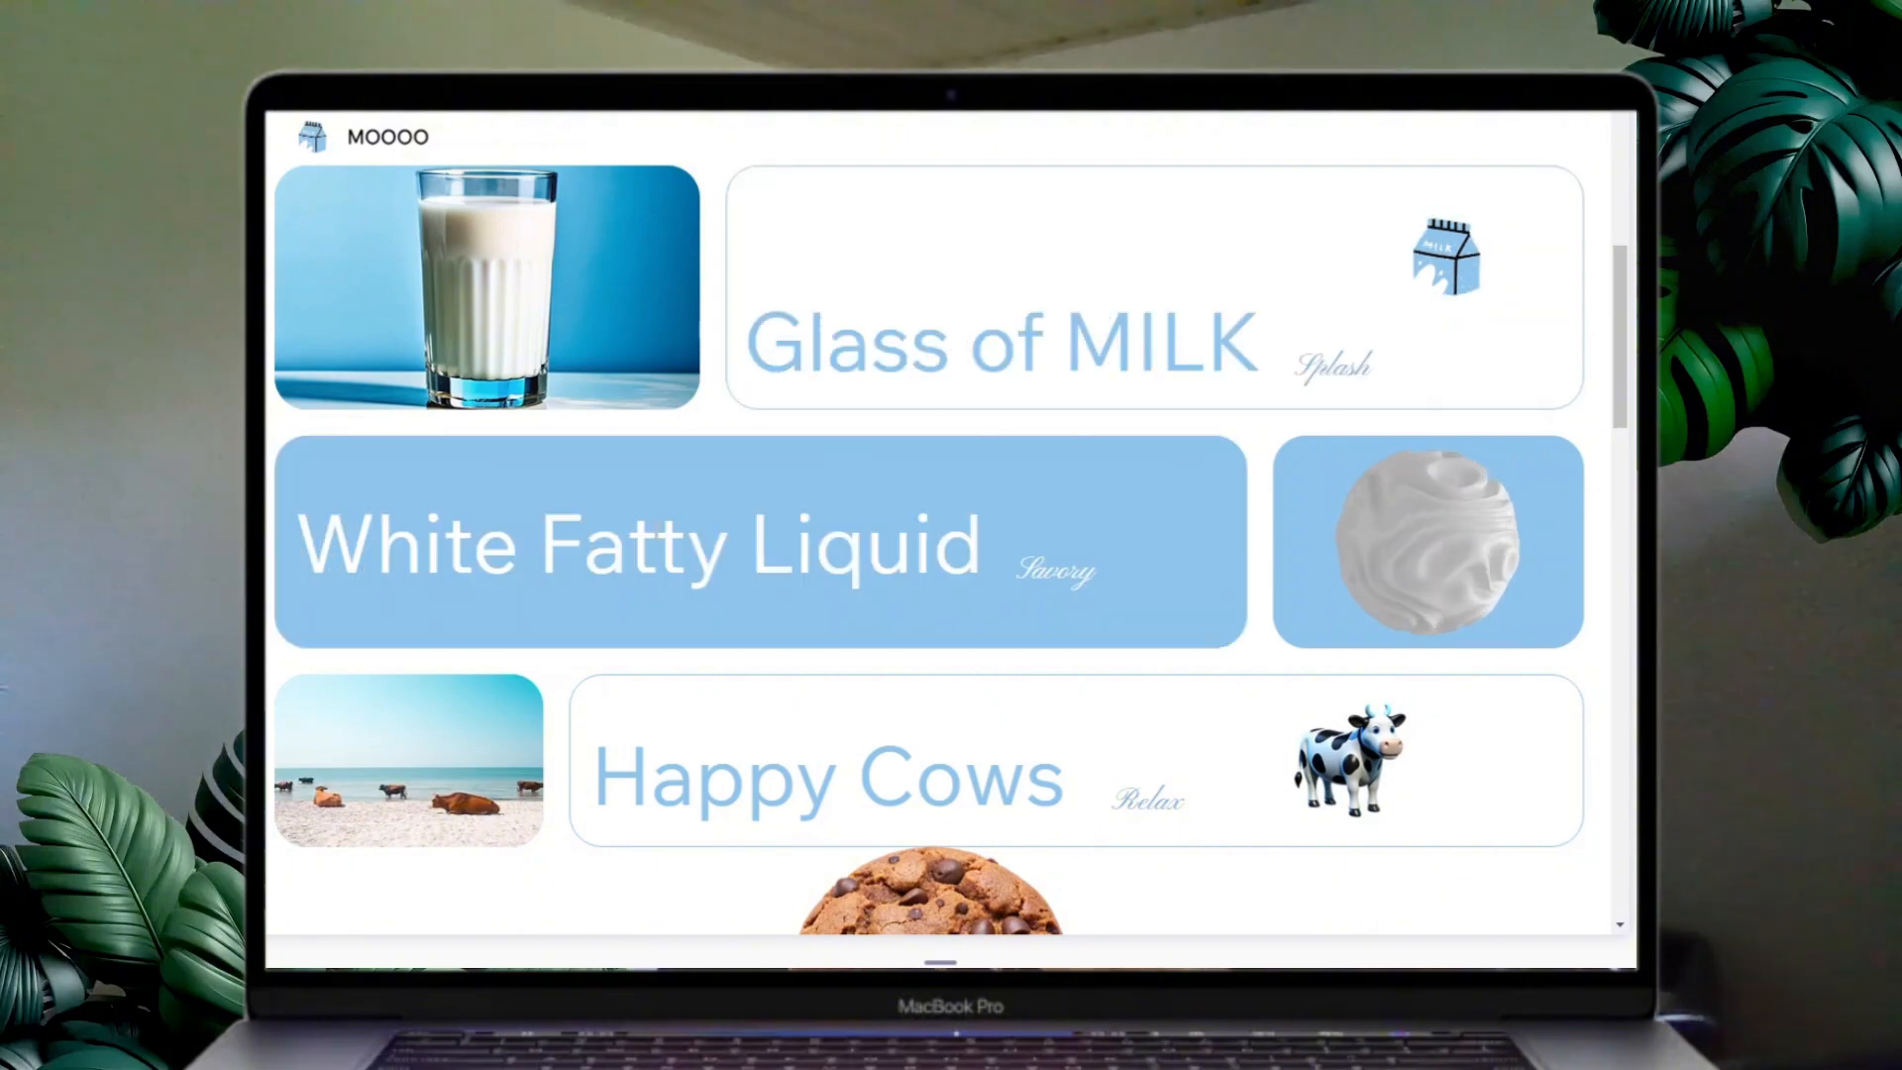
{"action": "scroll", "coordinate": [1130, 882], "scroll_direction": "down", "scroll_amount": 3}
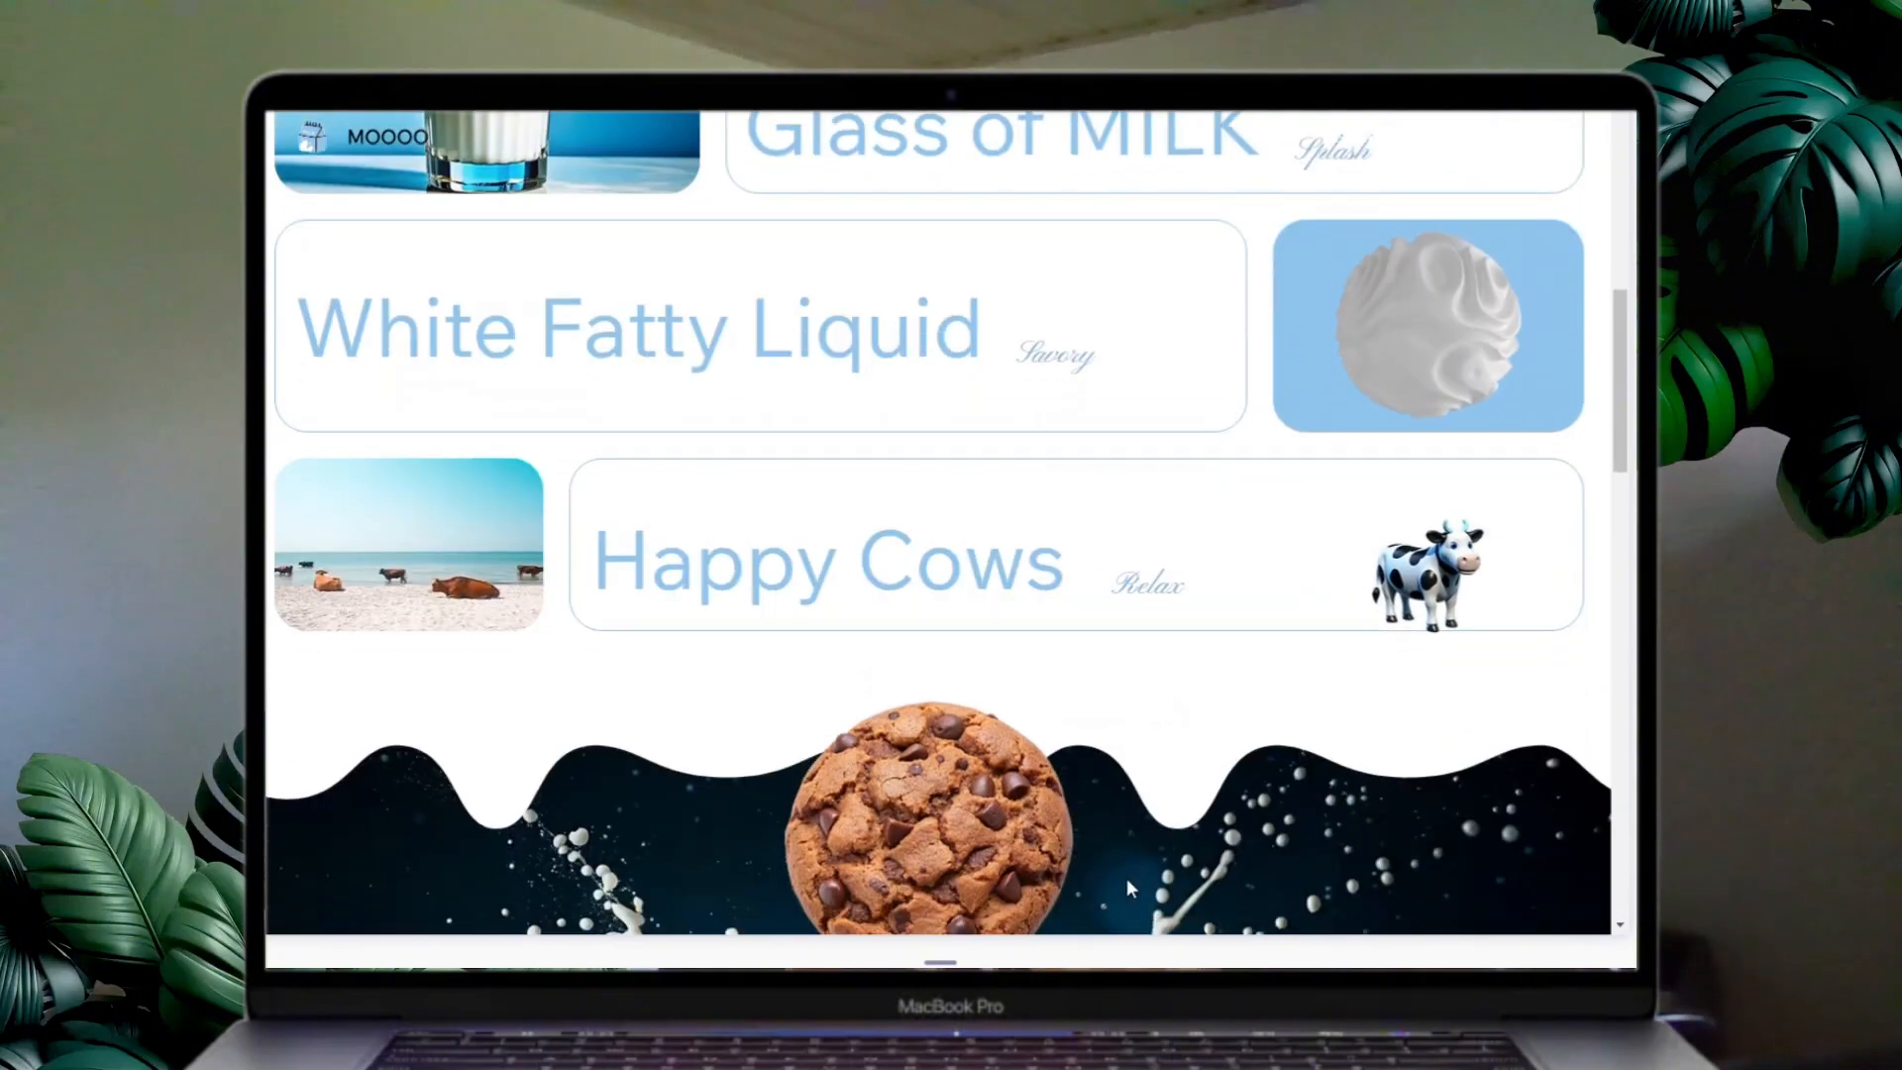
{"action": "scroll", "coordinate": [1097, 753], "scroll_direction": "down", "scroll_amount": 3}
{"action": "scroll", "coordinate": [1094, 656], "scroll_direction": "down", "scroll_amount": 3}
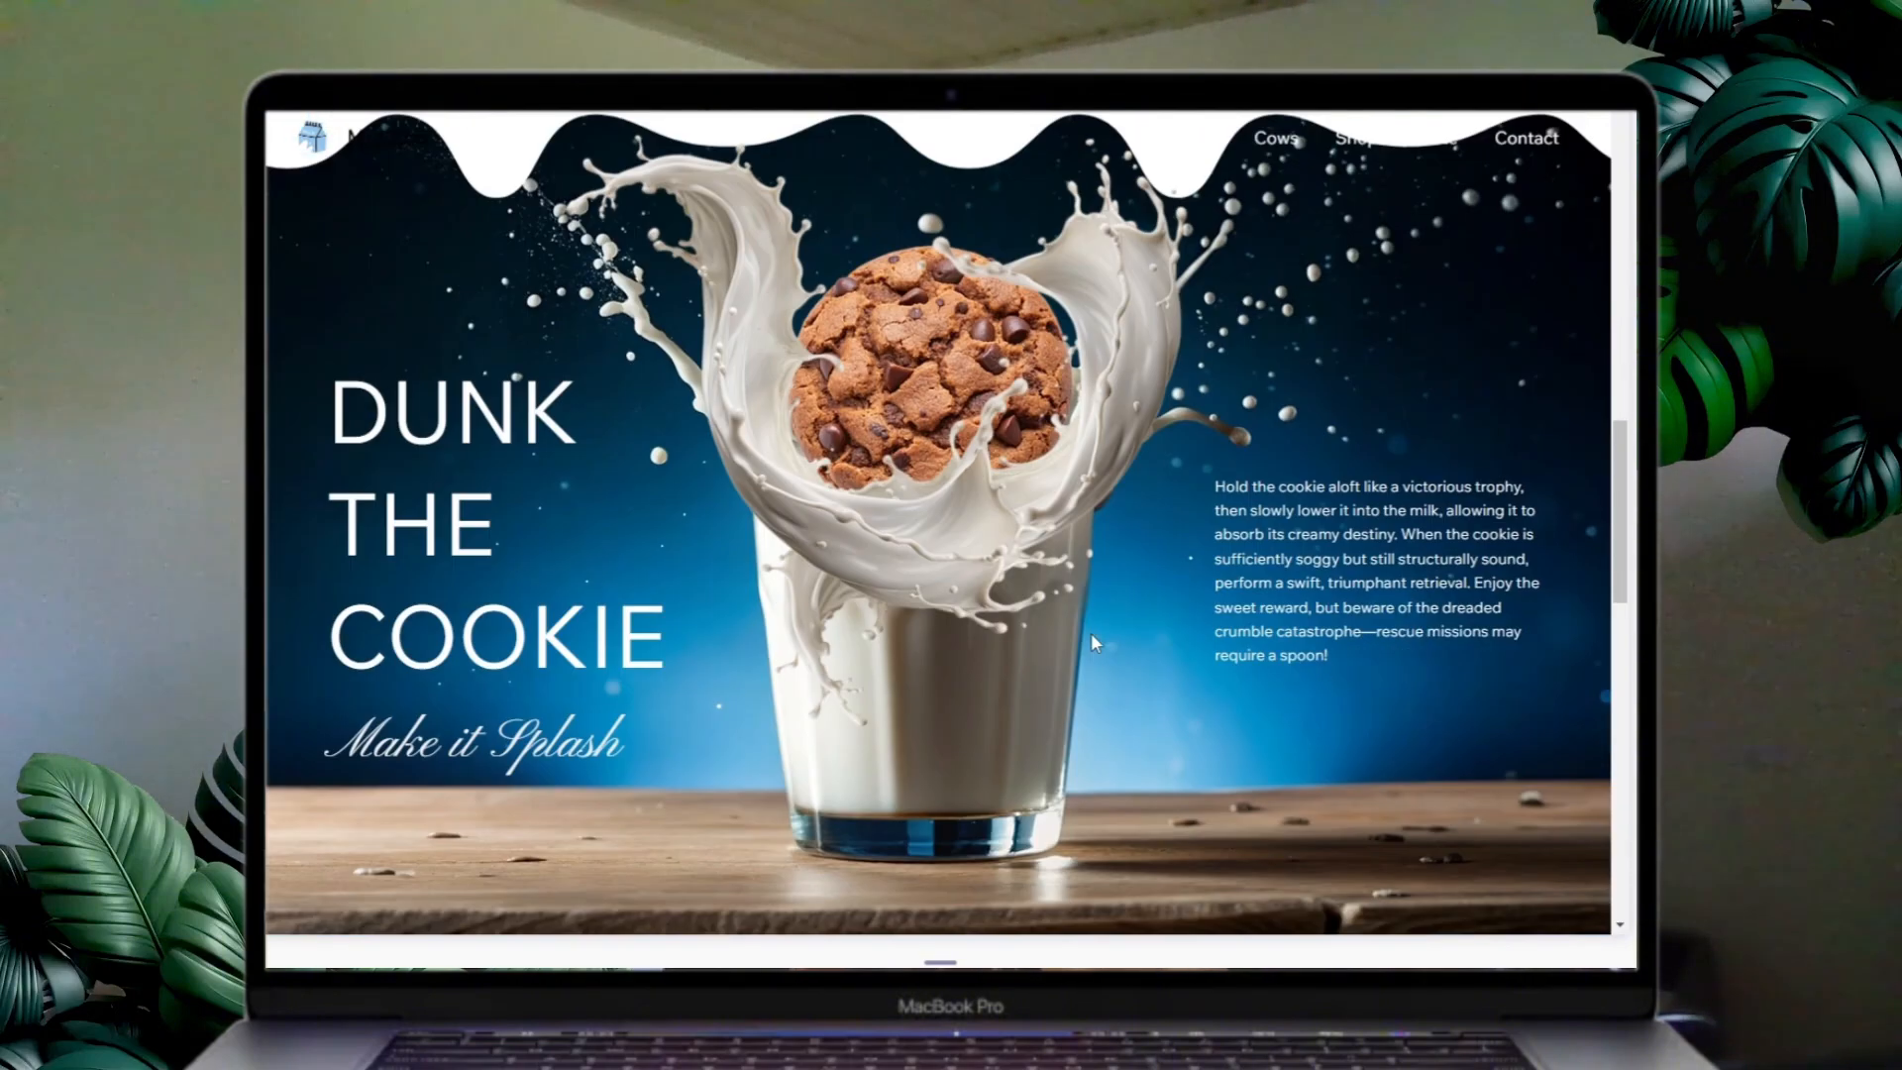
{"action": "scroll", "coordinate": [1091, 632], "scroll_direction": "down", "scroll_amount": 9}
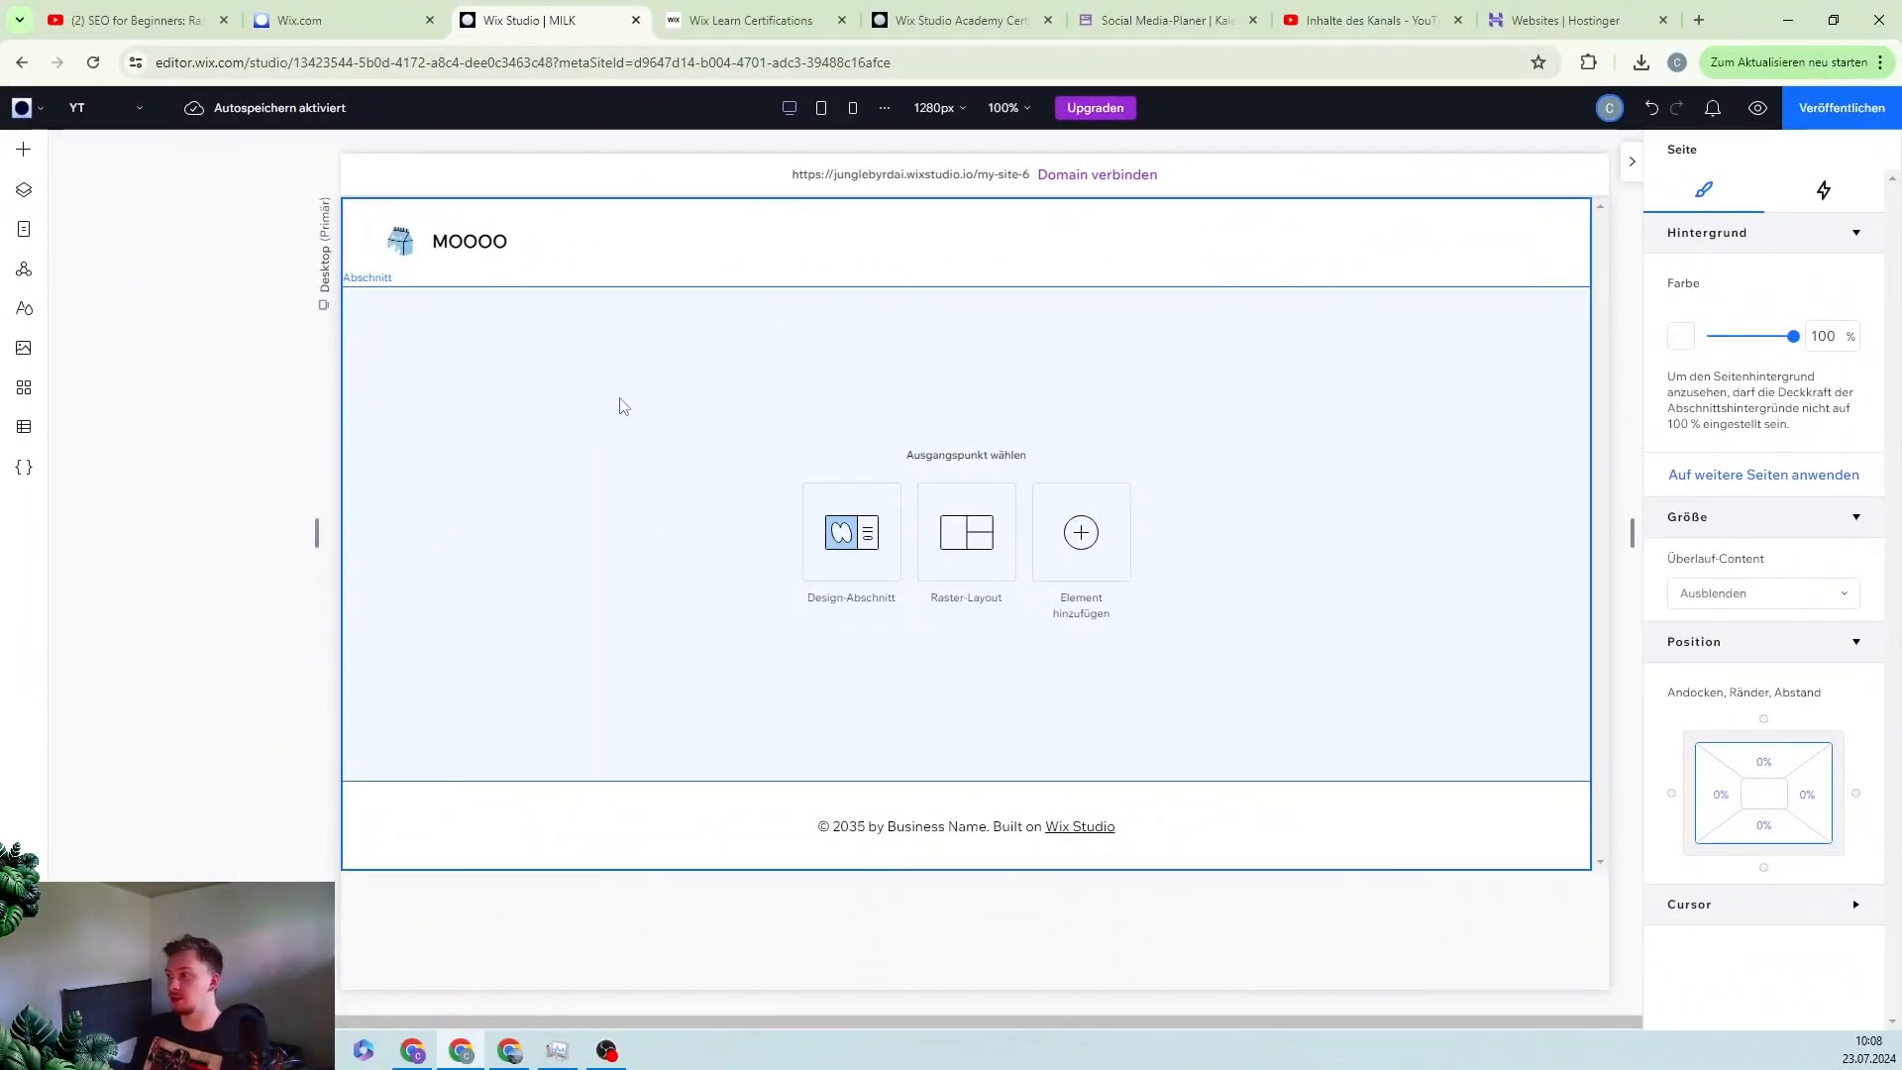
- Set the white-milk-with-little-waves image from the site files as the background of the empty section below the header
{"action": "left_click", "coordinate": [466, 250]}
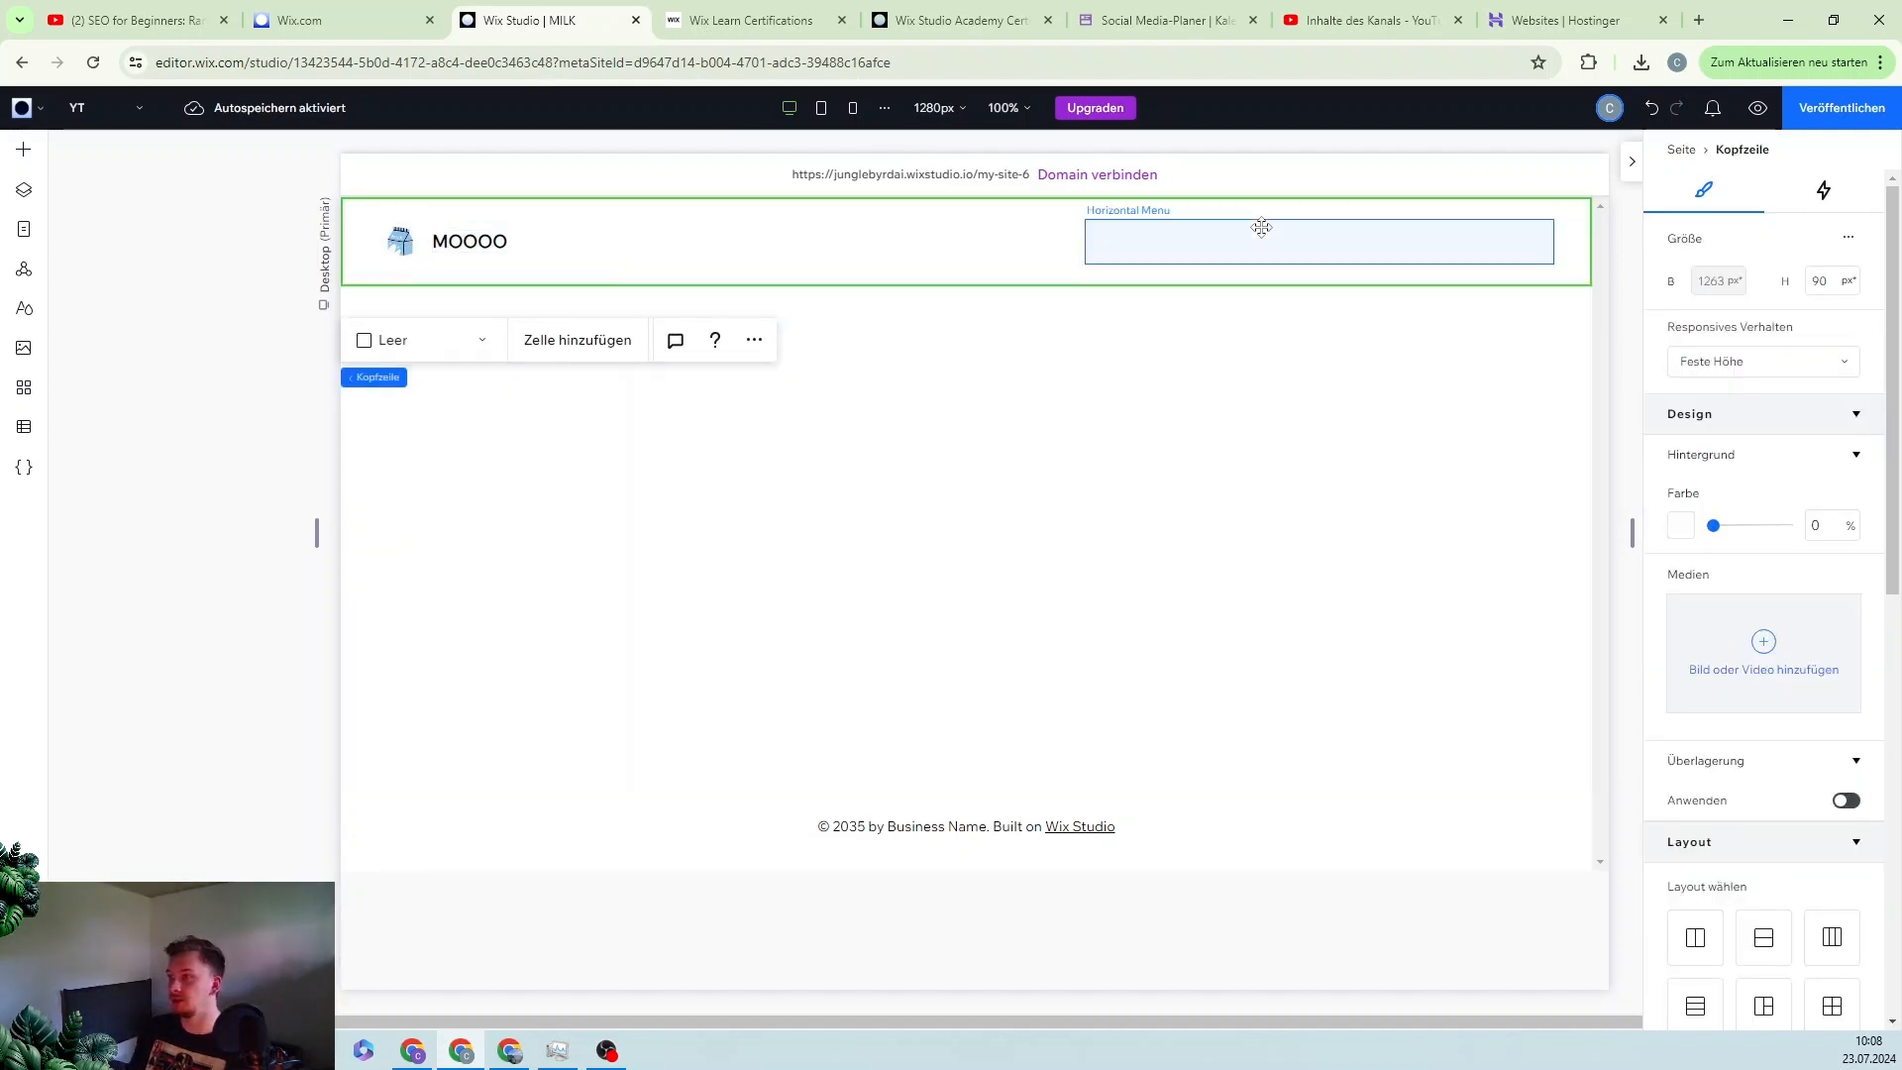
{"action": "left_click", "coordinate": [1294, 463]}
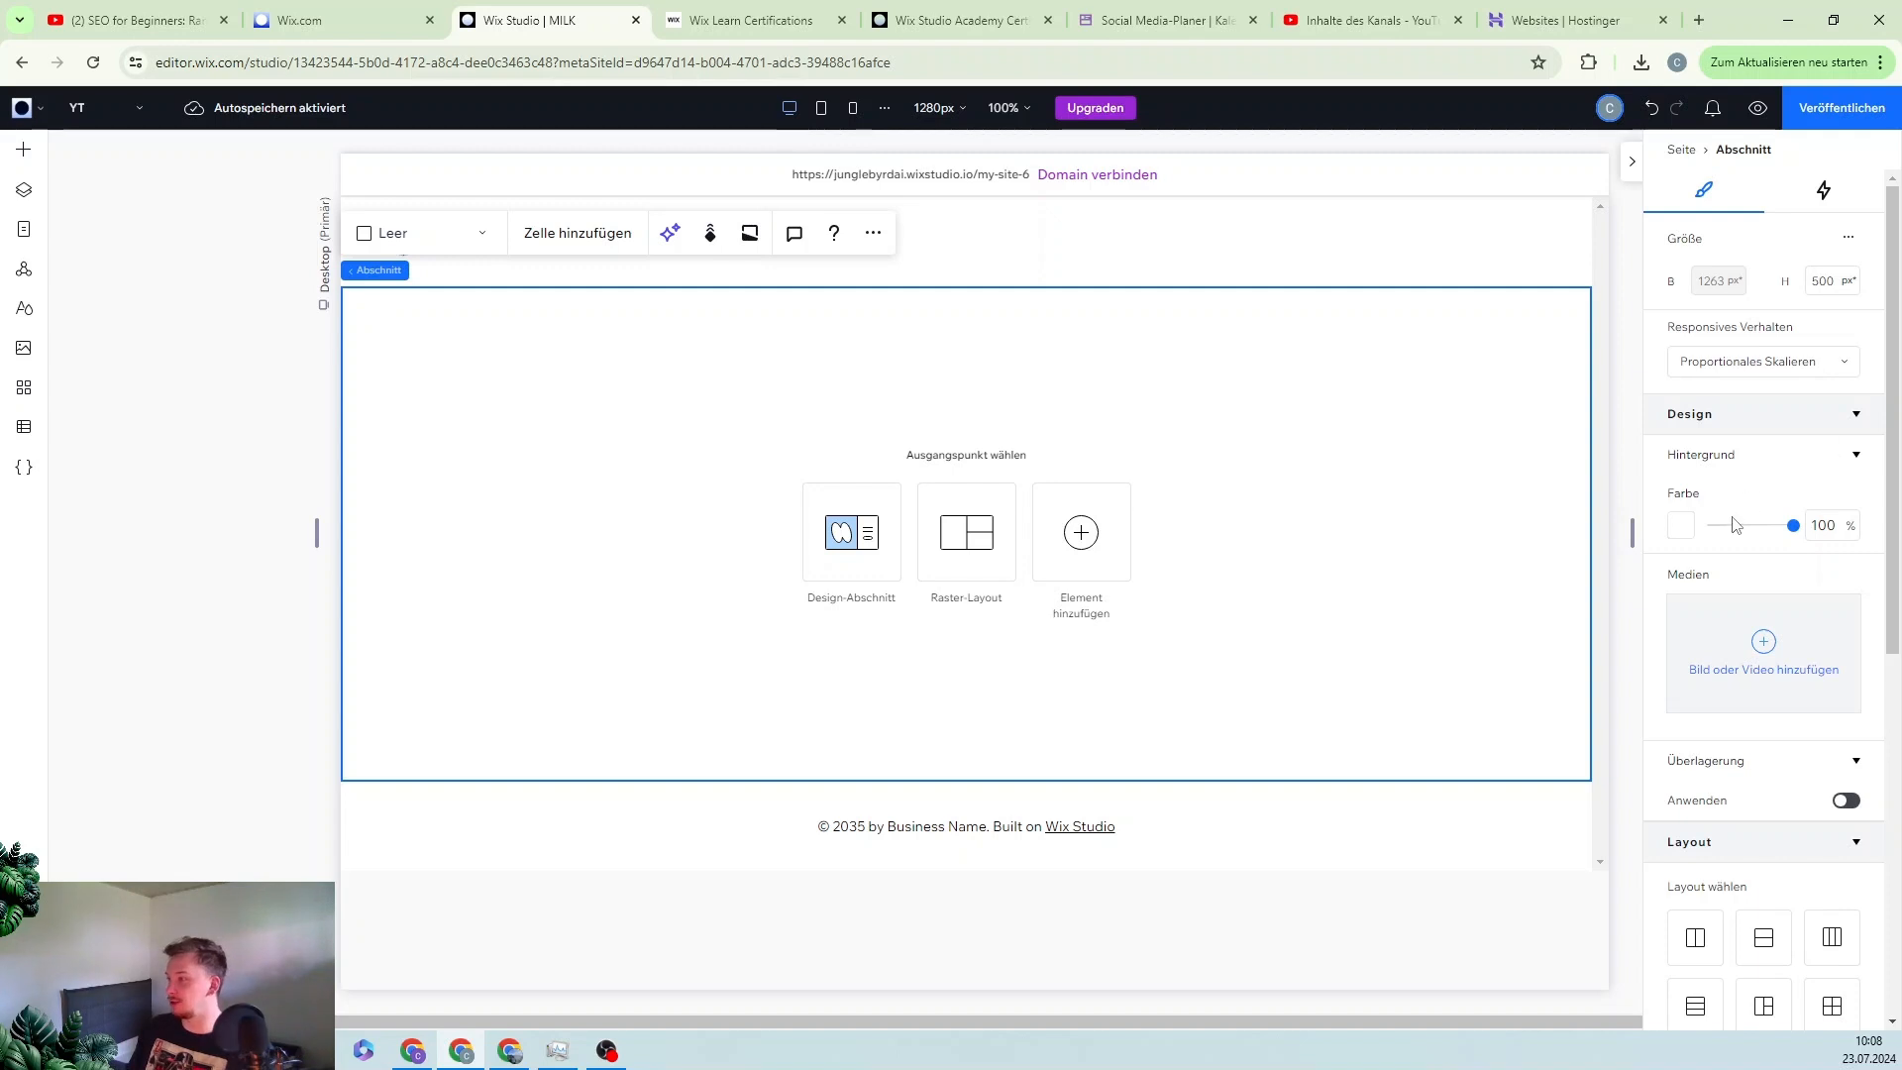
{"action": "left_click", "coordinate": [1755, 667]}
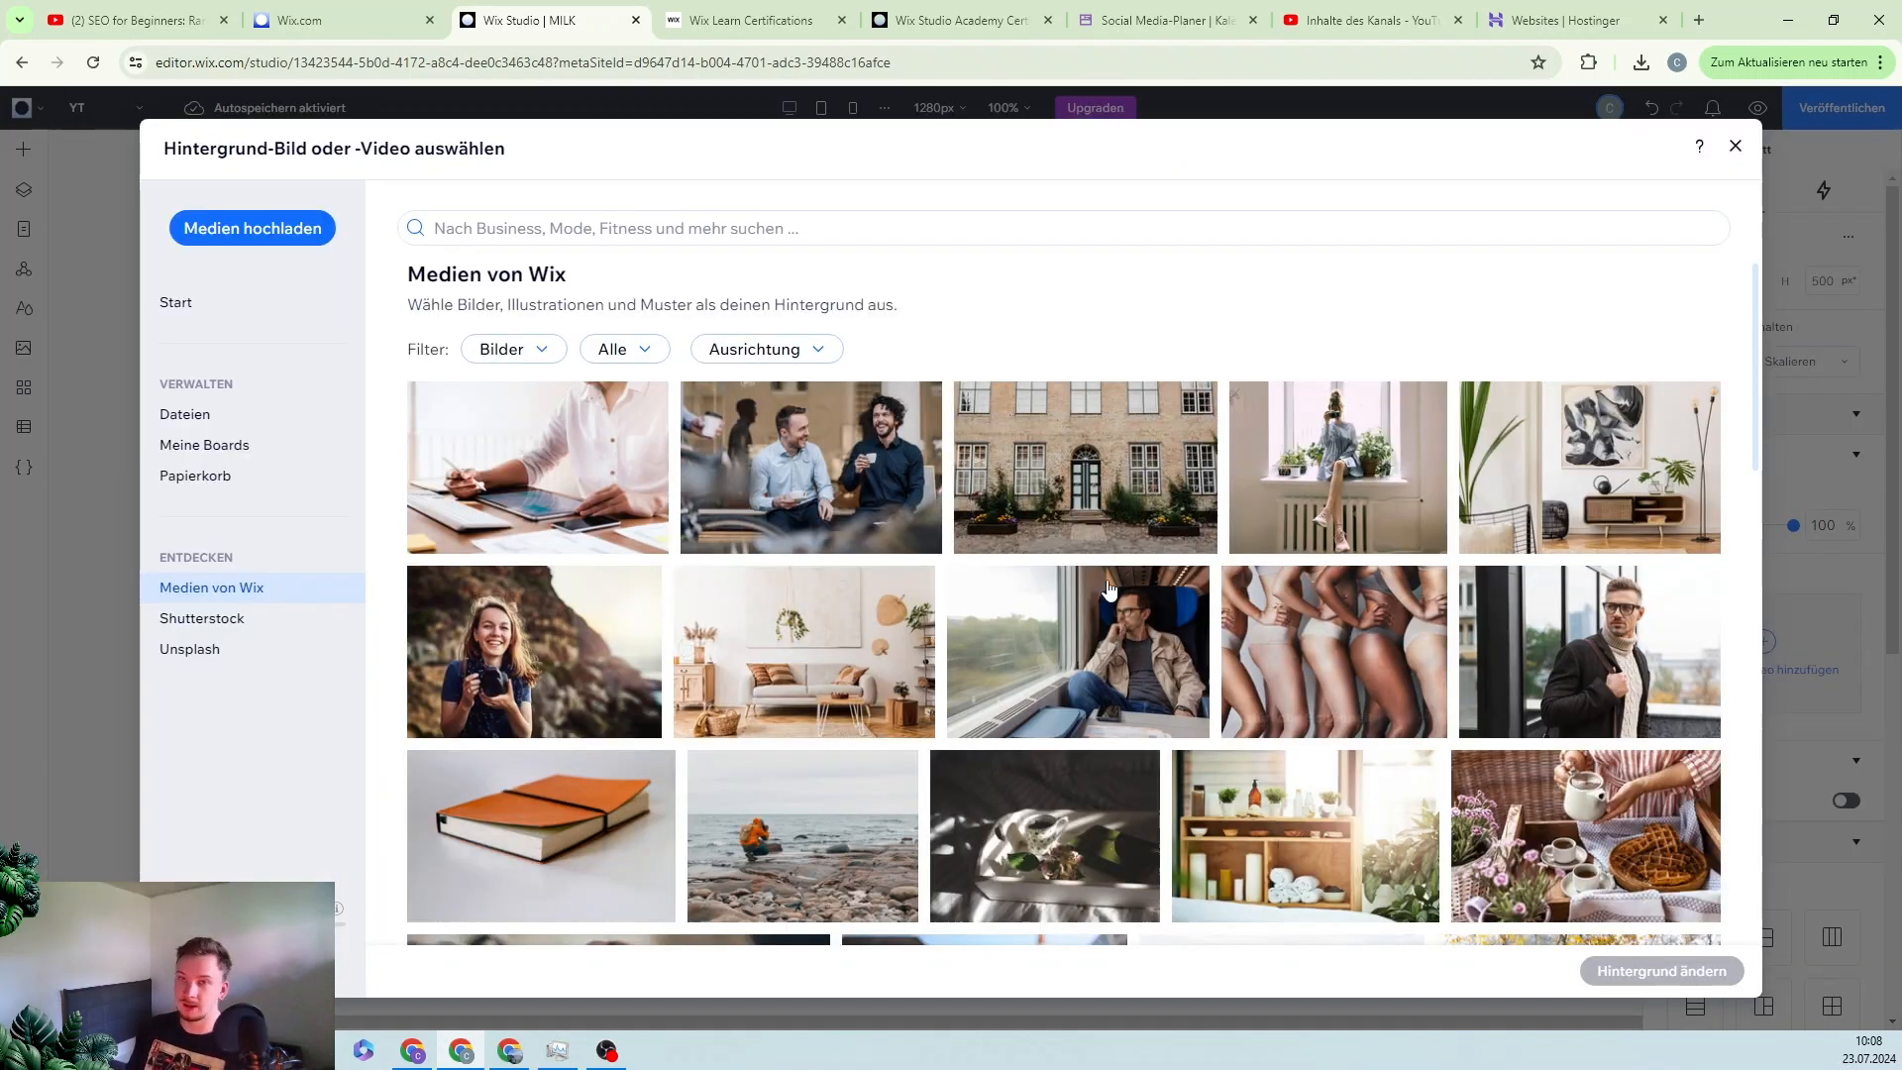
{"action": "left_click", "coordinate": [236, 408]}
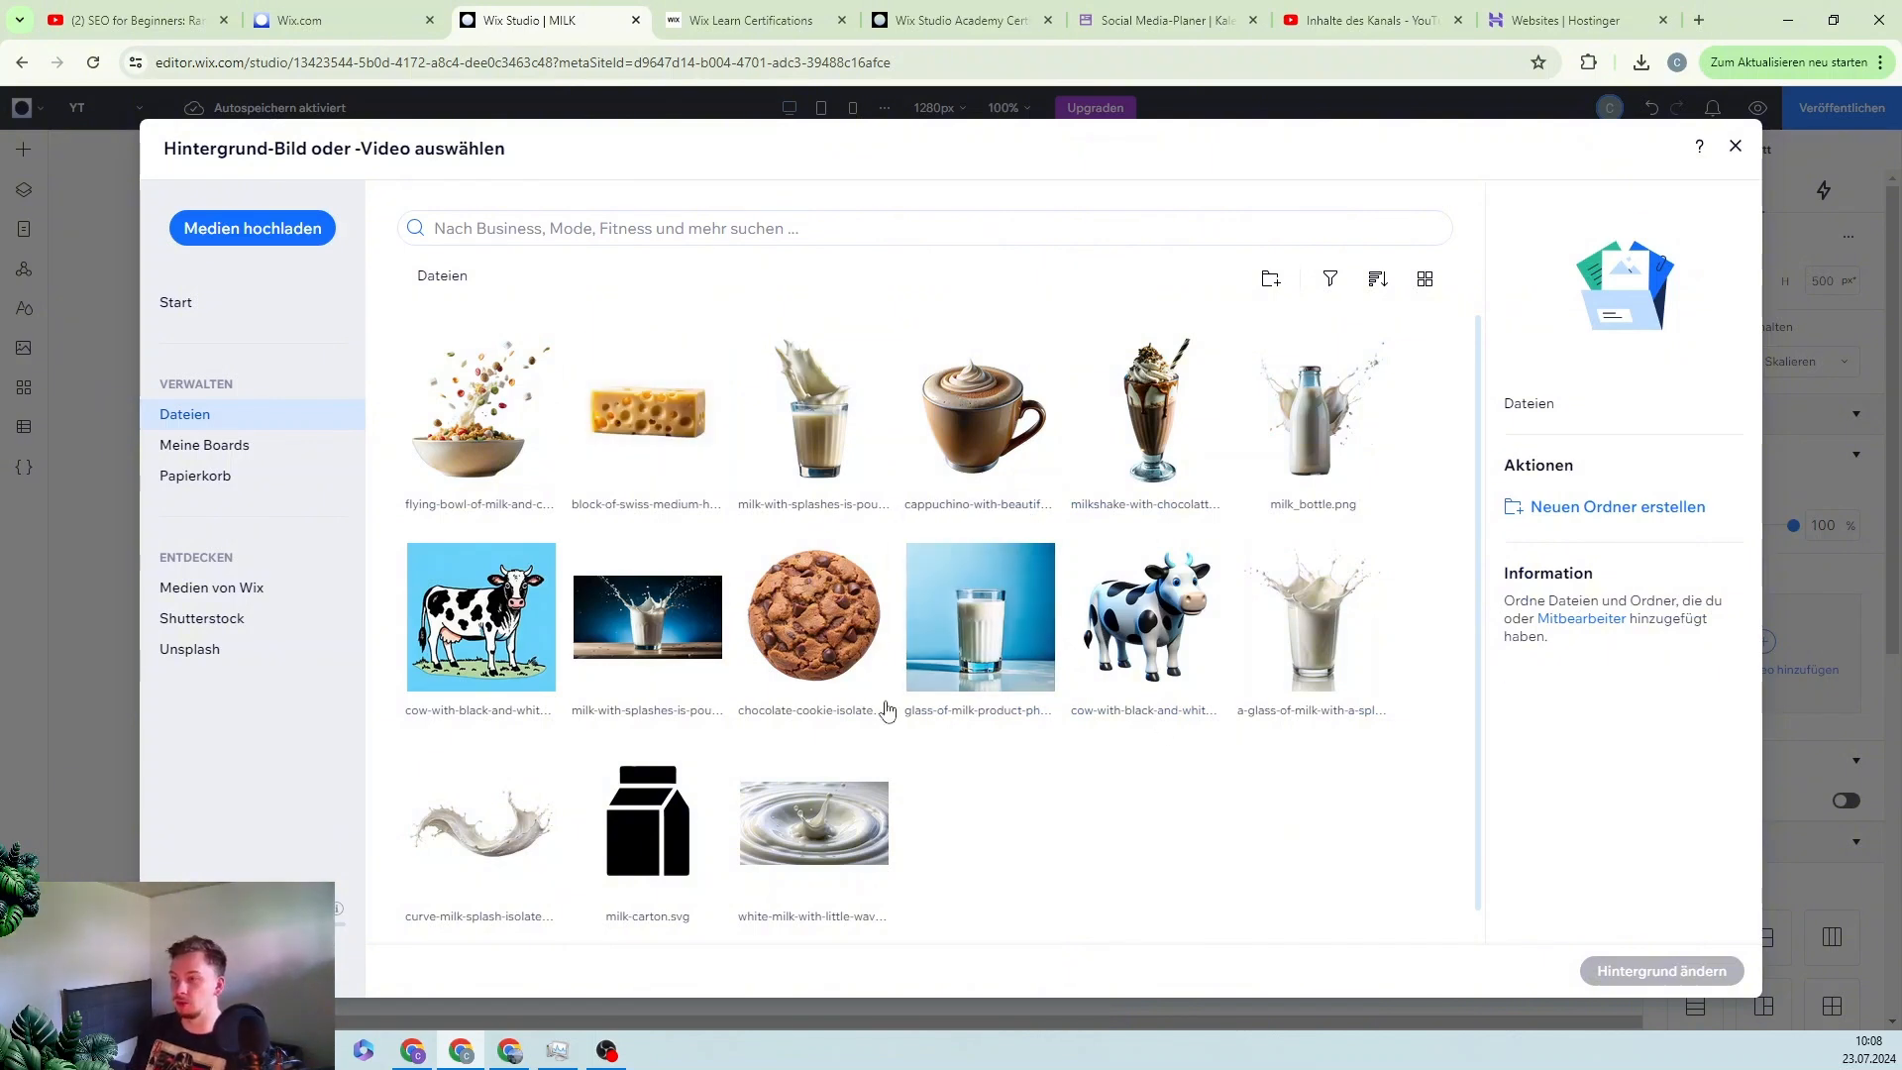
{"action": "left_click", "coordinate": [810, 835]}
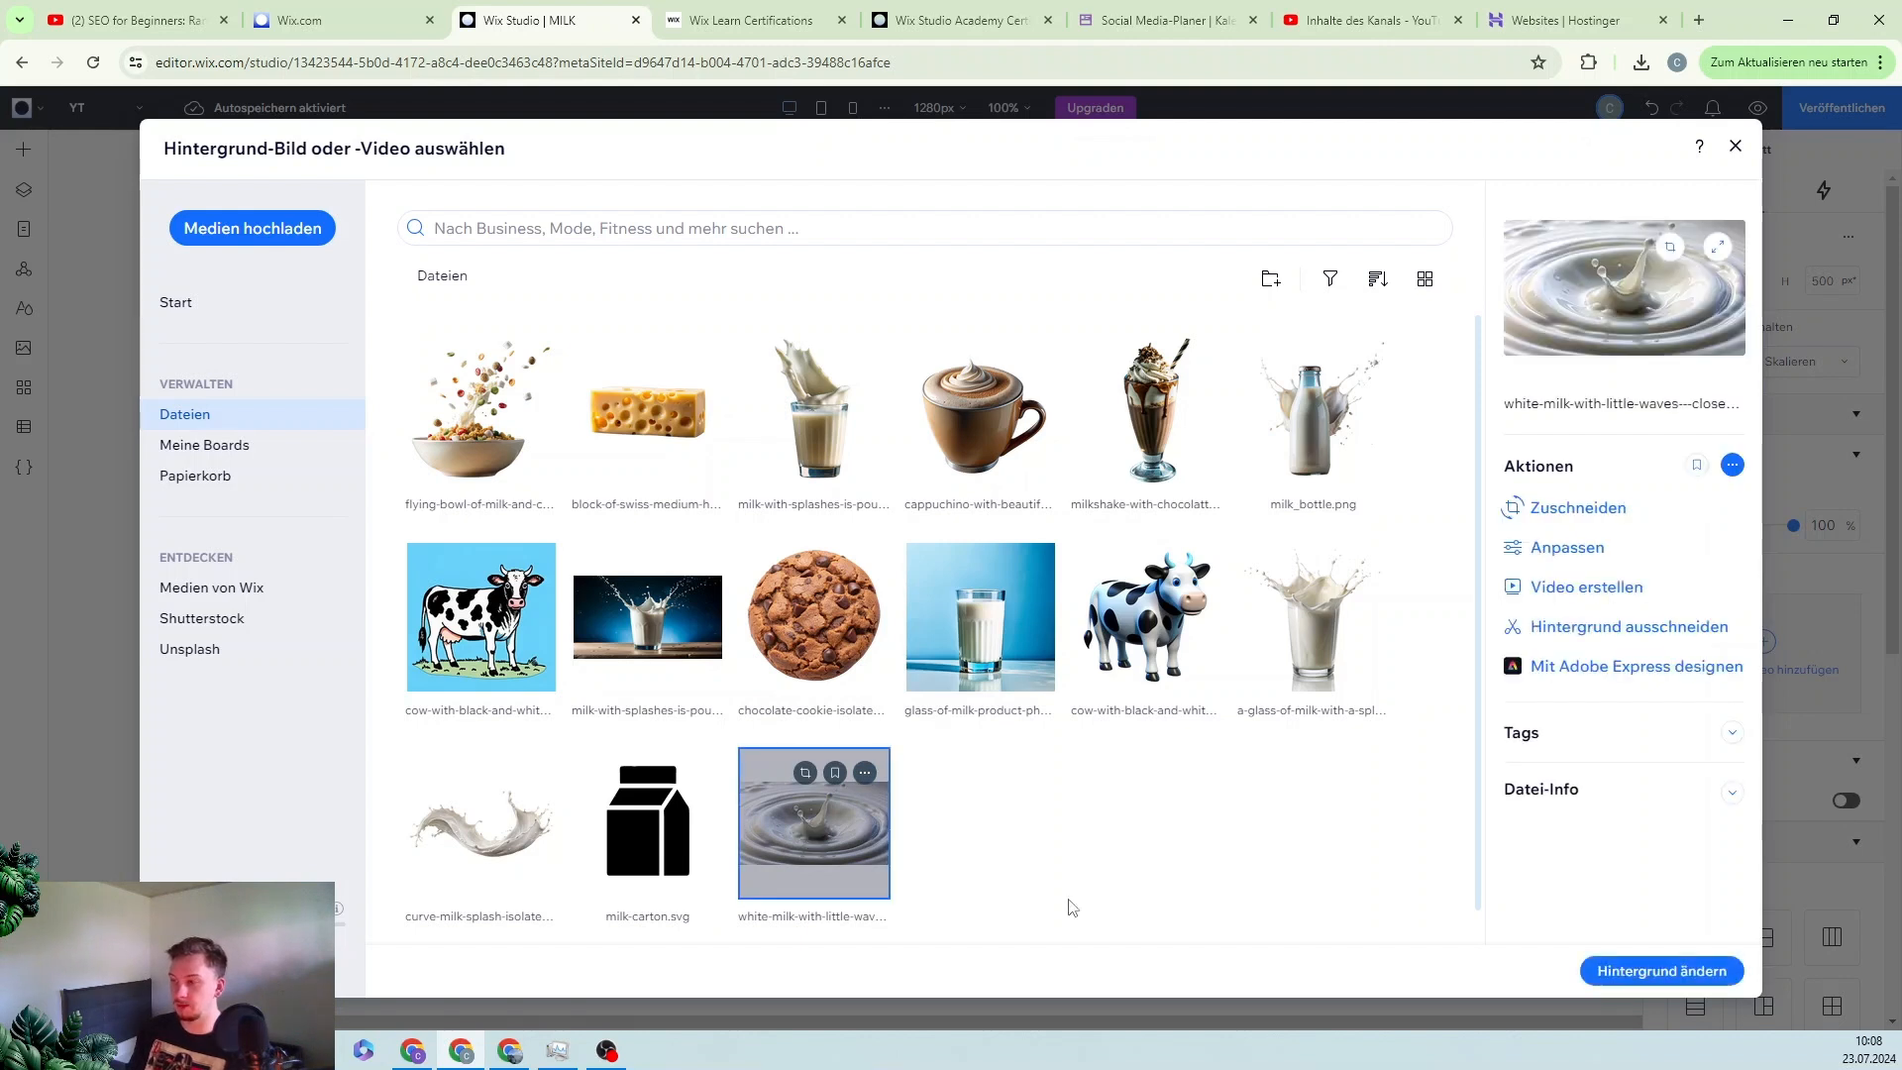
{"action": "left_click", "coordinate": [1596, 973]}
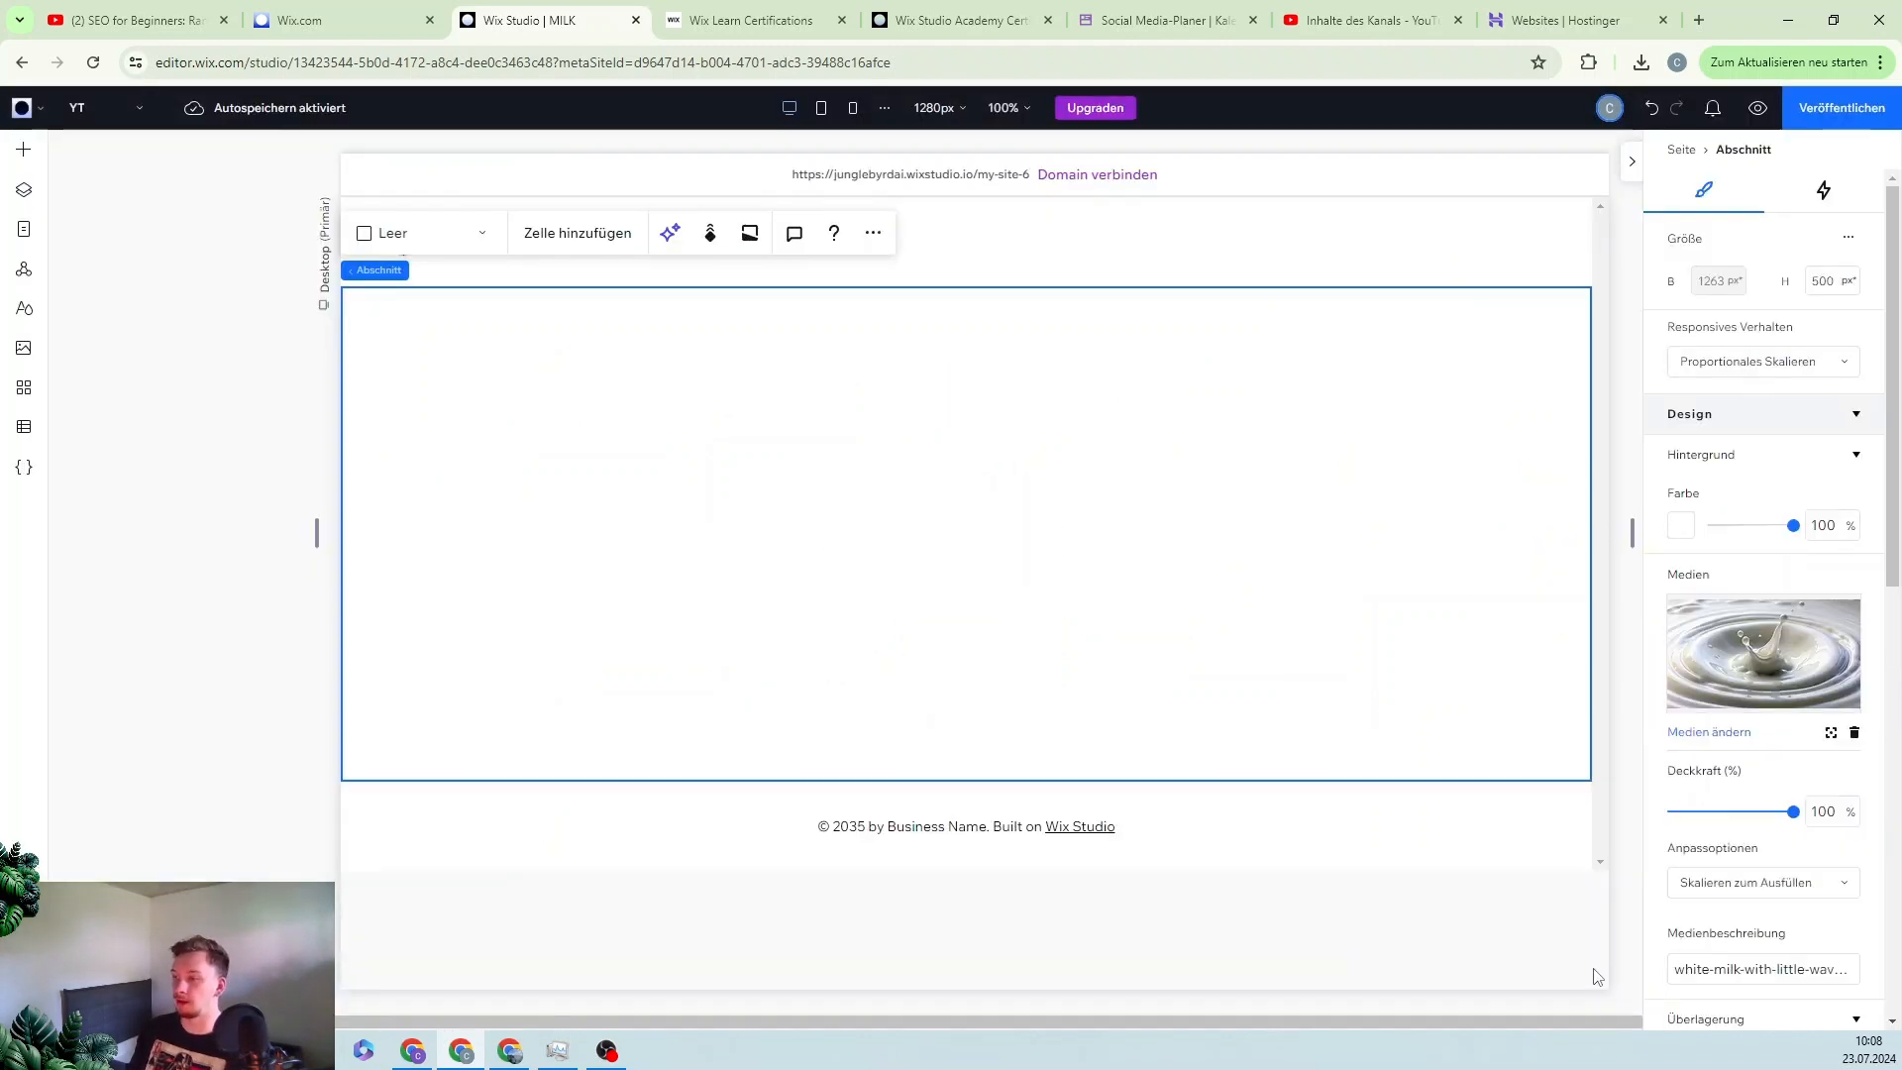
- Turn on advanced sizing for the milk section and set its height to 100 vh
{"action": "left_click", "coordinate": [1797, 260]}
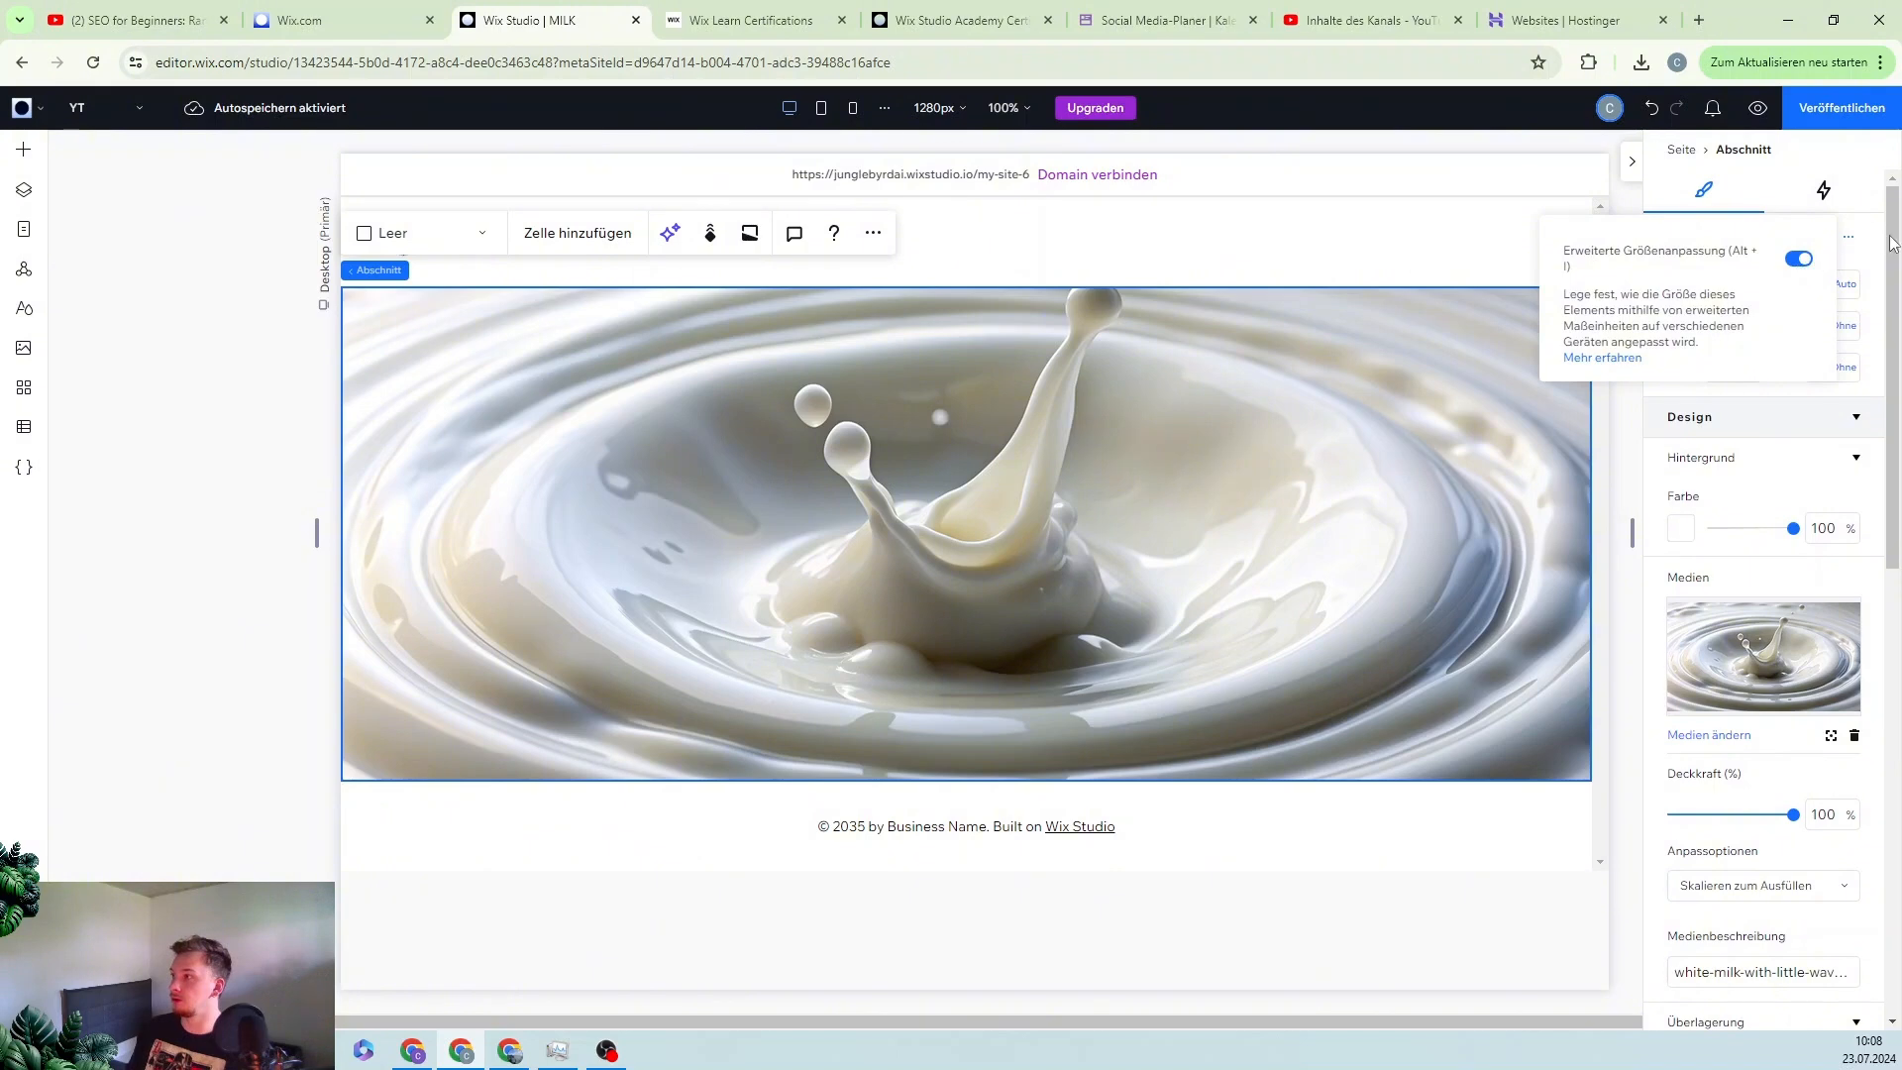
{"action": "left_click", "coordinate": [1841, 285]}
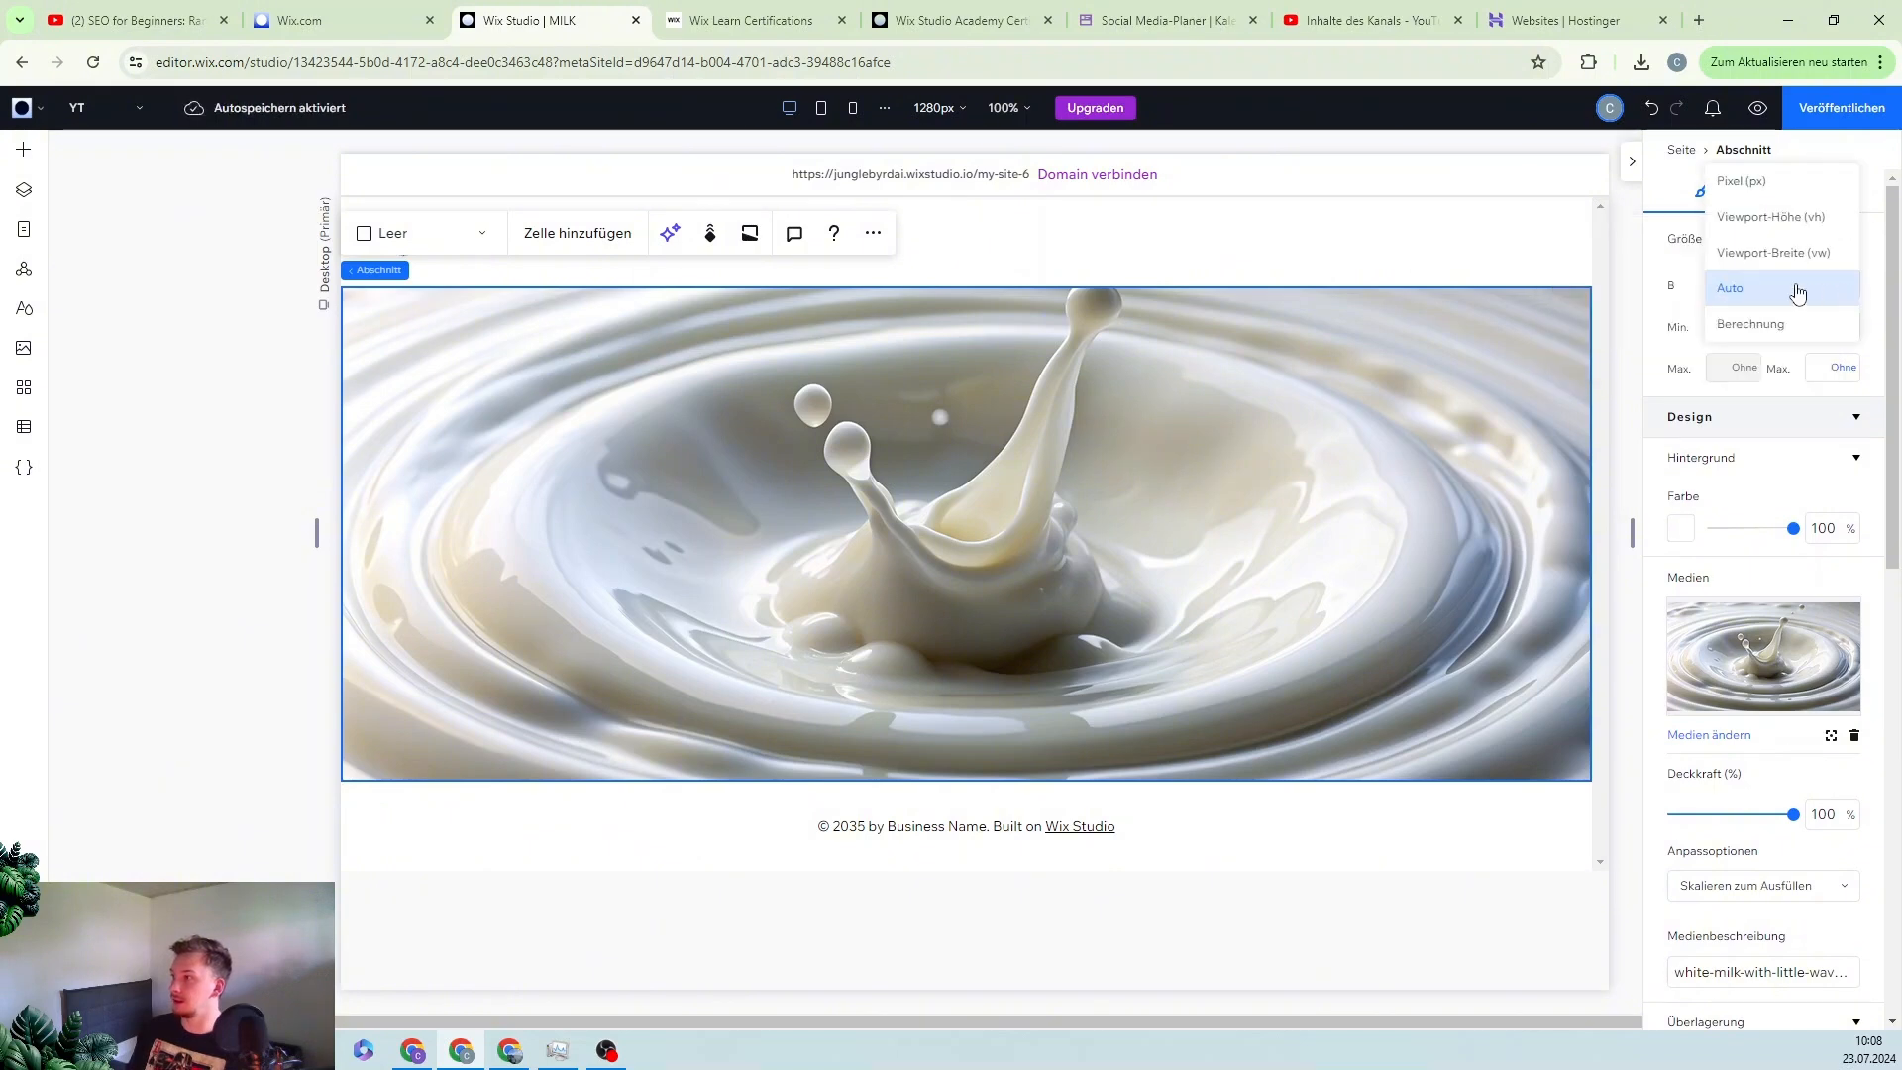
{"action": "left_click", "coordinate": [1793, 220]}
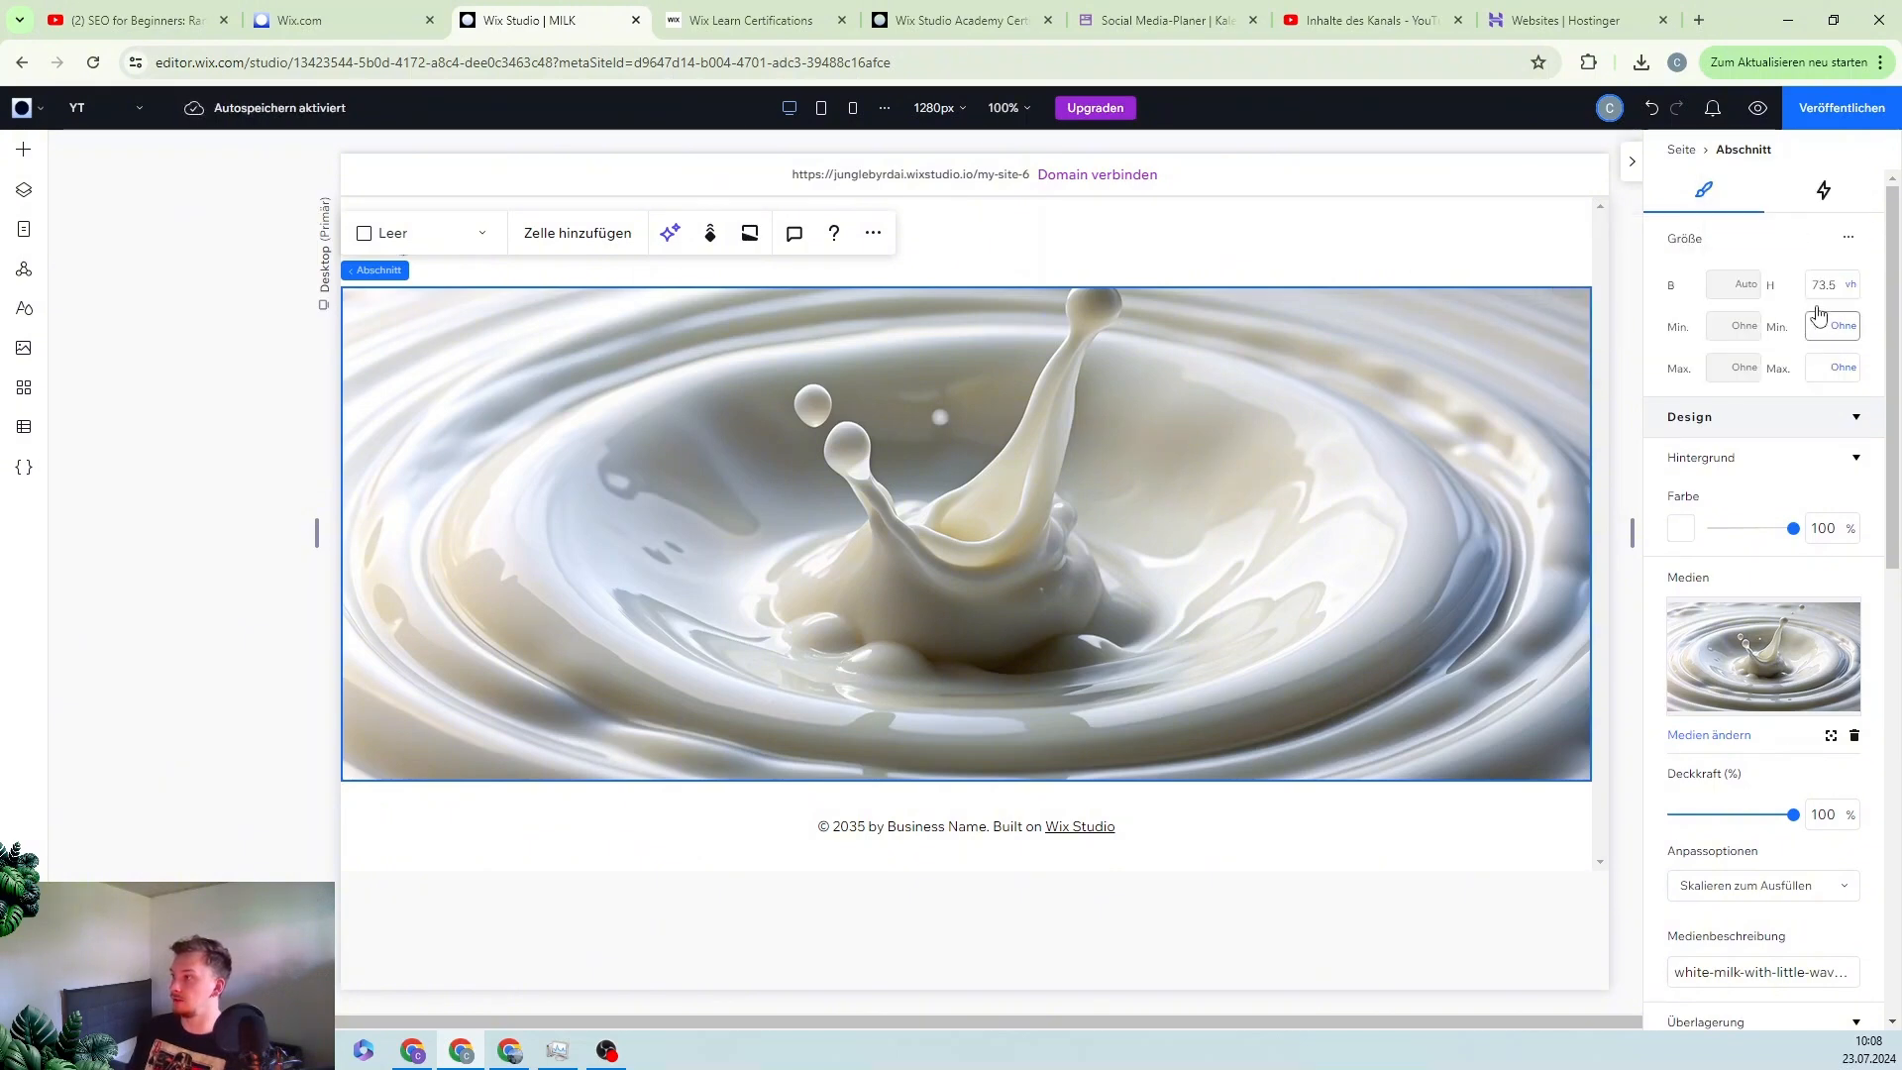
{"action": "type", "text": "100"}
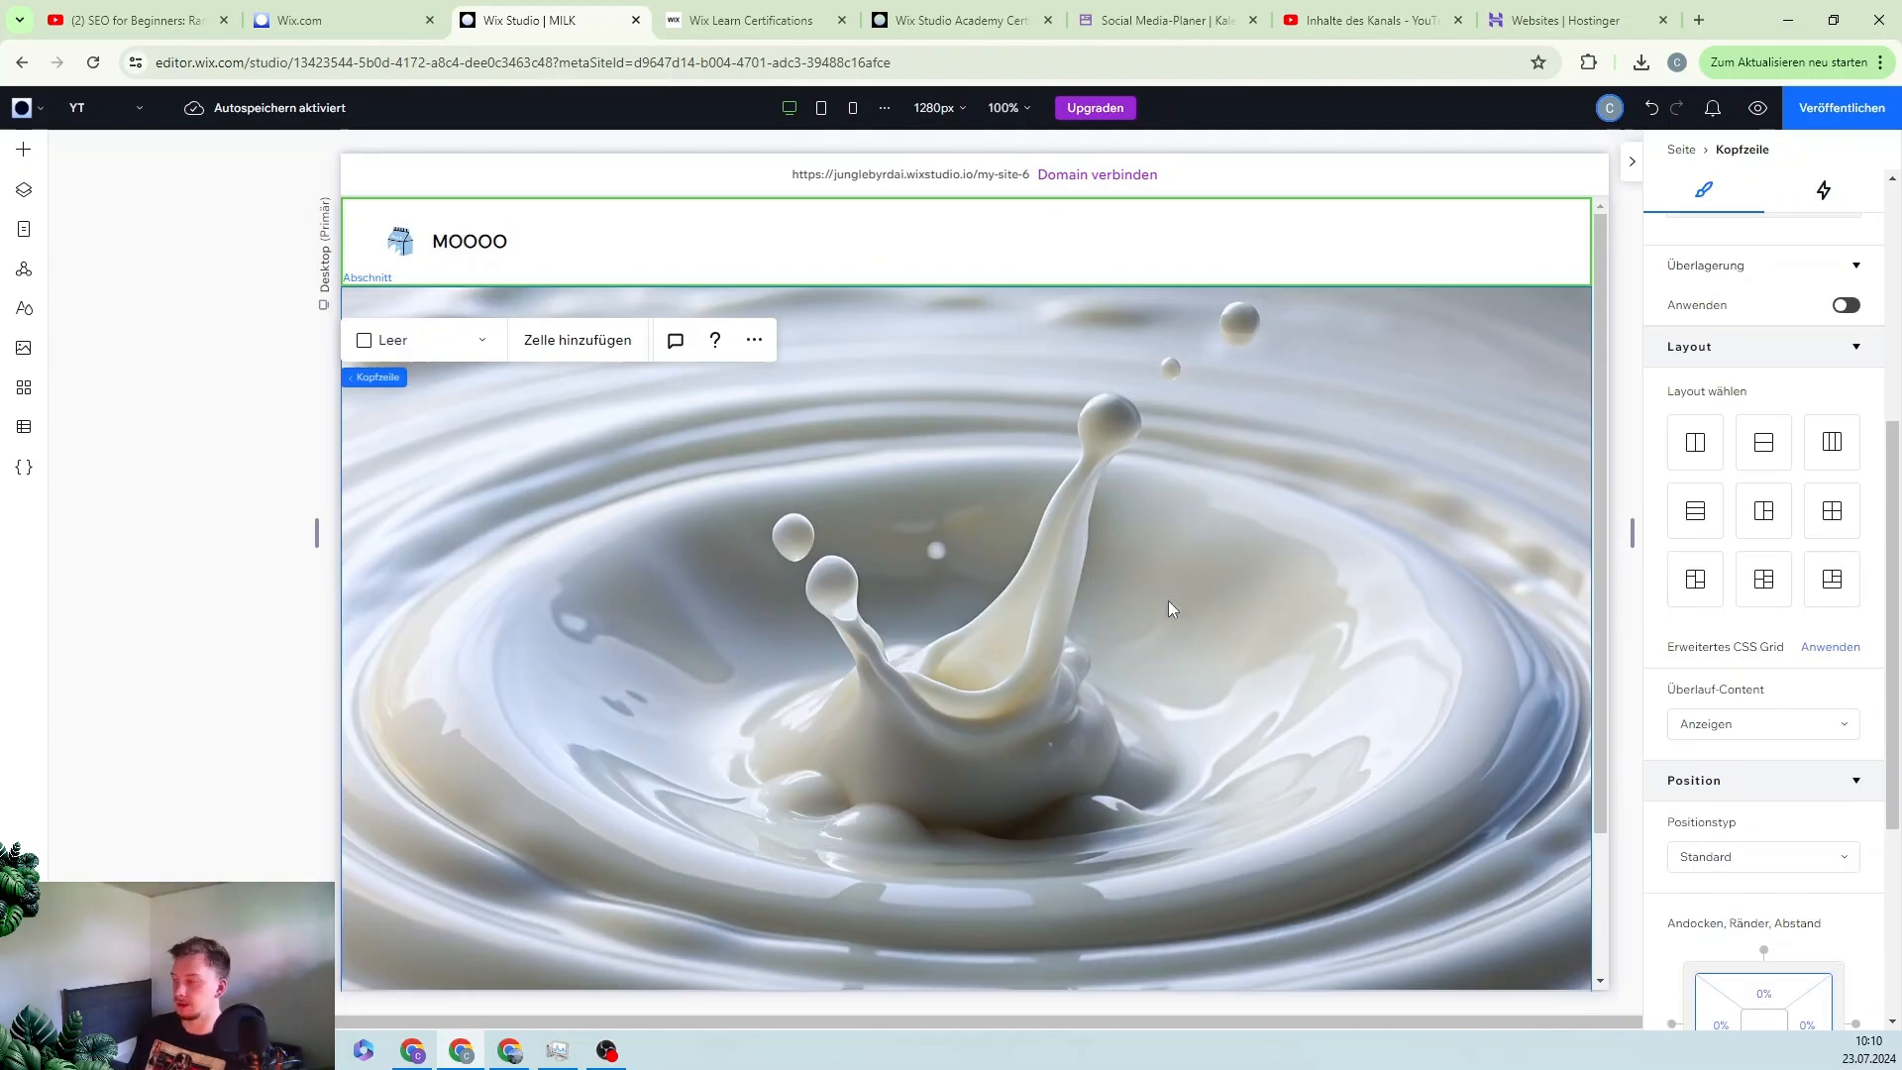
- Change the header's position type so that the header lies over the milk section
{"action": "scroll", "coordinate": [1747, 661], "scroll_direction": "down", "scroll_amount": 3}
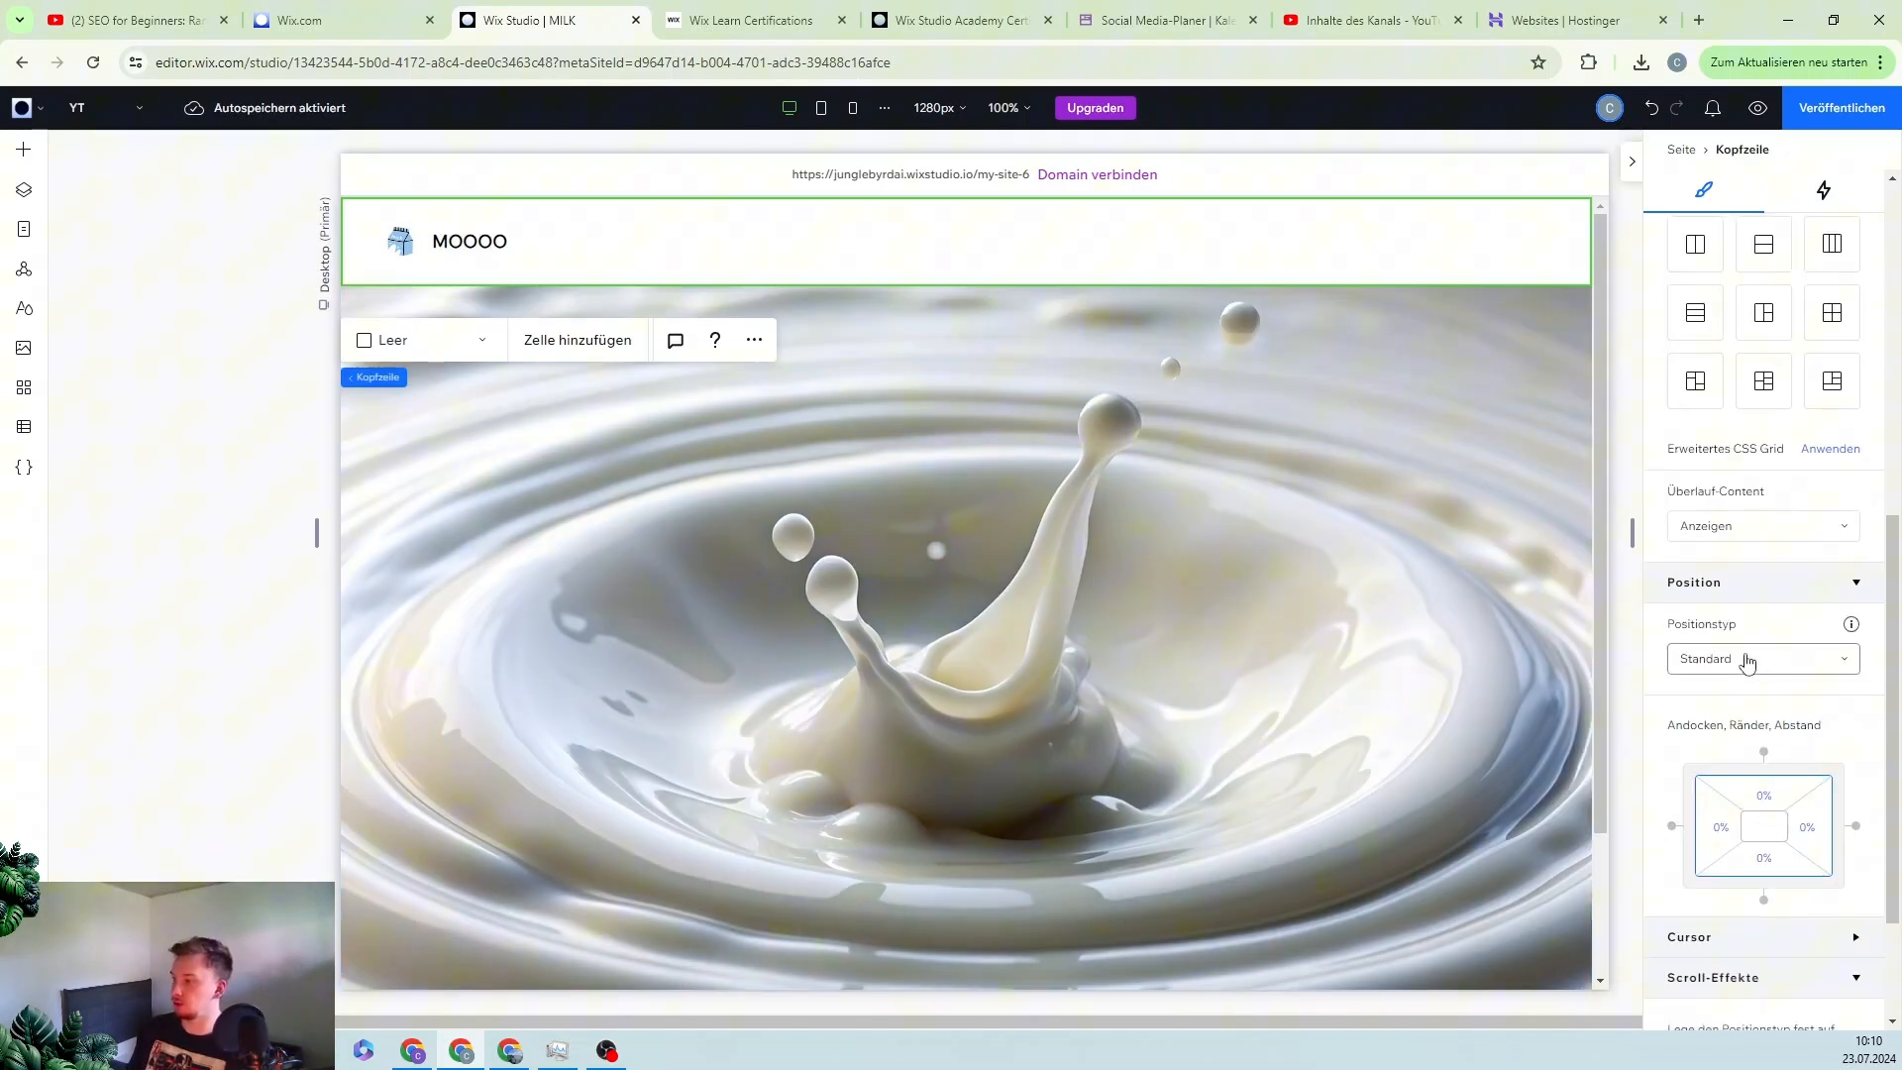
{"action": "left_click", "coordinate": [1747, 661]}
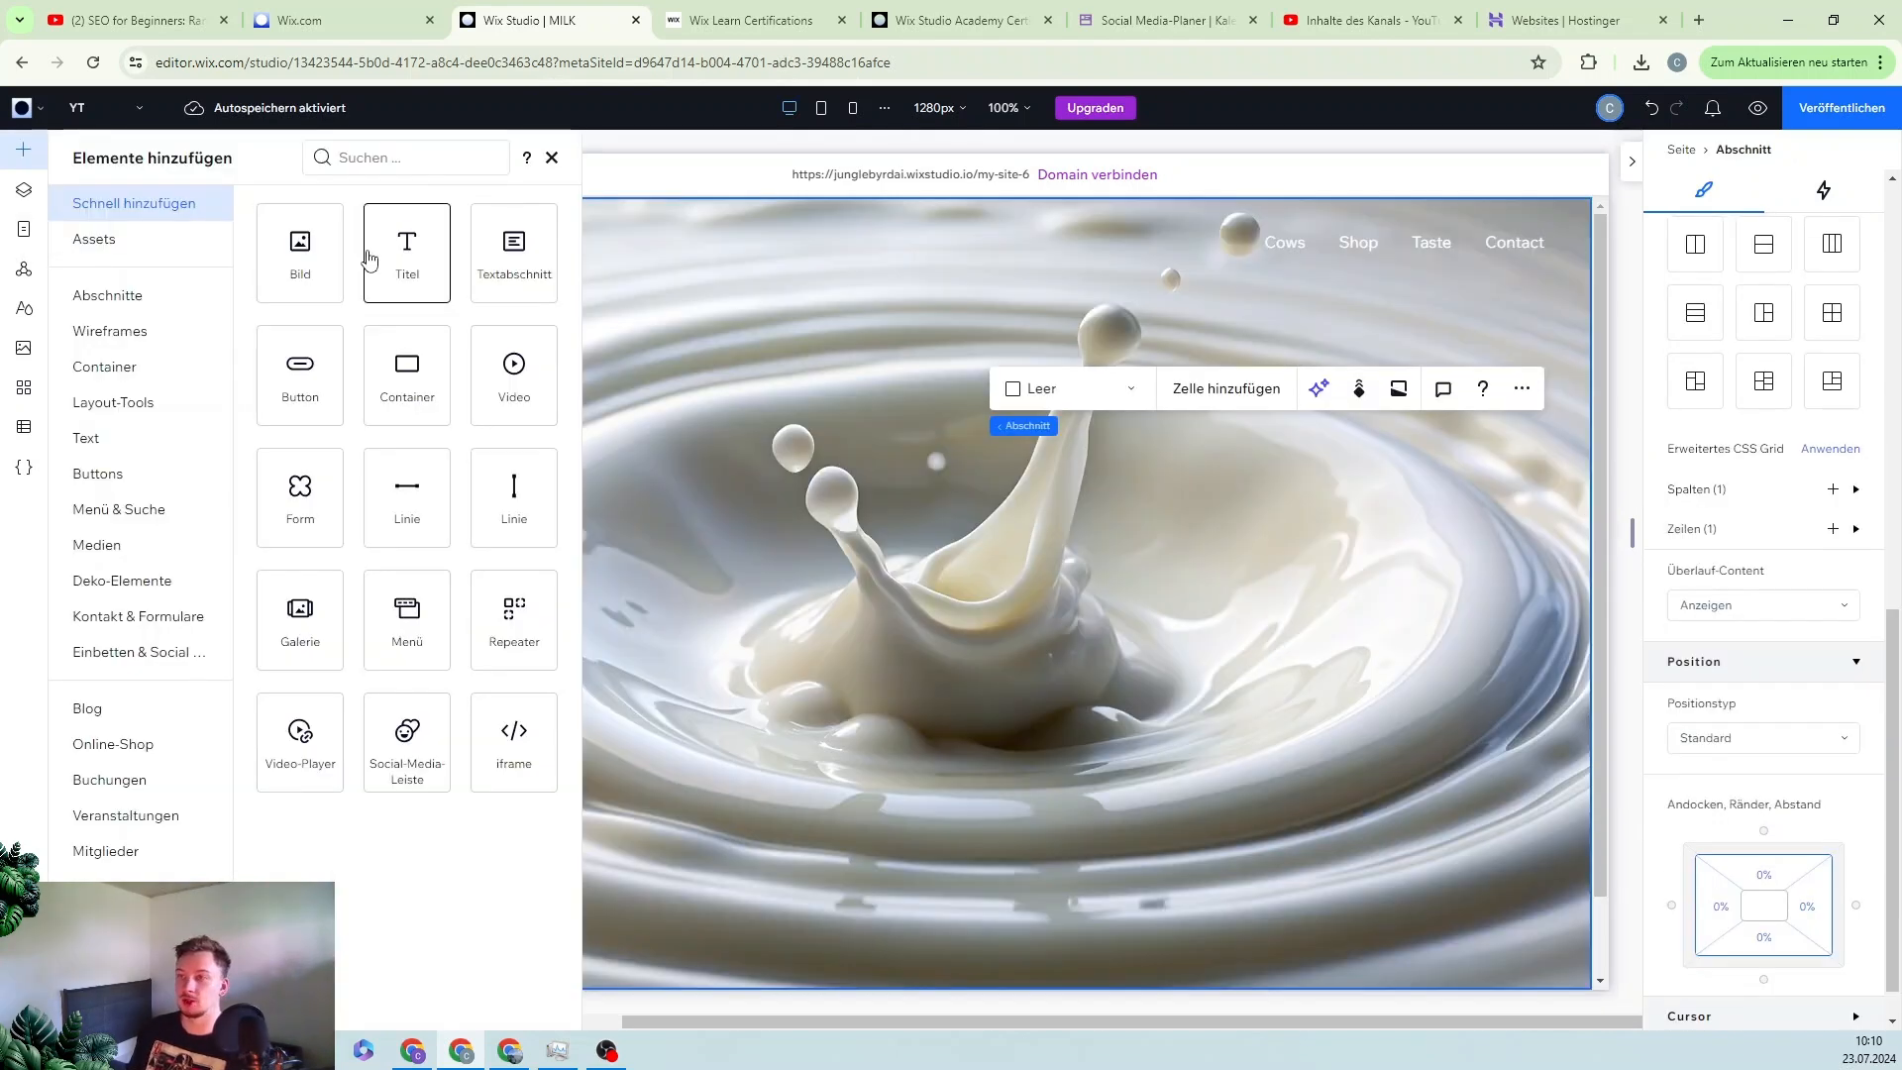
- Place a title element in the horizontal centre of the milk section and open its text for editing
{"action": "left_click_drag", "start_coordinate": [563, 260], "coordinate": [966, 511]}
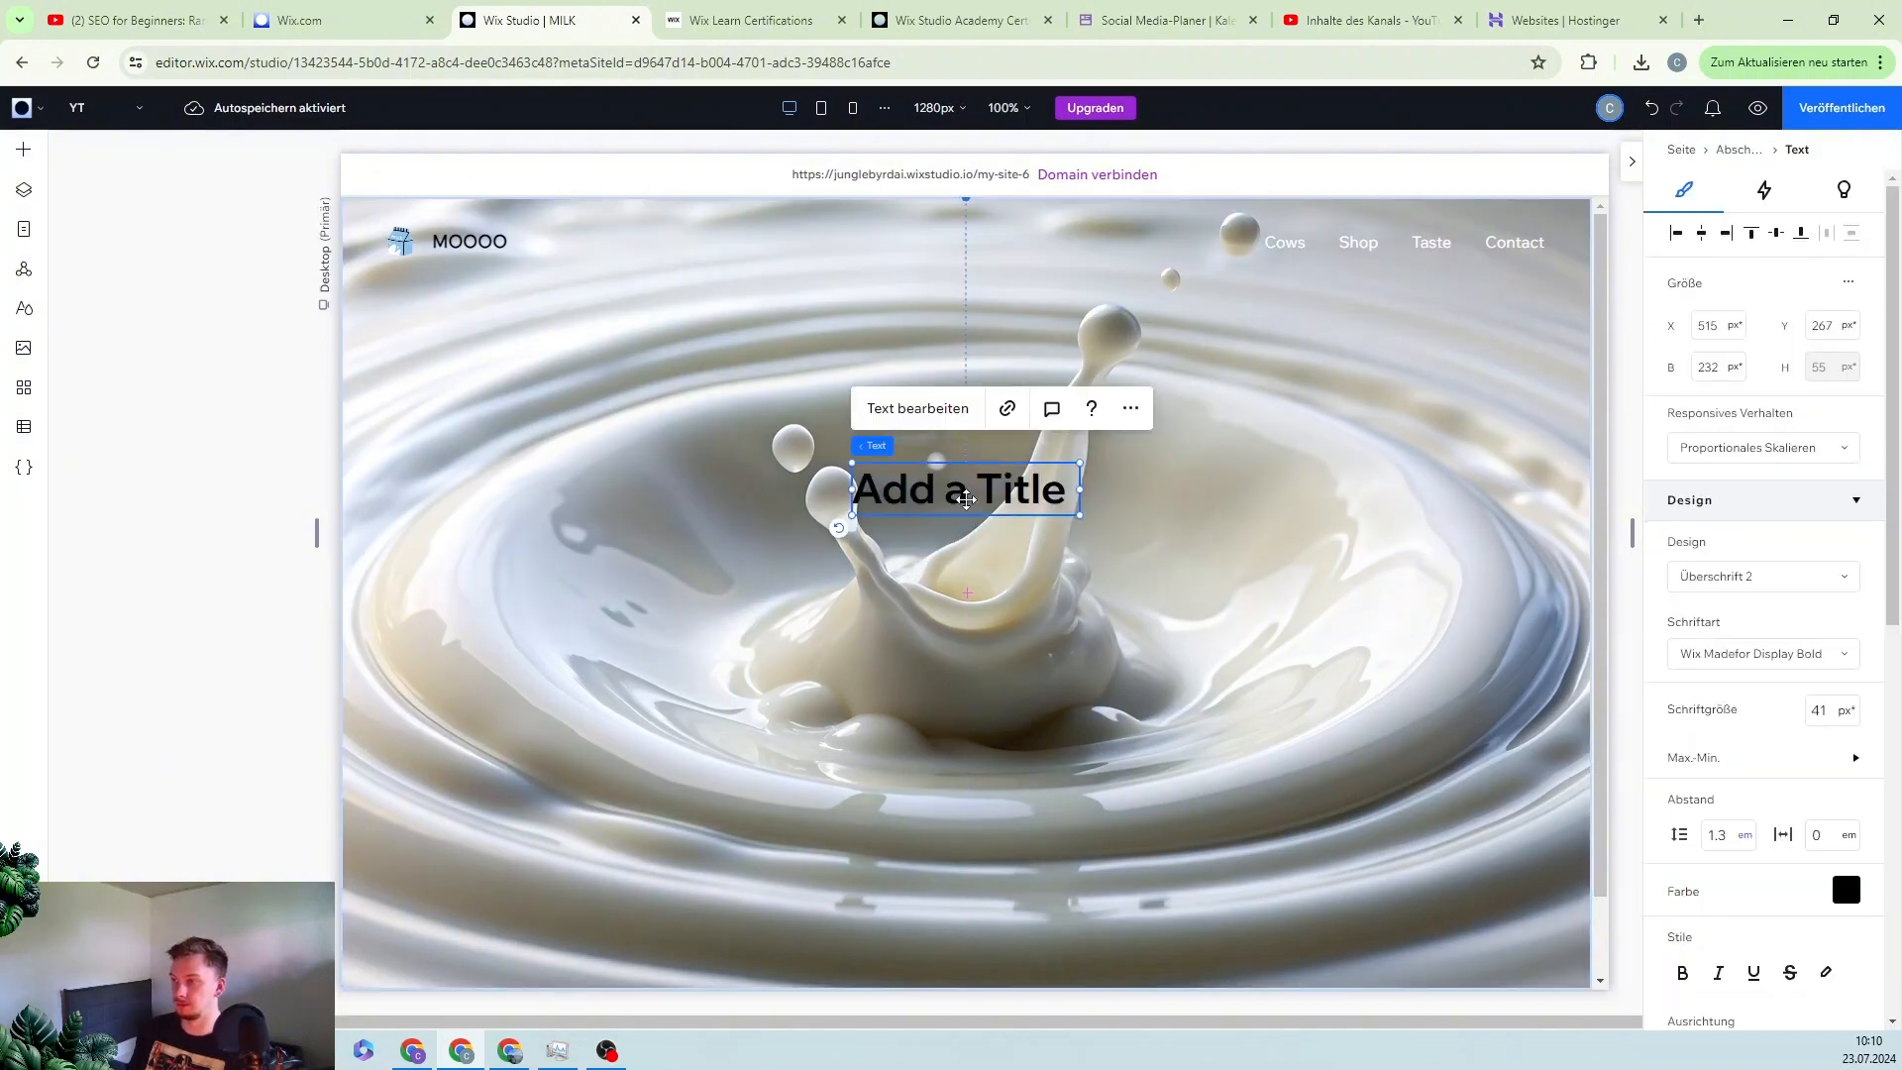
{"action": "double_click", "coordinate": [968, 495]}
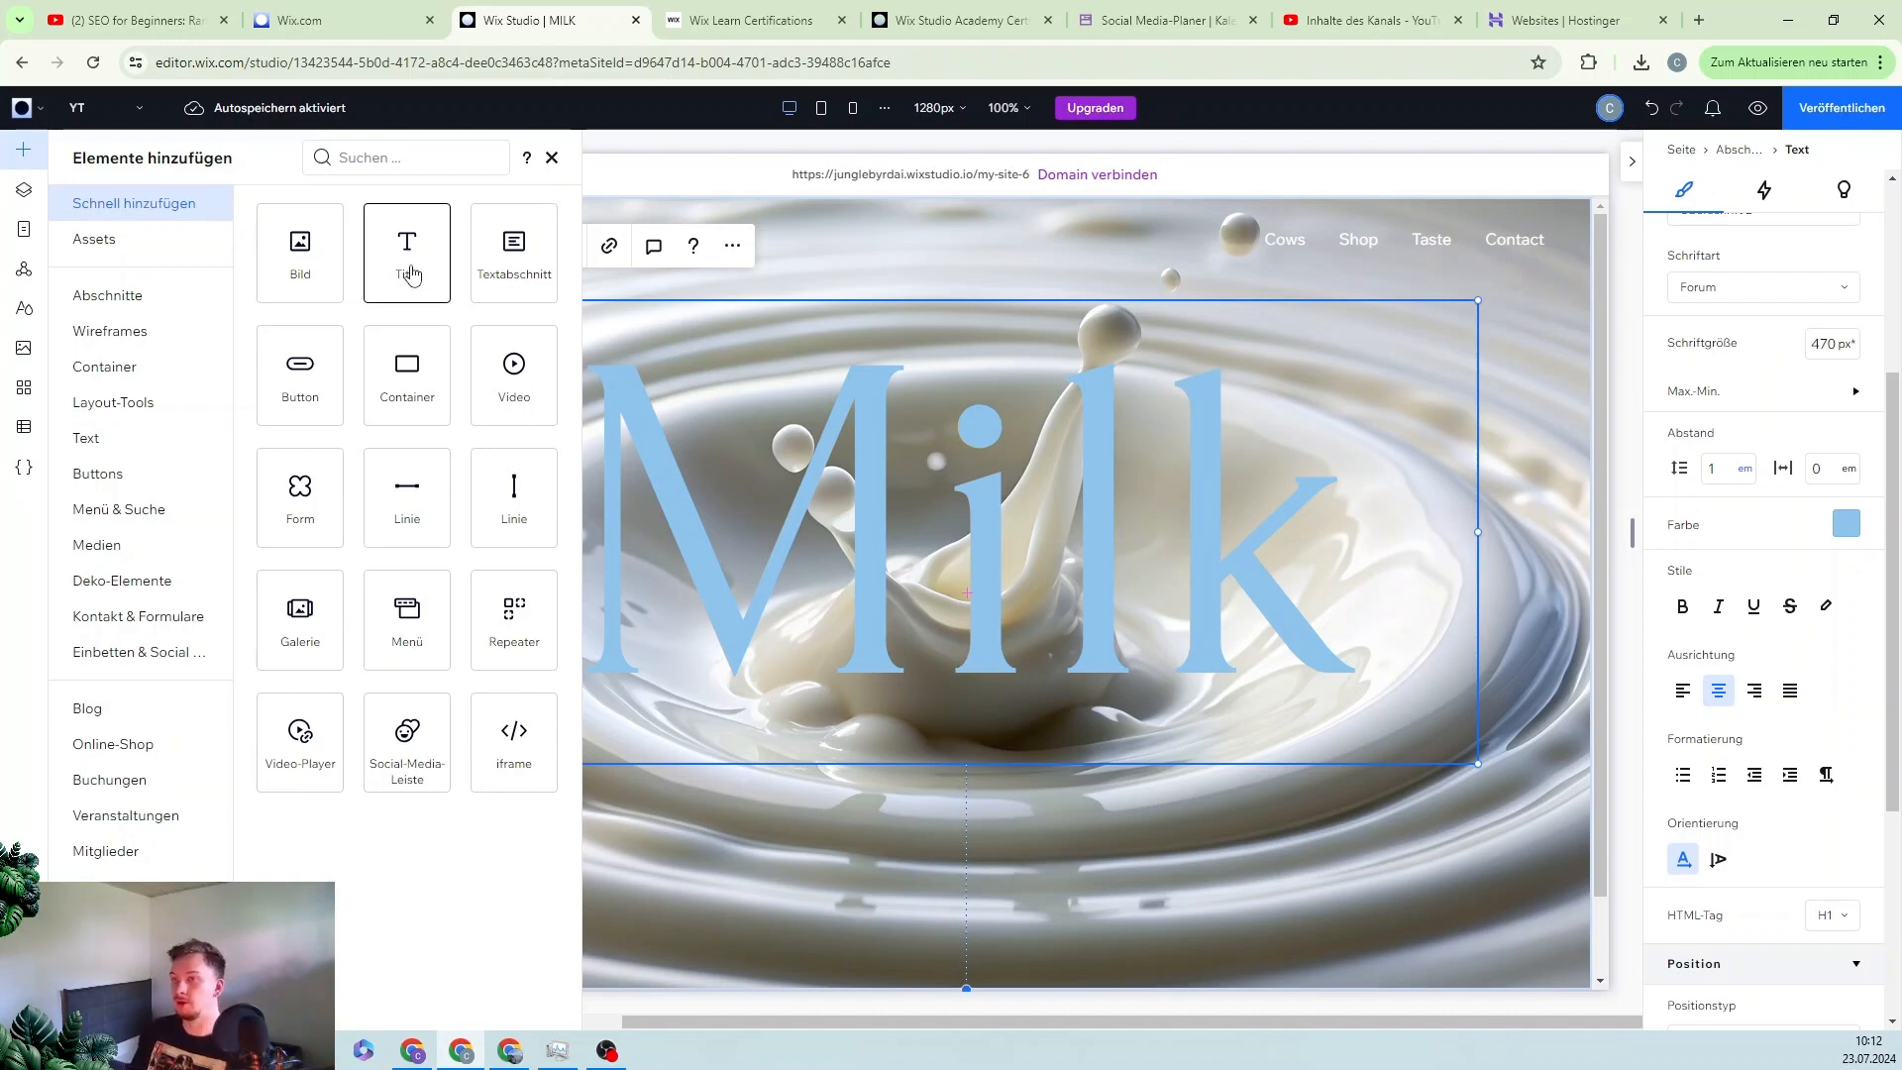
- Add a text below the Milk title's left side with the definition starting "An opaque white fluid rich in fat and protein" and the spilled-milk saying
{"action": "left_click_drag", "start_coordinate": [411, 275], "coordinate": [560, 817]}
{"action": "left_click", "coordinate": [555, 812]}
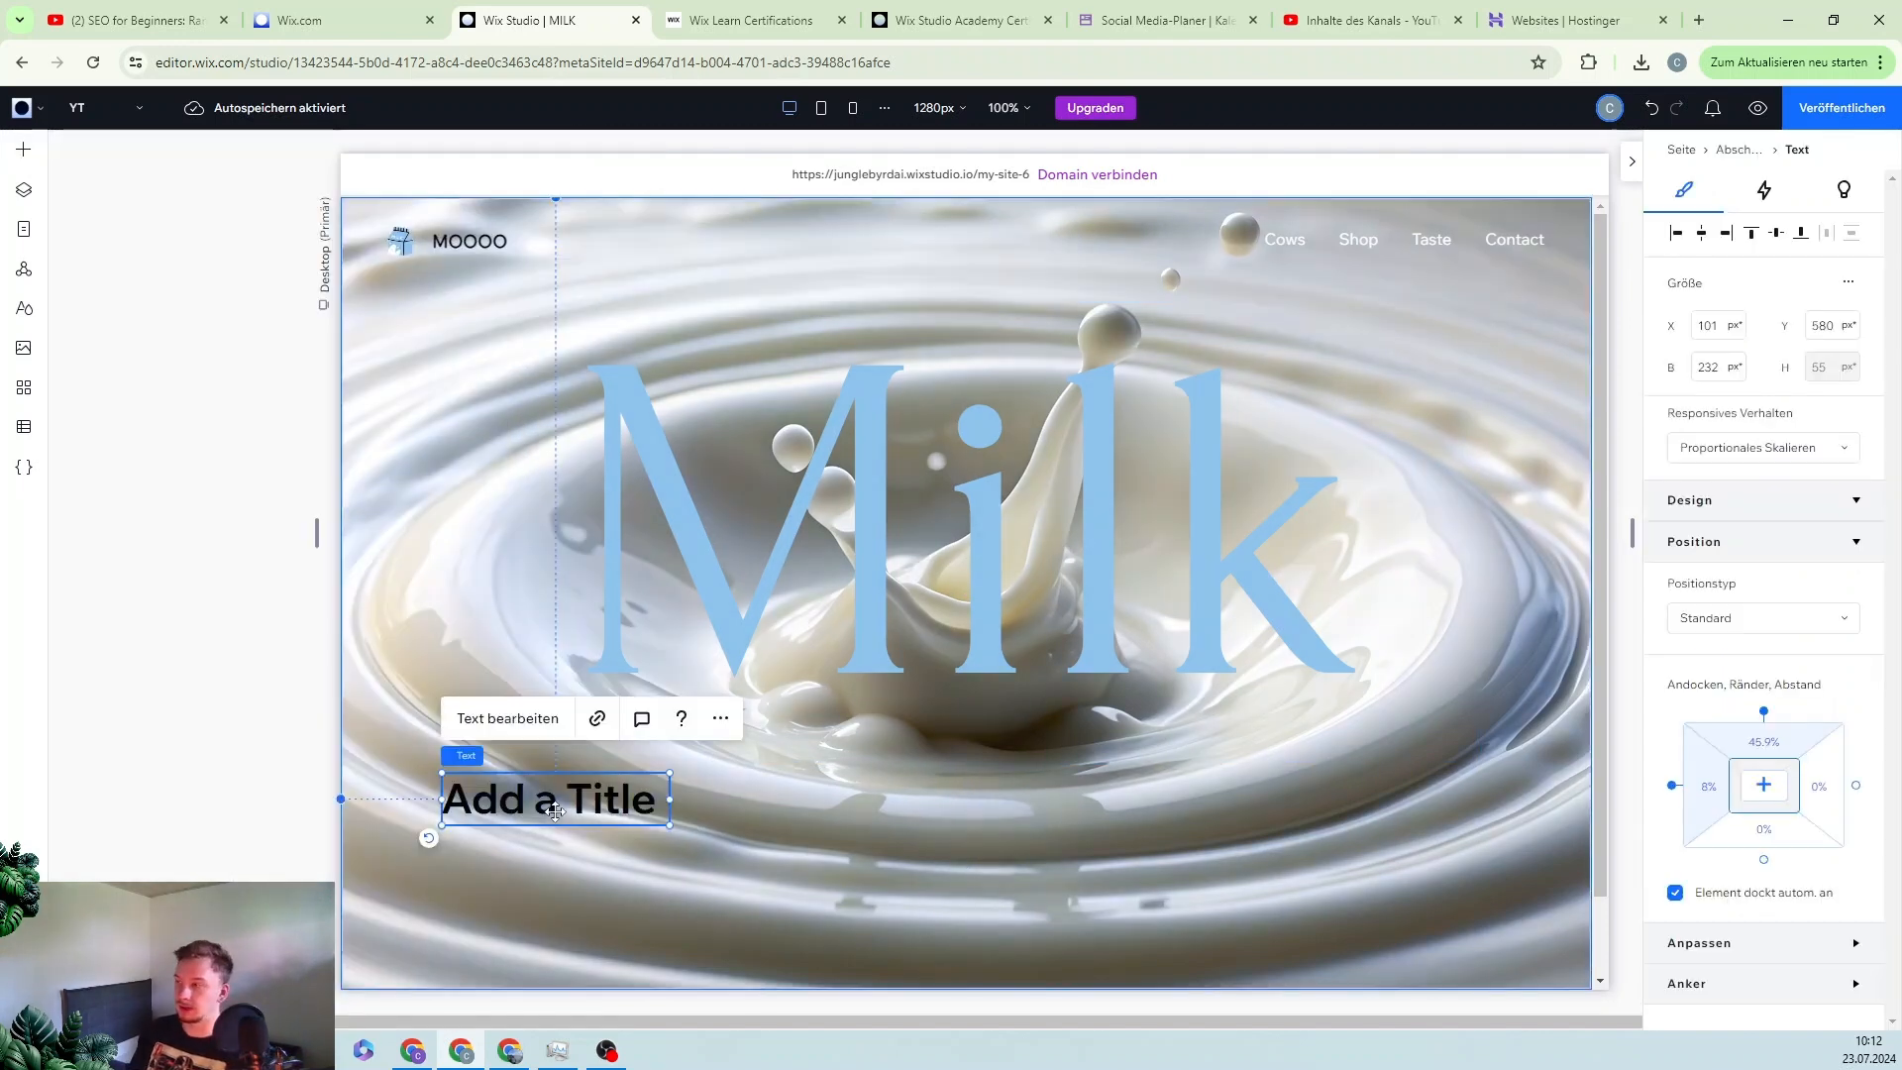
{"action": "double_click", "coordinate": [554, 813]}
{"action": "type", "text": "An opaque white fluid rich in fat and protein, secreted by female mammals for the nourishment of their young. It doesn't matter how much milk you spill as long as you don't lose your cow."}
{"action": "scroll", "coordinate": [837, 882], "scroll_direction": "down", "scroll_amount": 1}
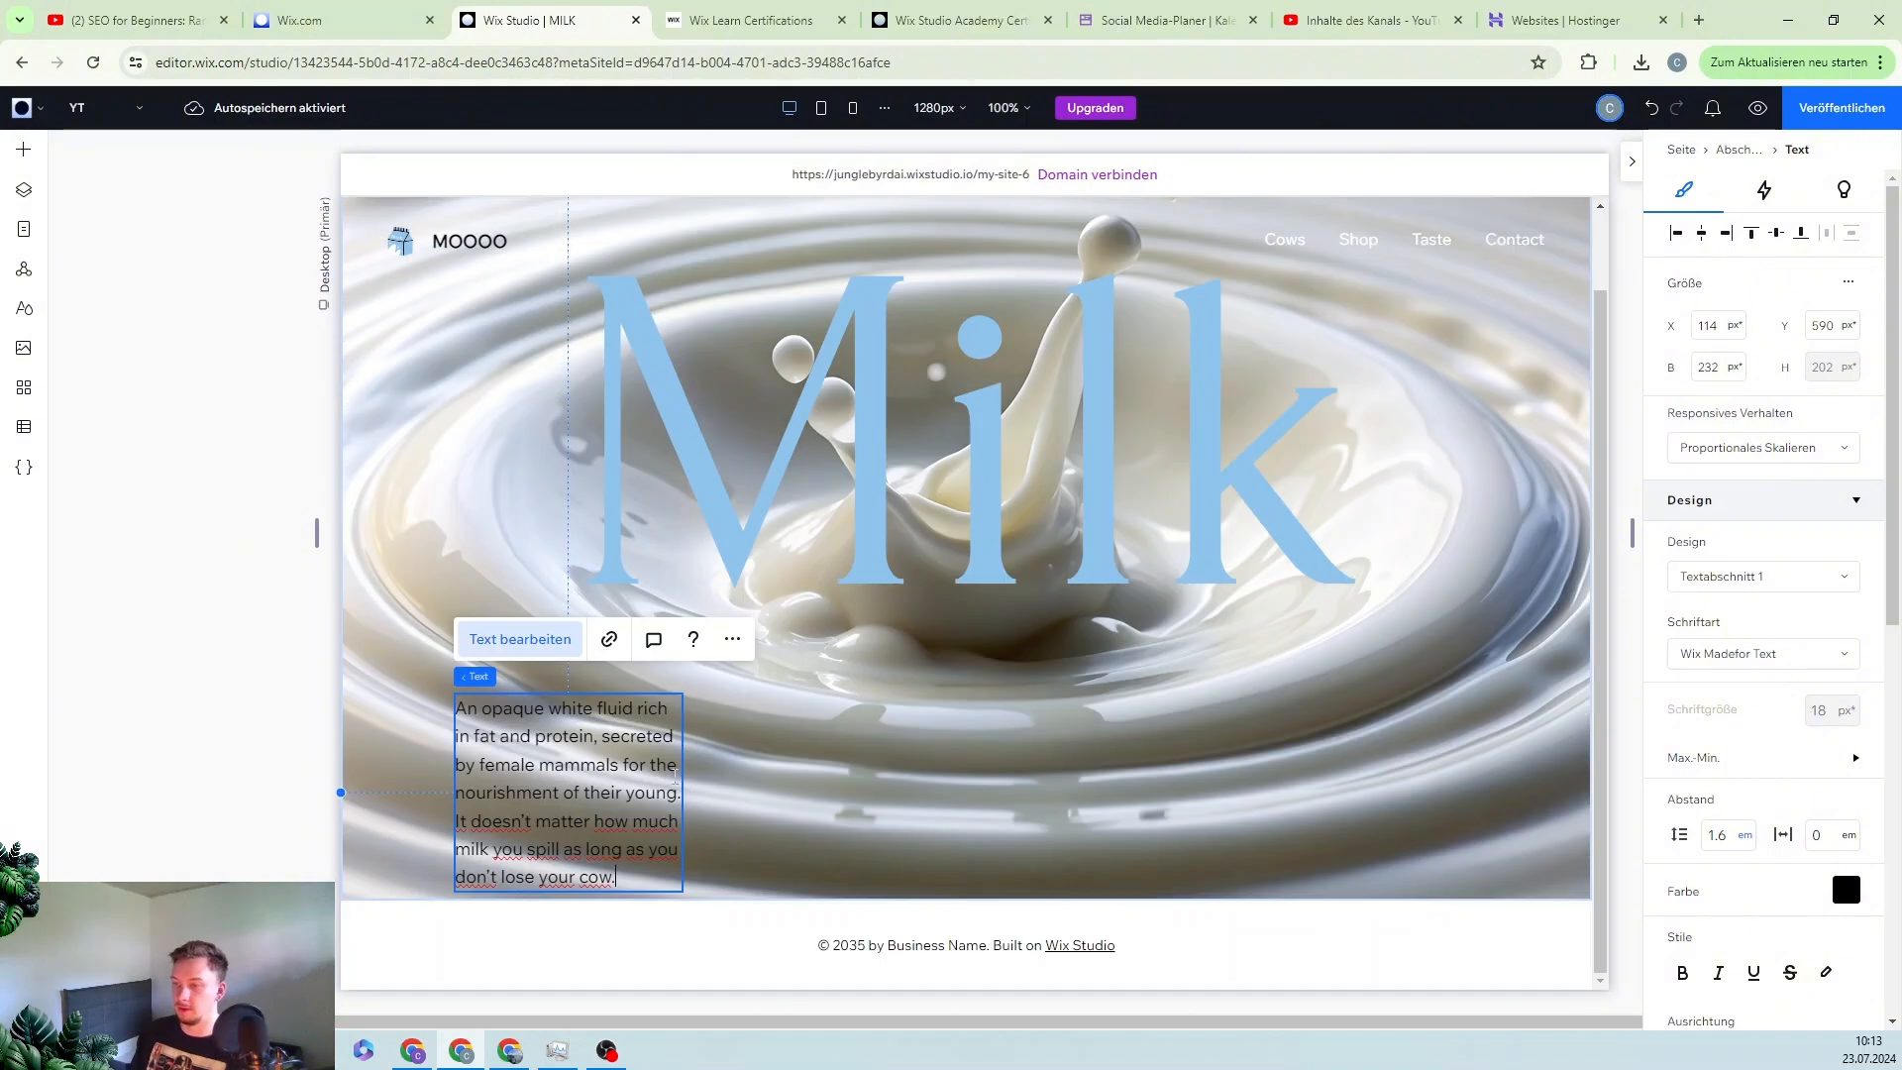
- Set the milk section's left and right padding to 2 % each, unlinked from the top and bottom padding
{"action": "left_click", "coordinate": [772, 763]}
{"action": "scroll", "coordinate": [1744, 694], "scroll_direction": "down", "scroll_amount": 5}
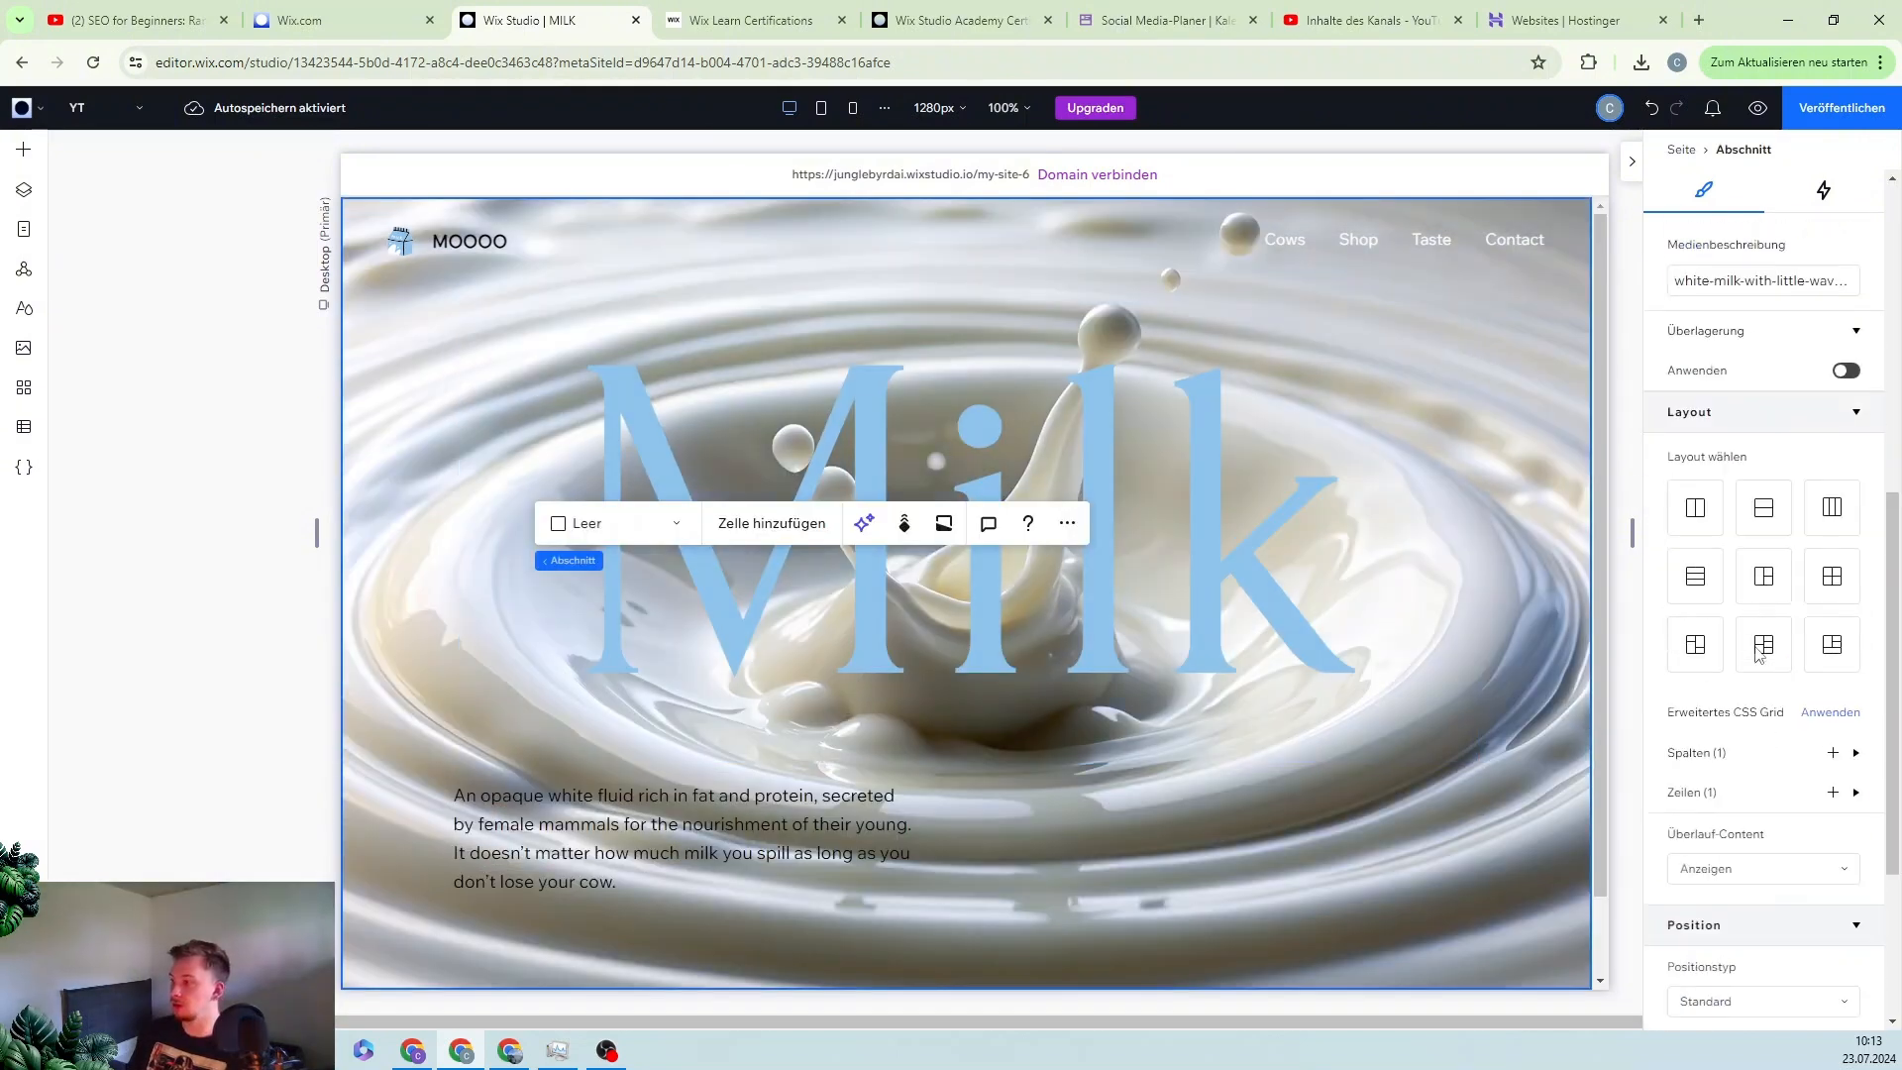
{"action": "left_click", "coordinate": [1749, 860]}
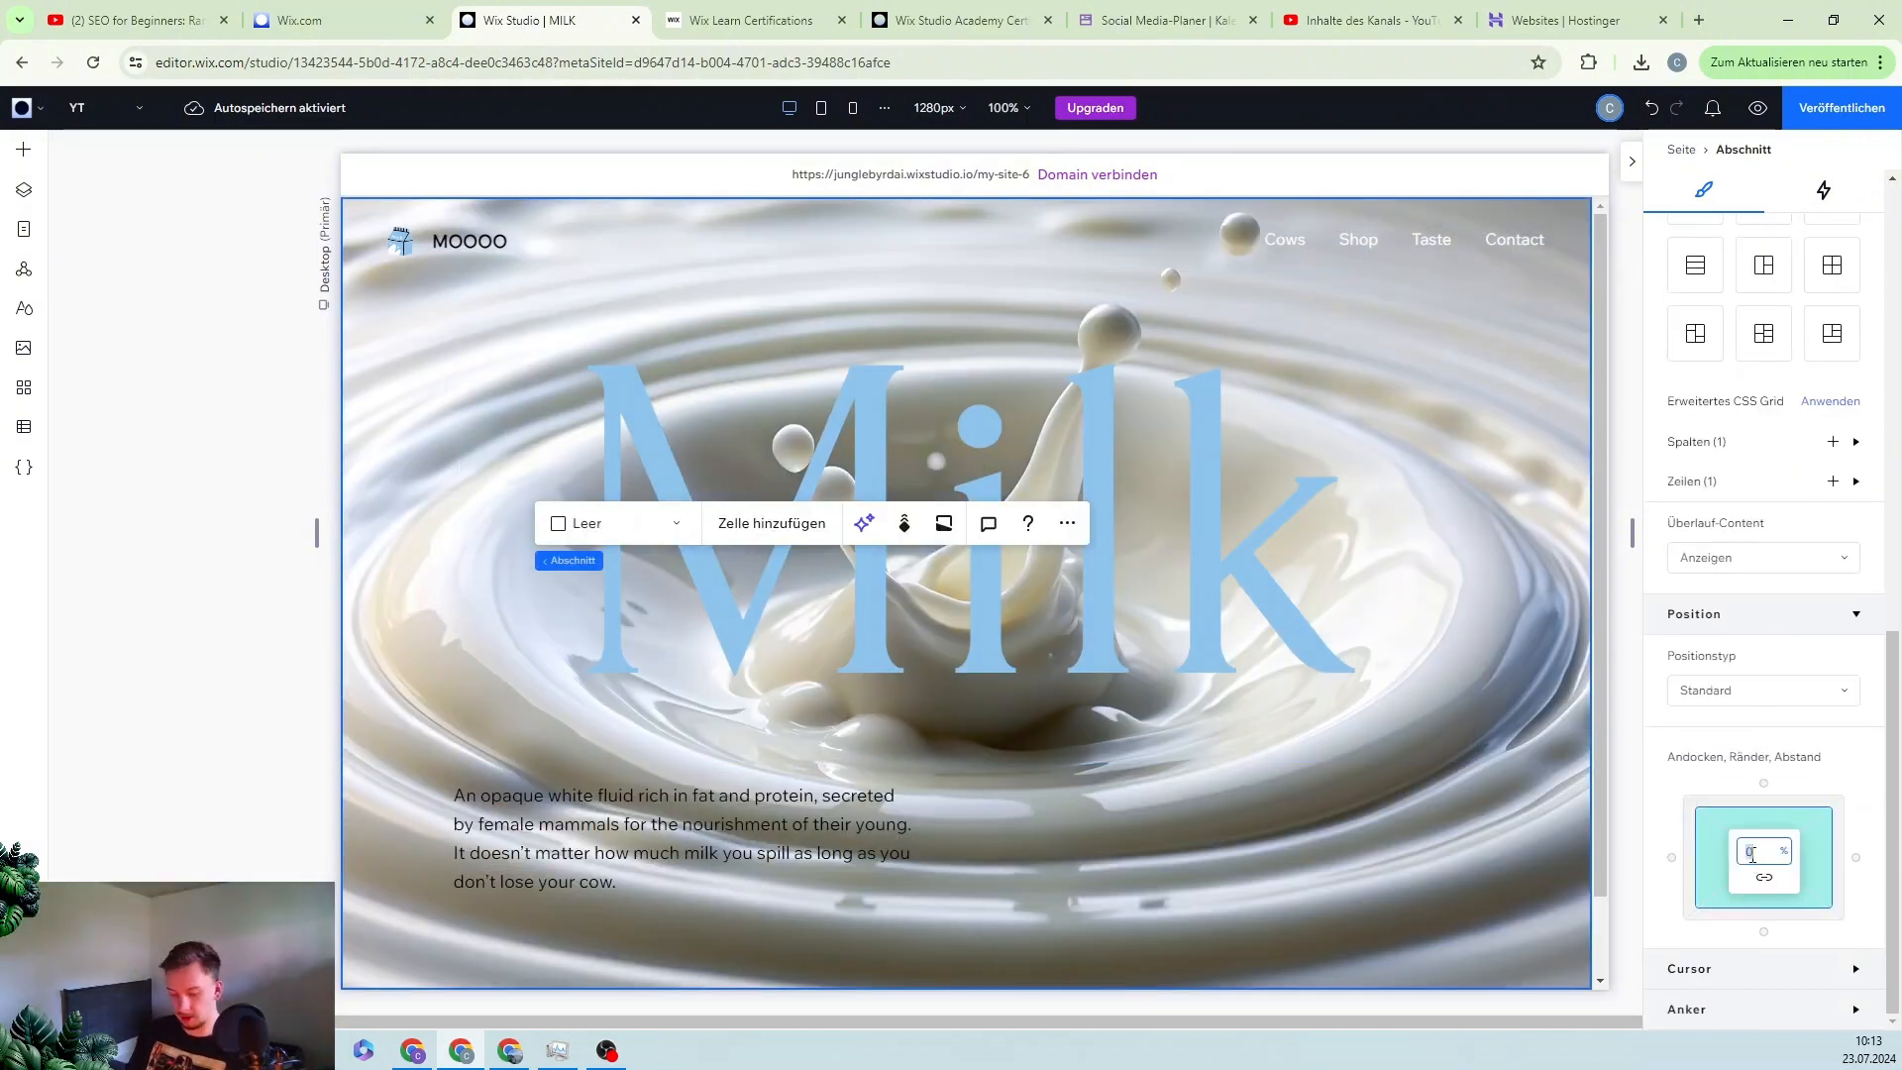
{"action": "type", "text": "2"}
{"action": "left_click", "coordinate": [1771, 880]}
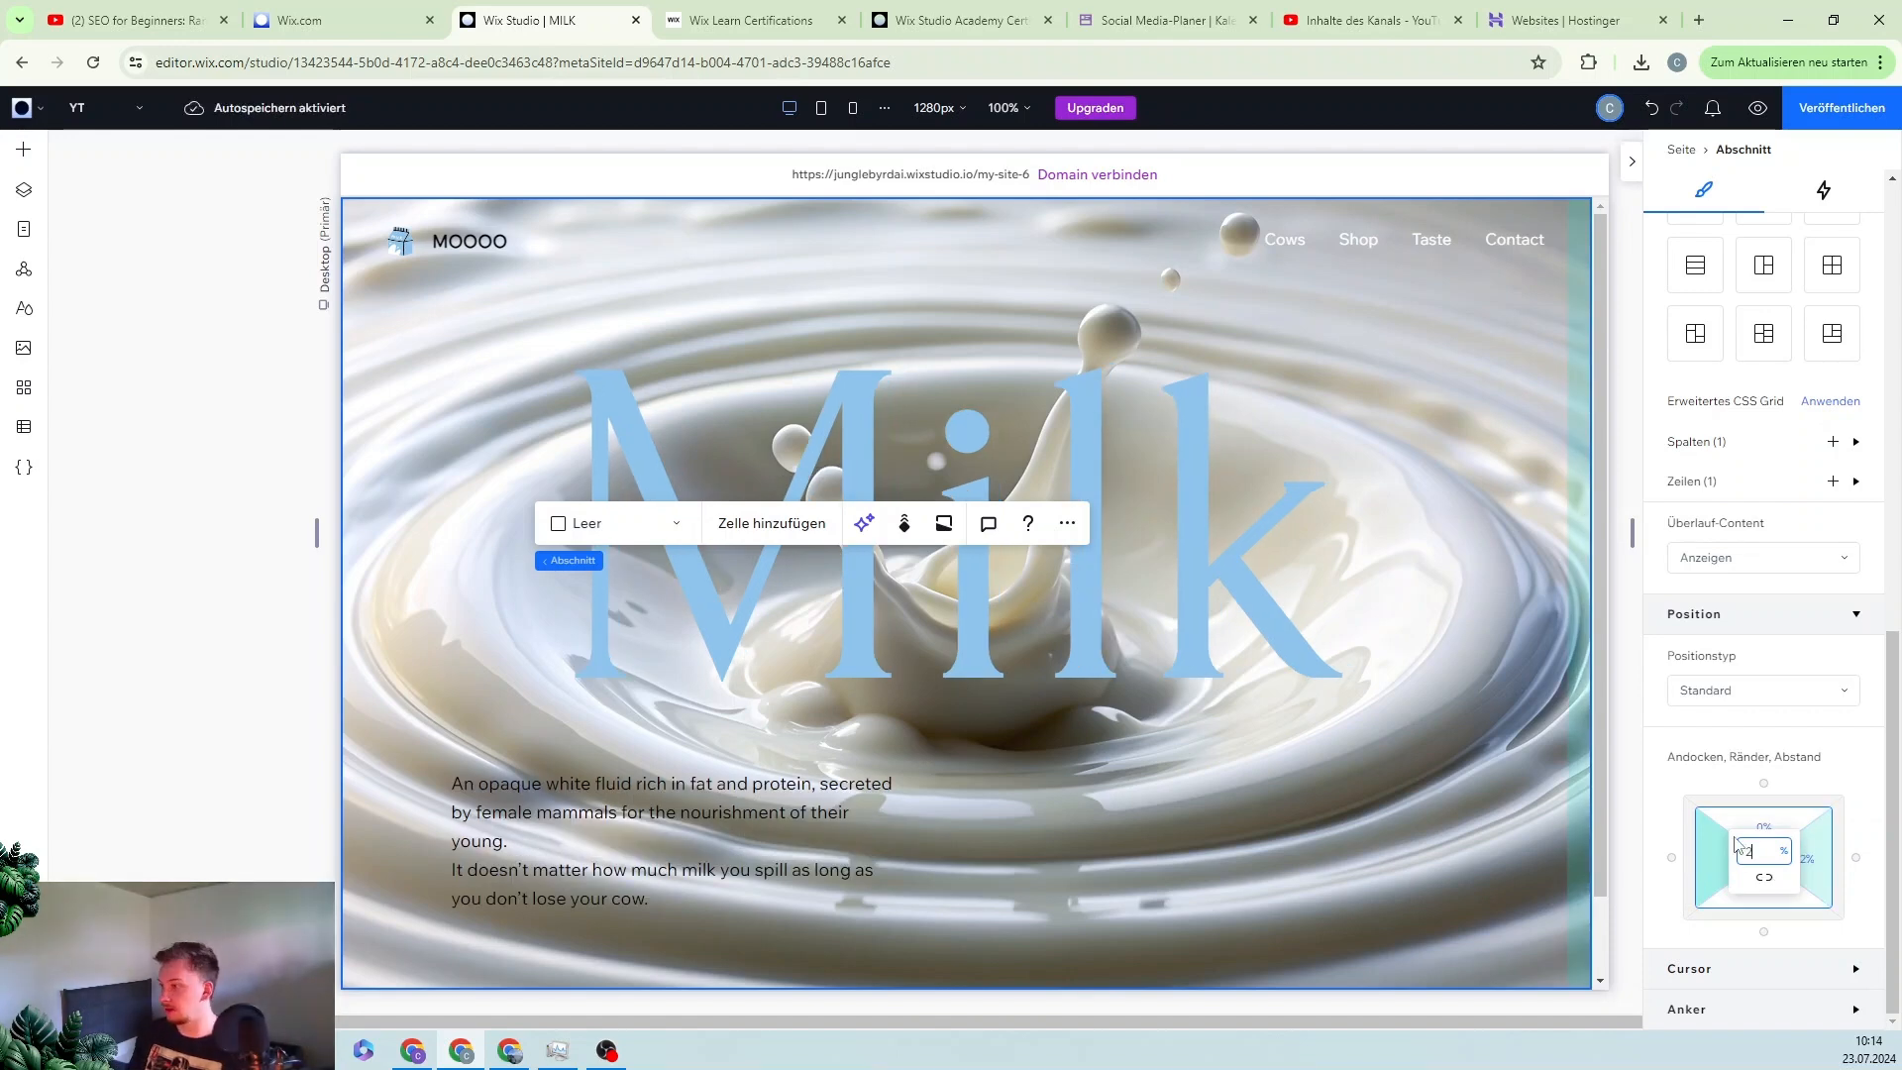
{"action": "type", "text": "2"}
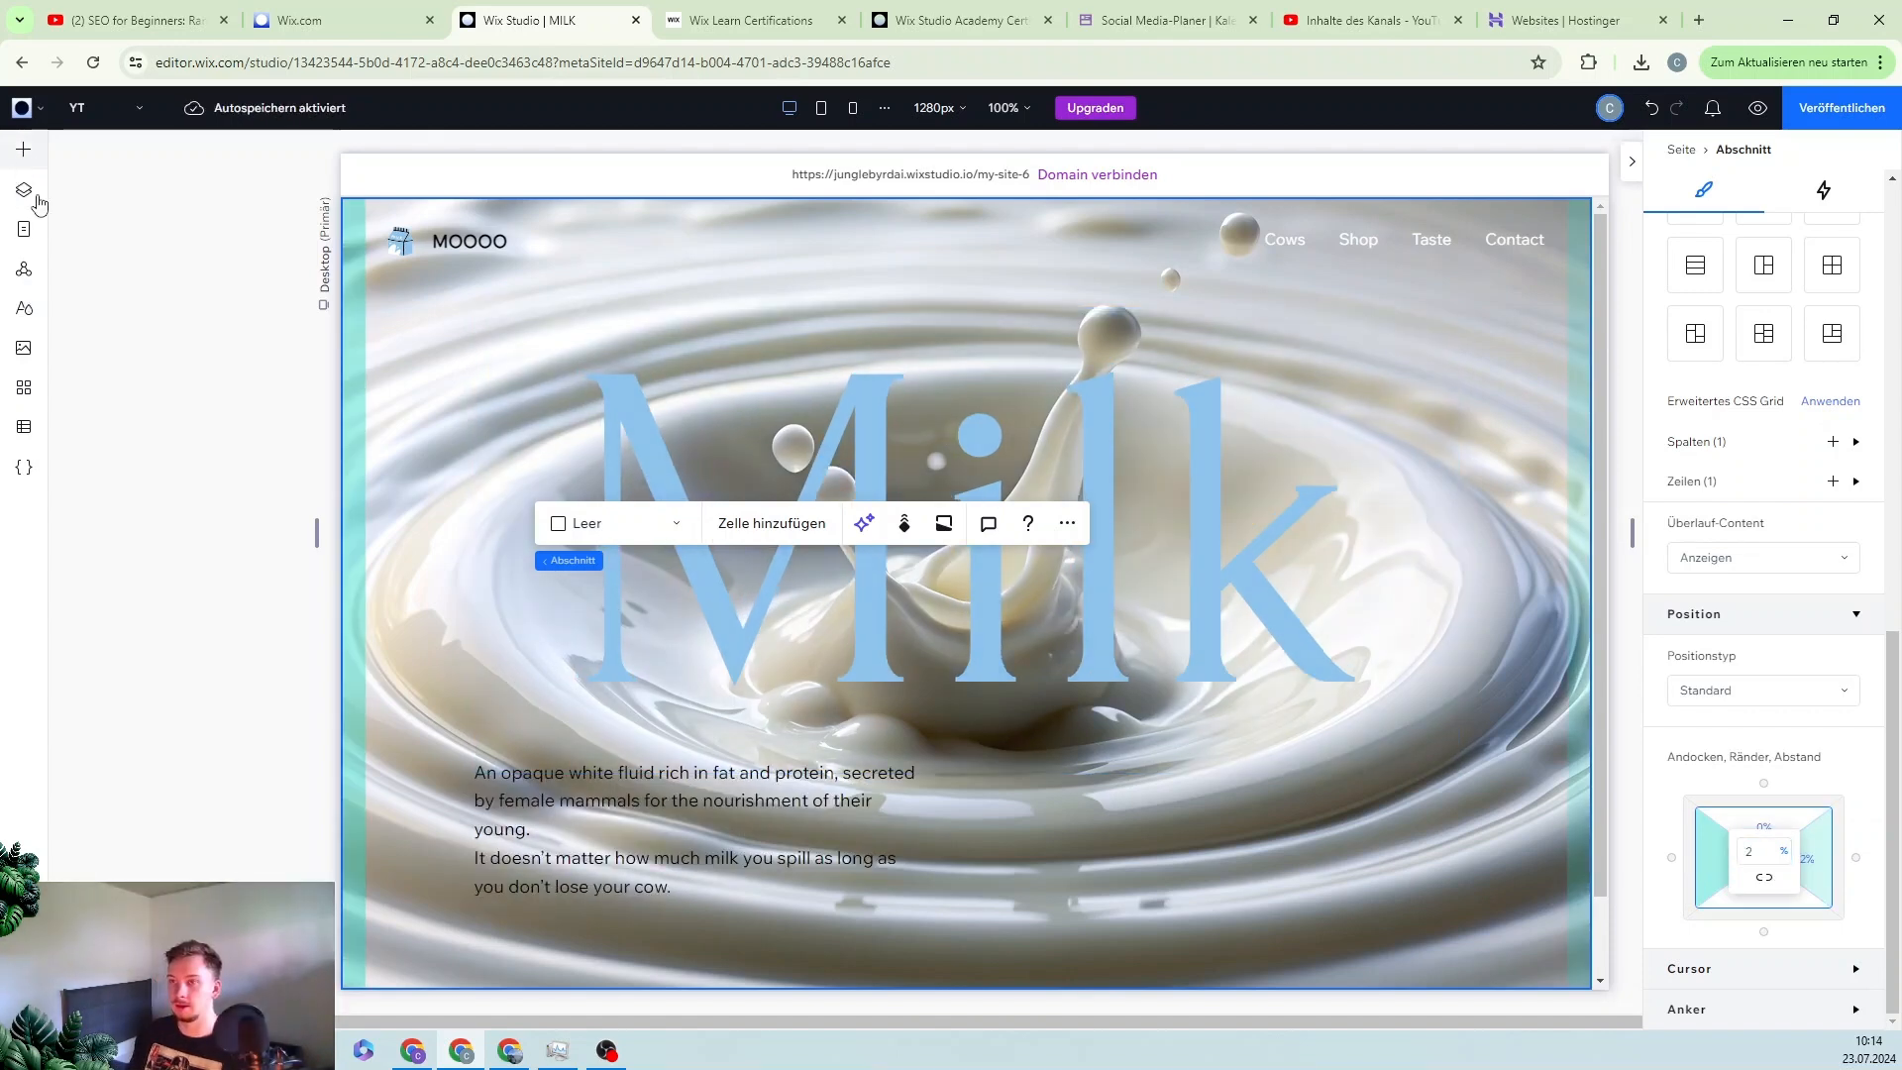
- Add a vertical line along the left padding edge of the milk section
{"action": "left_click", "coordinate": [23, 149]}
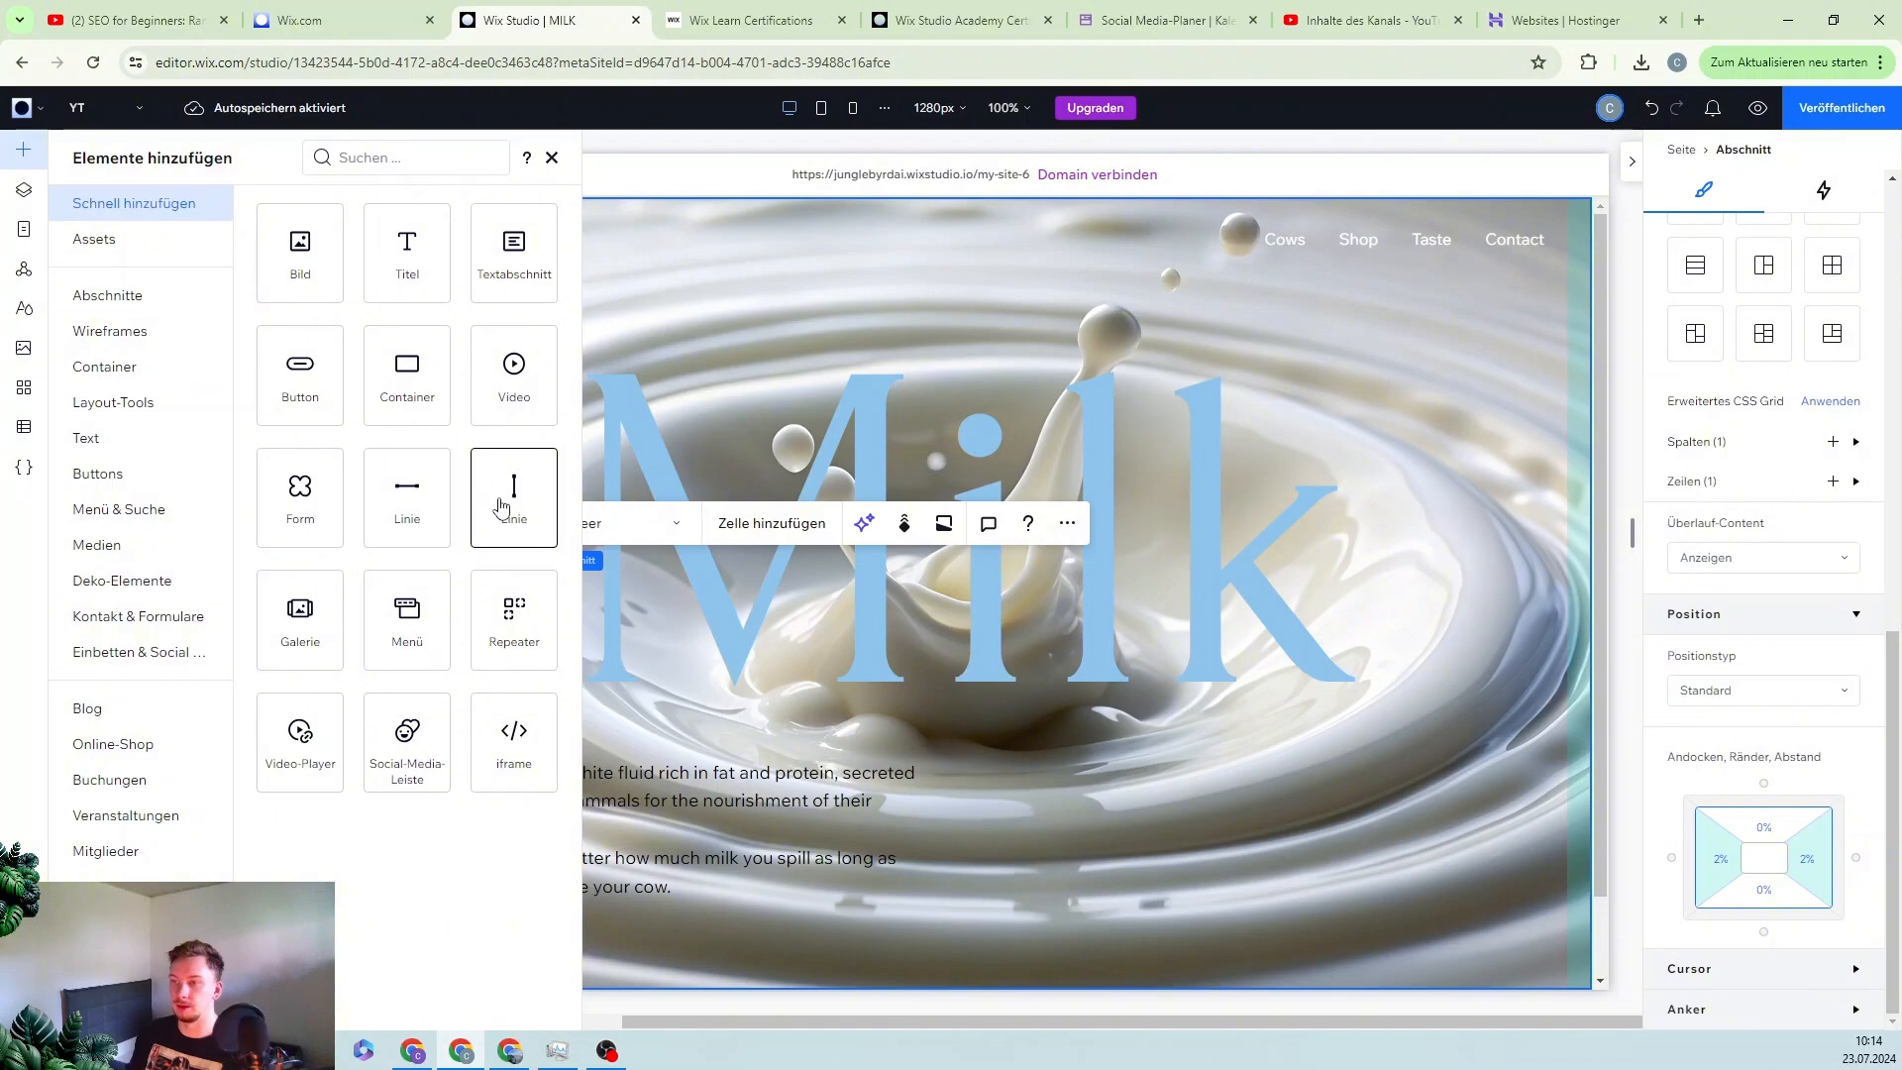
{"action": "left_click_drag", "start_coordinate": [500, 507], "coordinate": [367, 388]}
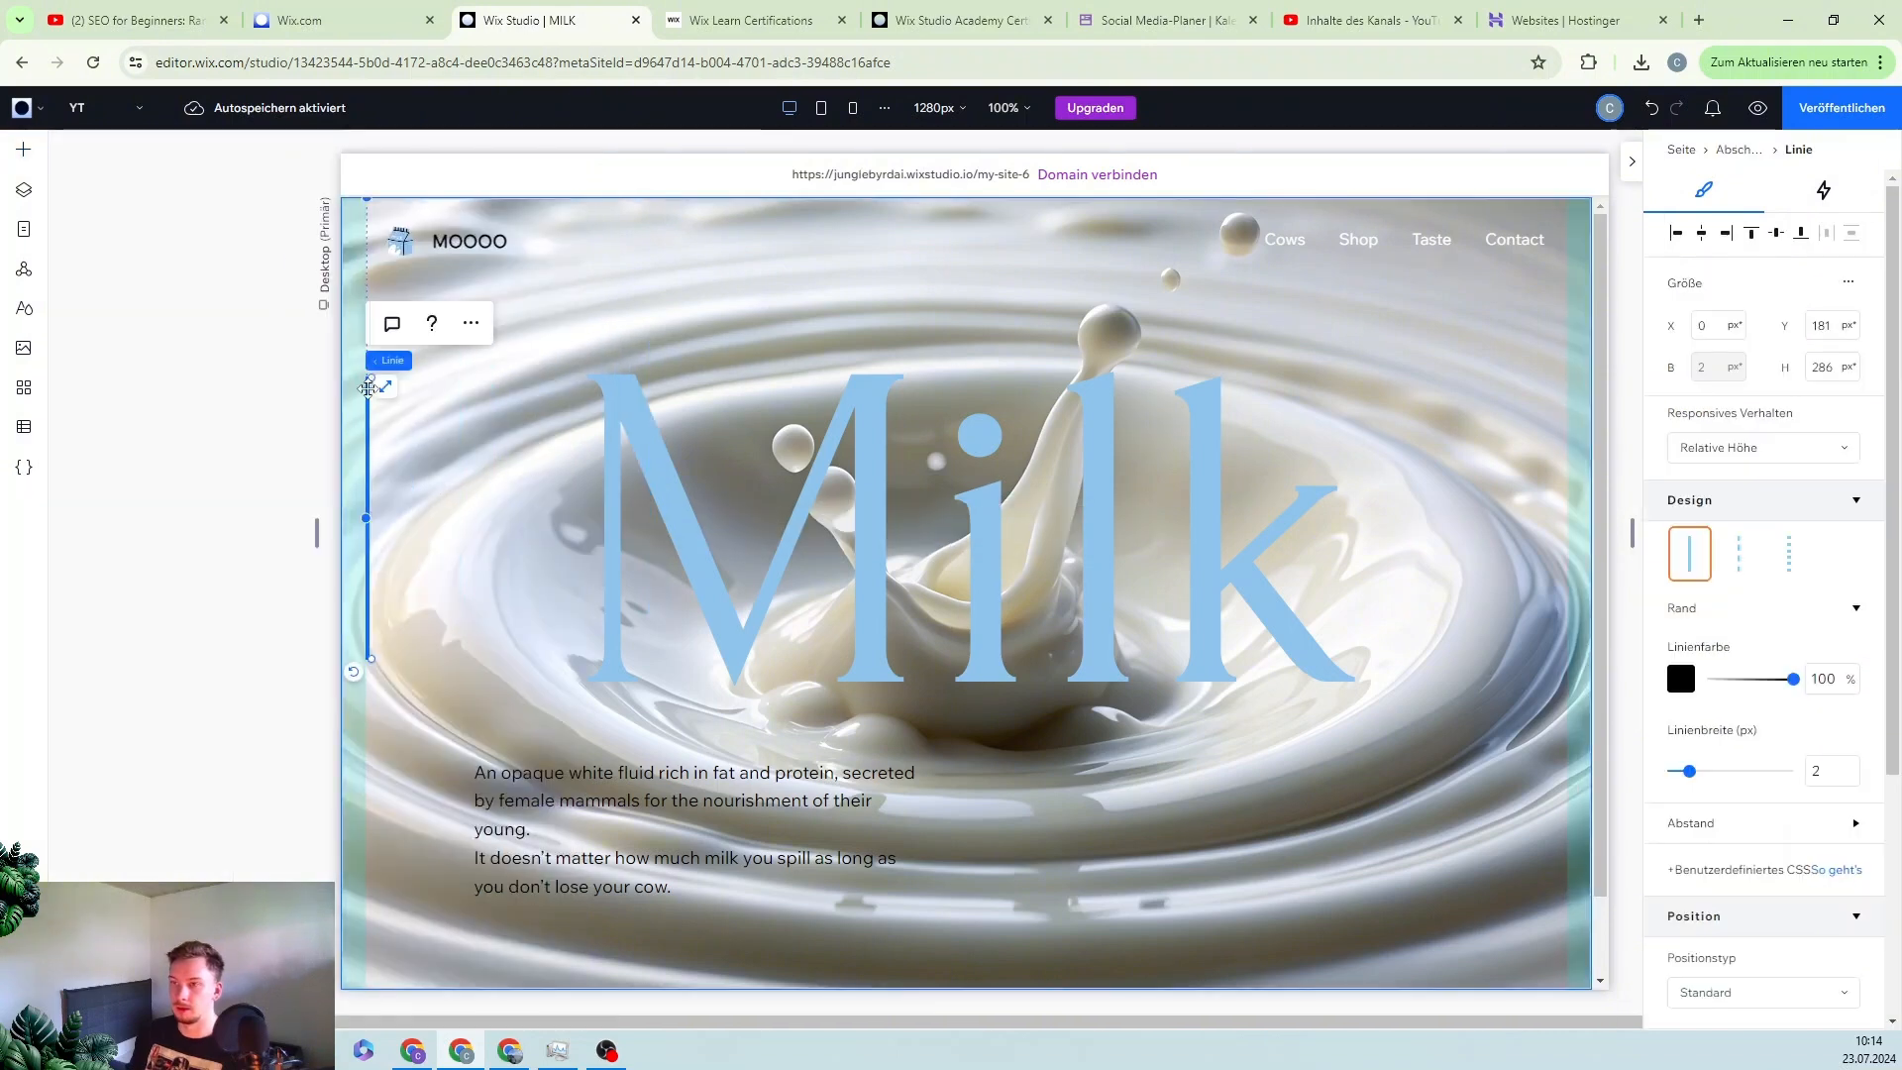
{"action": "key", "text": "Delete"}
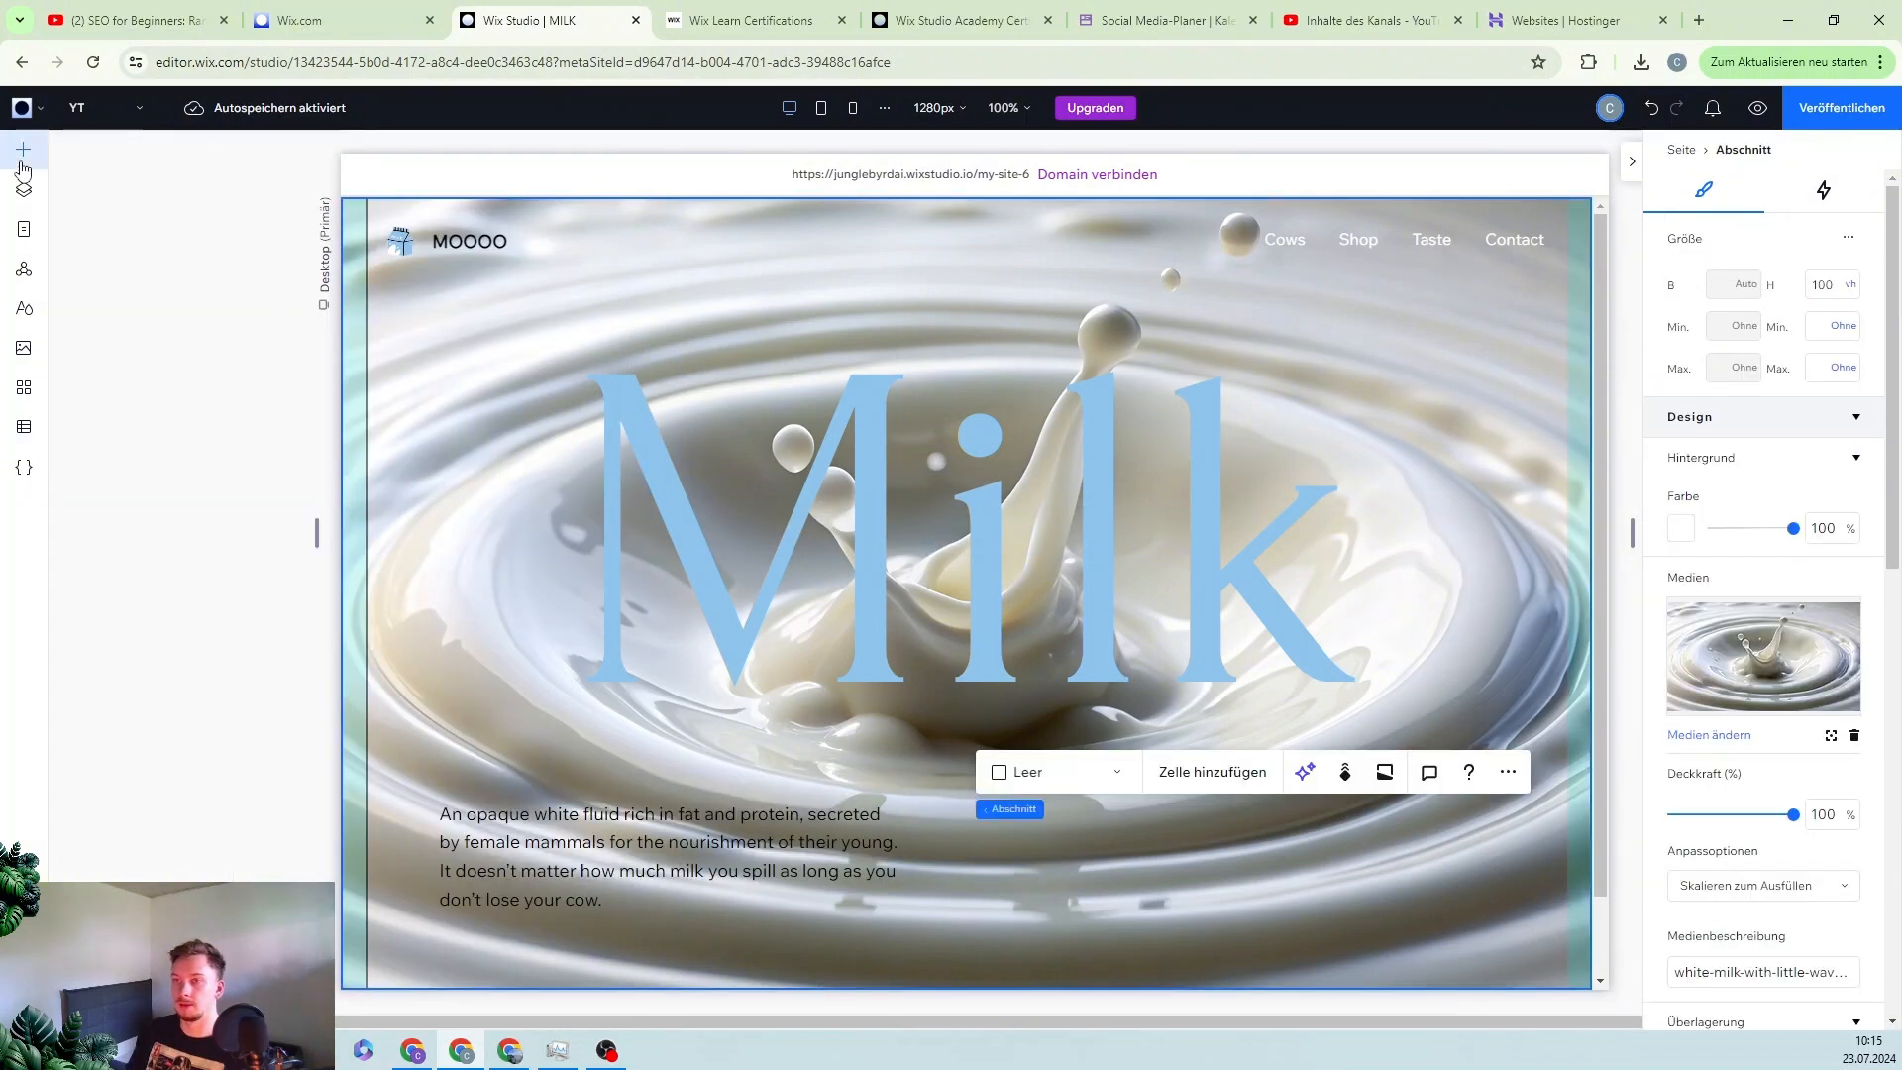
- Add the black rounded "Send" design button to the milk section, to the right of the description text
{"action": "left_click", "coordinate": [23, 150]}
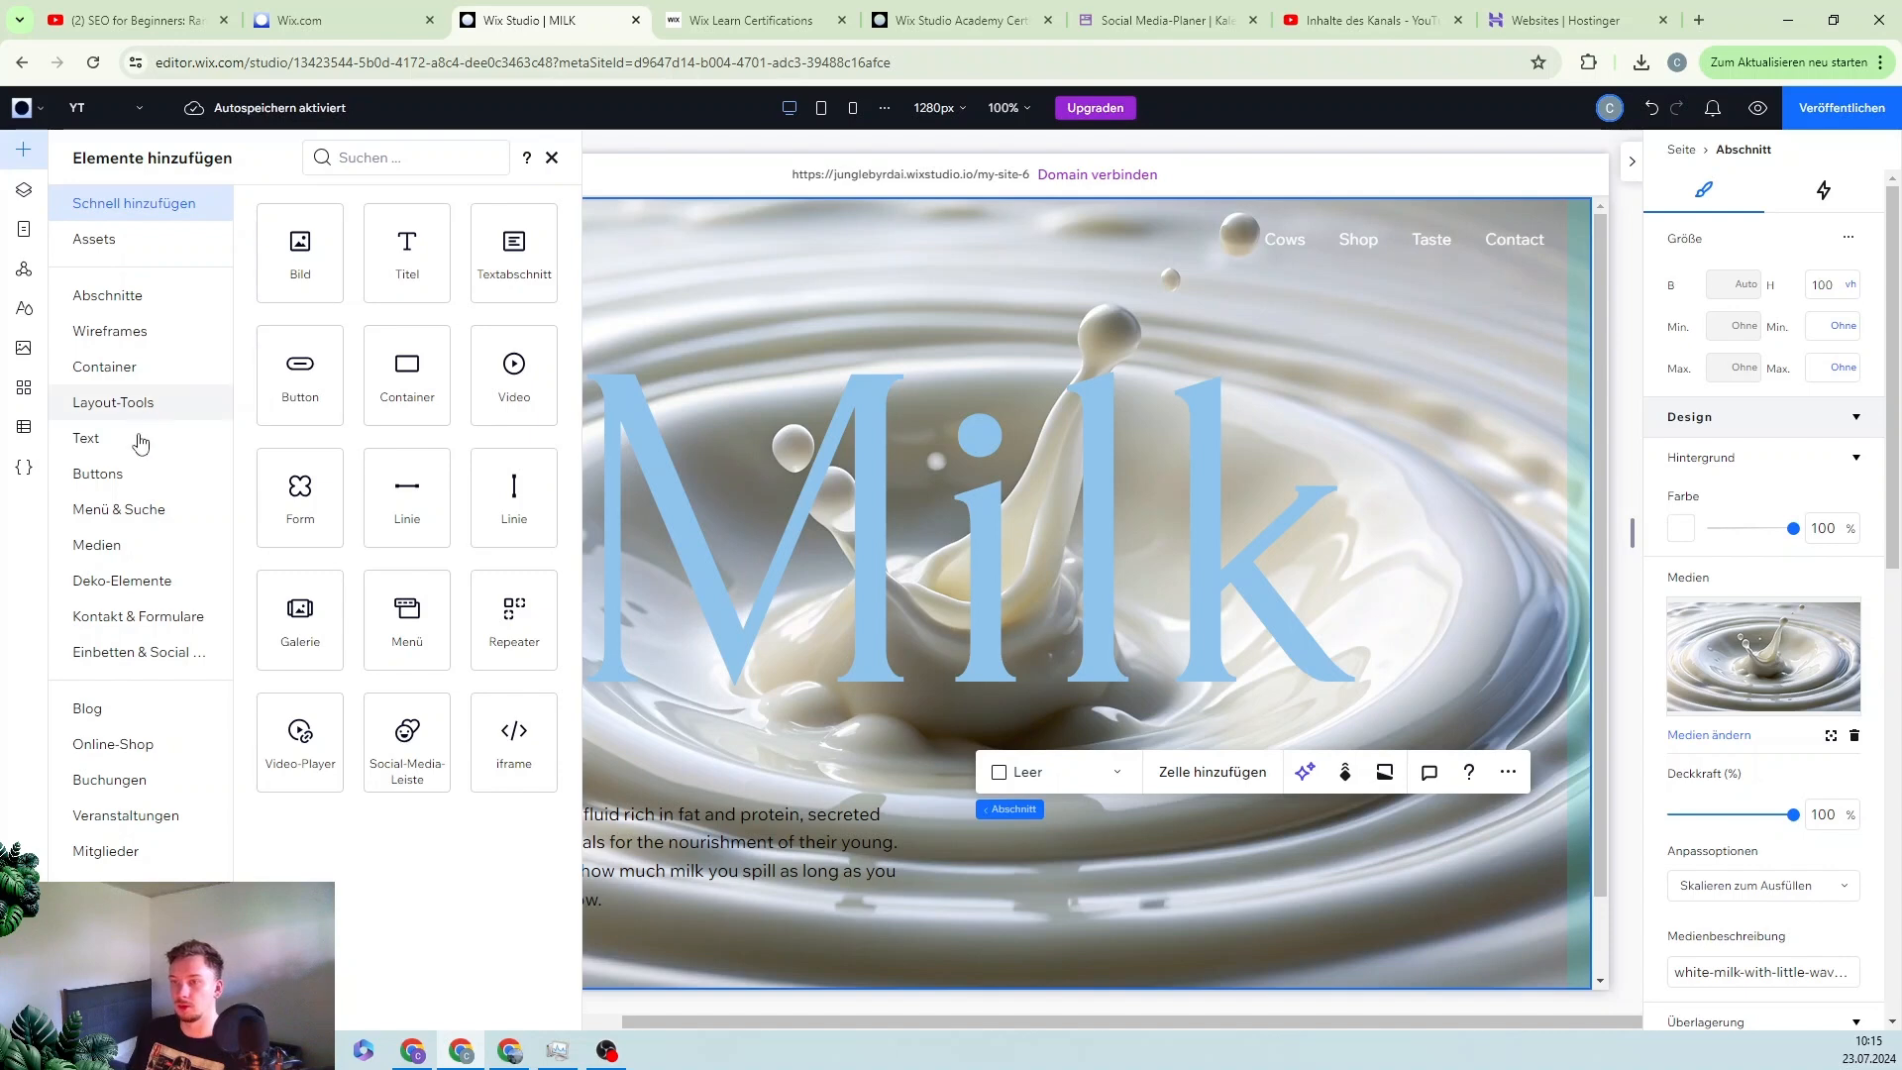
{"action": "left_click", "coordinate": [120, 481]}
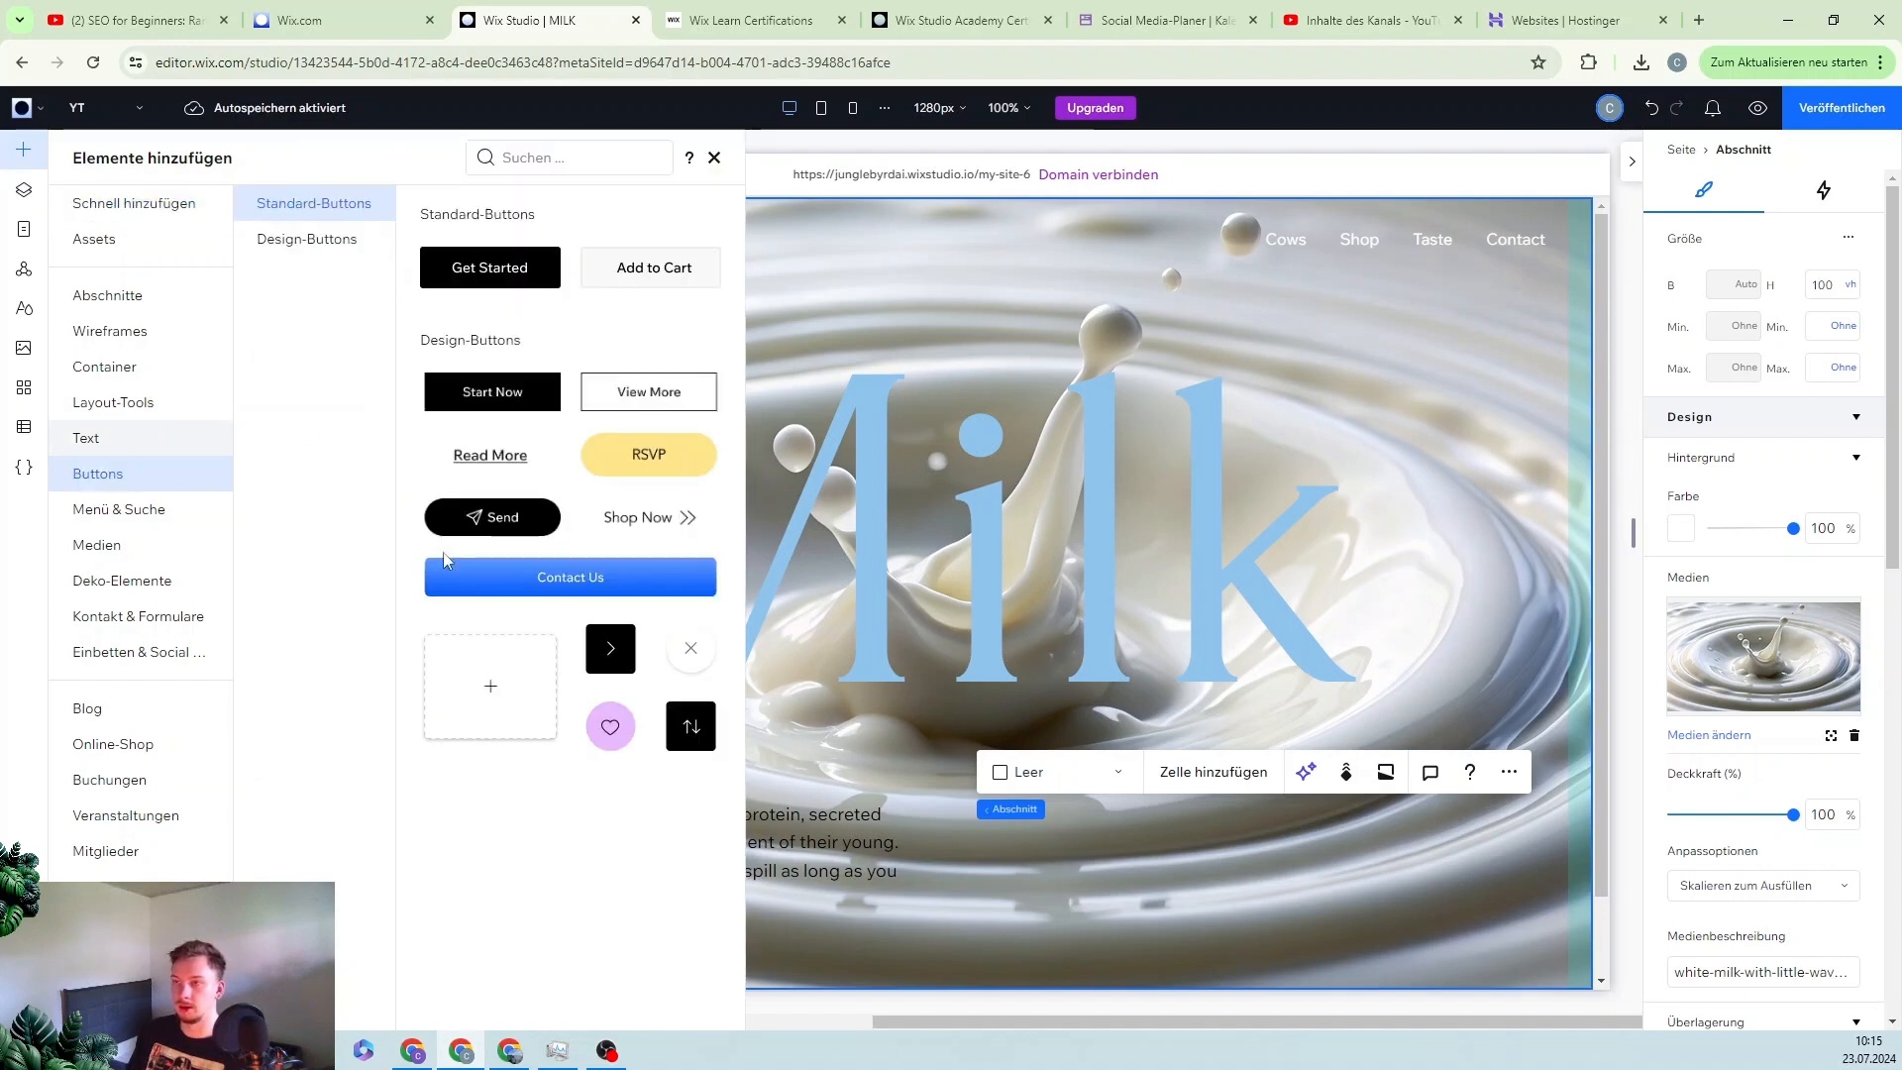
{"action": "left_click", "coordinate": [496, 522]}
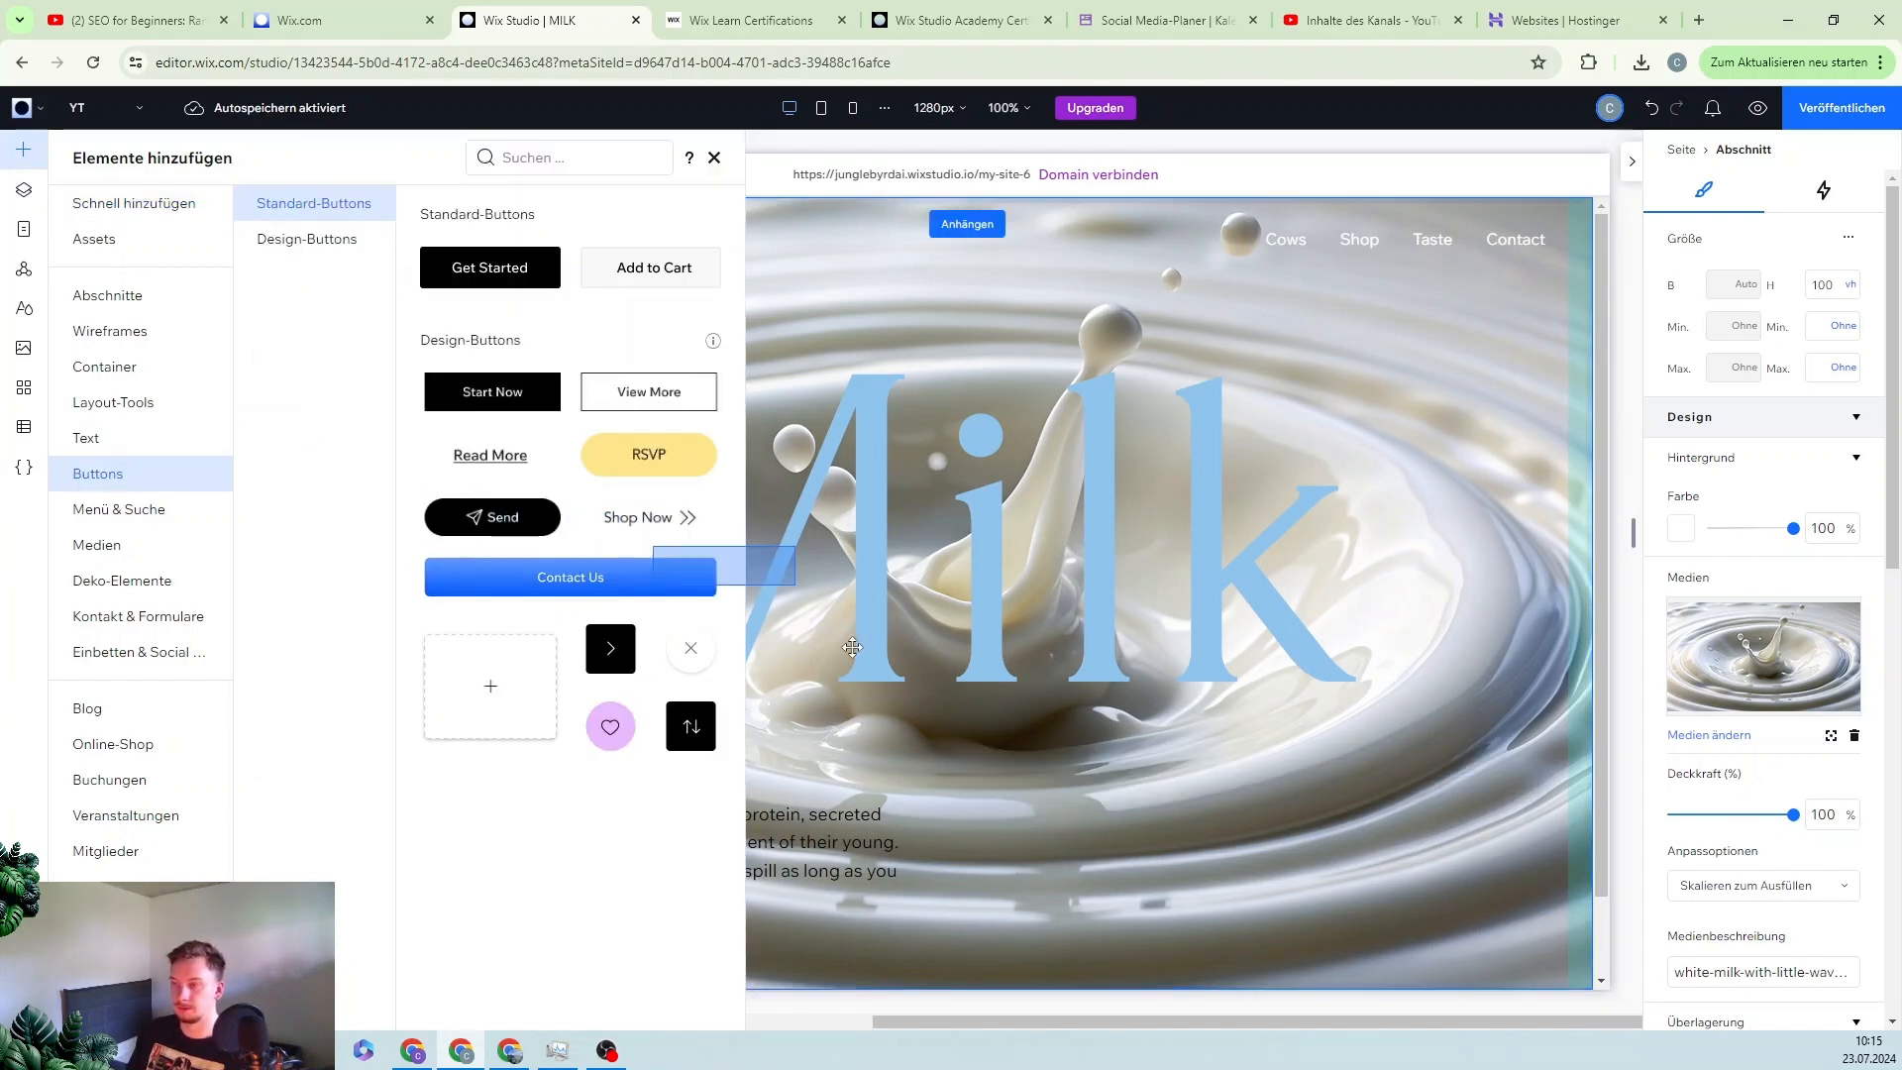
- Replace the TASTE button's paper-plane symbol with the circled right arrow from the Wix media library
{"action": "left_click", "coordinate": [307, 513]}
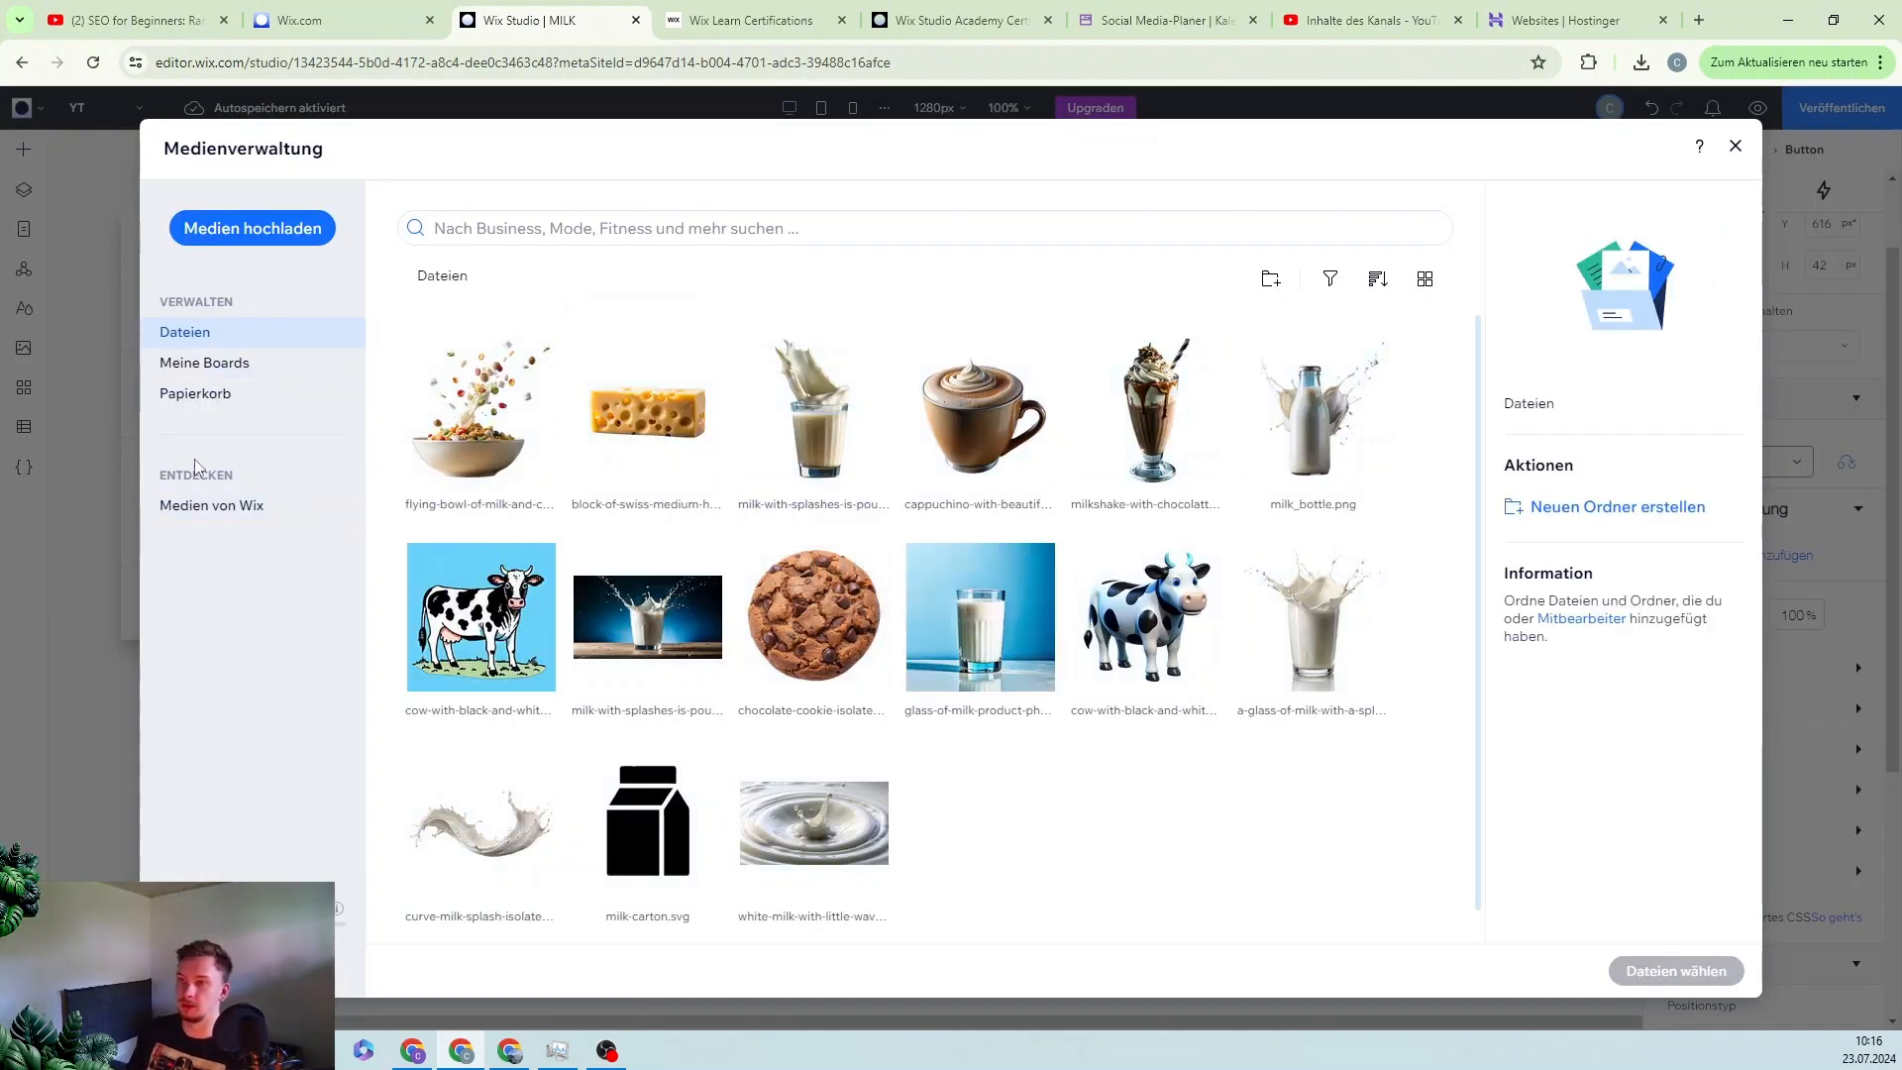
{"action": "left_click", "coordinate": [273, 503]}
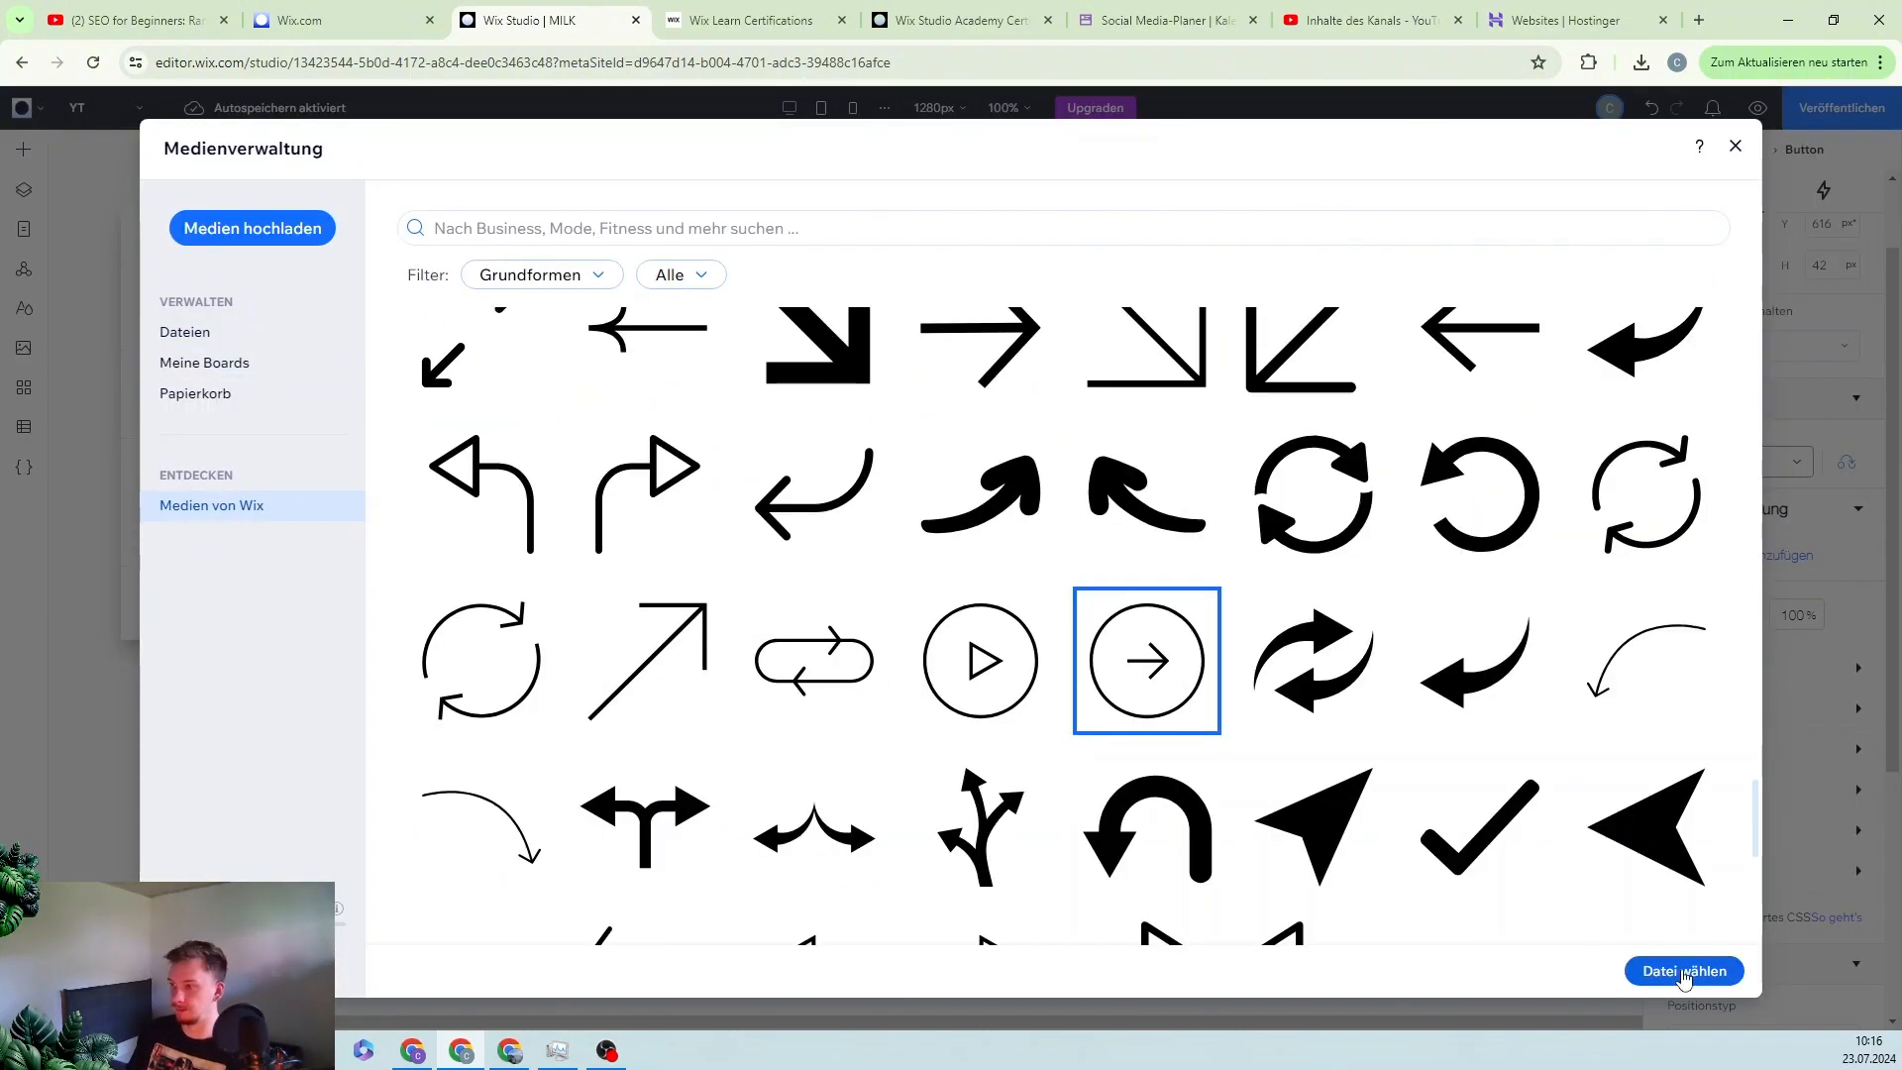
{"action": "left_click", "coordinate": [1681, 973]}
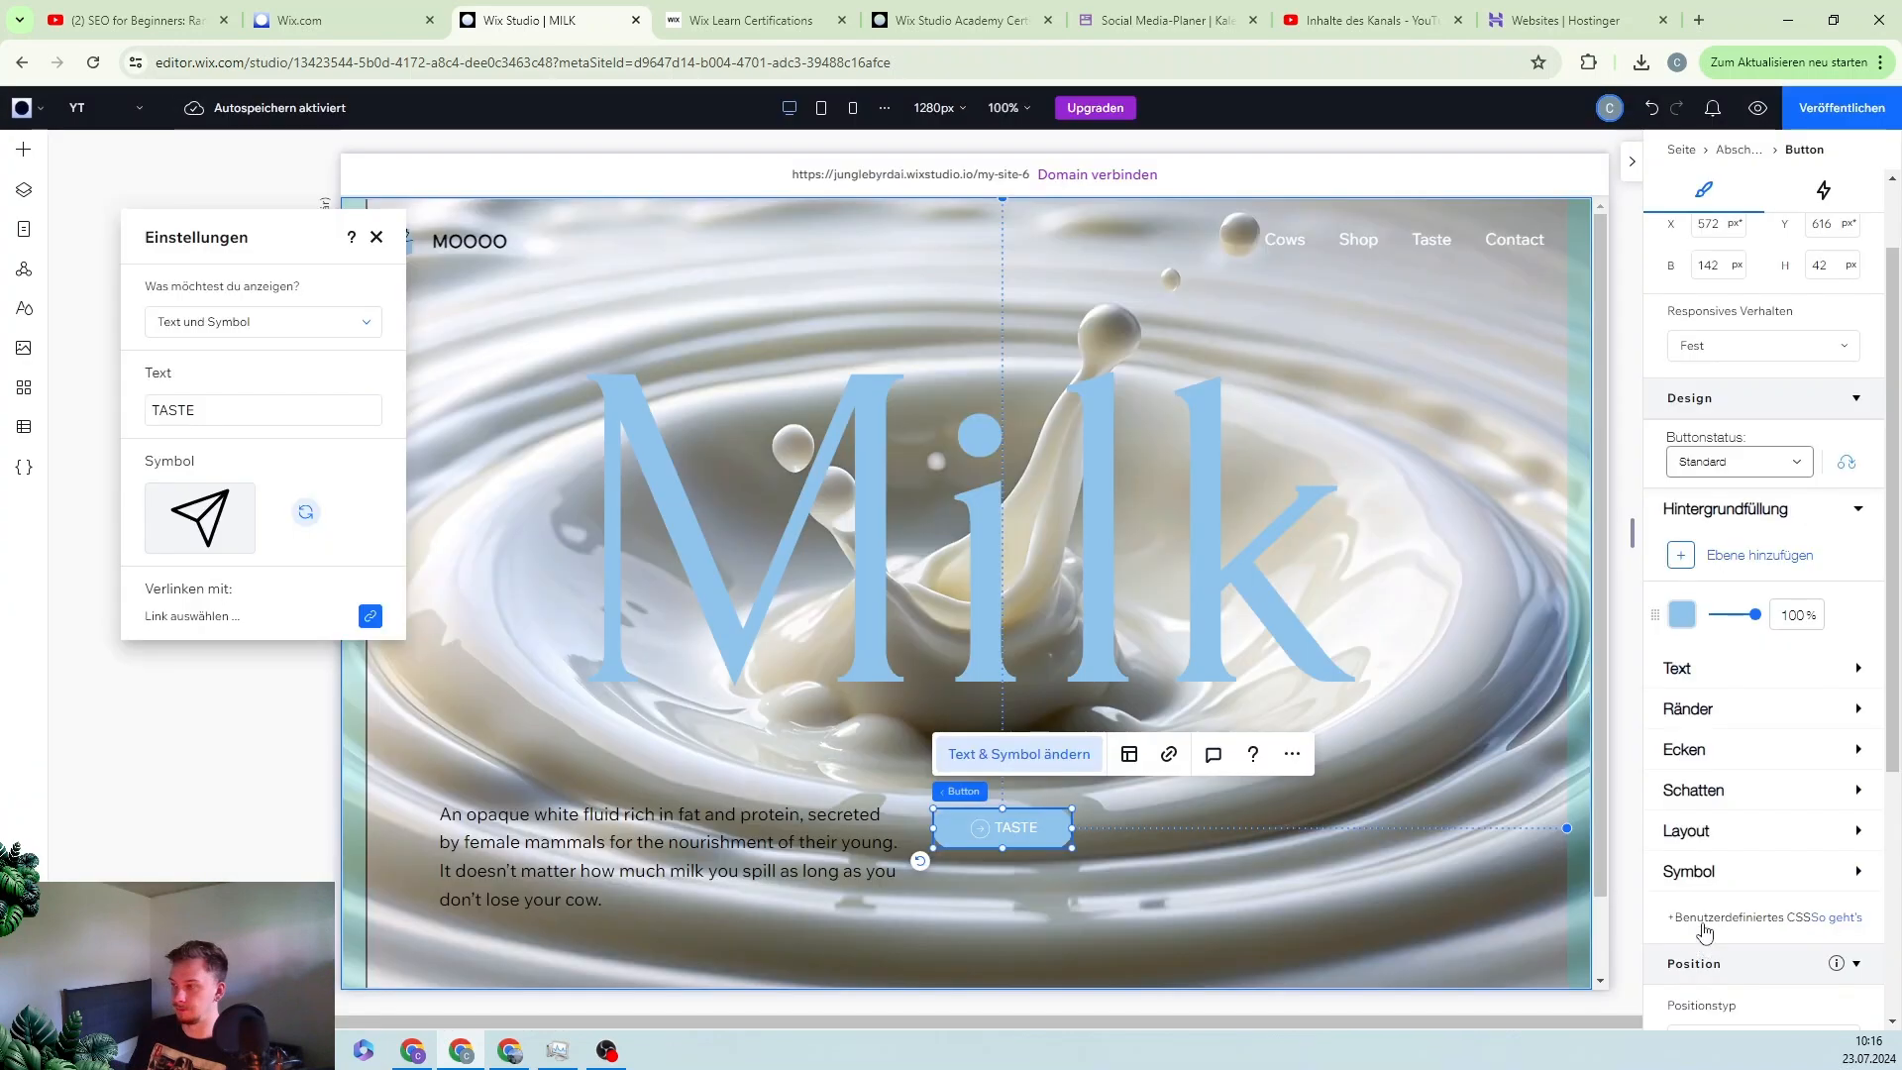
- Position the TASTE button's symbol to the right of its text and set the content alignment to right
{"action": "left_click", "coordinate": [1135, 761]}
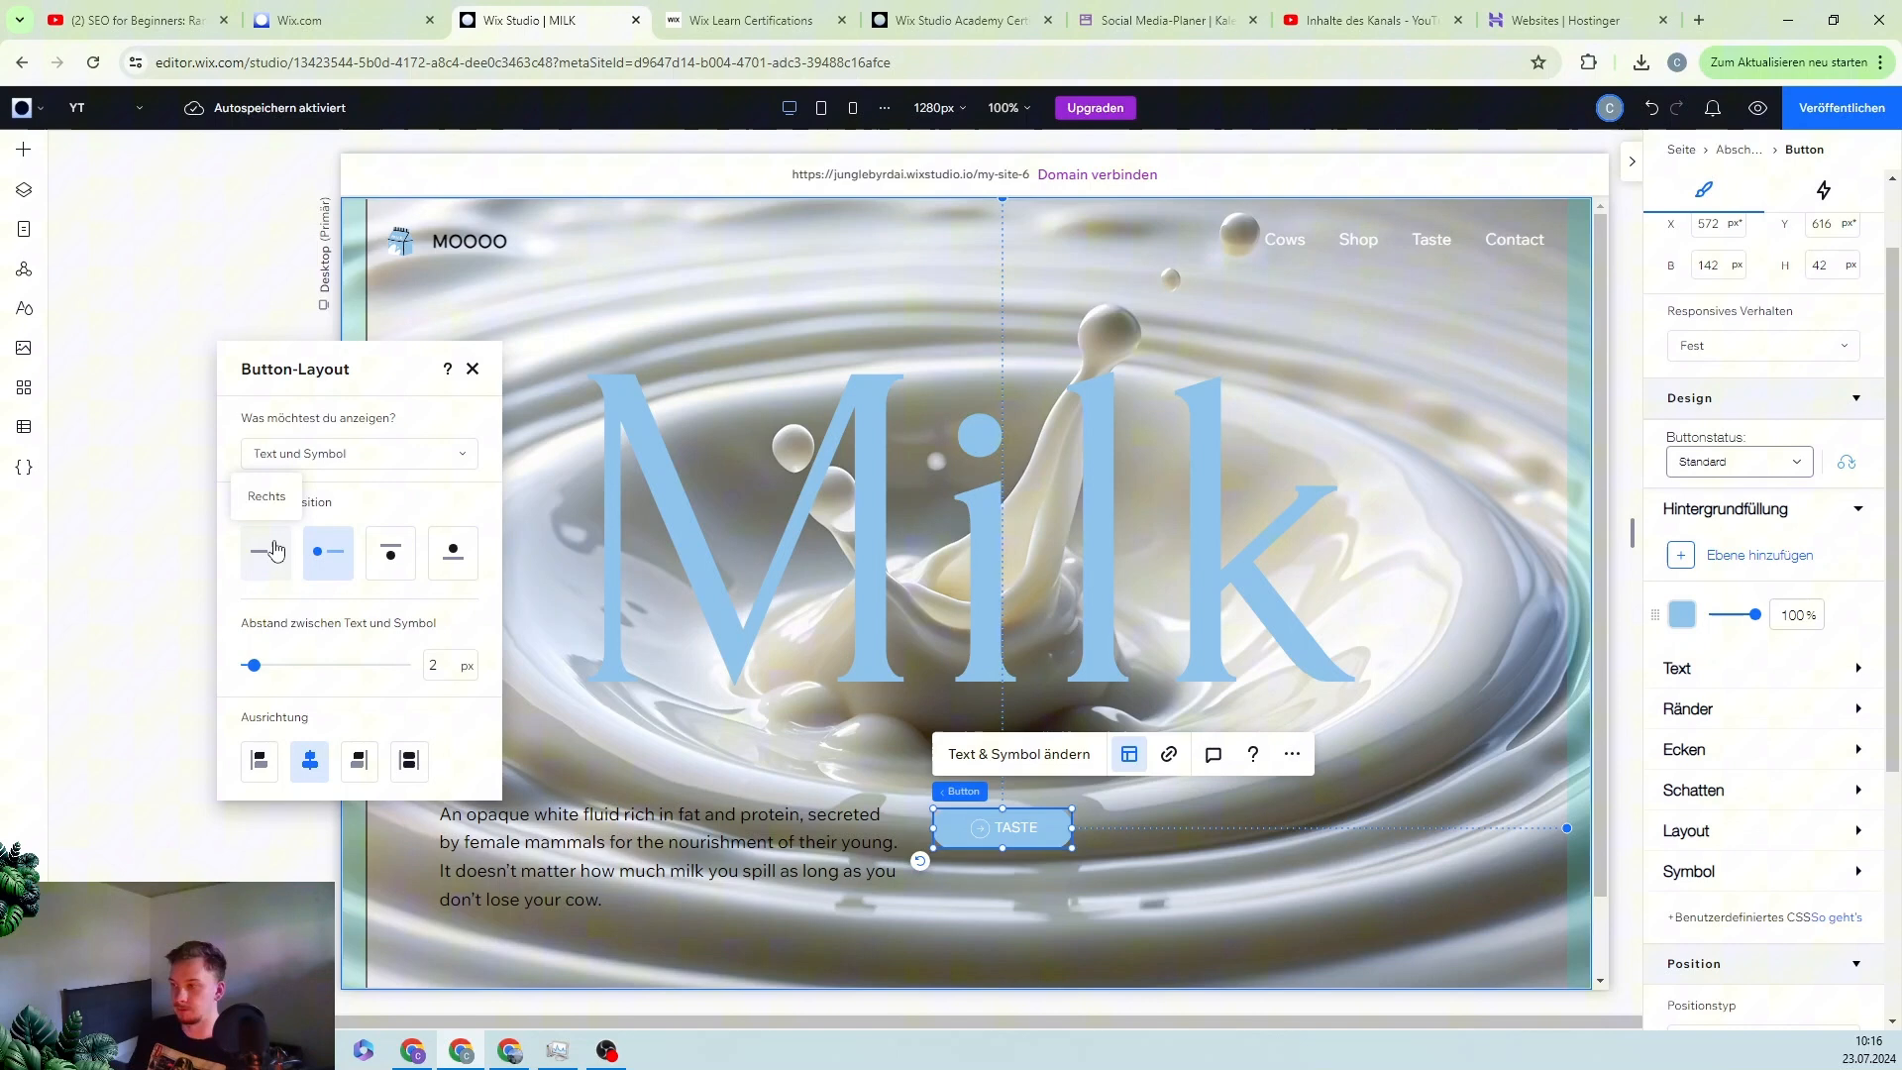
{"action": "left_click", "coordinate": [277, 551]}
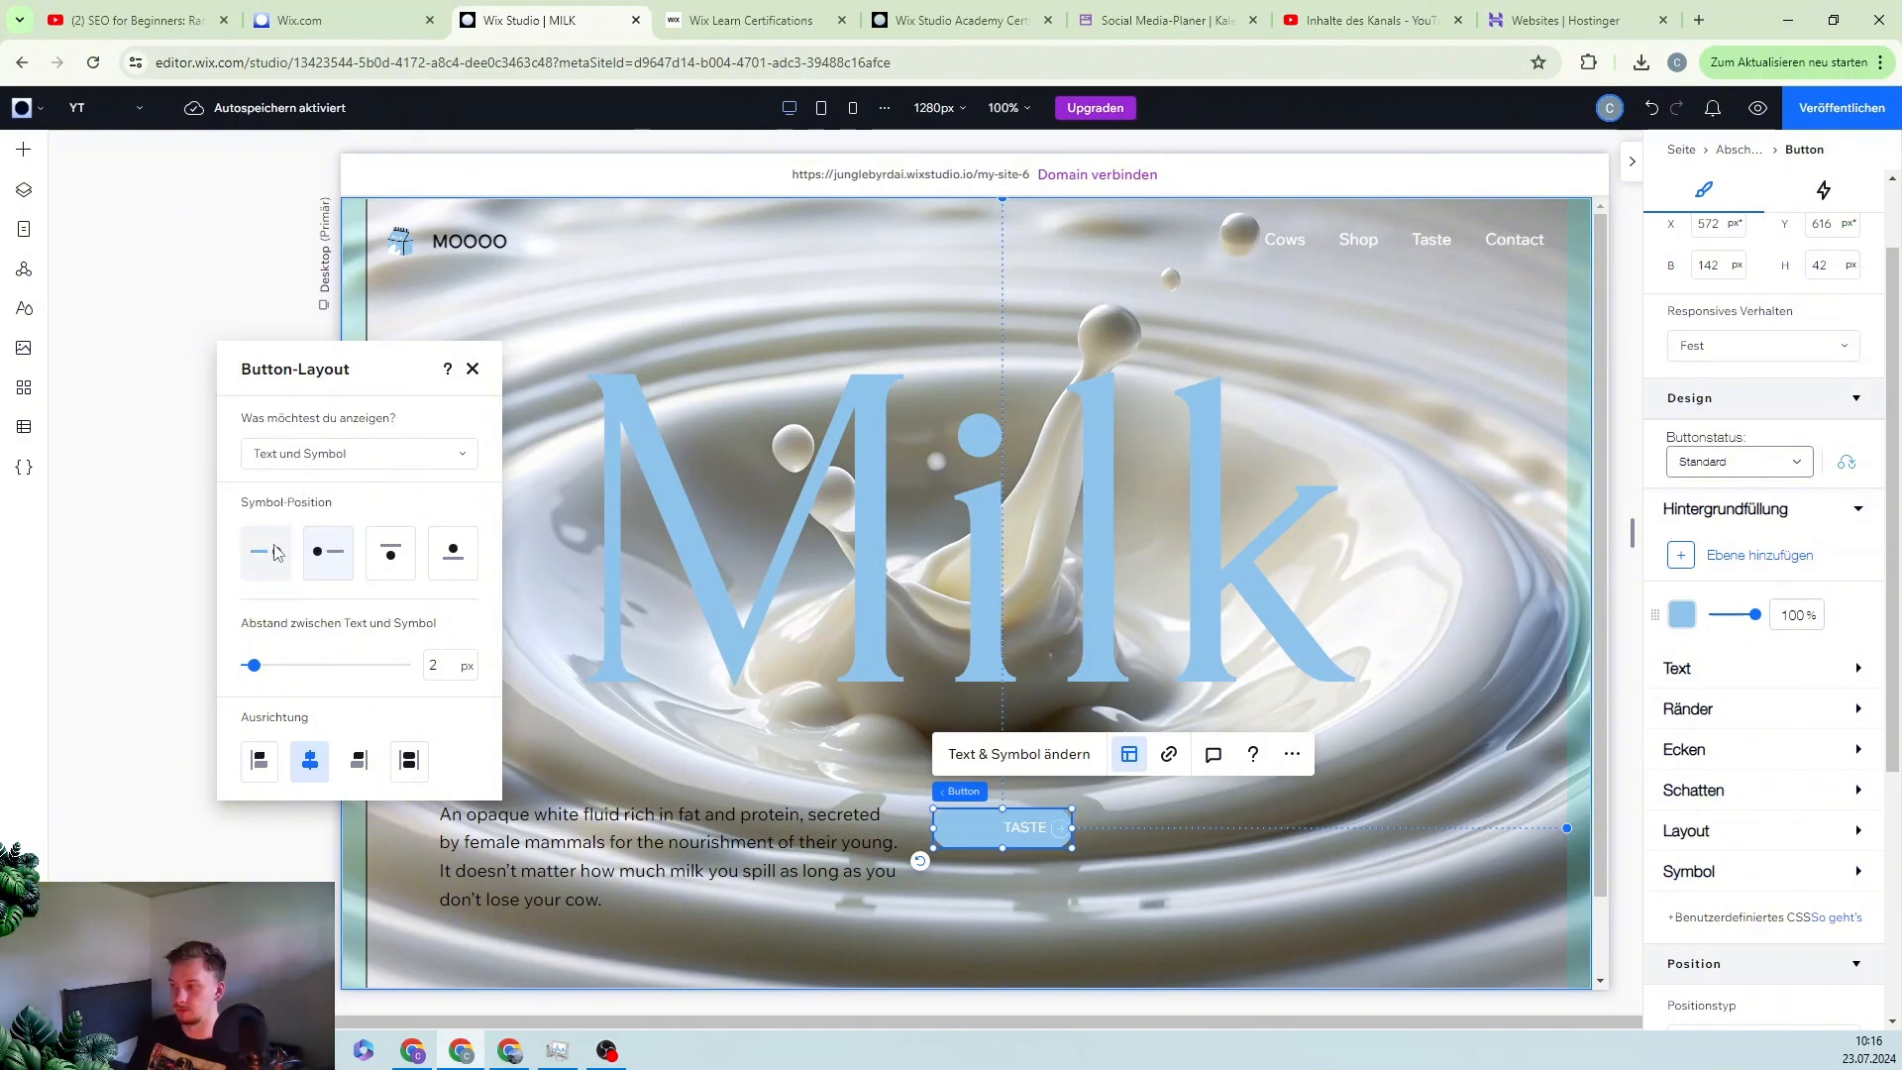
{"action": "left_click", "coordinate": [359, 760]}
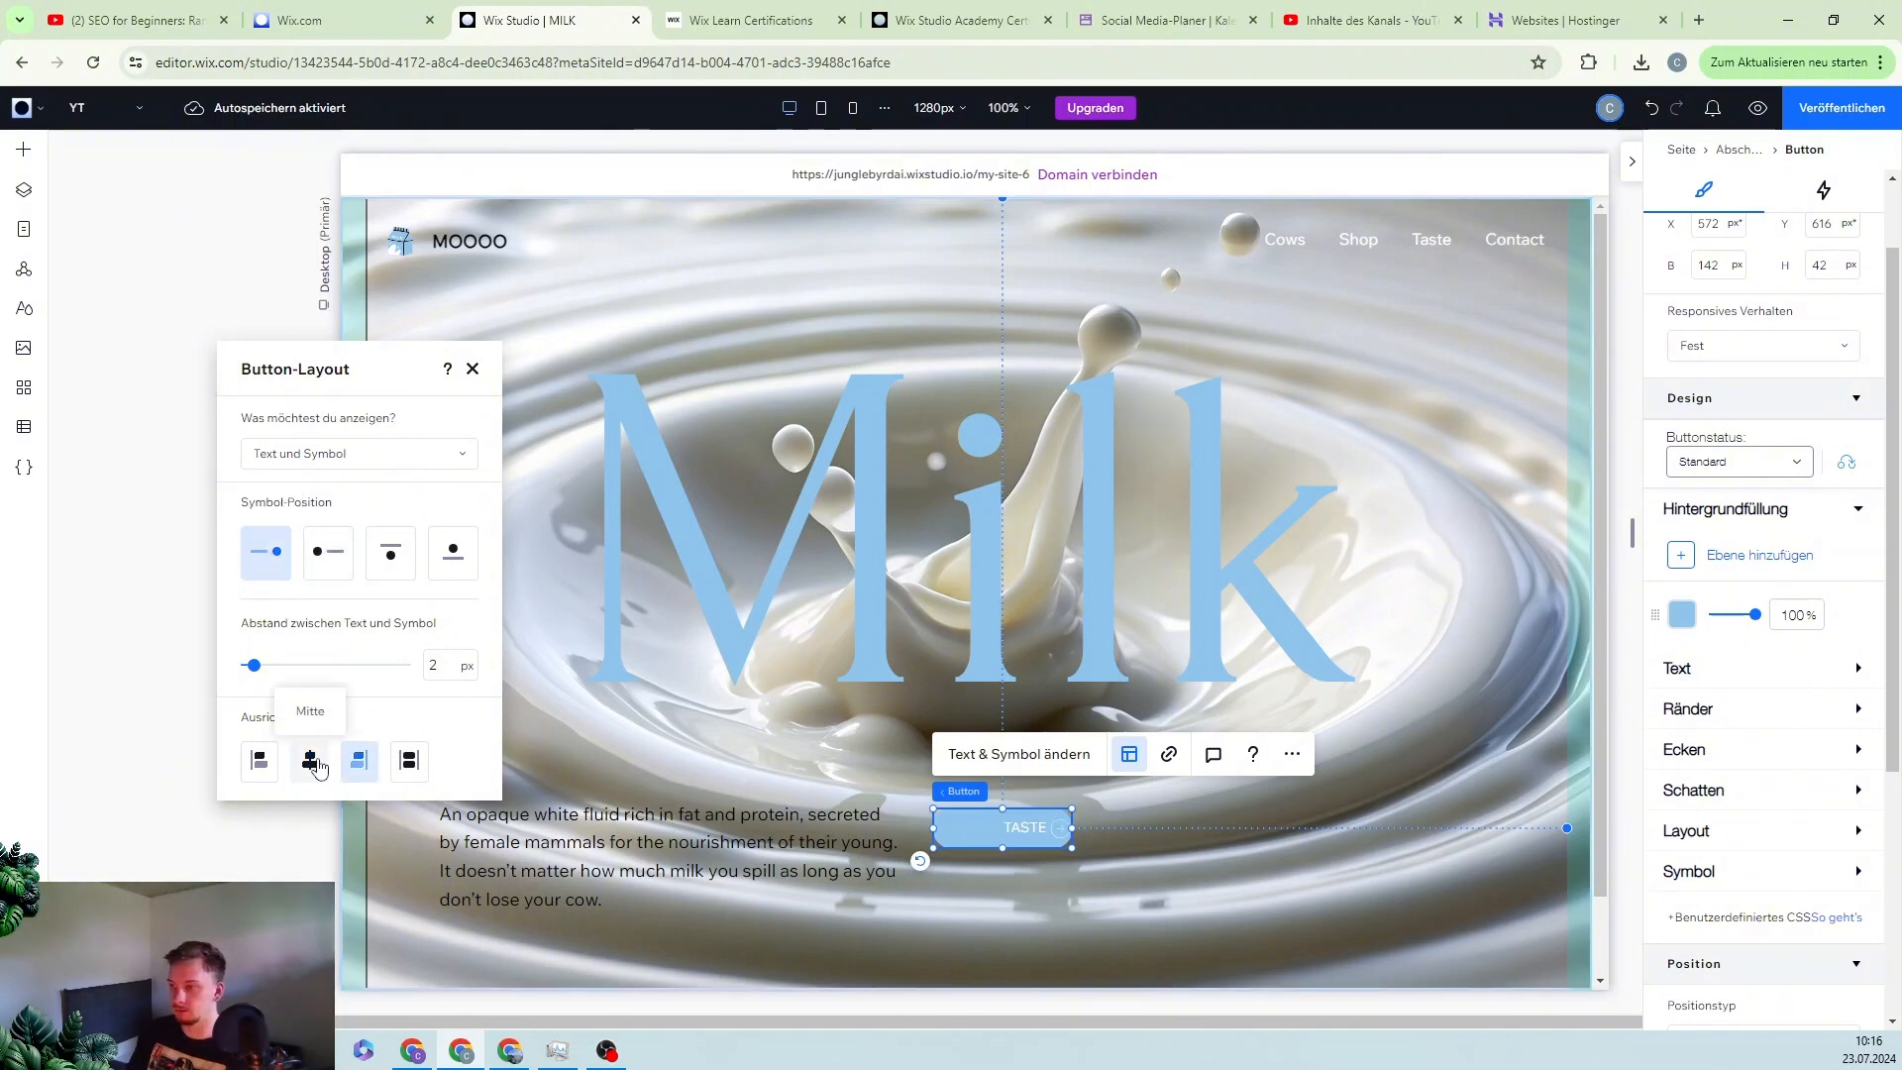
- Center the TASTE button's content with a 13 px gap between text and symbol, and set its font size to 18 px
{"action": "left_click", "coordinate": [315, 762]}
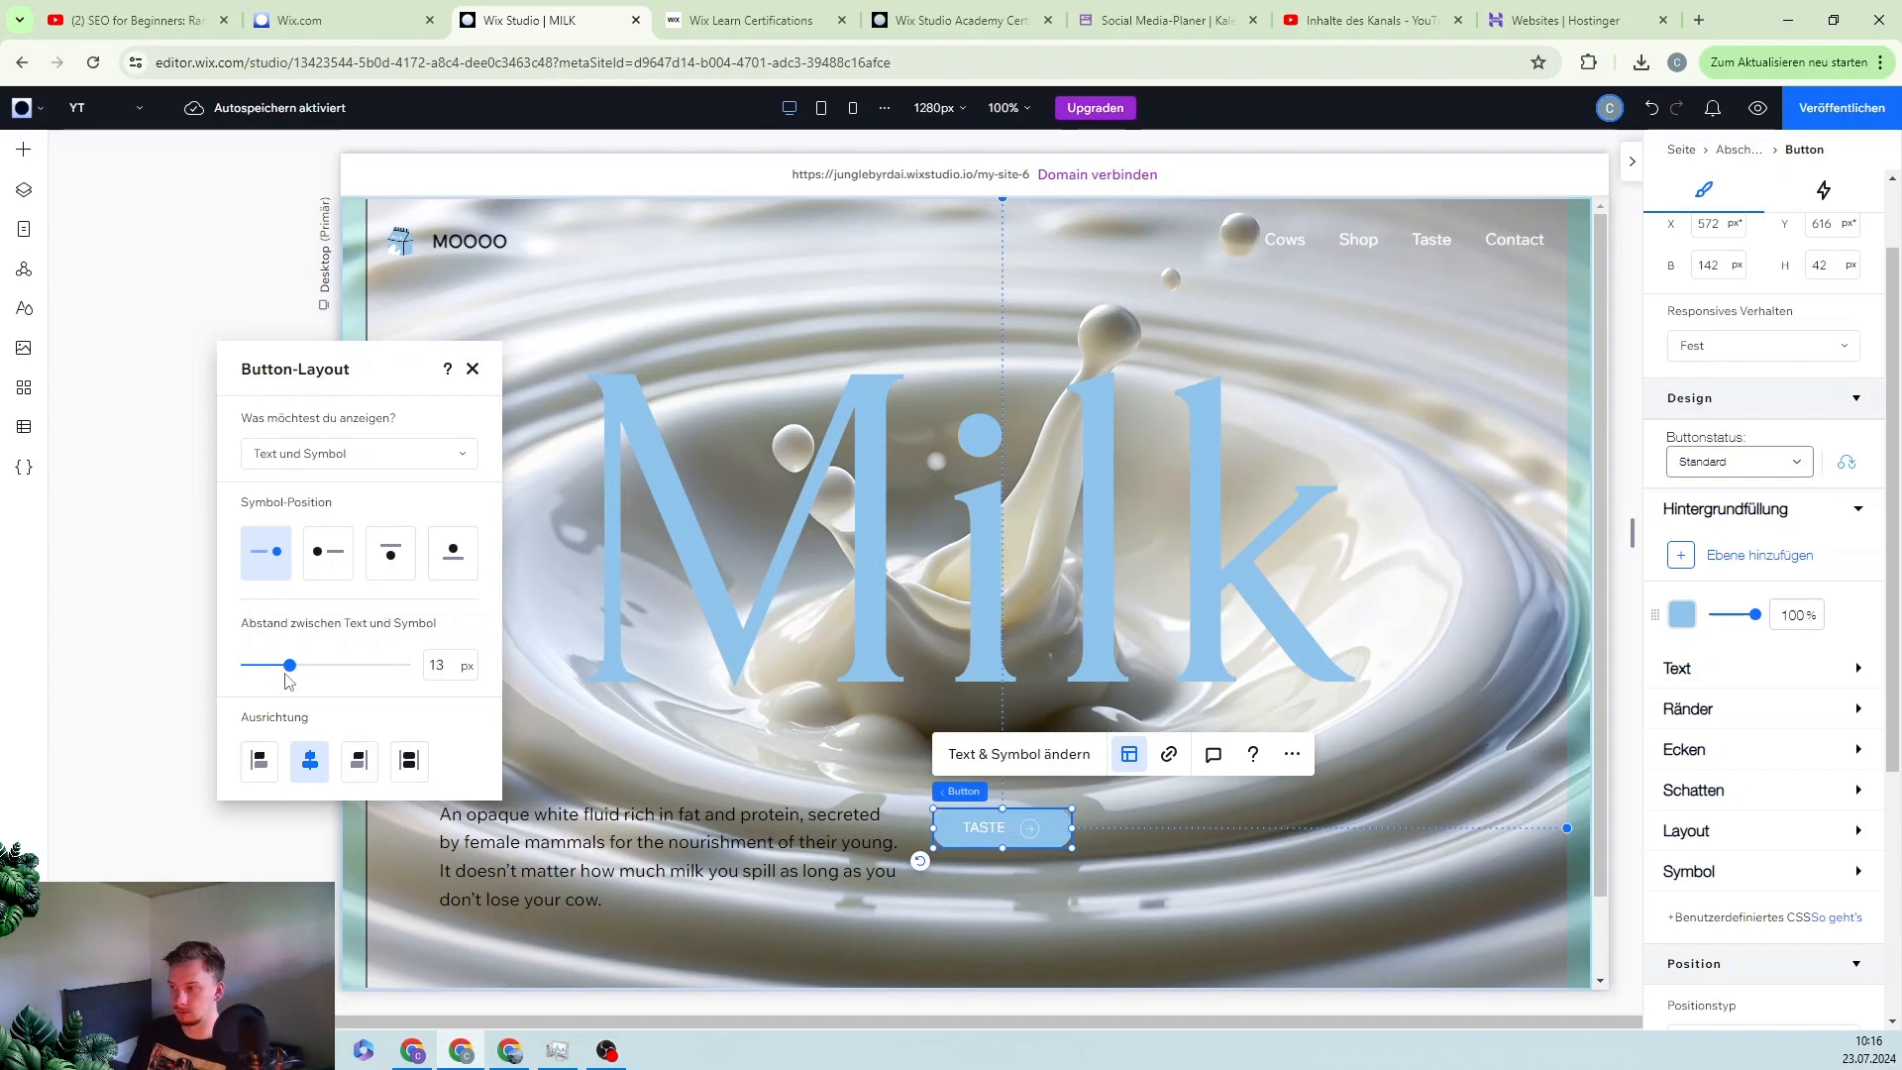
{"action": "left_click", "coordinate": [1677, 668]}
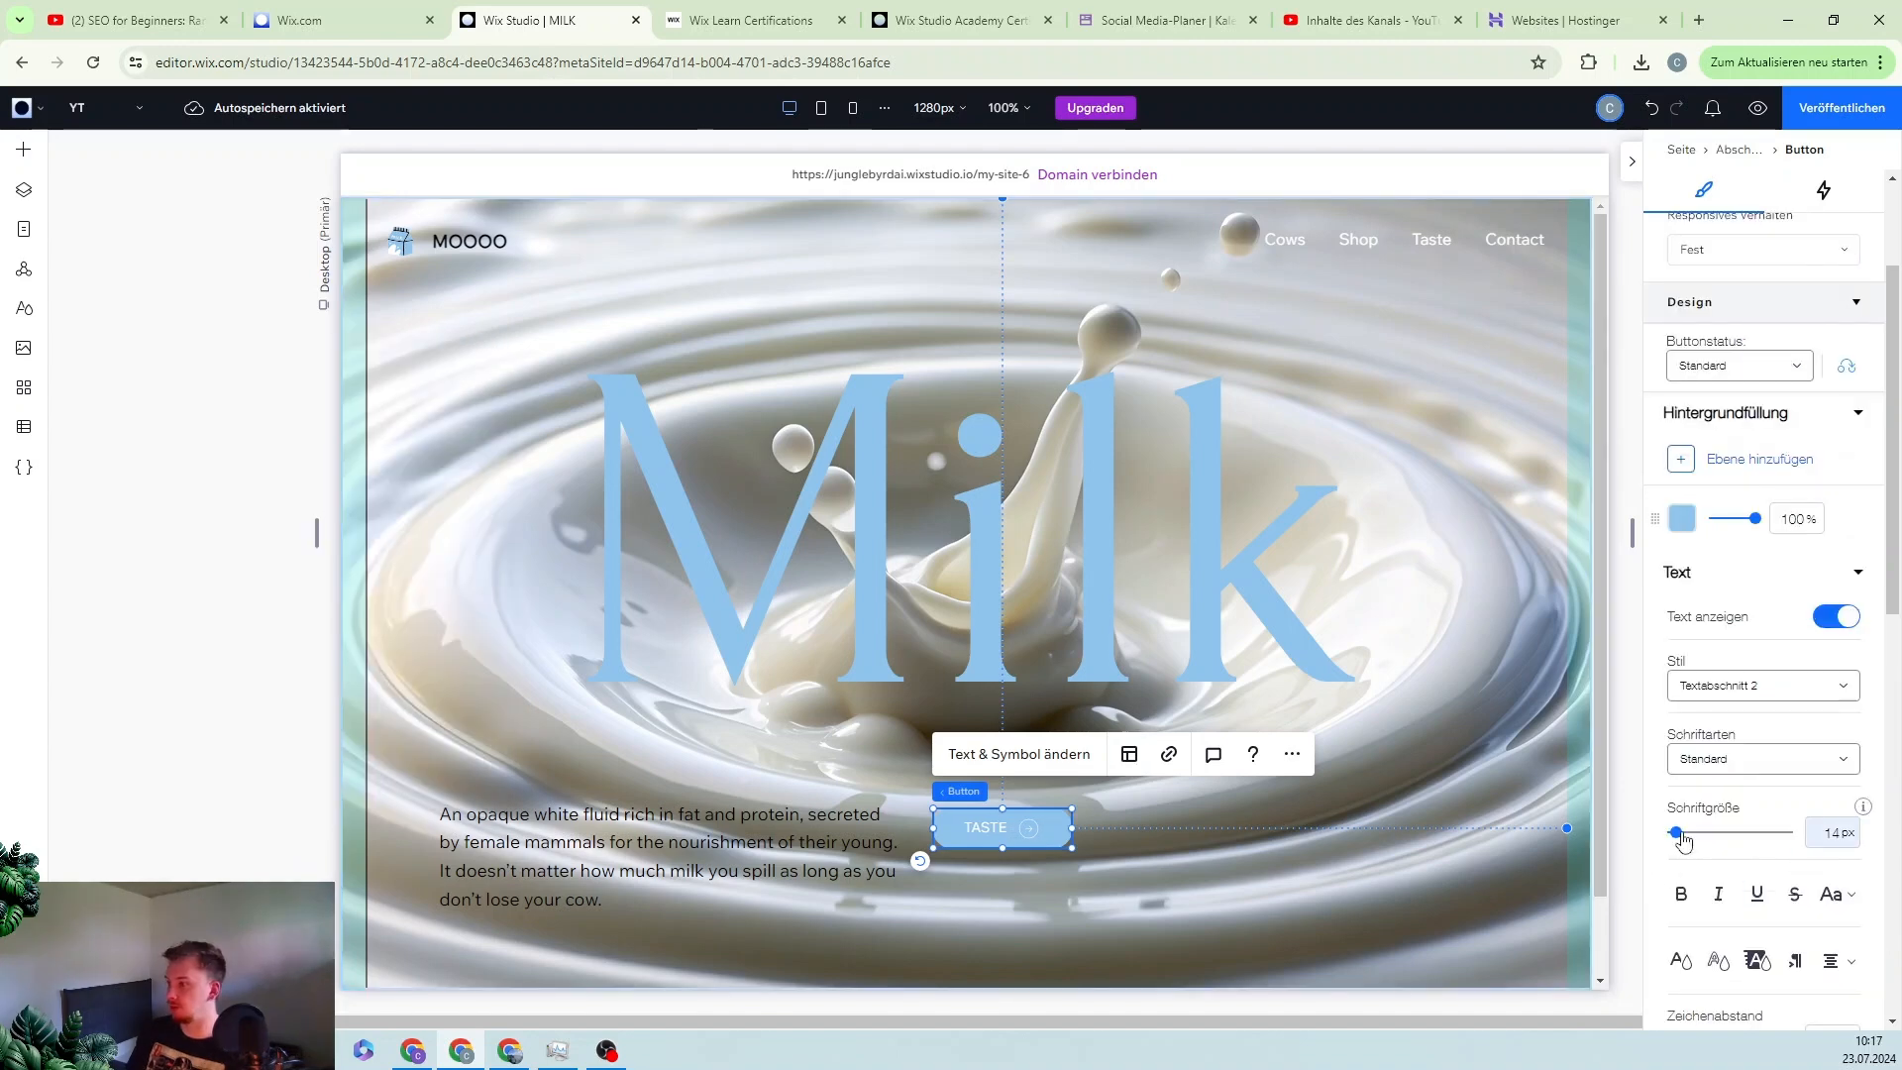
{"action": "left_click", "coordinate": [1833, 833]}
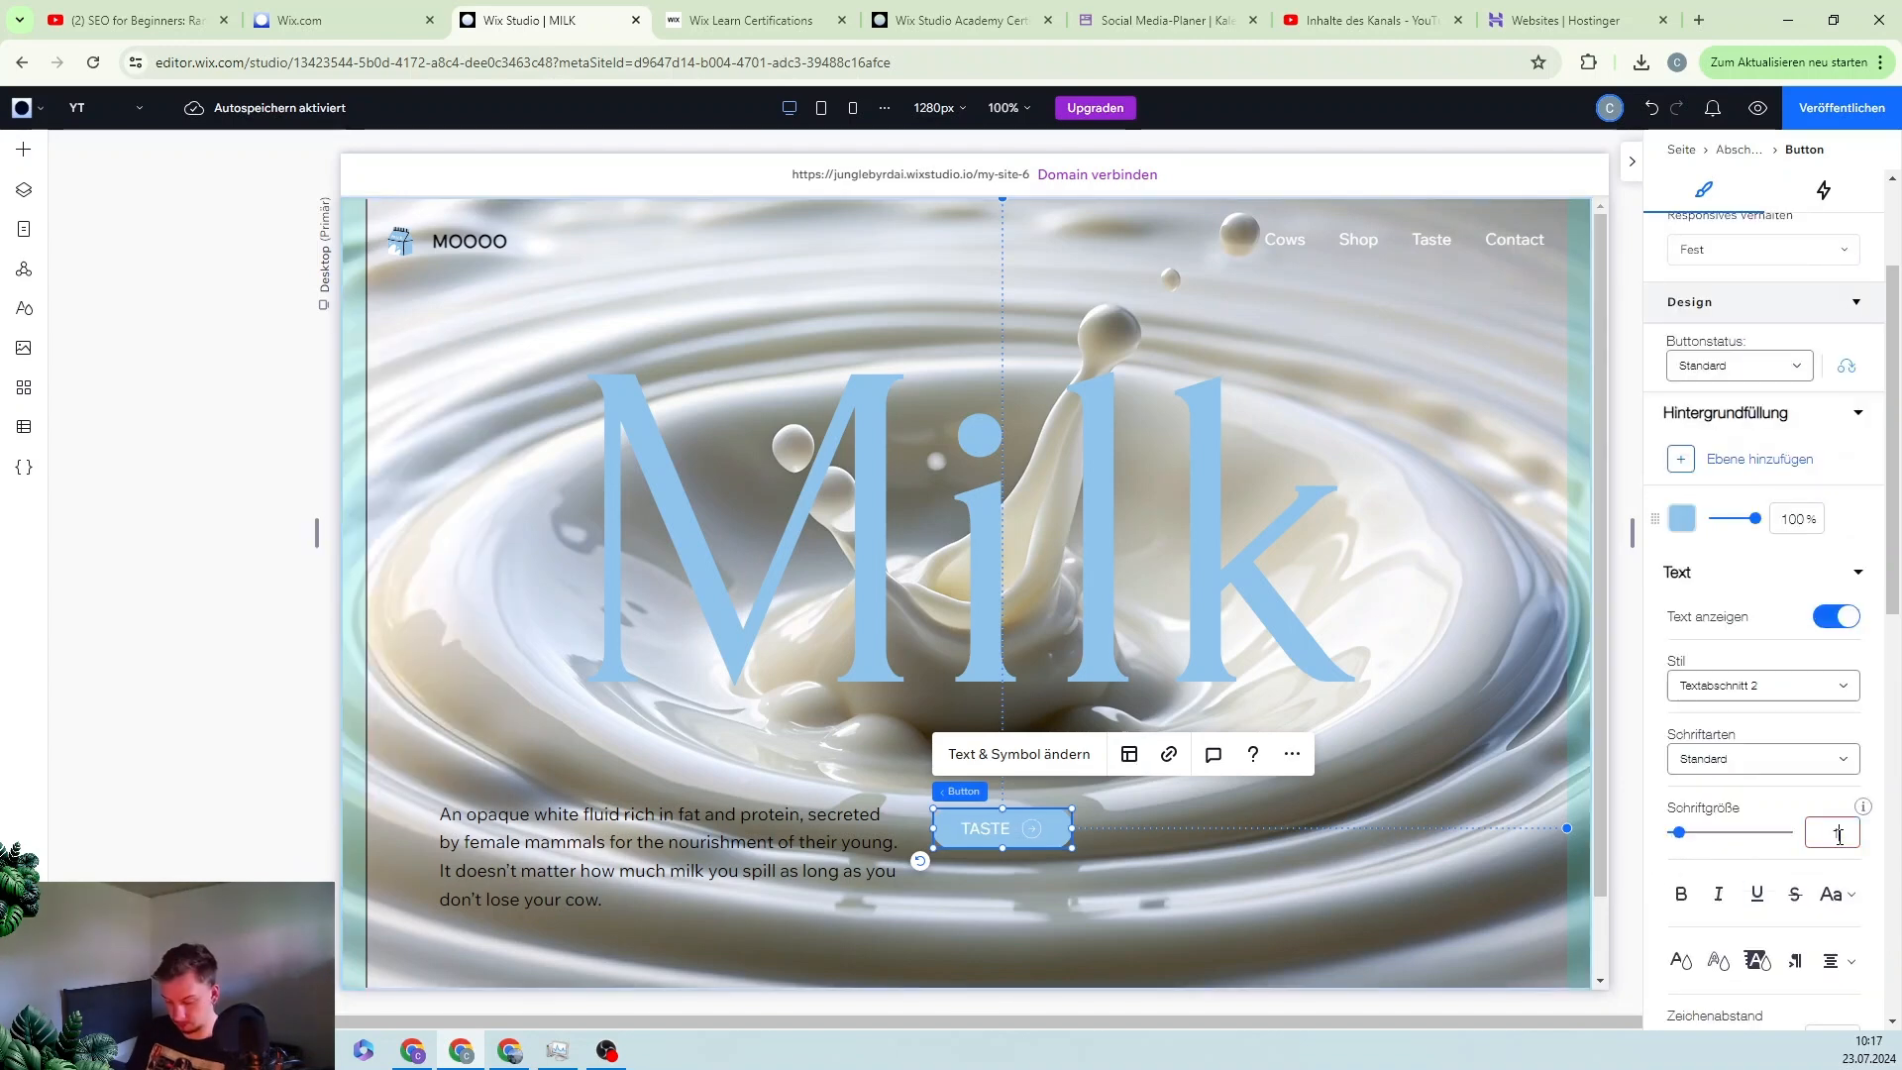
{"action": "type", "text": "18"}
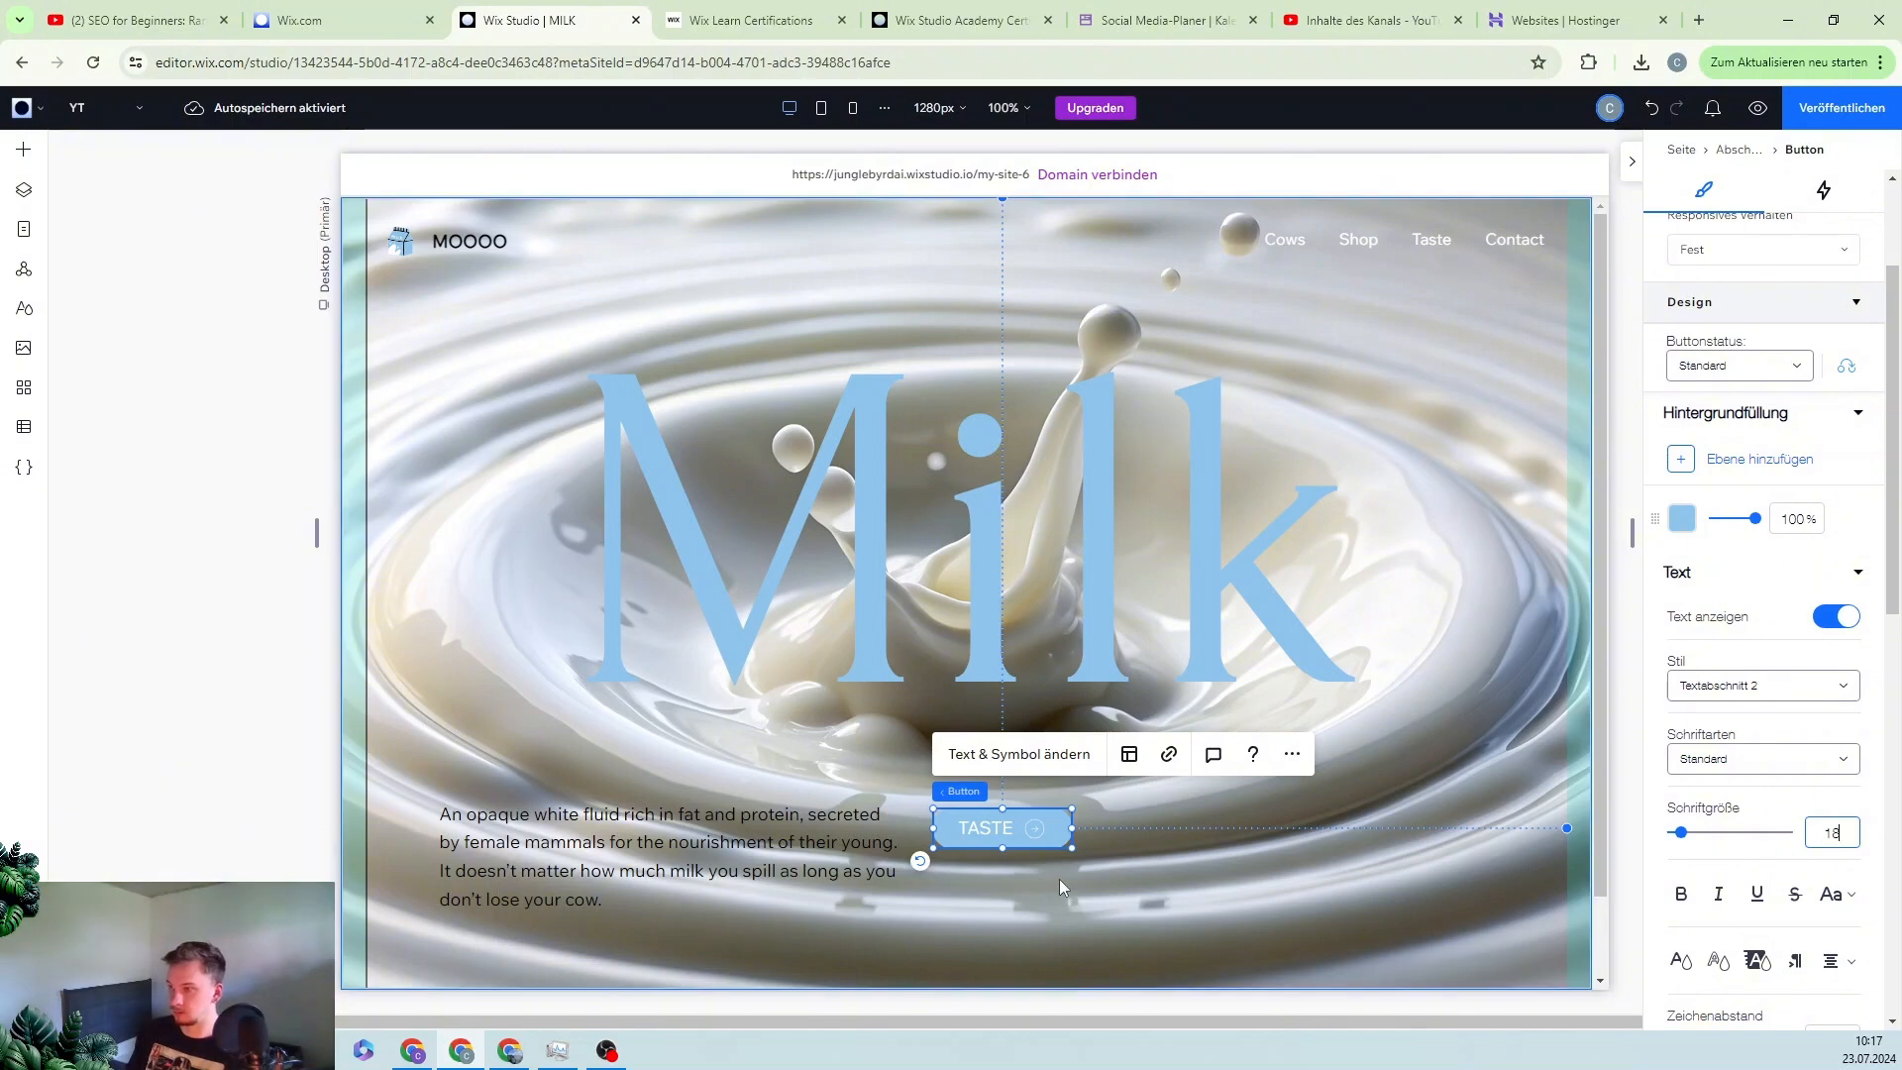
{"action": "left_click", "coordinate": [1060, 879]}
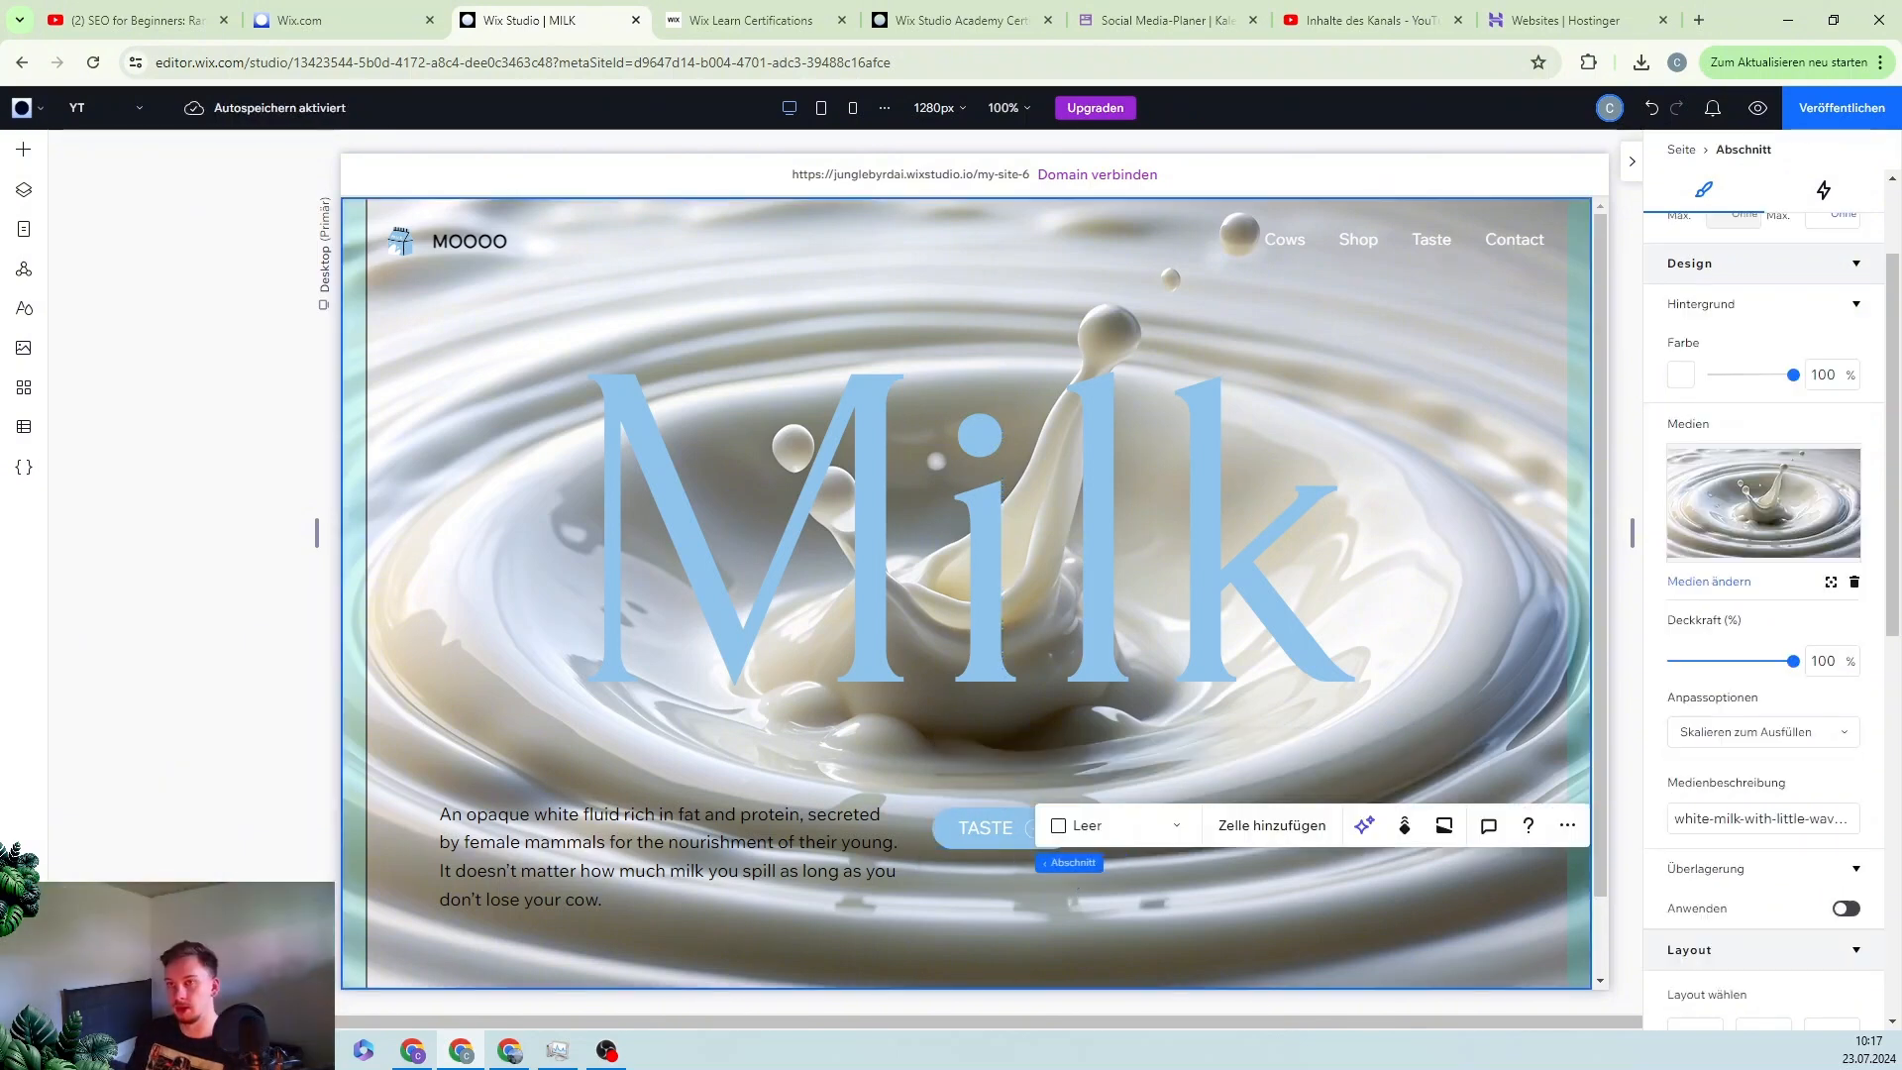
- Add an outlined, rounded "Meet the Cows" button directly below the TASTE button
{"action": "left_click", "coordinate": [30, 153]}
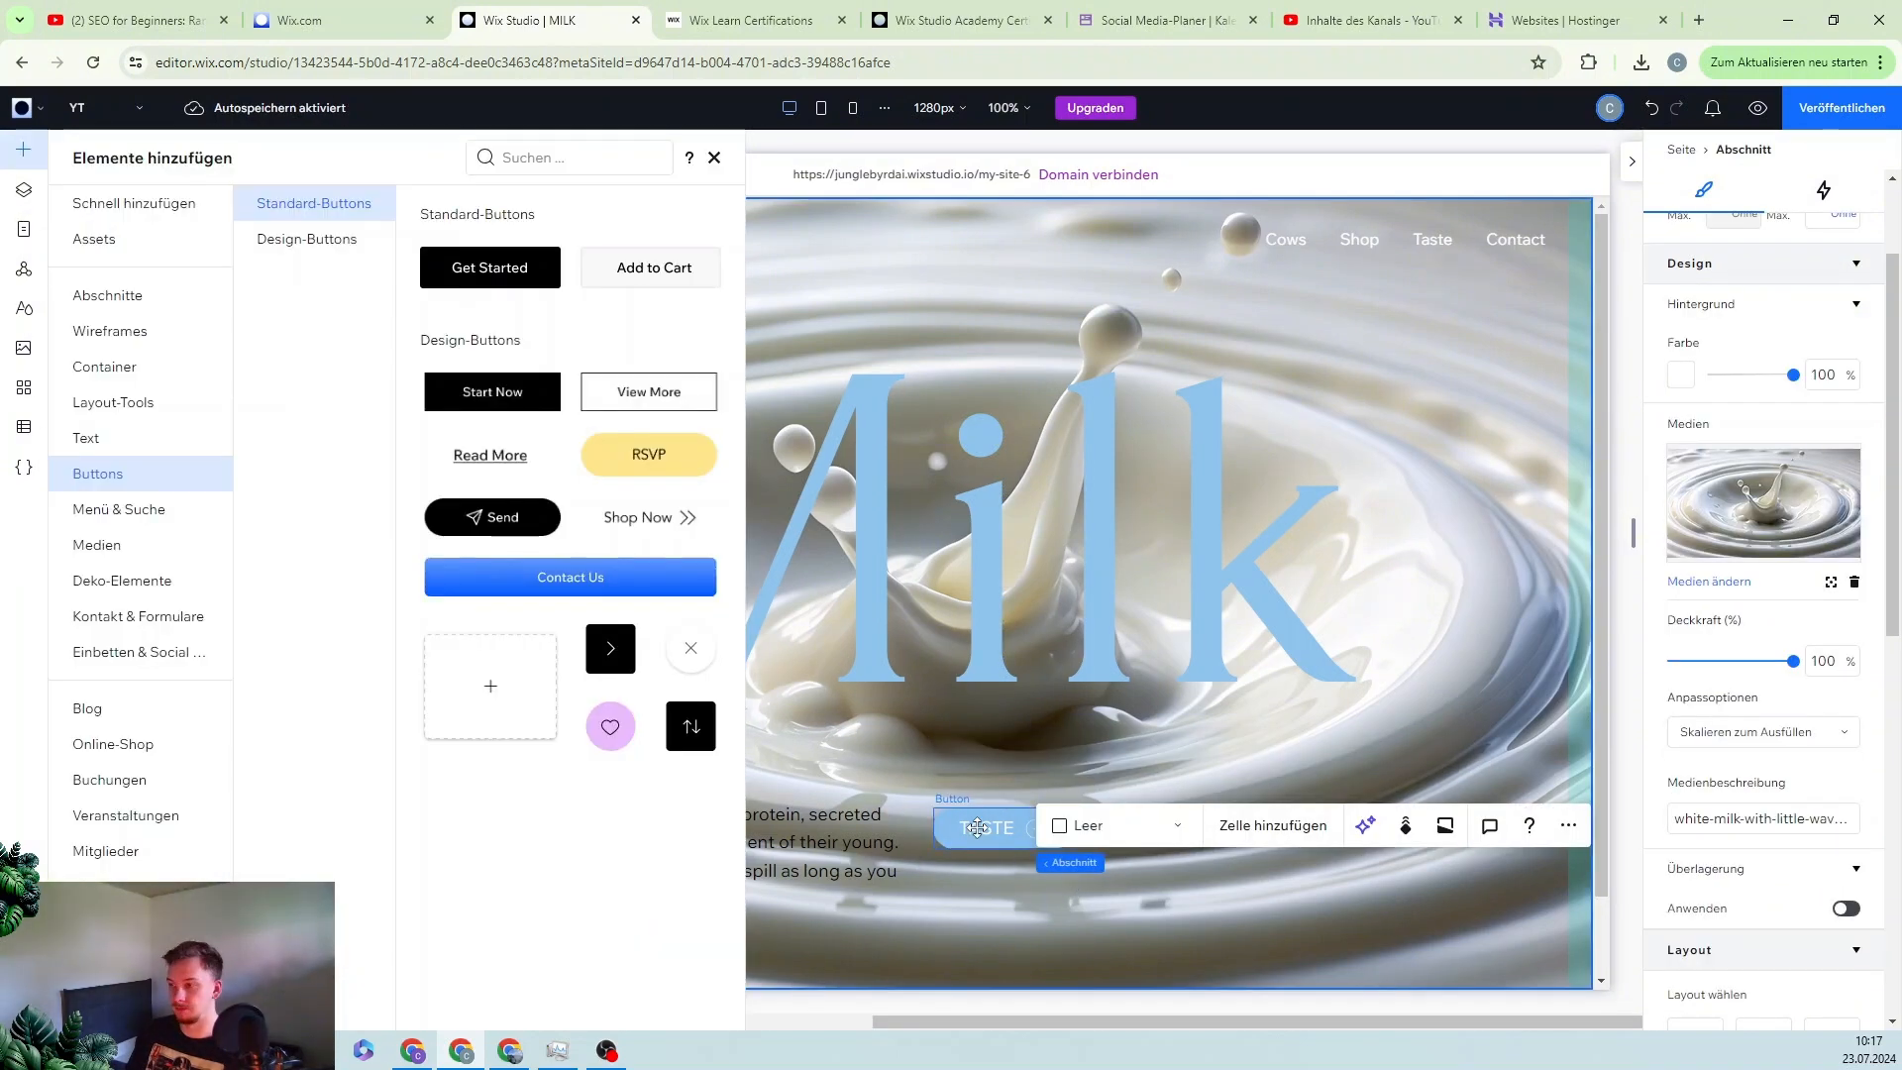
{"action": "left_click_drag", "start_coordinate": [977, 827], "coordinate": [1001, 875]}
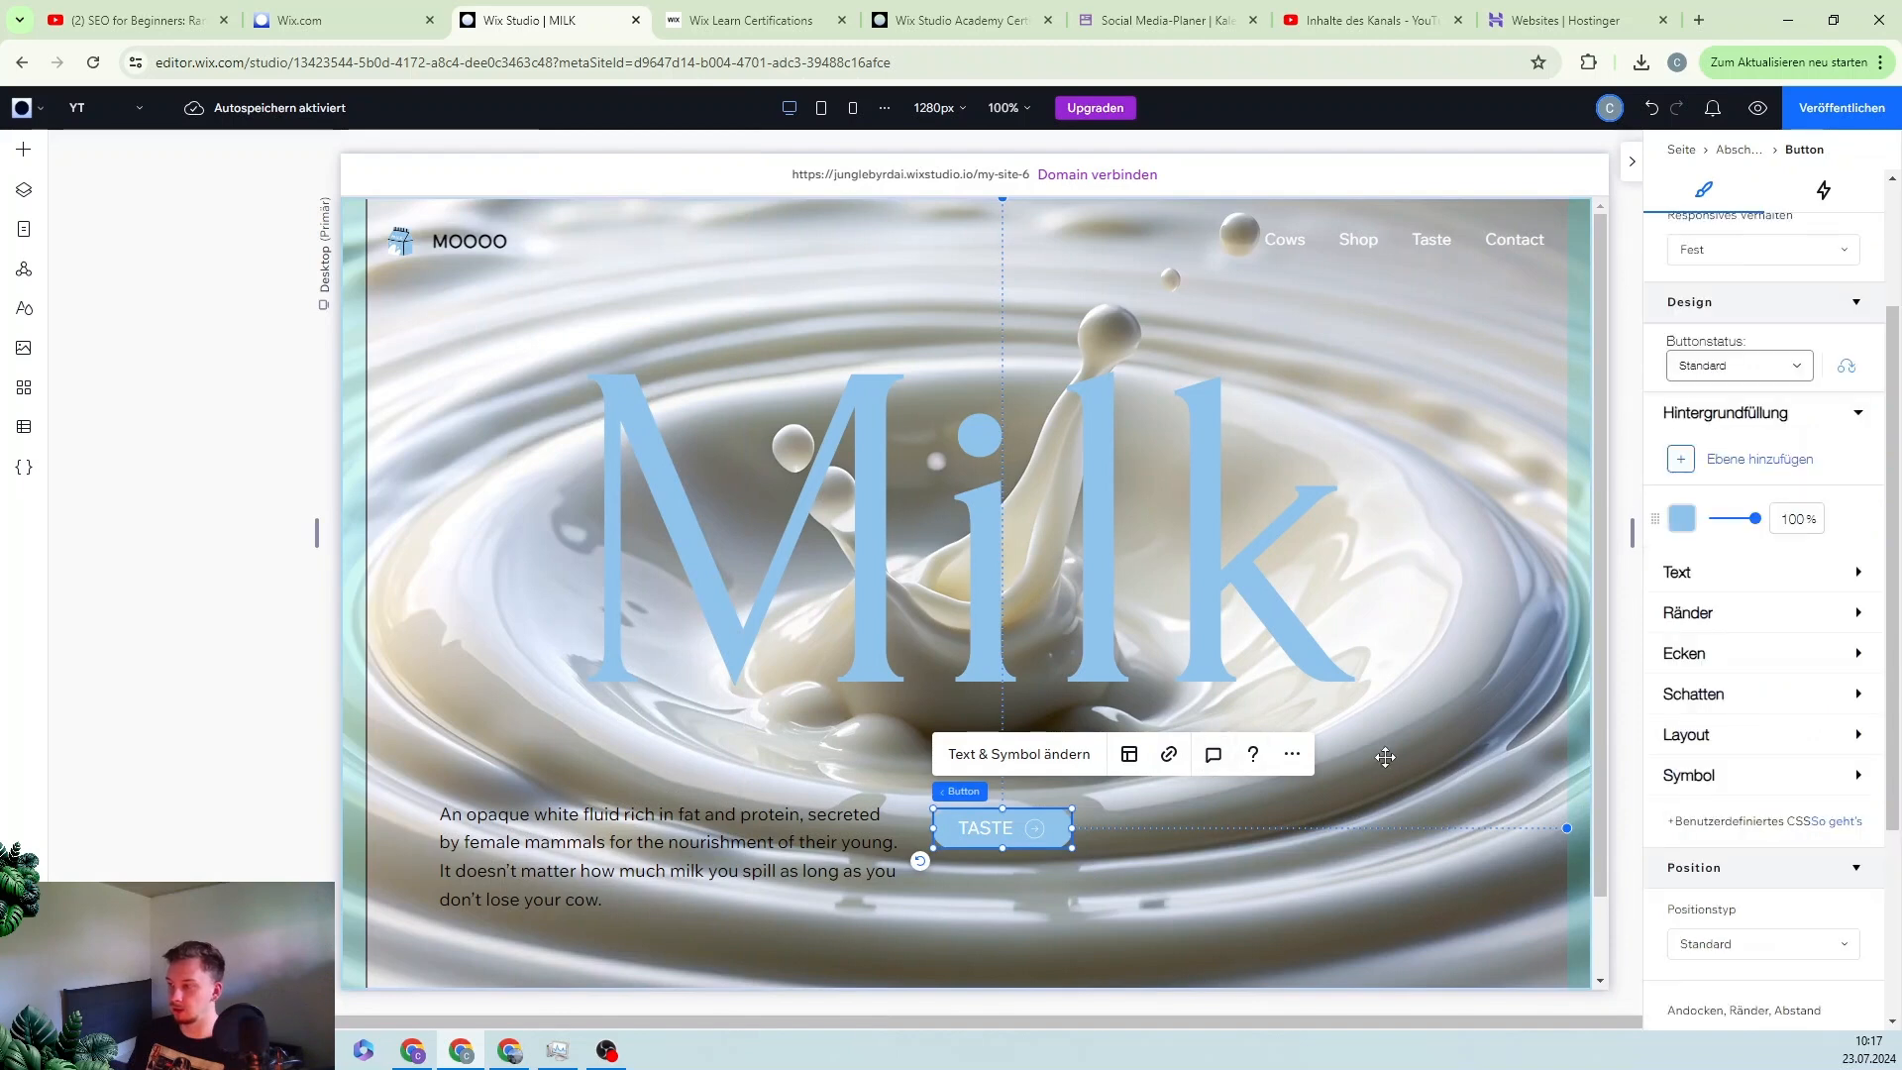
{"action": "left_click", "coordinate": [993, 939]}
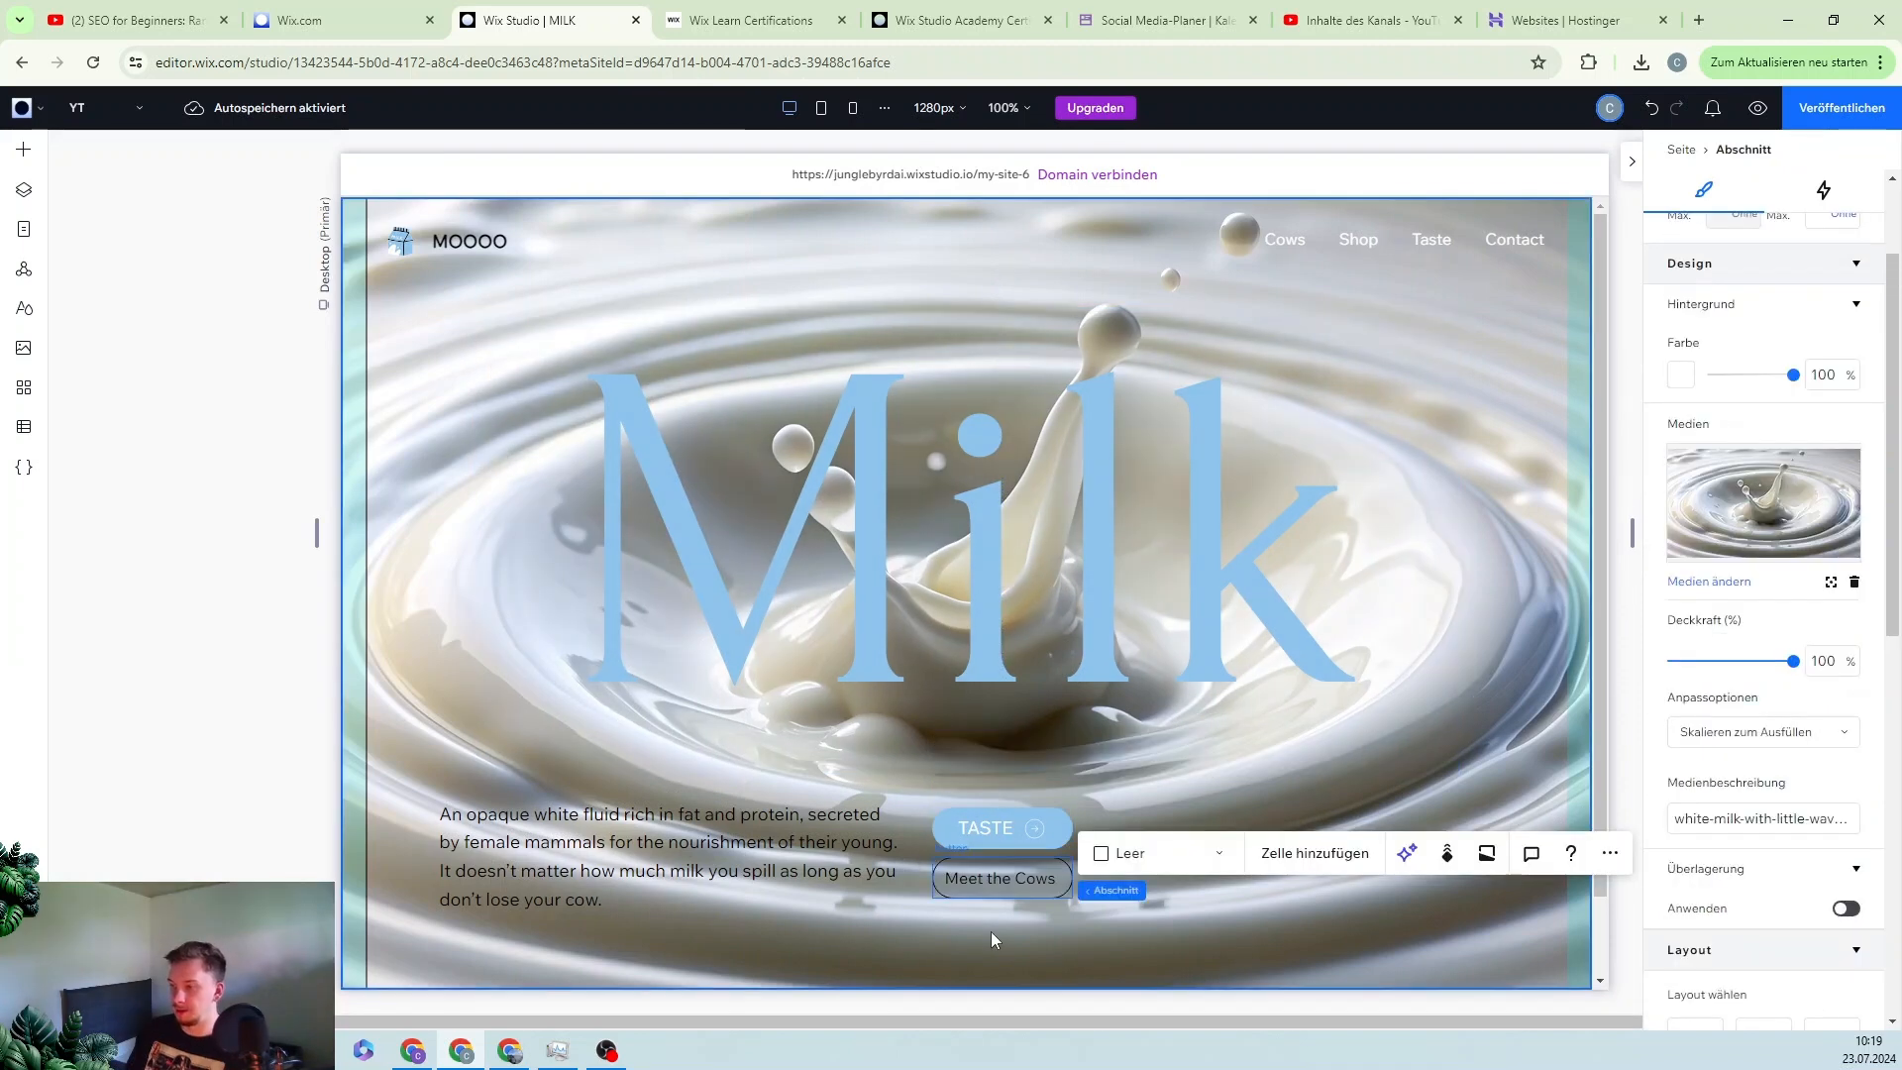
- Combine the TASTE and "Meet the Cows" buttons into a vertical stack
{"action": "left_click", "coordinate": [991, 835]}
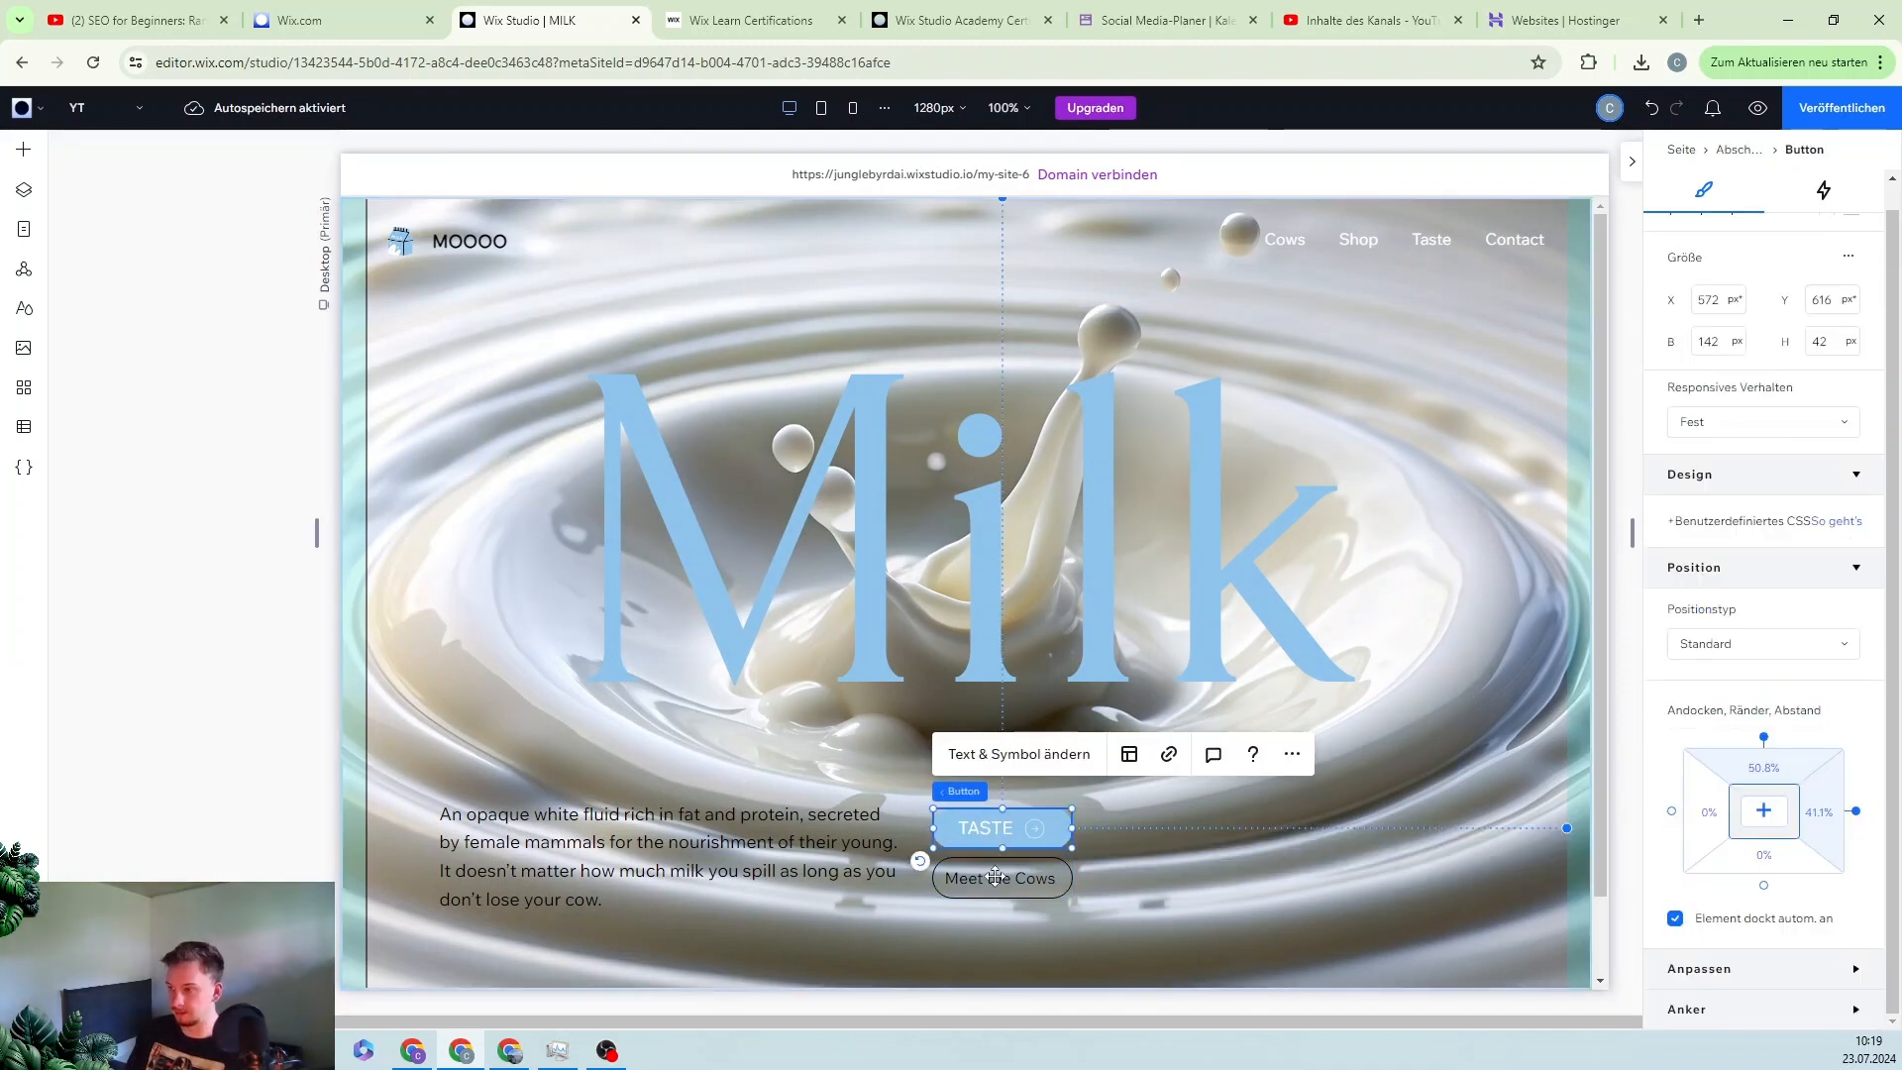
{"action": "left_click", "coordinate": [995, 878], "text": "shift"}
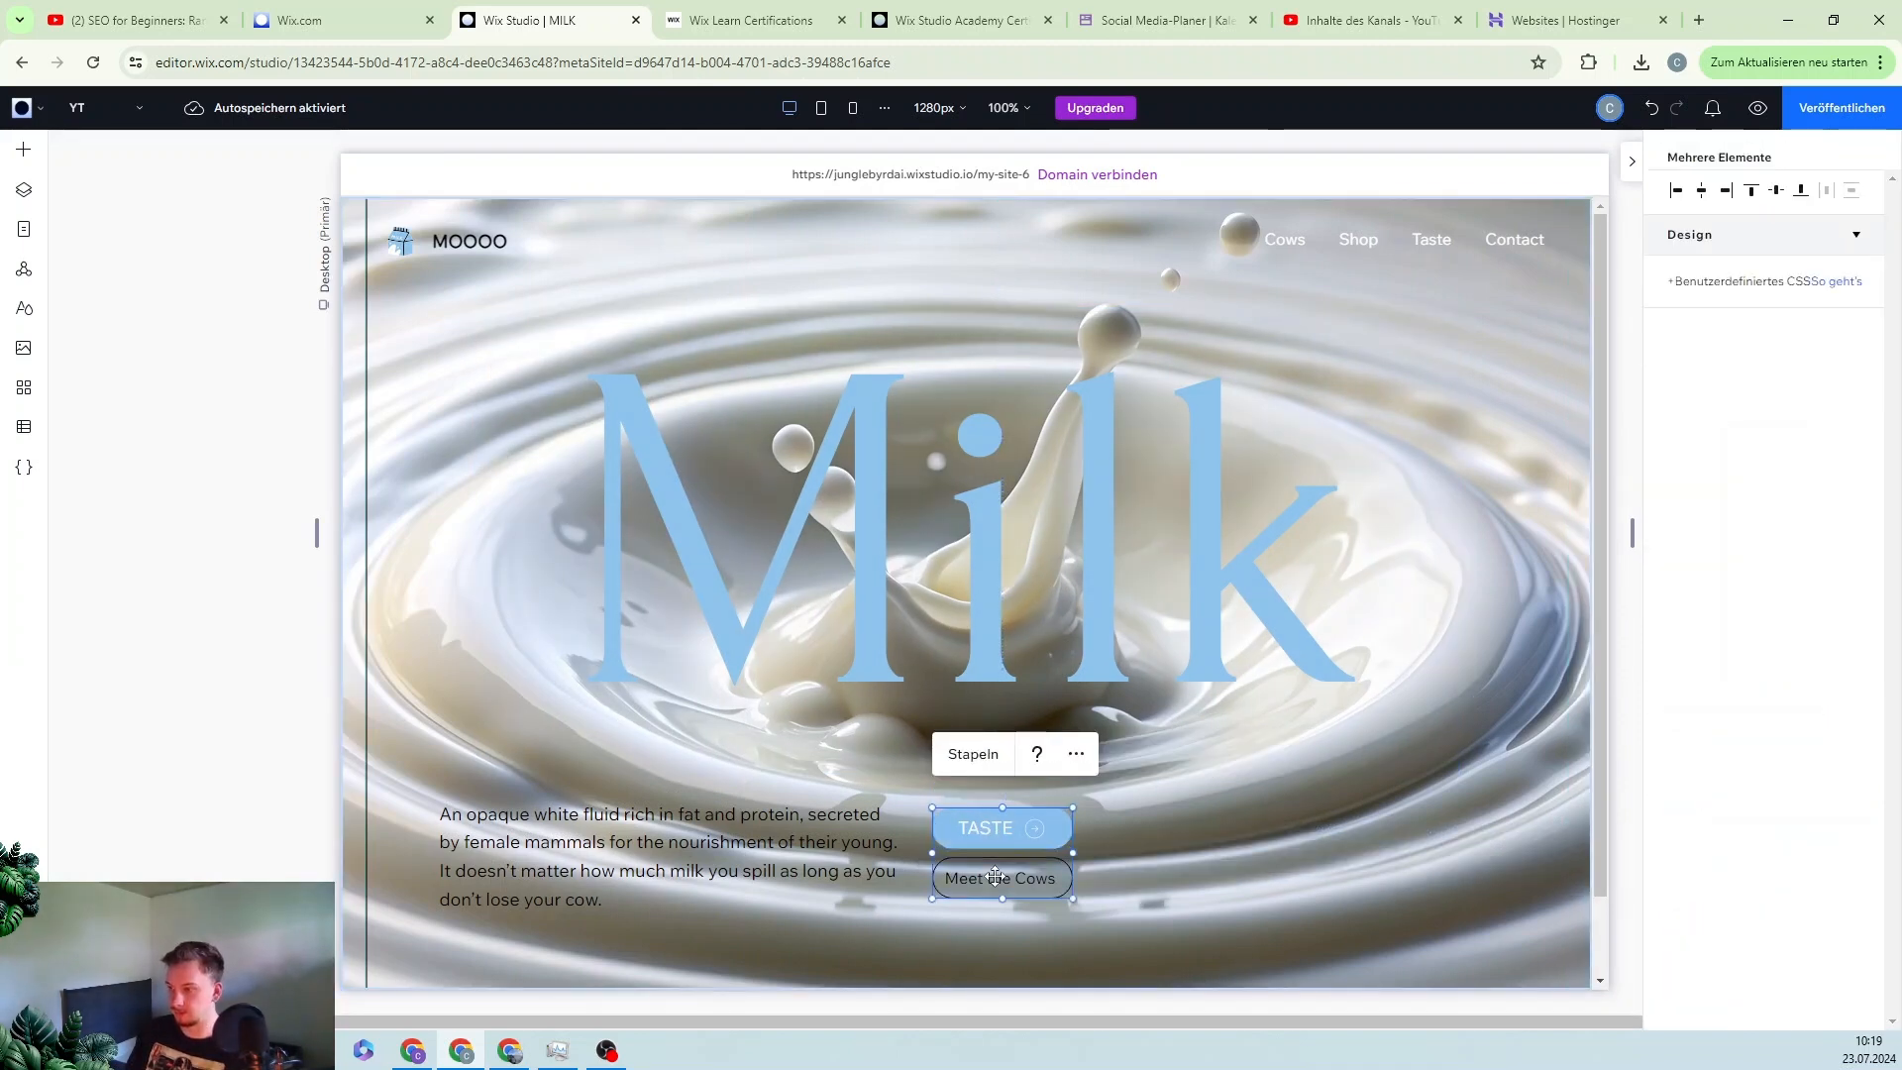
{"action": "left_click", "coordinate": [973, 756]}
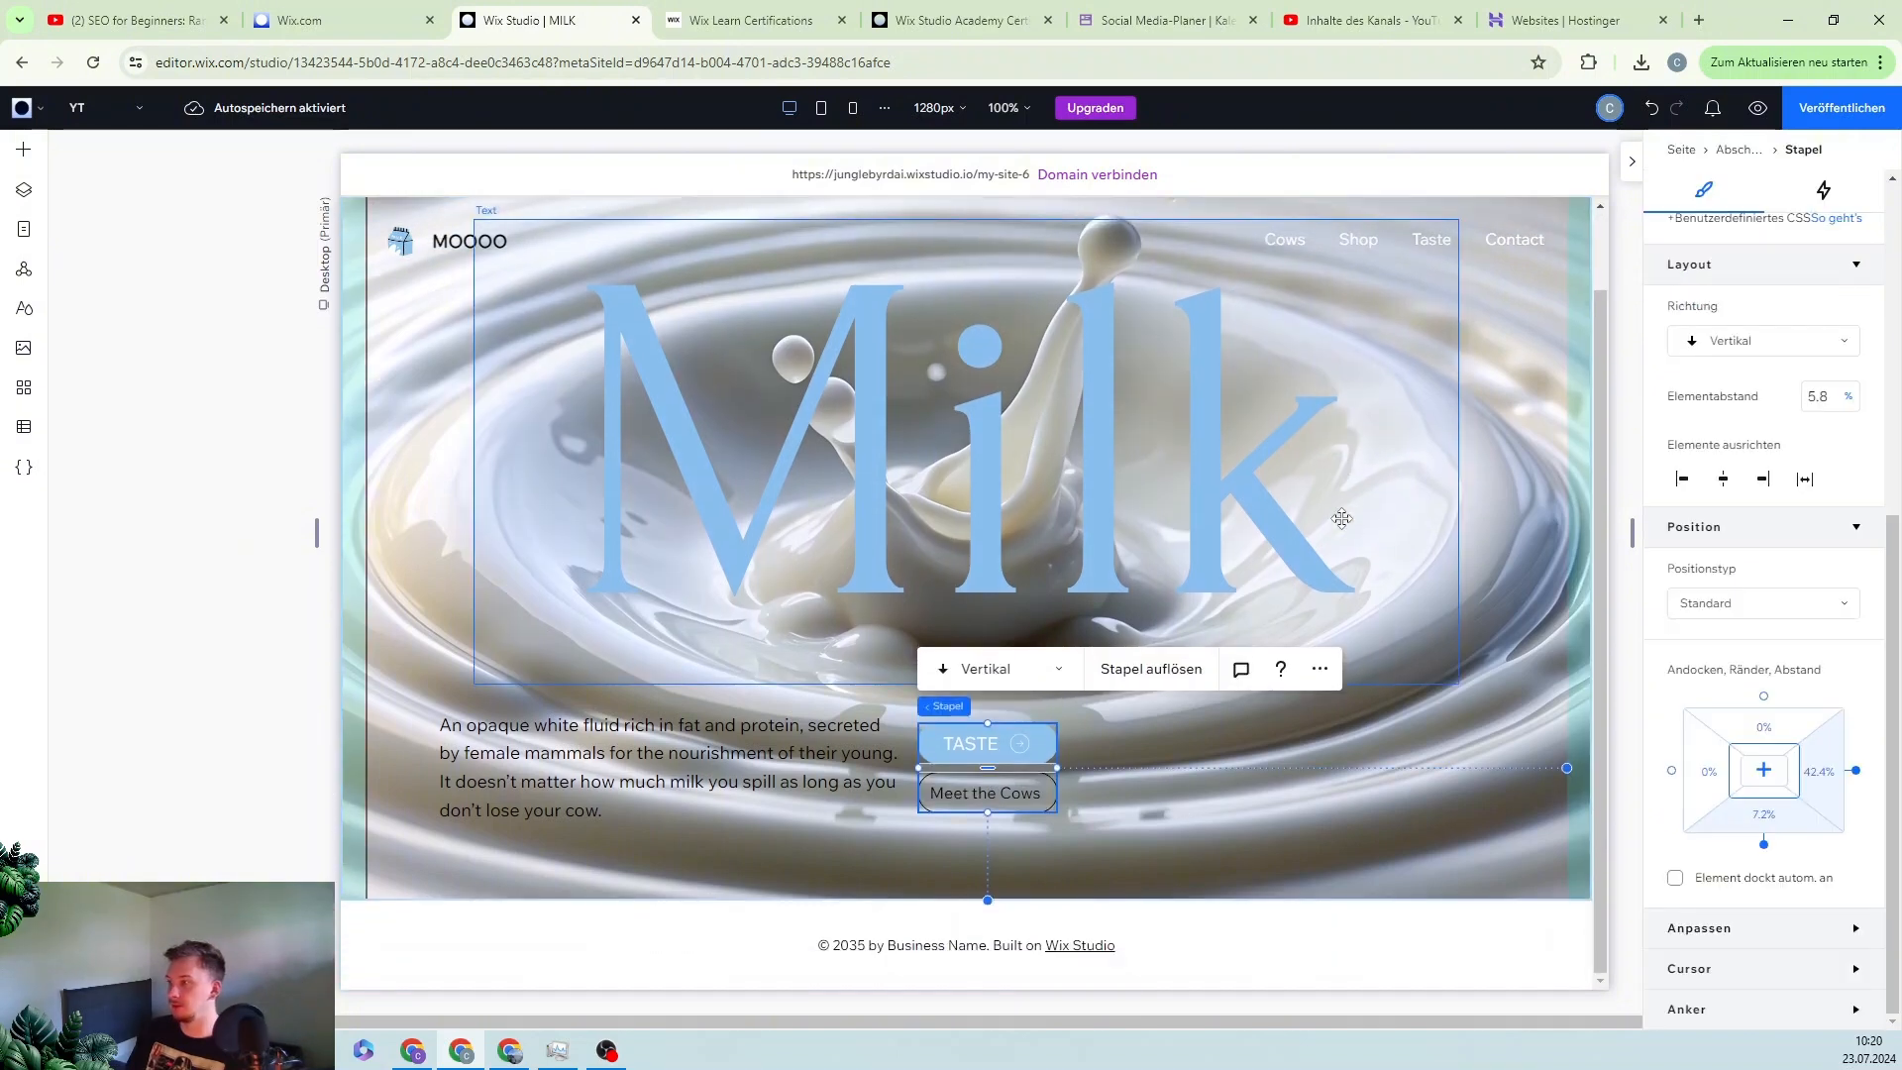
- Enable advanced sizing for the blank section below the hero and set its height to 100 vh
{"action": "scroll", "coordinate": [1328, 534], "scroll_direction": "down", "scroll_amount": 1}
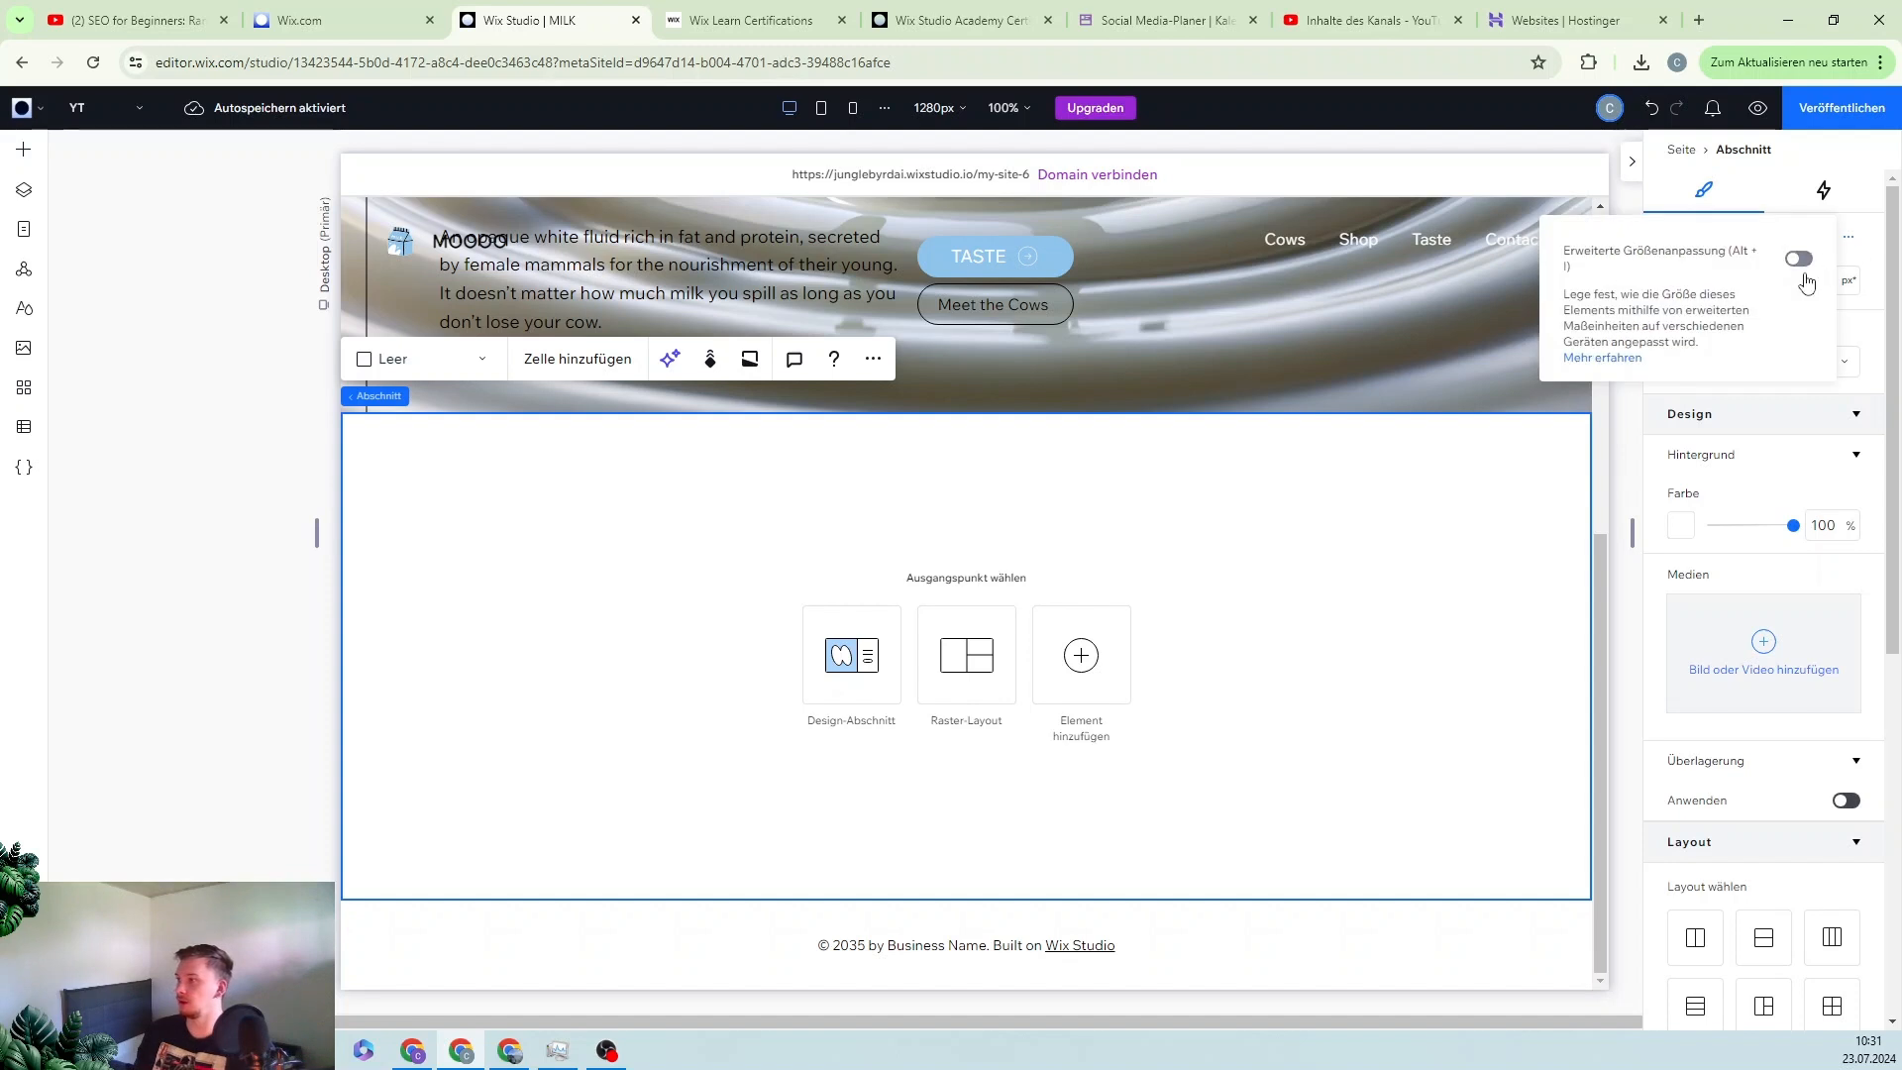
{"action": "left_click", "coordinate": [1801, 260]}
{"action": "left_click", "coordinate": [1851, 288]}
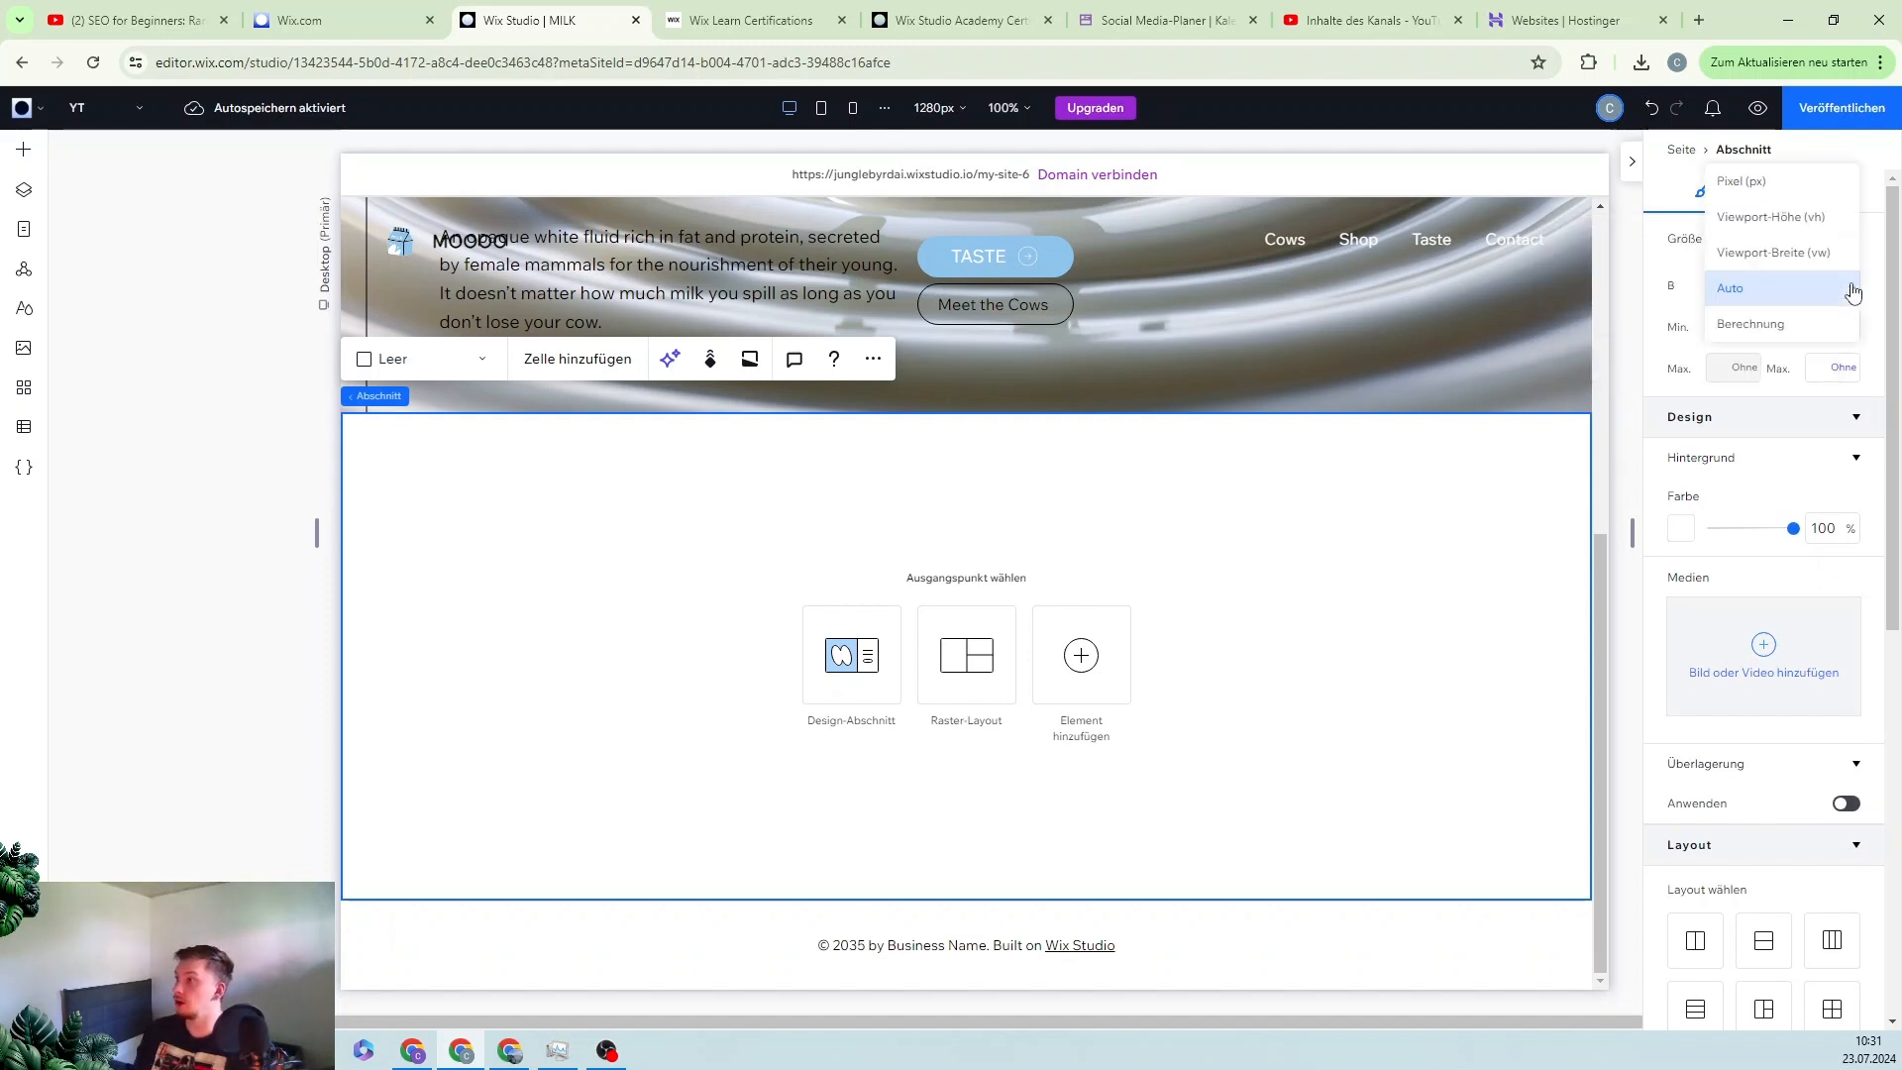
{"action": "left_click", "coordinate": [1783, 217]}
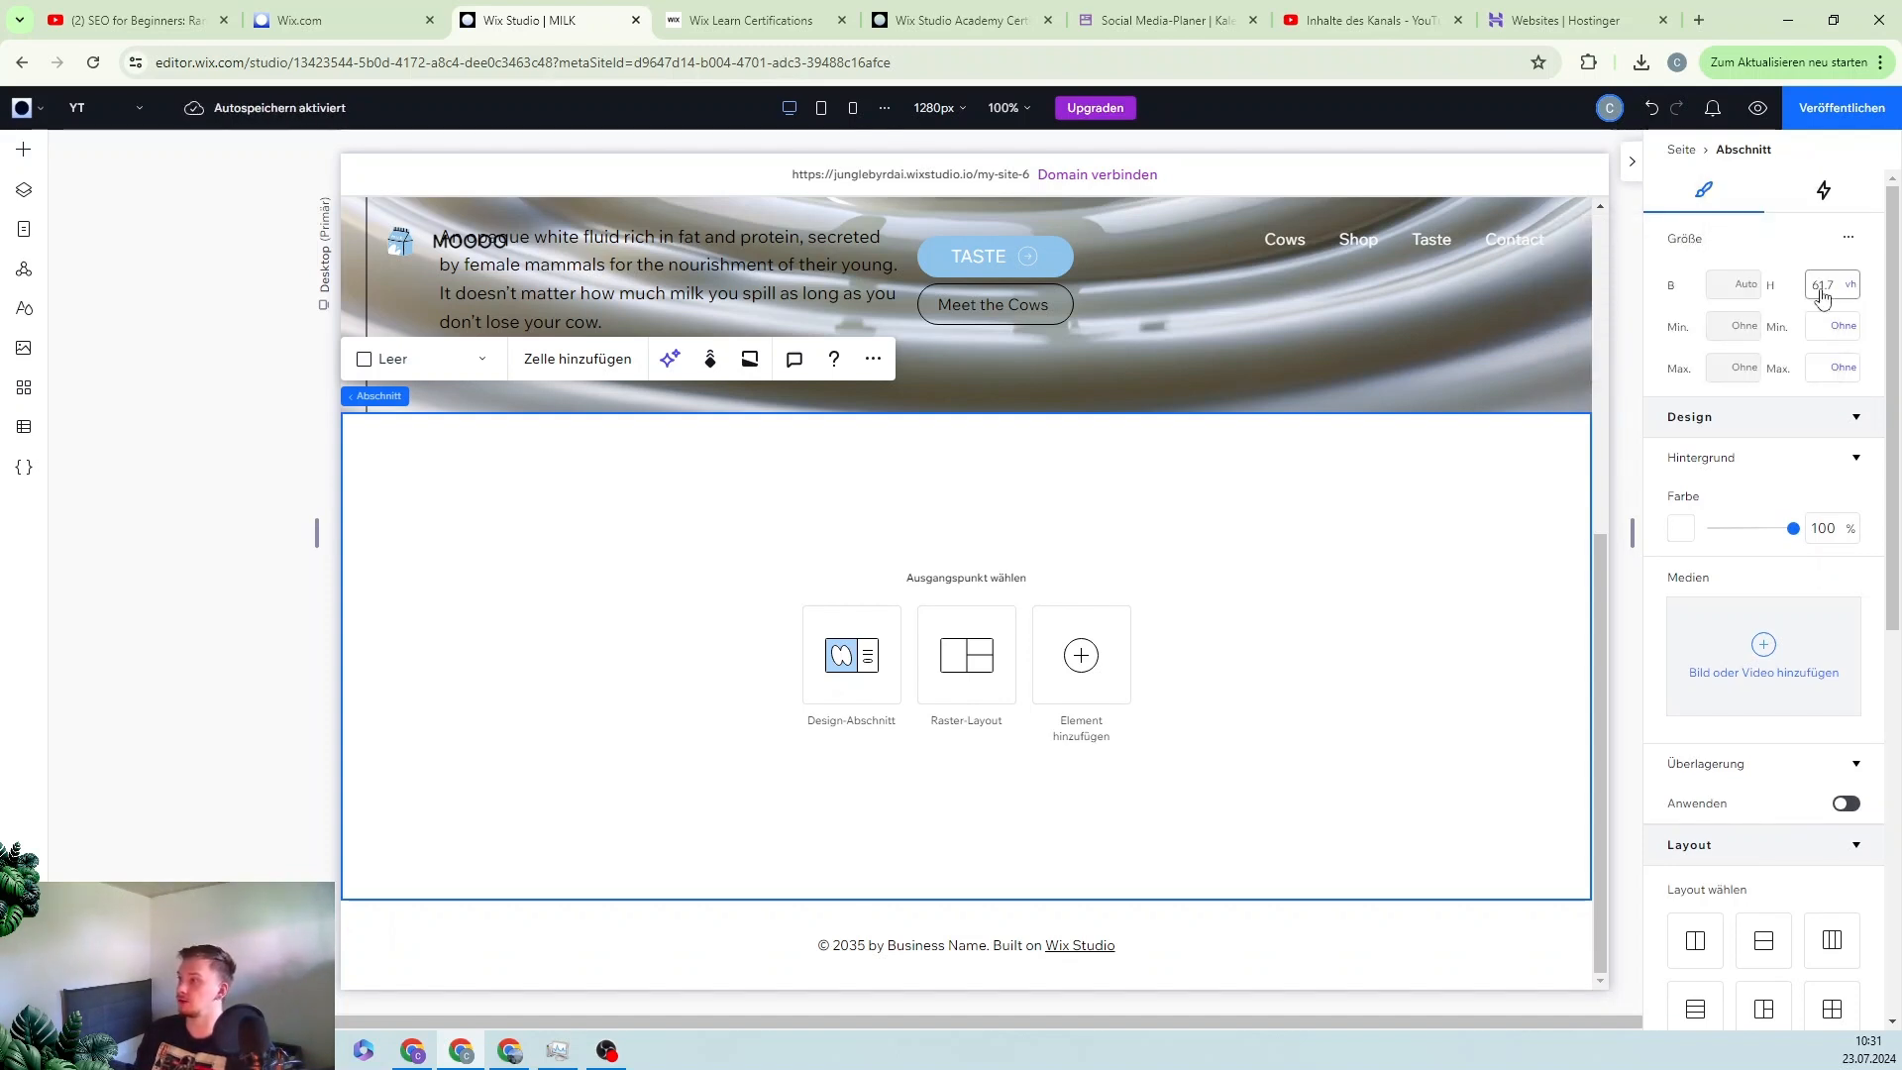
{"action": "scroll", "coordinate": [1125, 598], "scroll_direction": "down", "scroll_amount": 3}
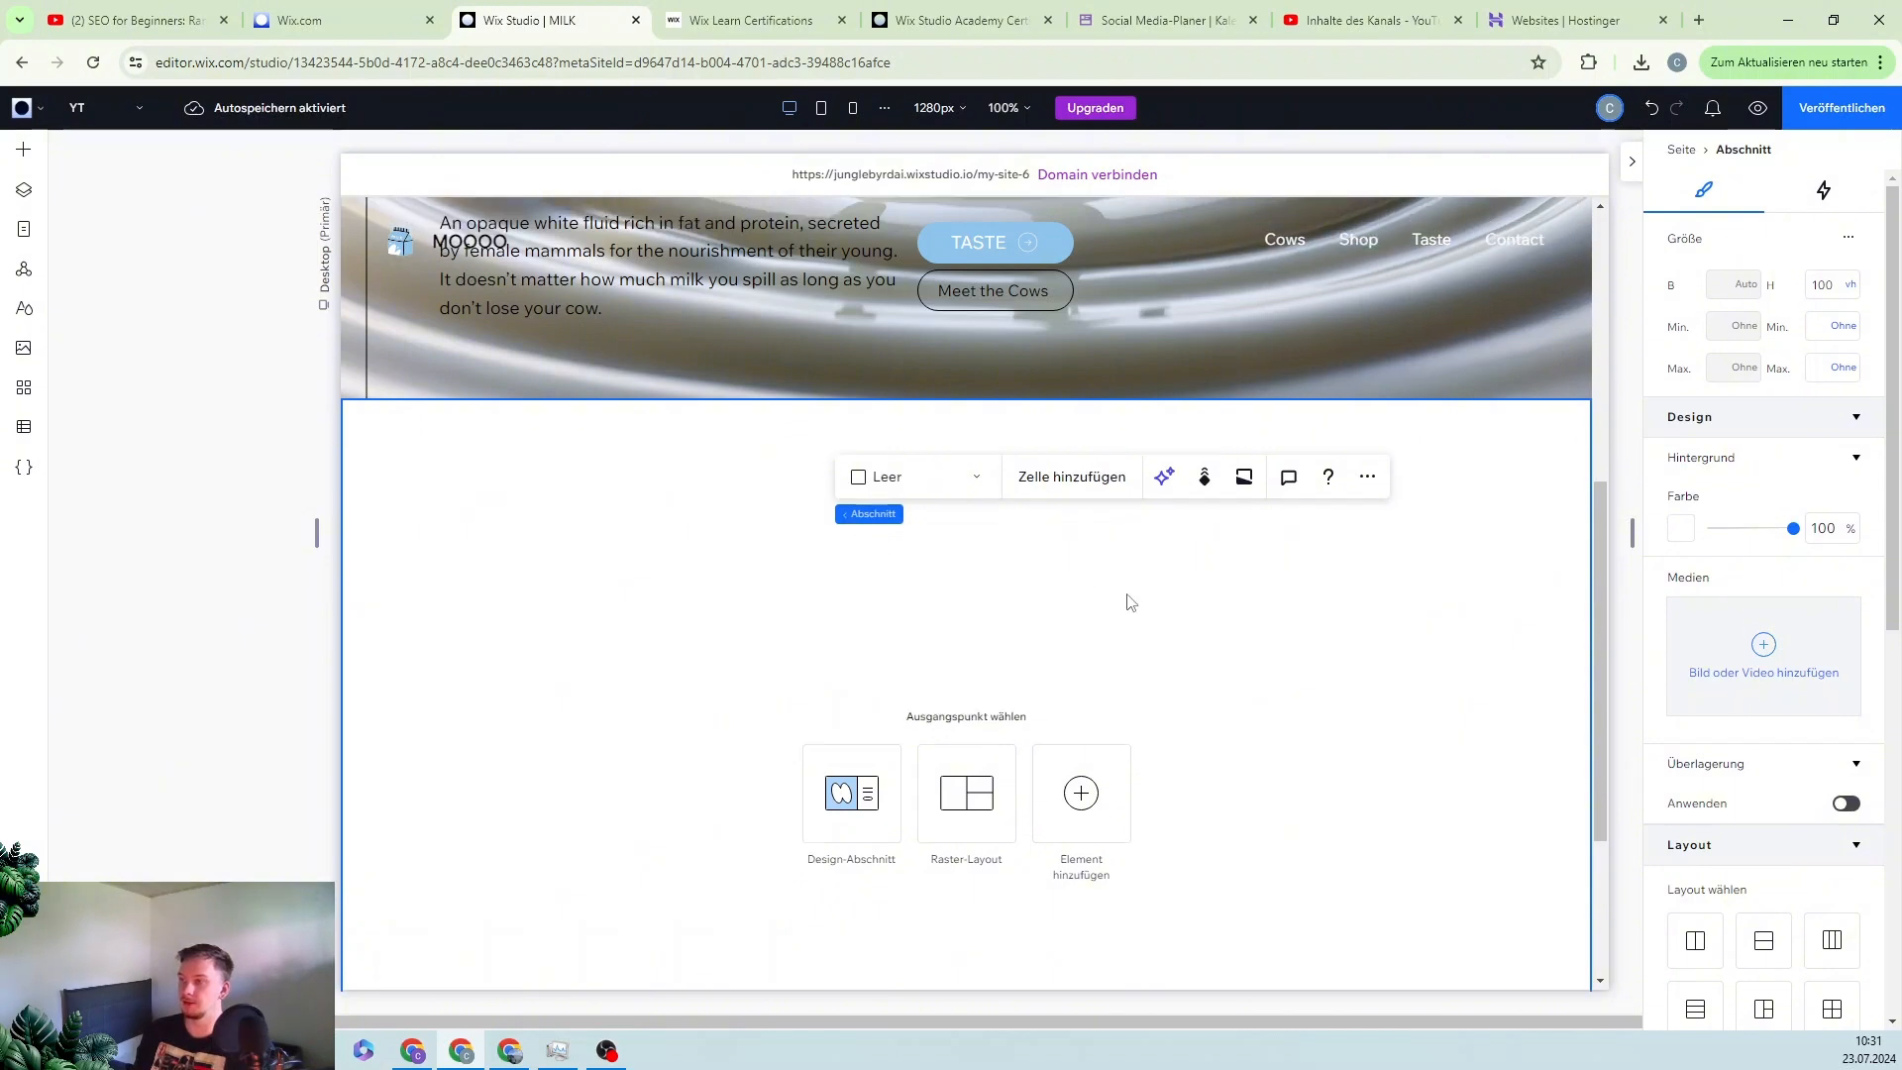
- Set the blank section's padding to 4% at the top, 2% on the left and right, and 8% at the bottom
{"action": "scroll", "coordinate": [1759, 816], "scroll_direction": "down", "scroll_amount": 8}
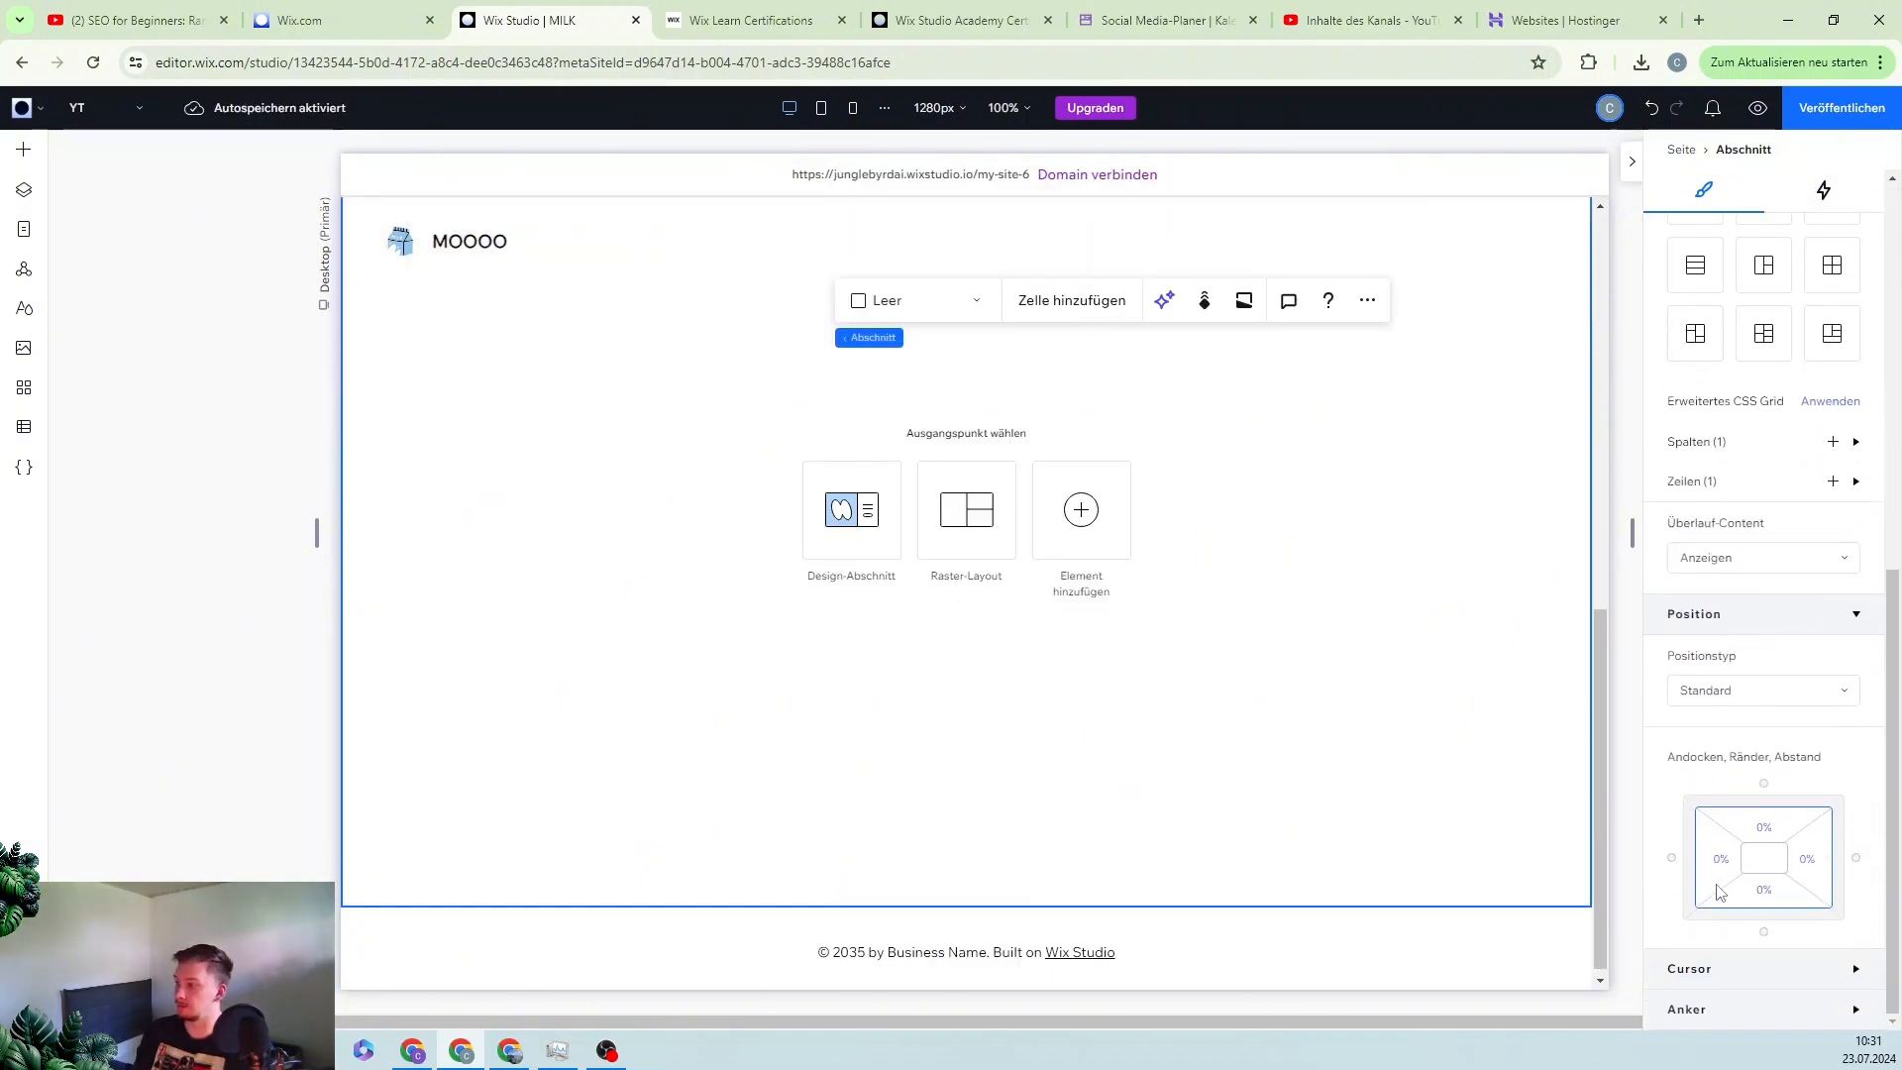
{"action": "left_click", "coordinate": [1764, 826]}
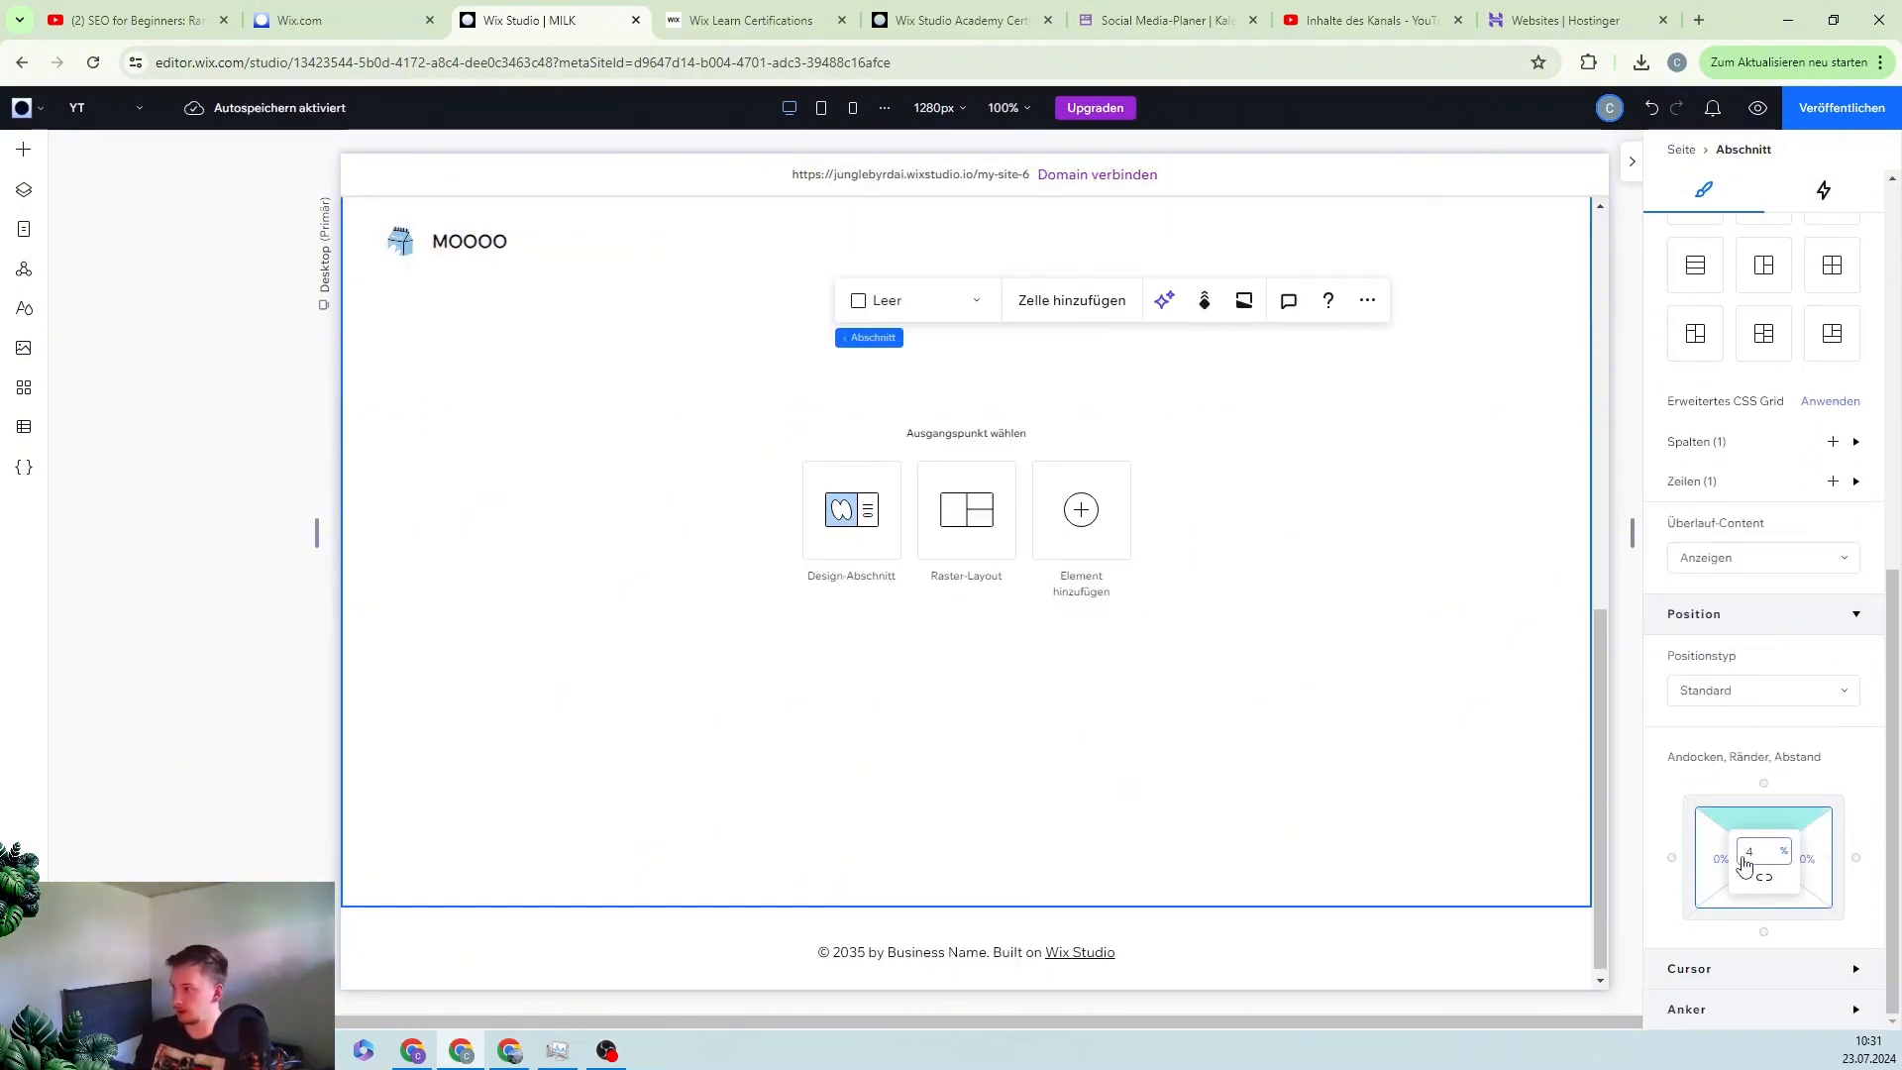
{"action": "type", "text": "4"}
{"action": "left_click", "coordinate": [1724, 865]}
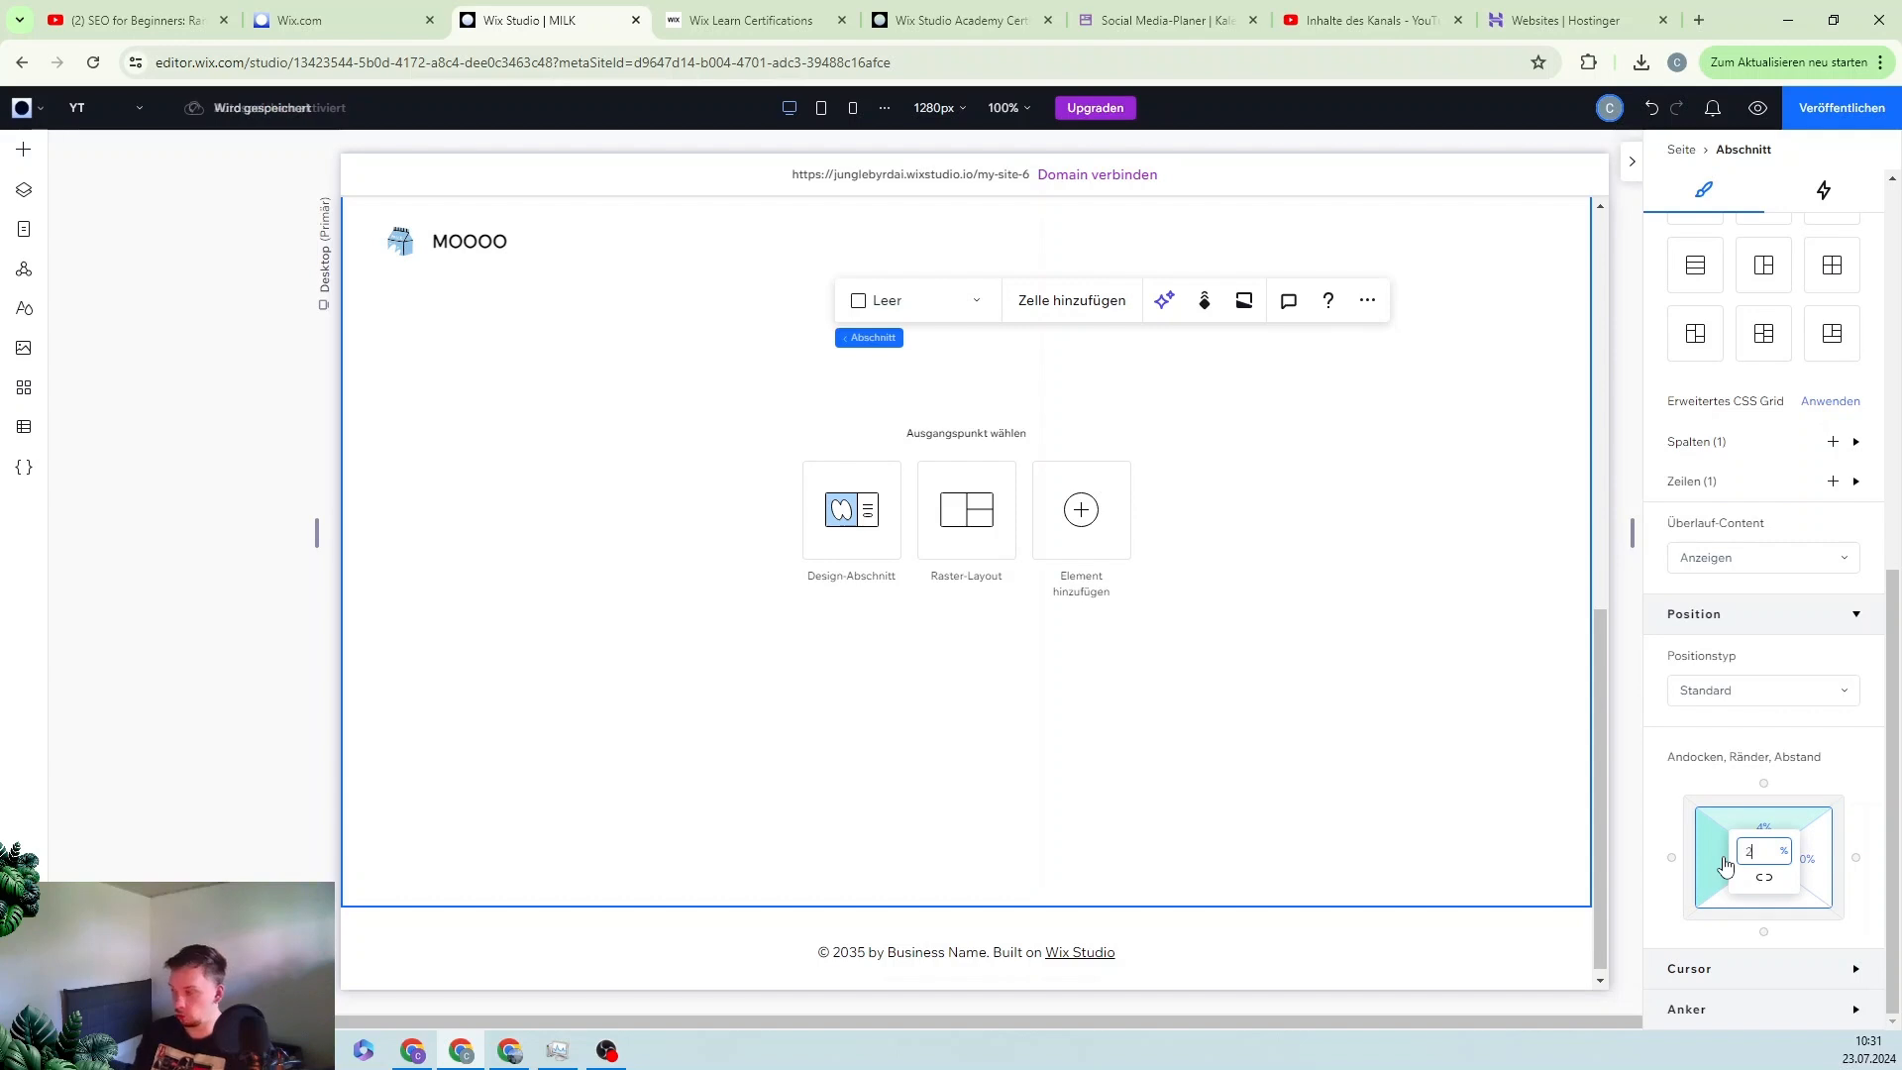
{"action": "type", "text": "2"}
{"action": "left_click", "coordinate": [1805, 854]}
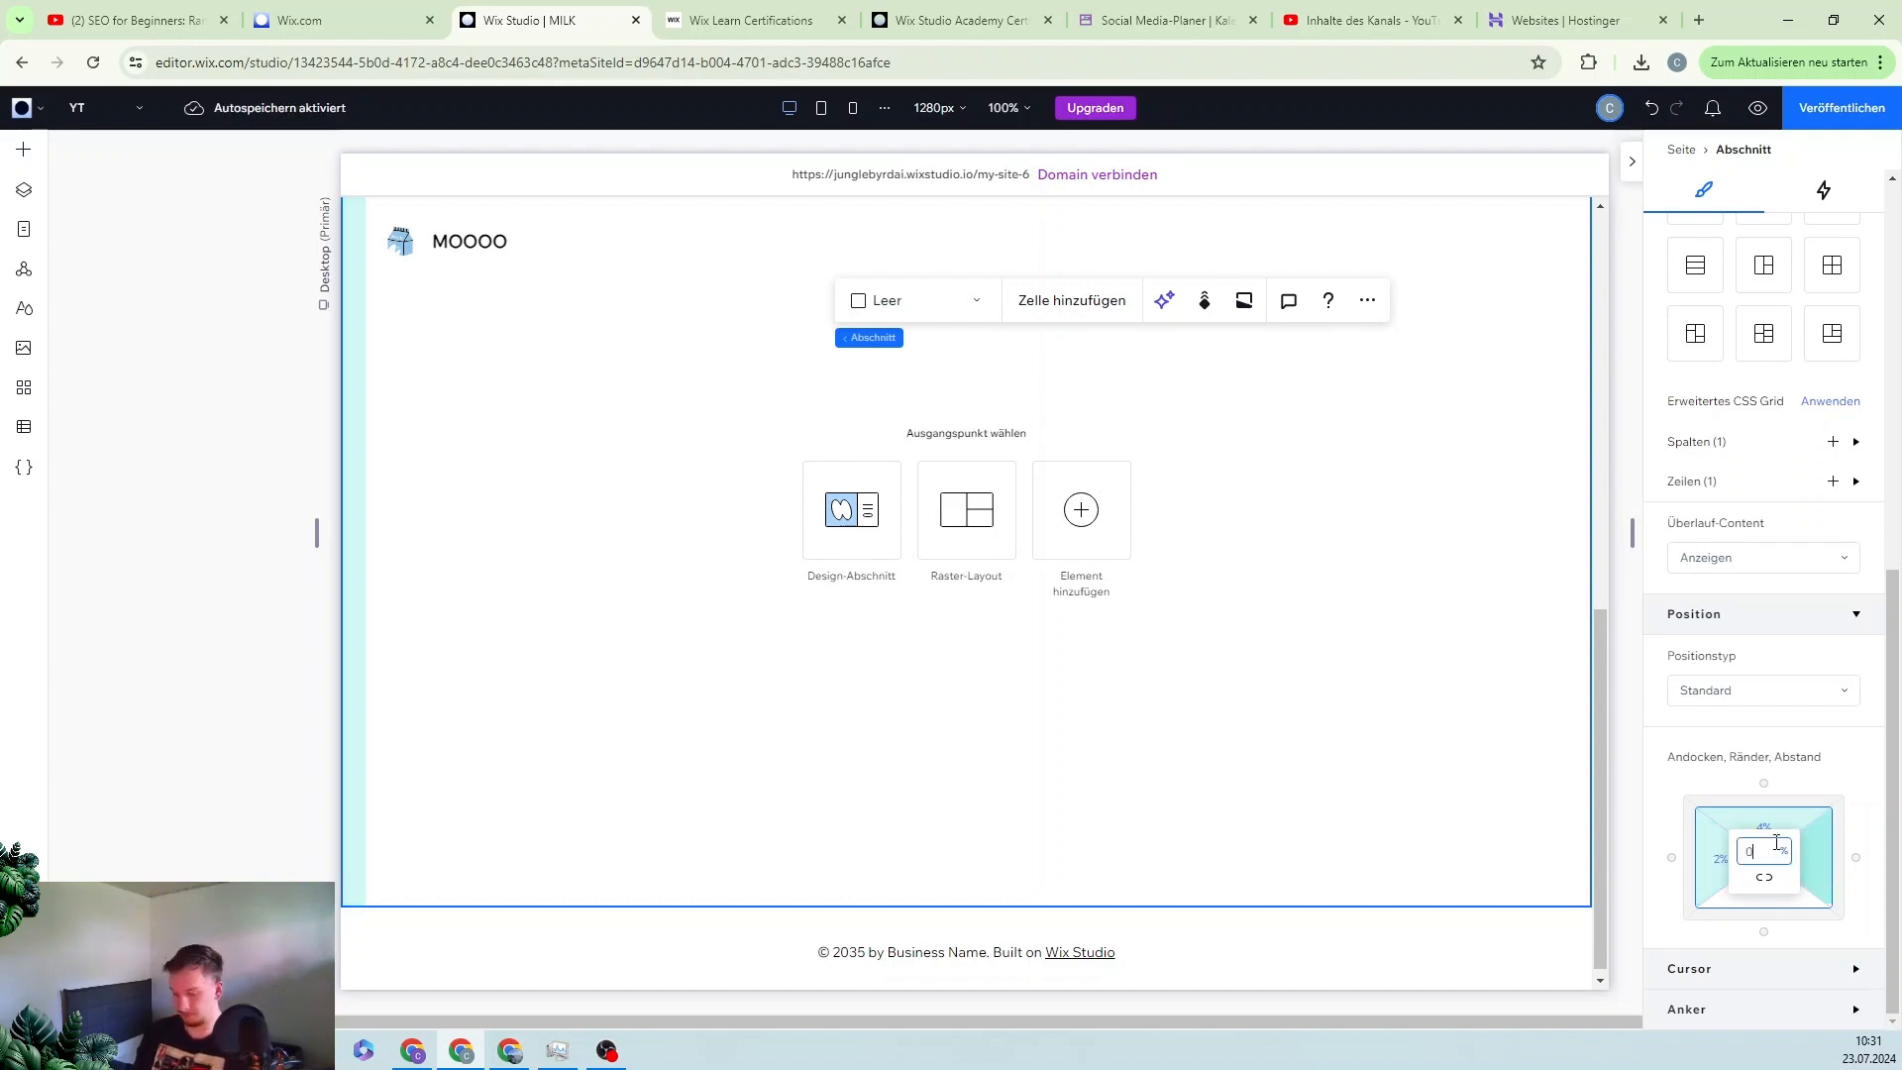
{"action": "left_click", "coordinate": [1793, 905]}
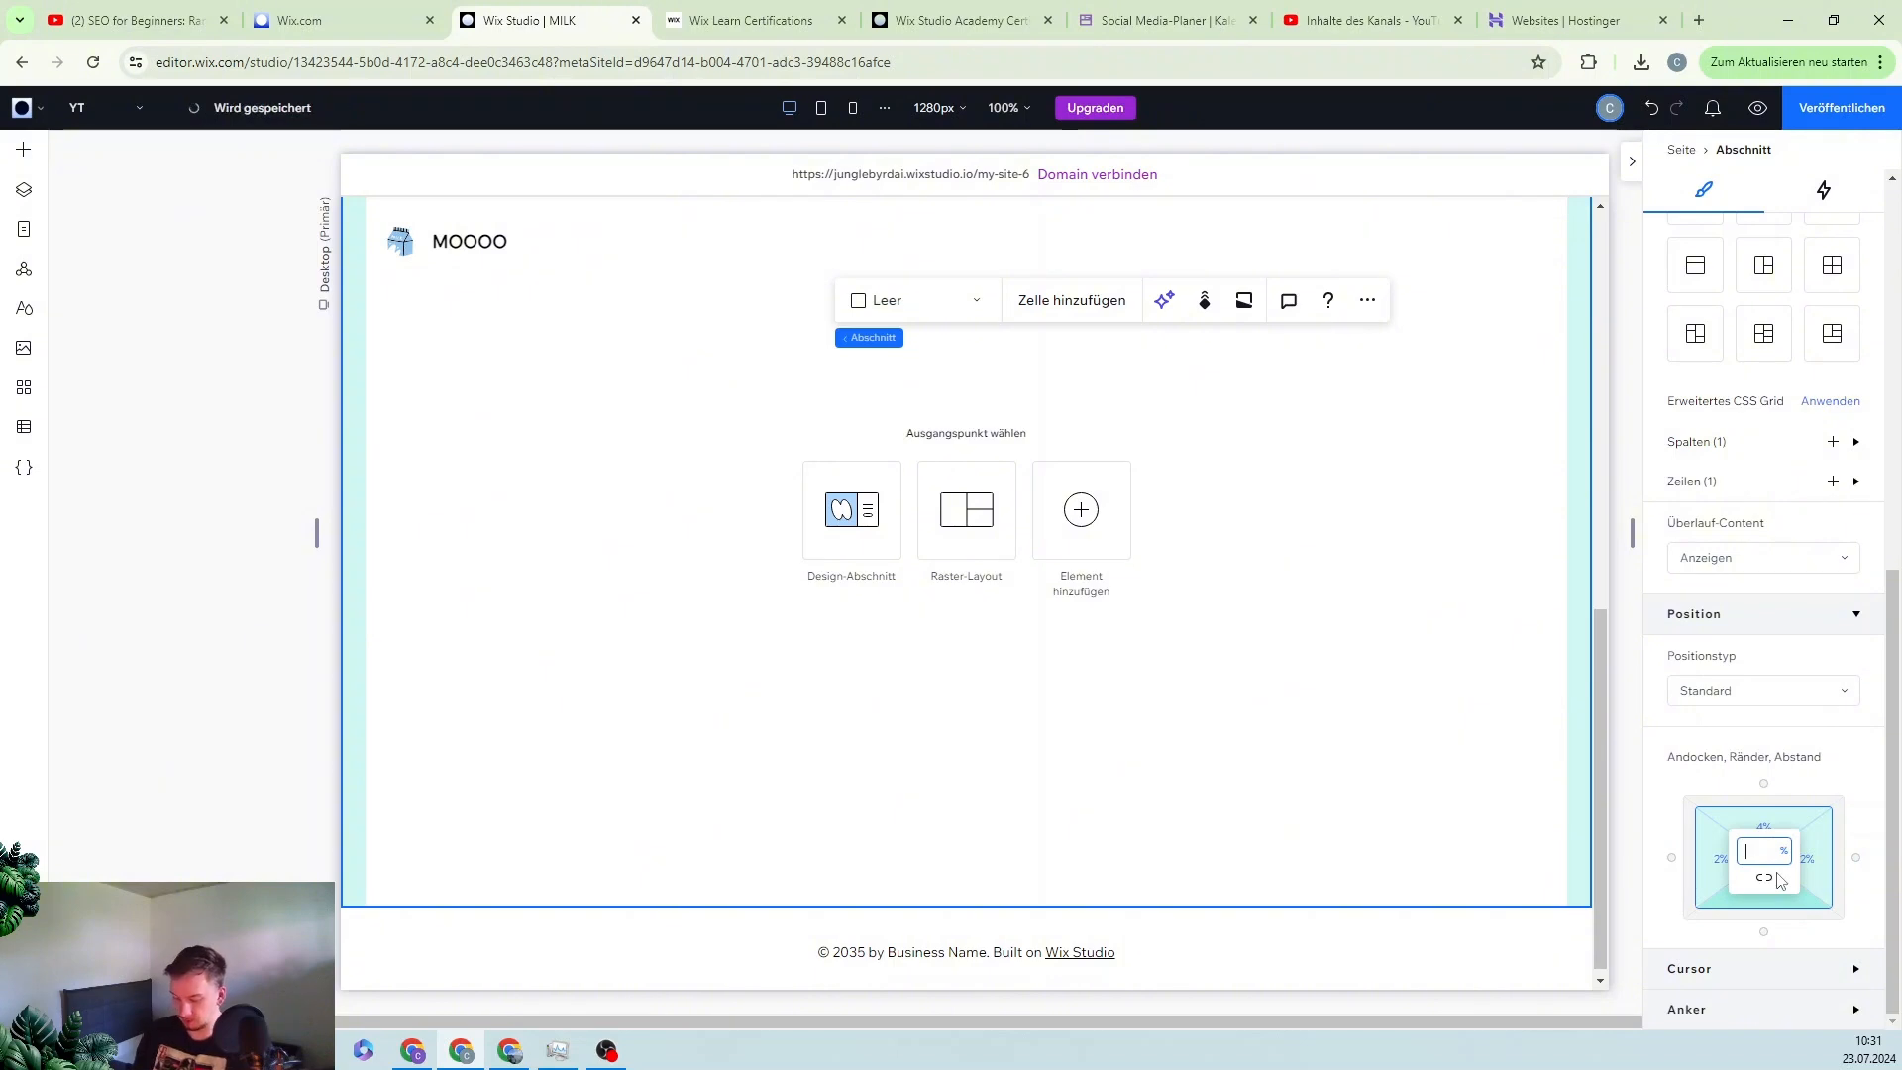
{"action": "type", "text": "8"}
{"action": "key", "text": "Return"}
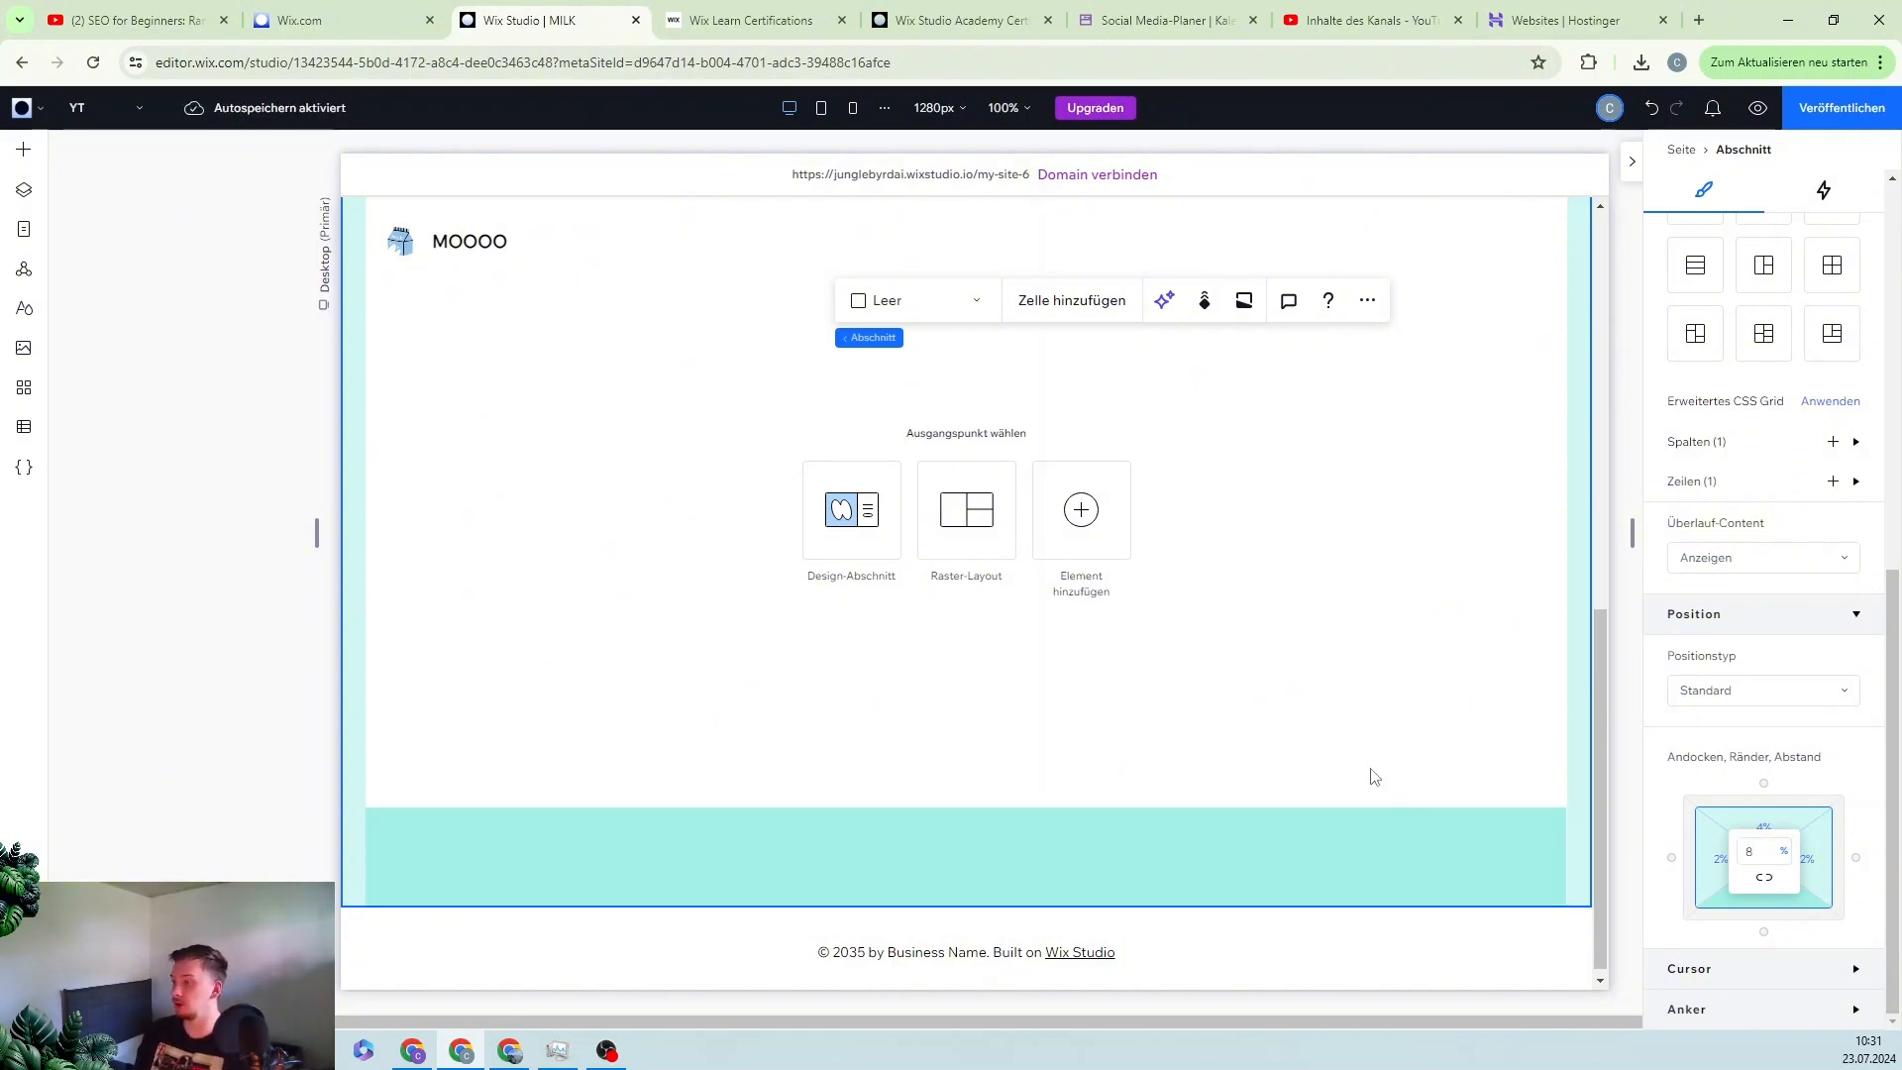
- Apply the three-row grid layout to the blank section and set the vertical gap between rows to 24 px
{"action": "scroll", "coordinate": [1283, 692], "scroll_direction": "up", "scroll_amount": 2}
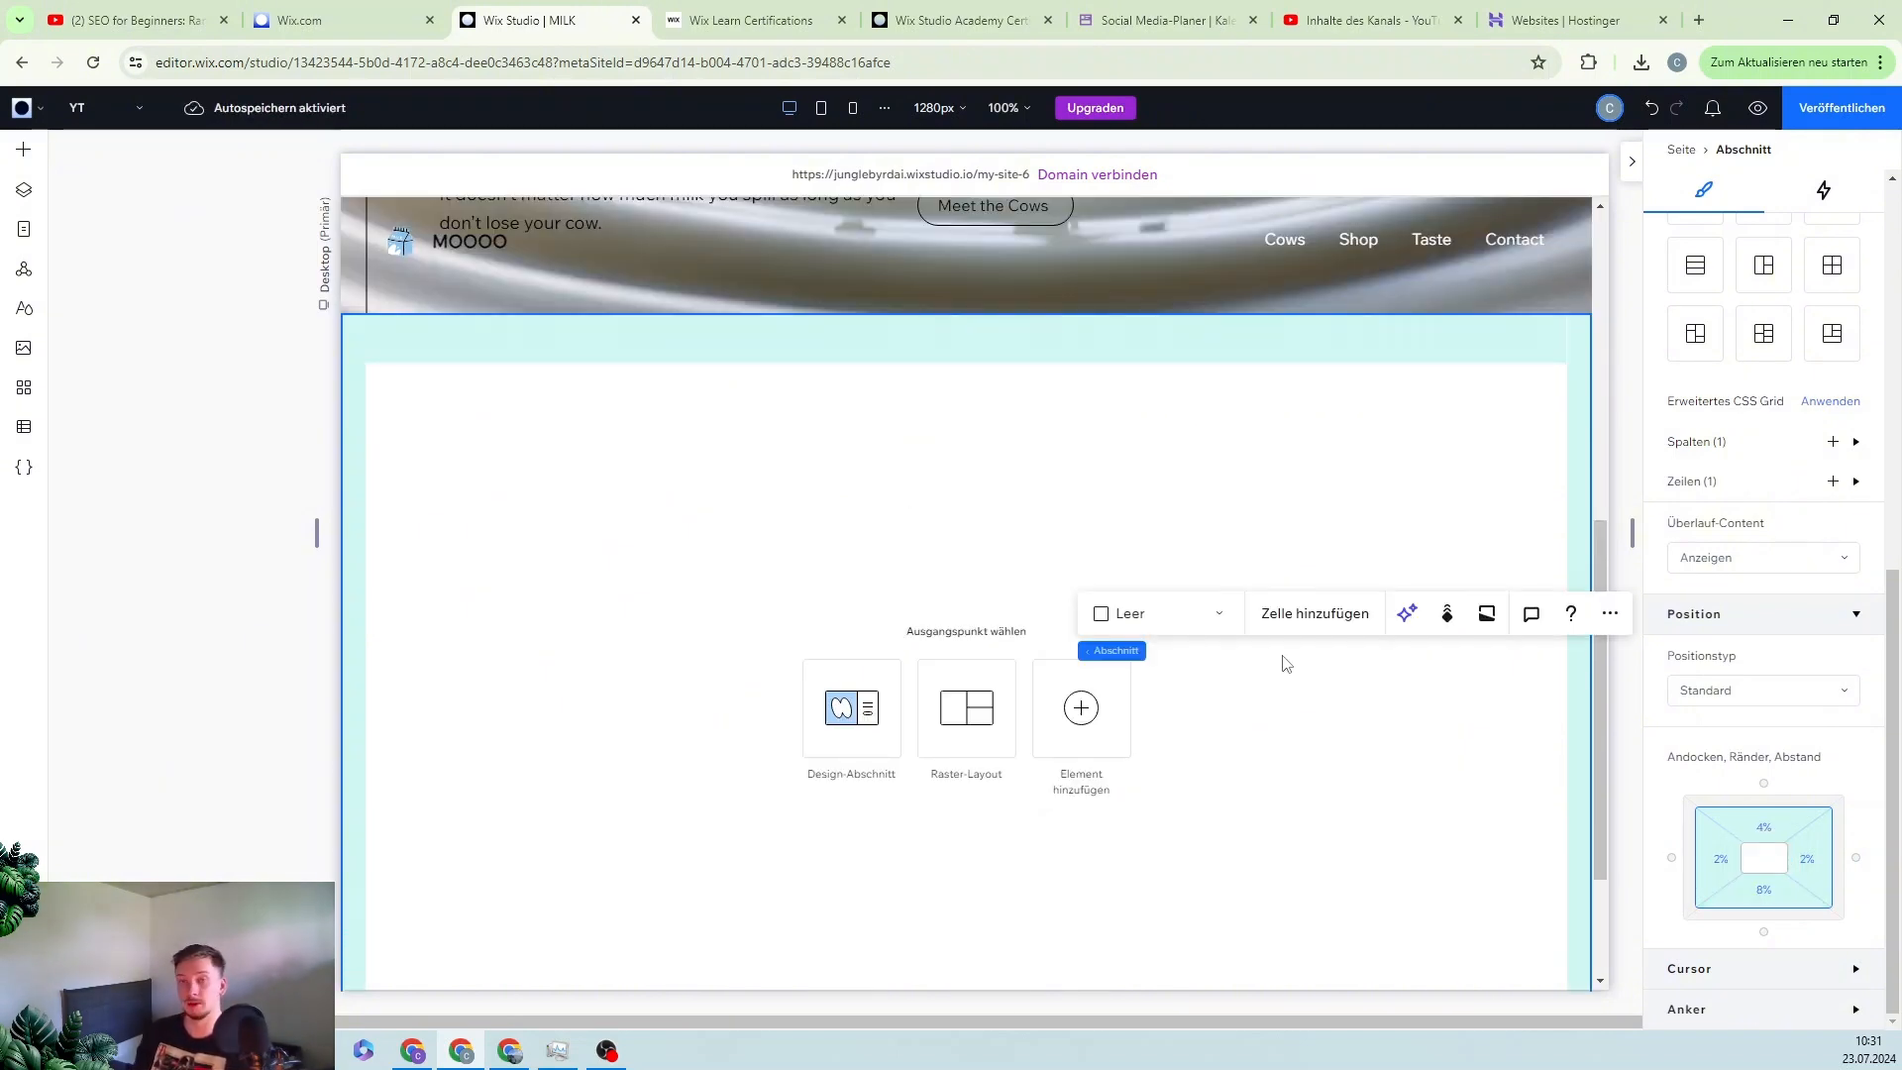
{"action": "scroll", "coordinate": [1276, 688], "scroll_direction": "down", "scroll_amount": 1}
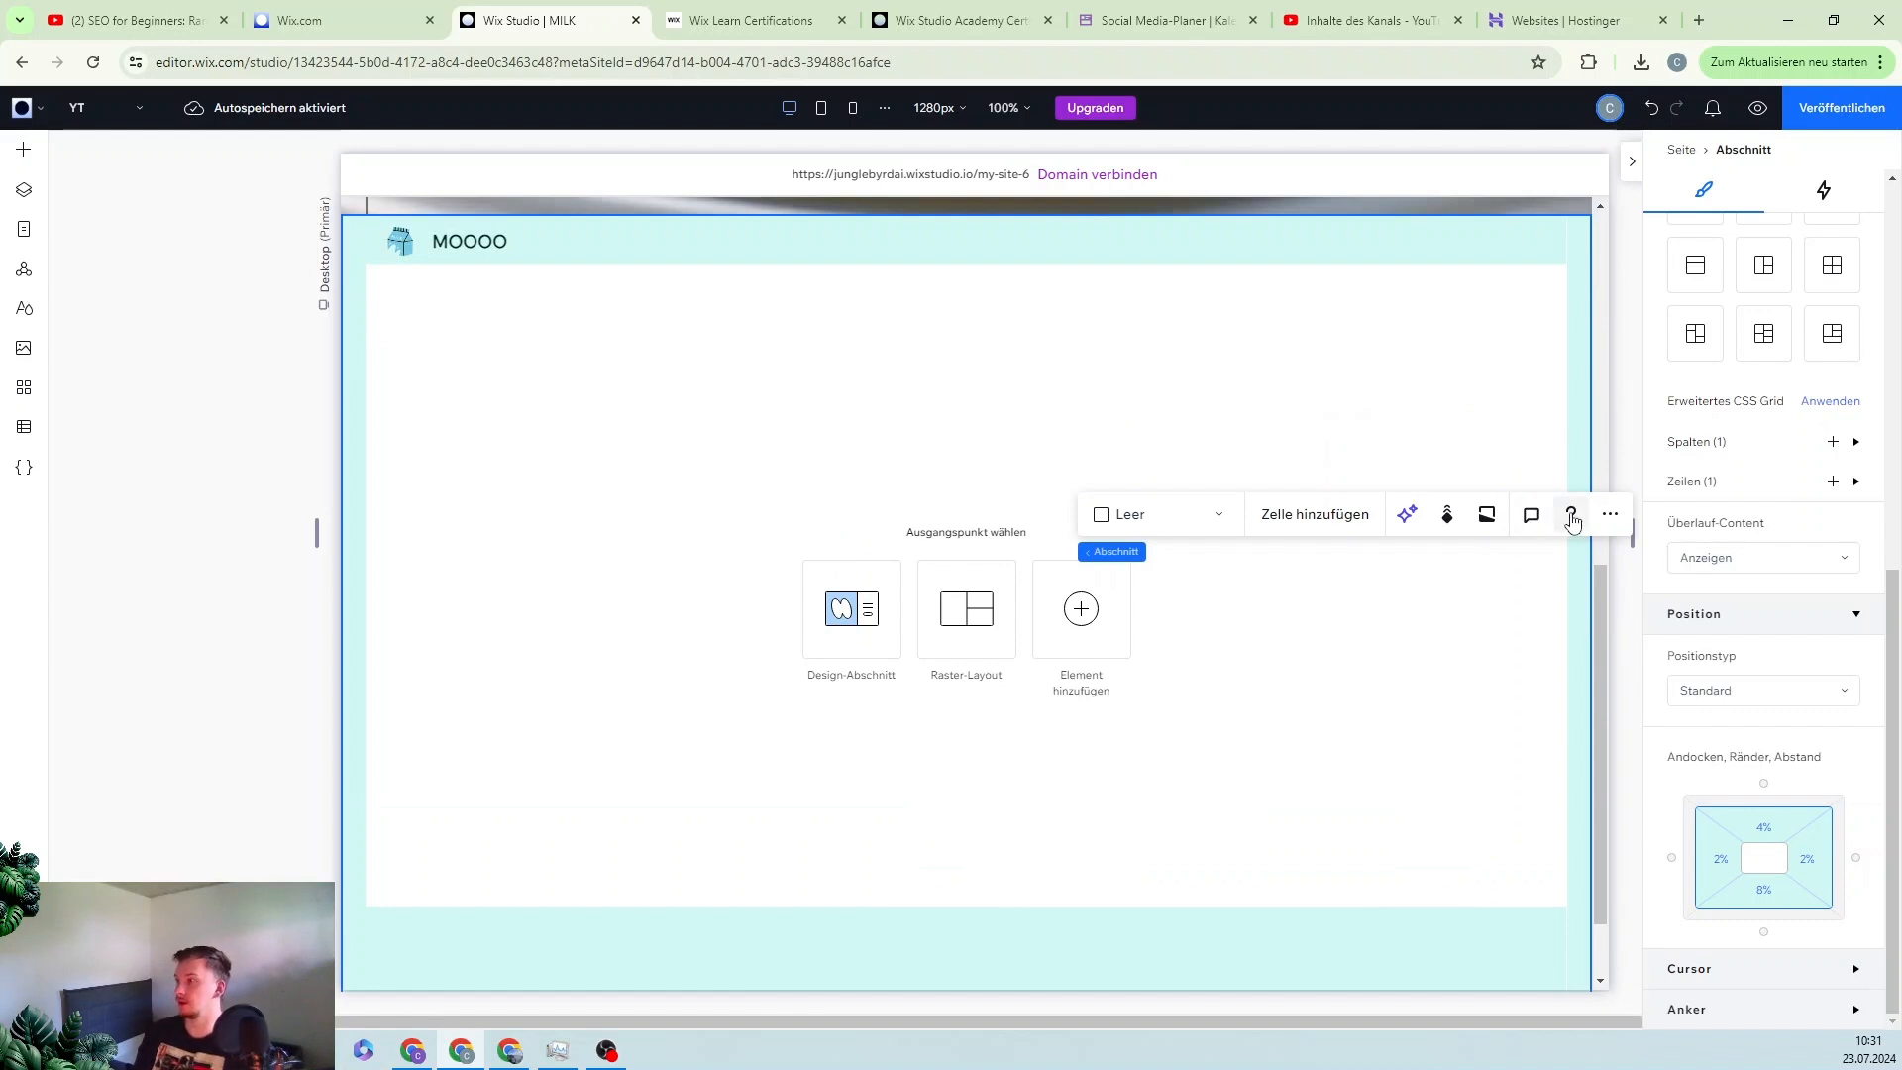
{"action": "scroll", "coordinate": [1447, 441], "scroll_direction": "up", "scroll_amount": 1}
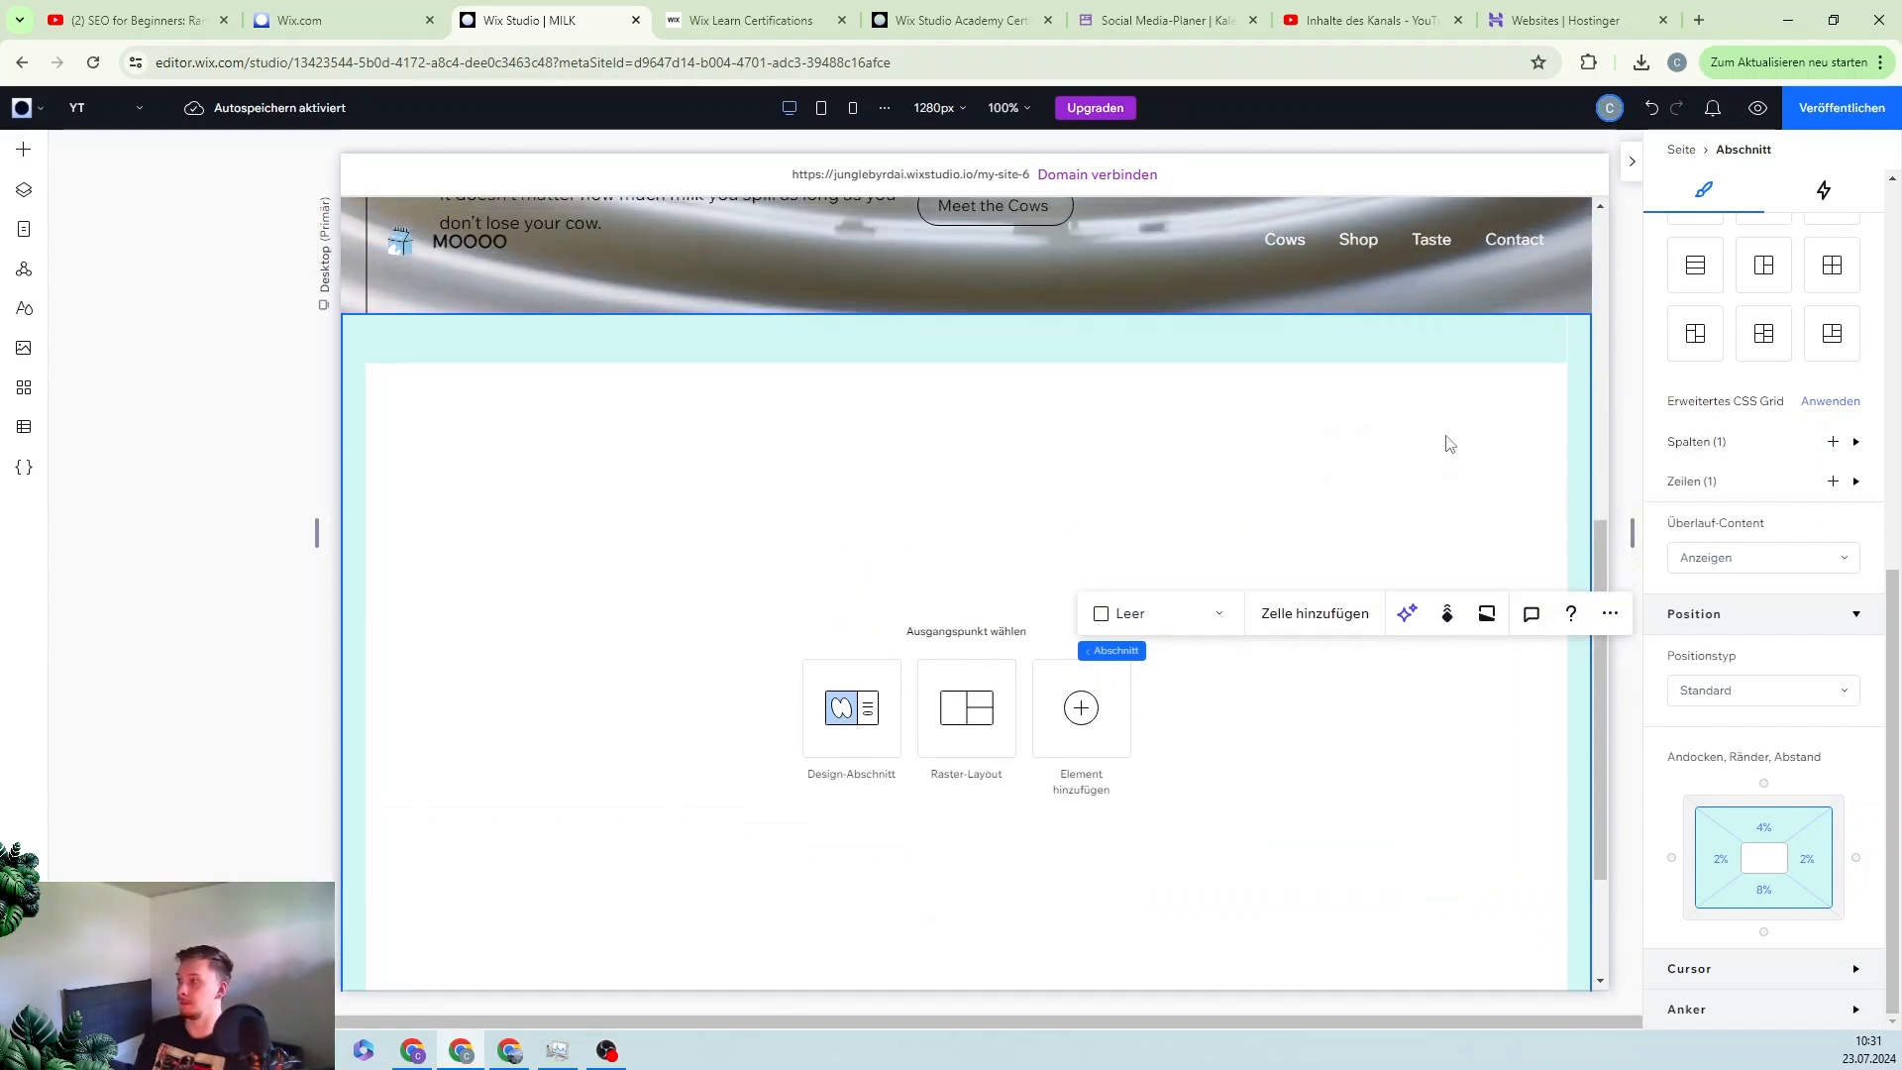
{"action": "scroll", "coordinate": [1446, 444], "scroll_direction": "down", "scroll_amount": 1}
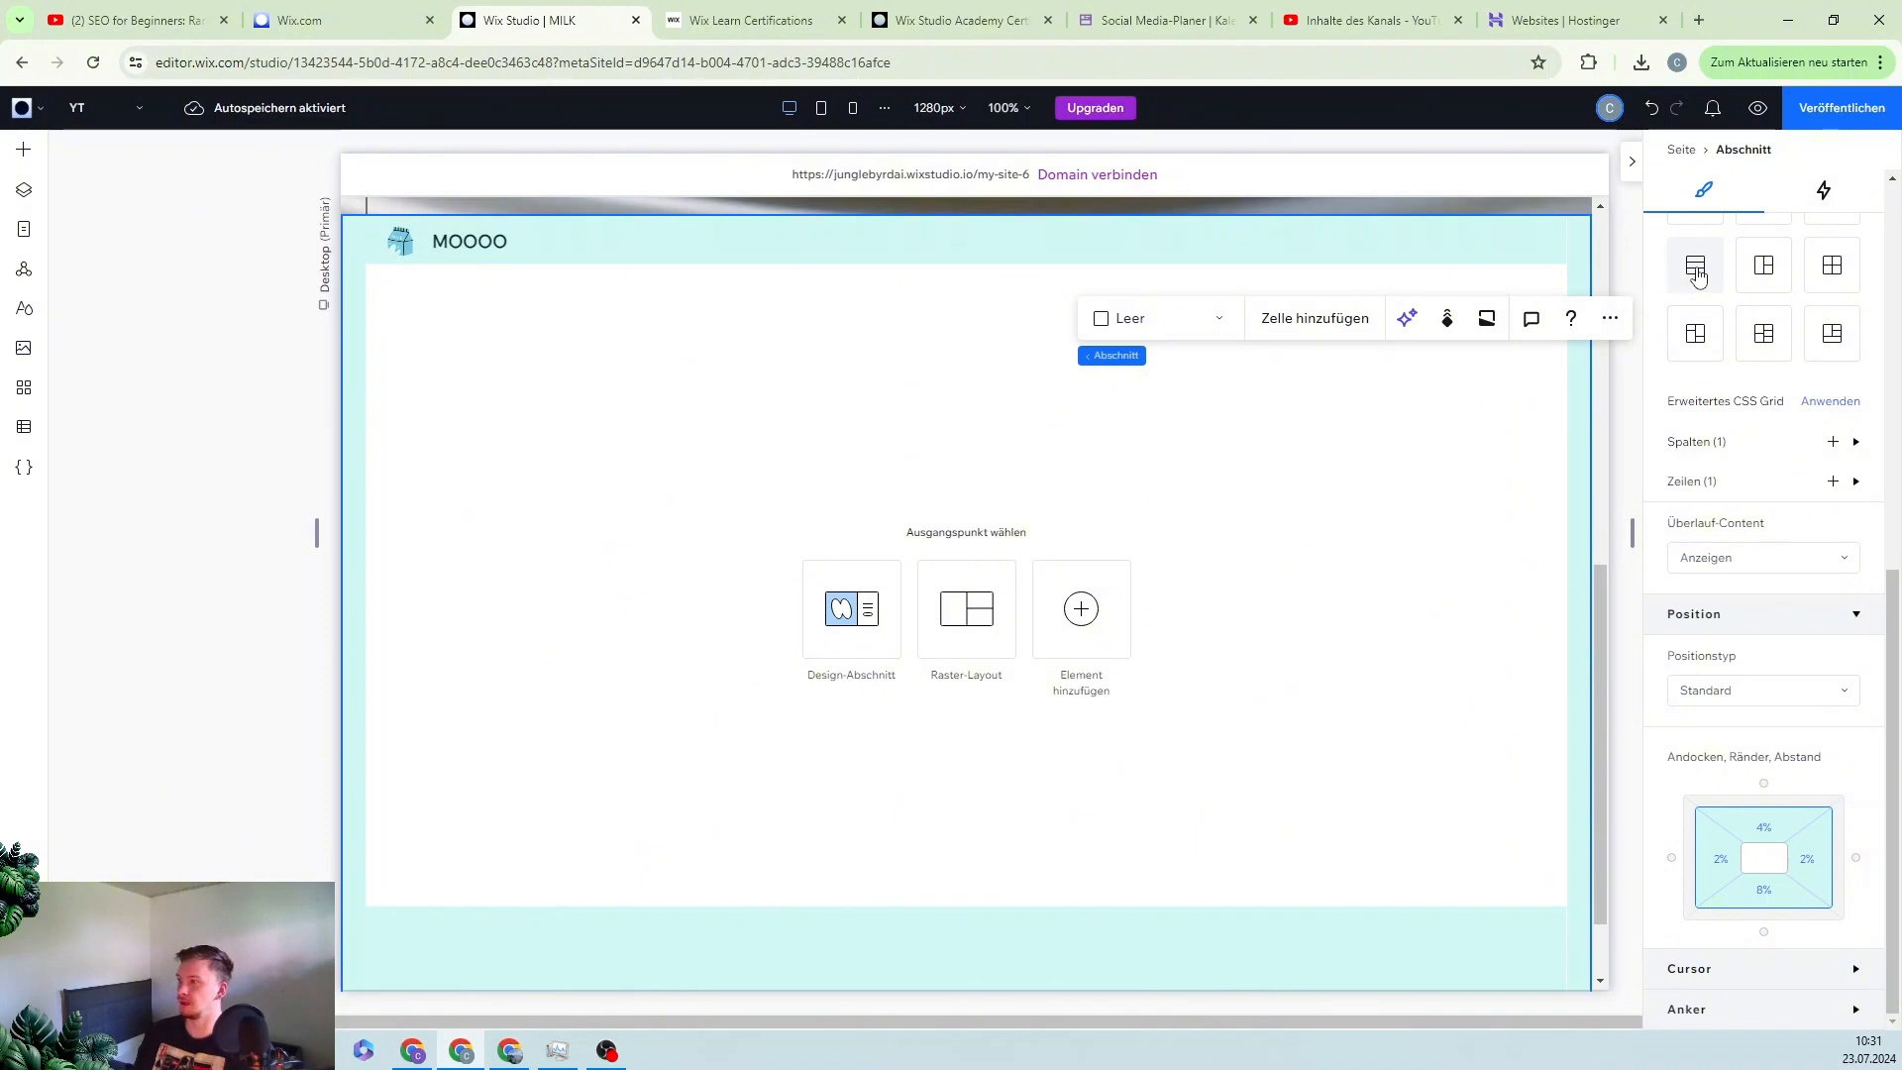
{"action": "left_click", "coordinate": [1697, 275]}
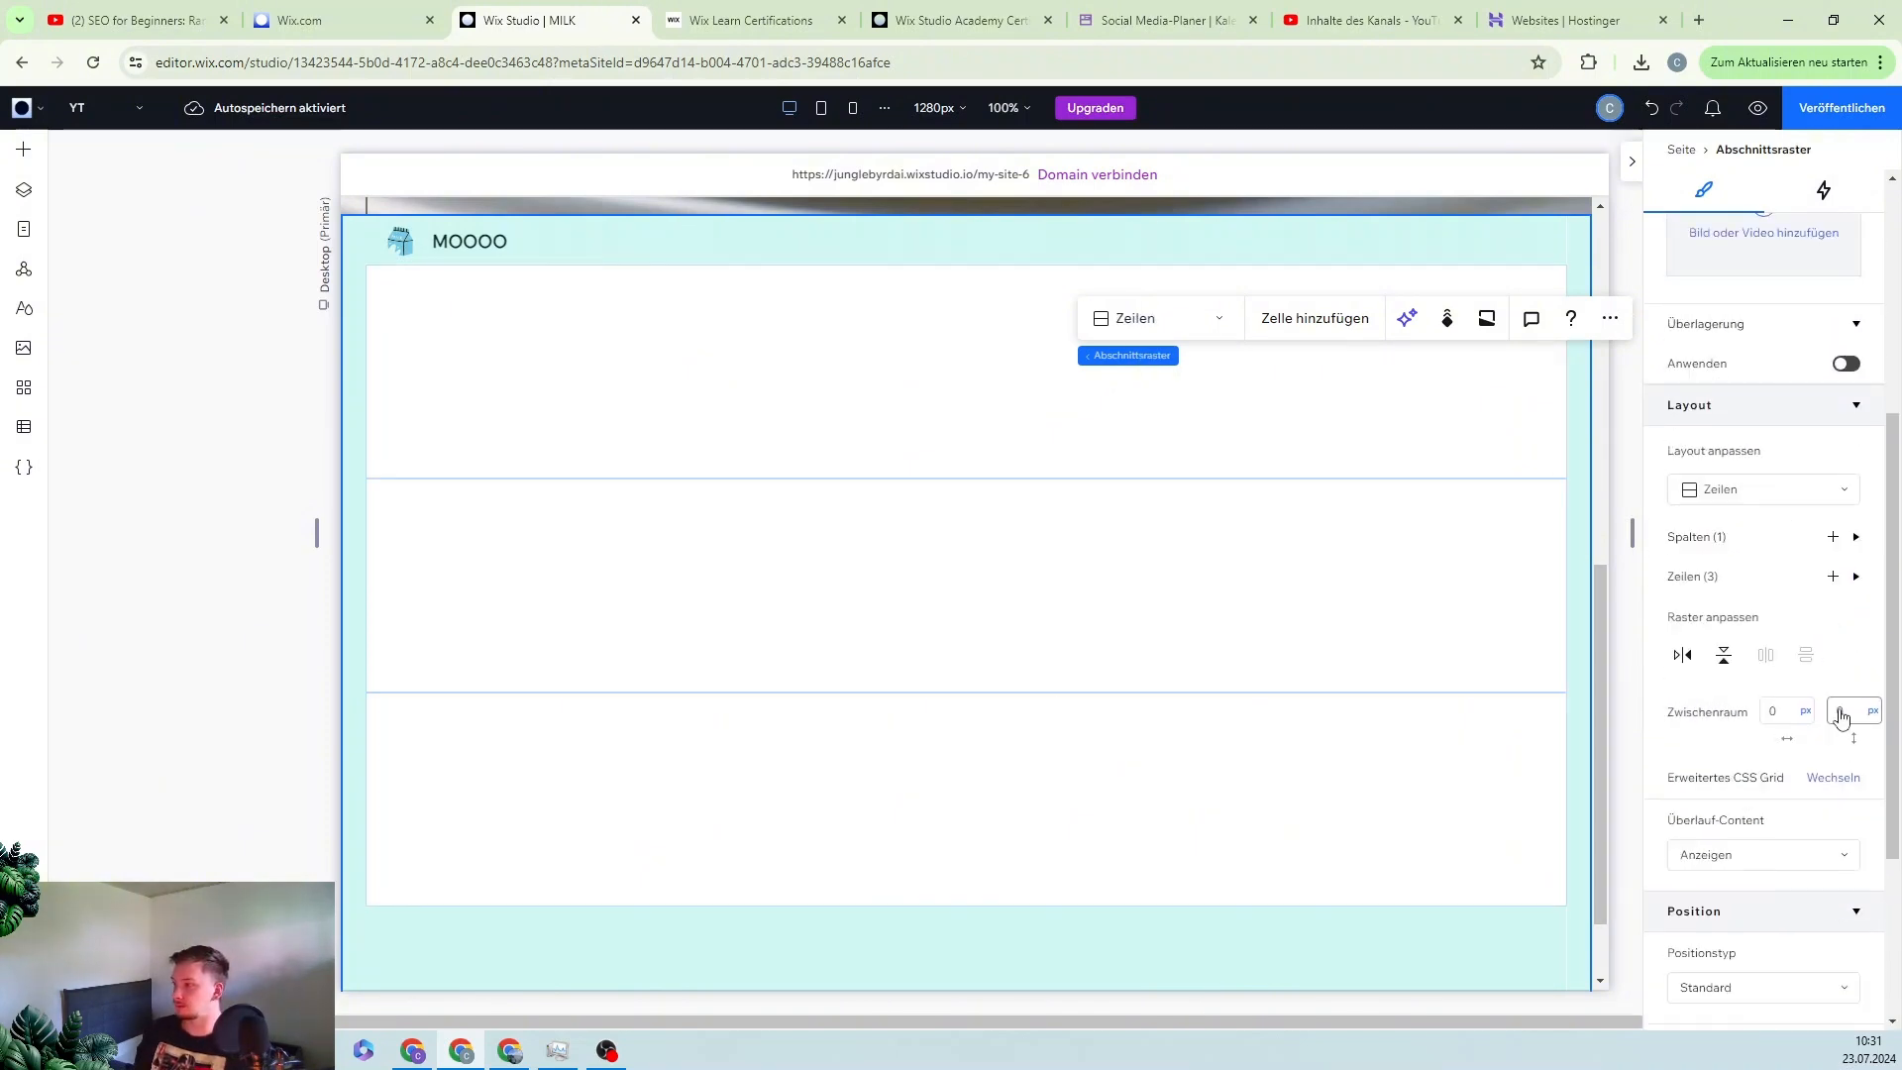
{"action": "left_click", "coordinate": [1842, 715]}
{"action": "type", "text": "24"}
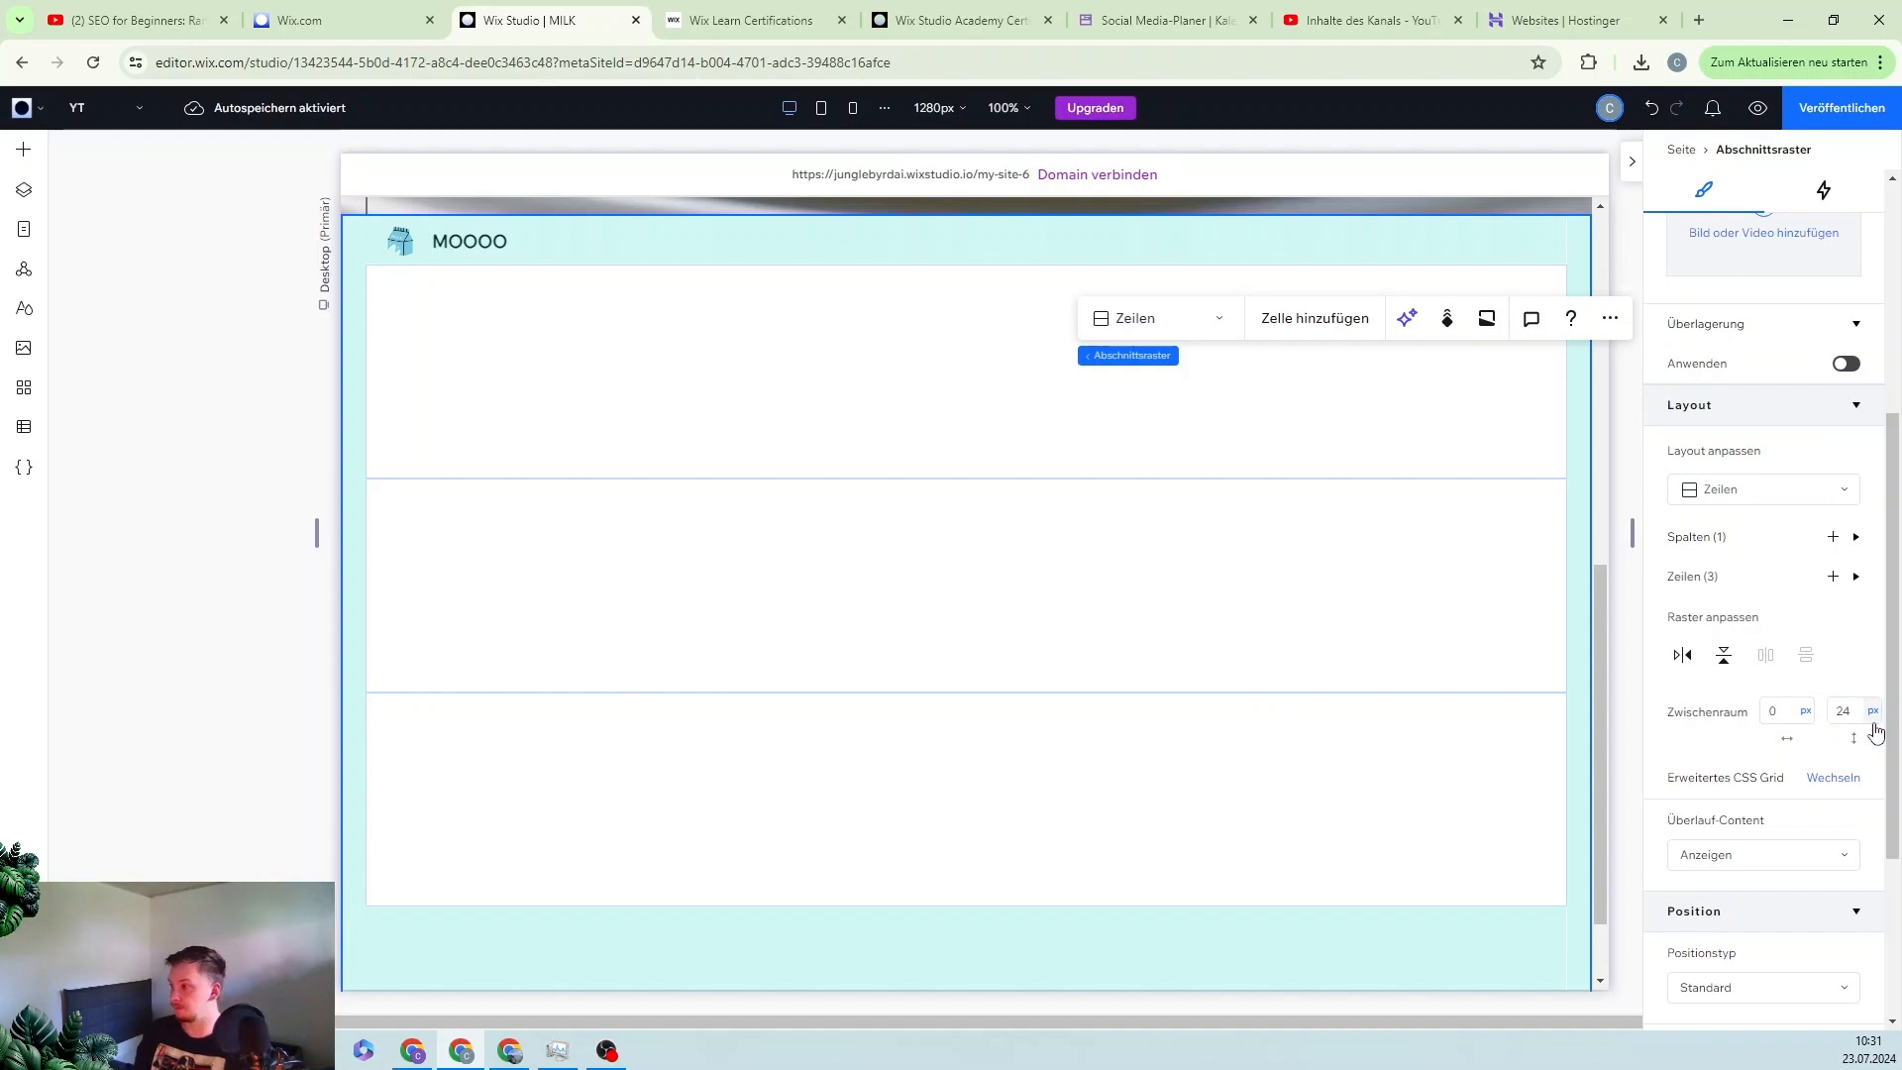
{"action": "key", "text": "Return"}
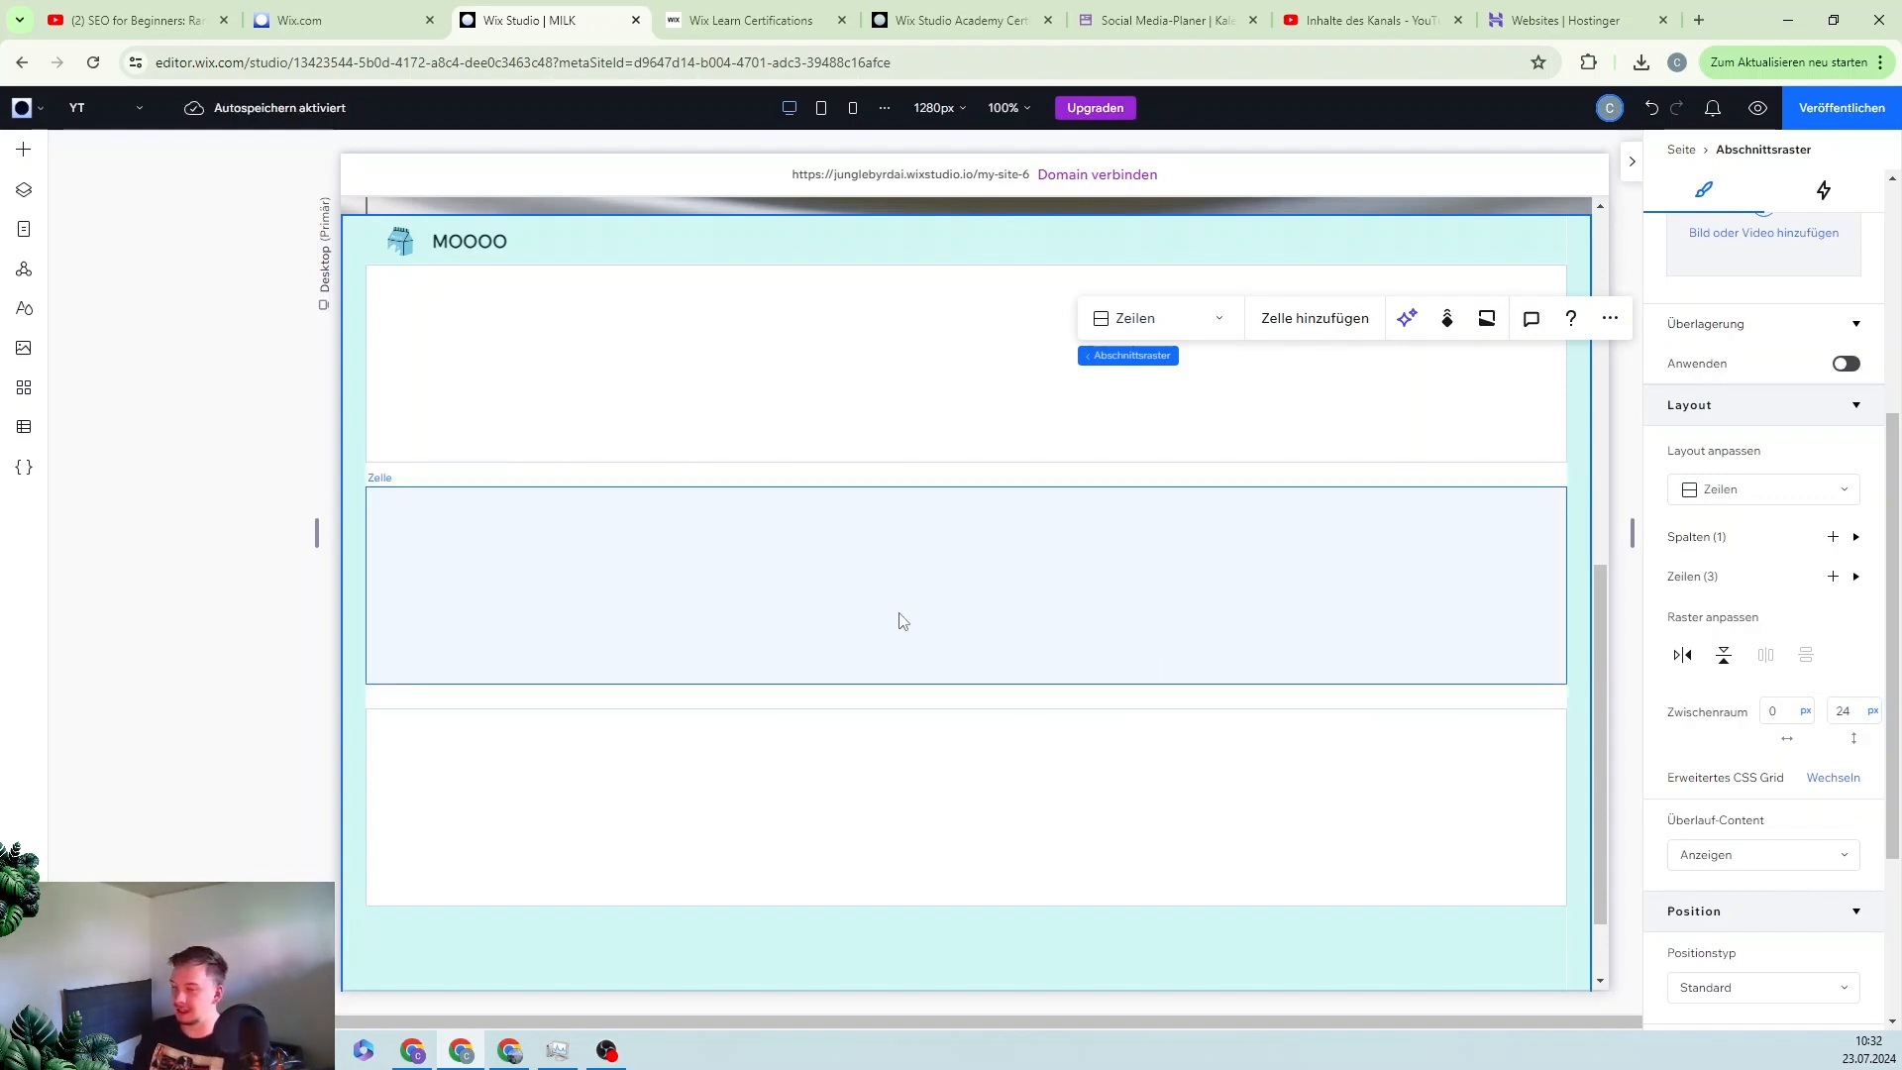
- Split the top row's cell vertically into a narrow left cell and a wide right cell with a 24 px column gap
{"action": "scroll", "coordinate": [903, 611], "scroll_direction": "up", "scroll_amount": 2}
{"action": "left_click", "coordinate": [571, 530]}
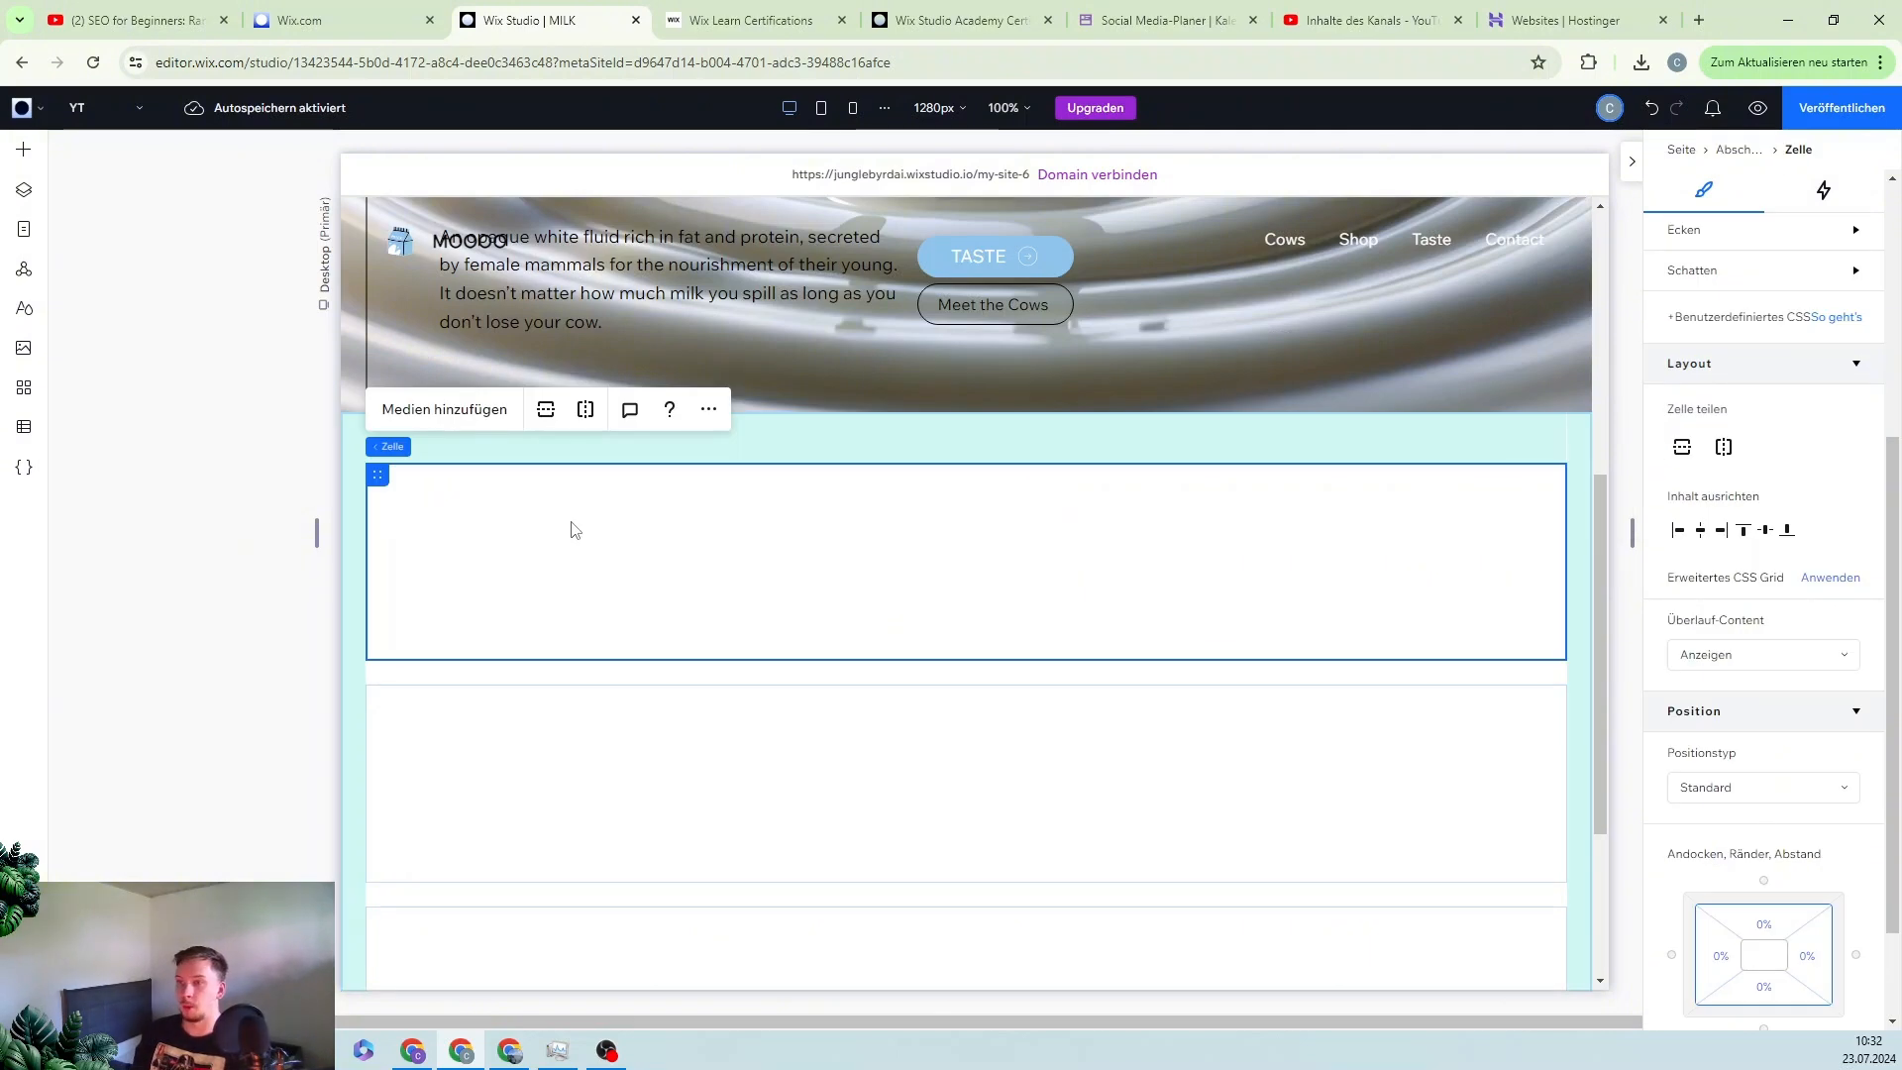
{"action": "scroll", "coordinate": [791, 560], "scroll_direction": "down", "scroll_amount": 2}
{"action": "scroll", "coordinate": [789, 565], "scroll_direction": "up", "scroll_amount": 2}
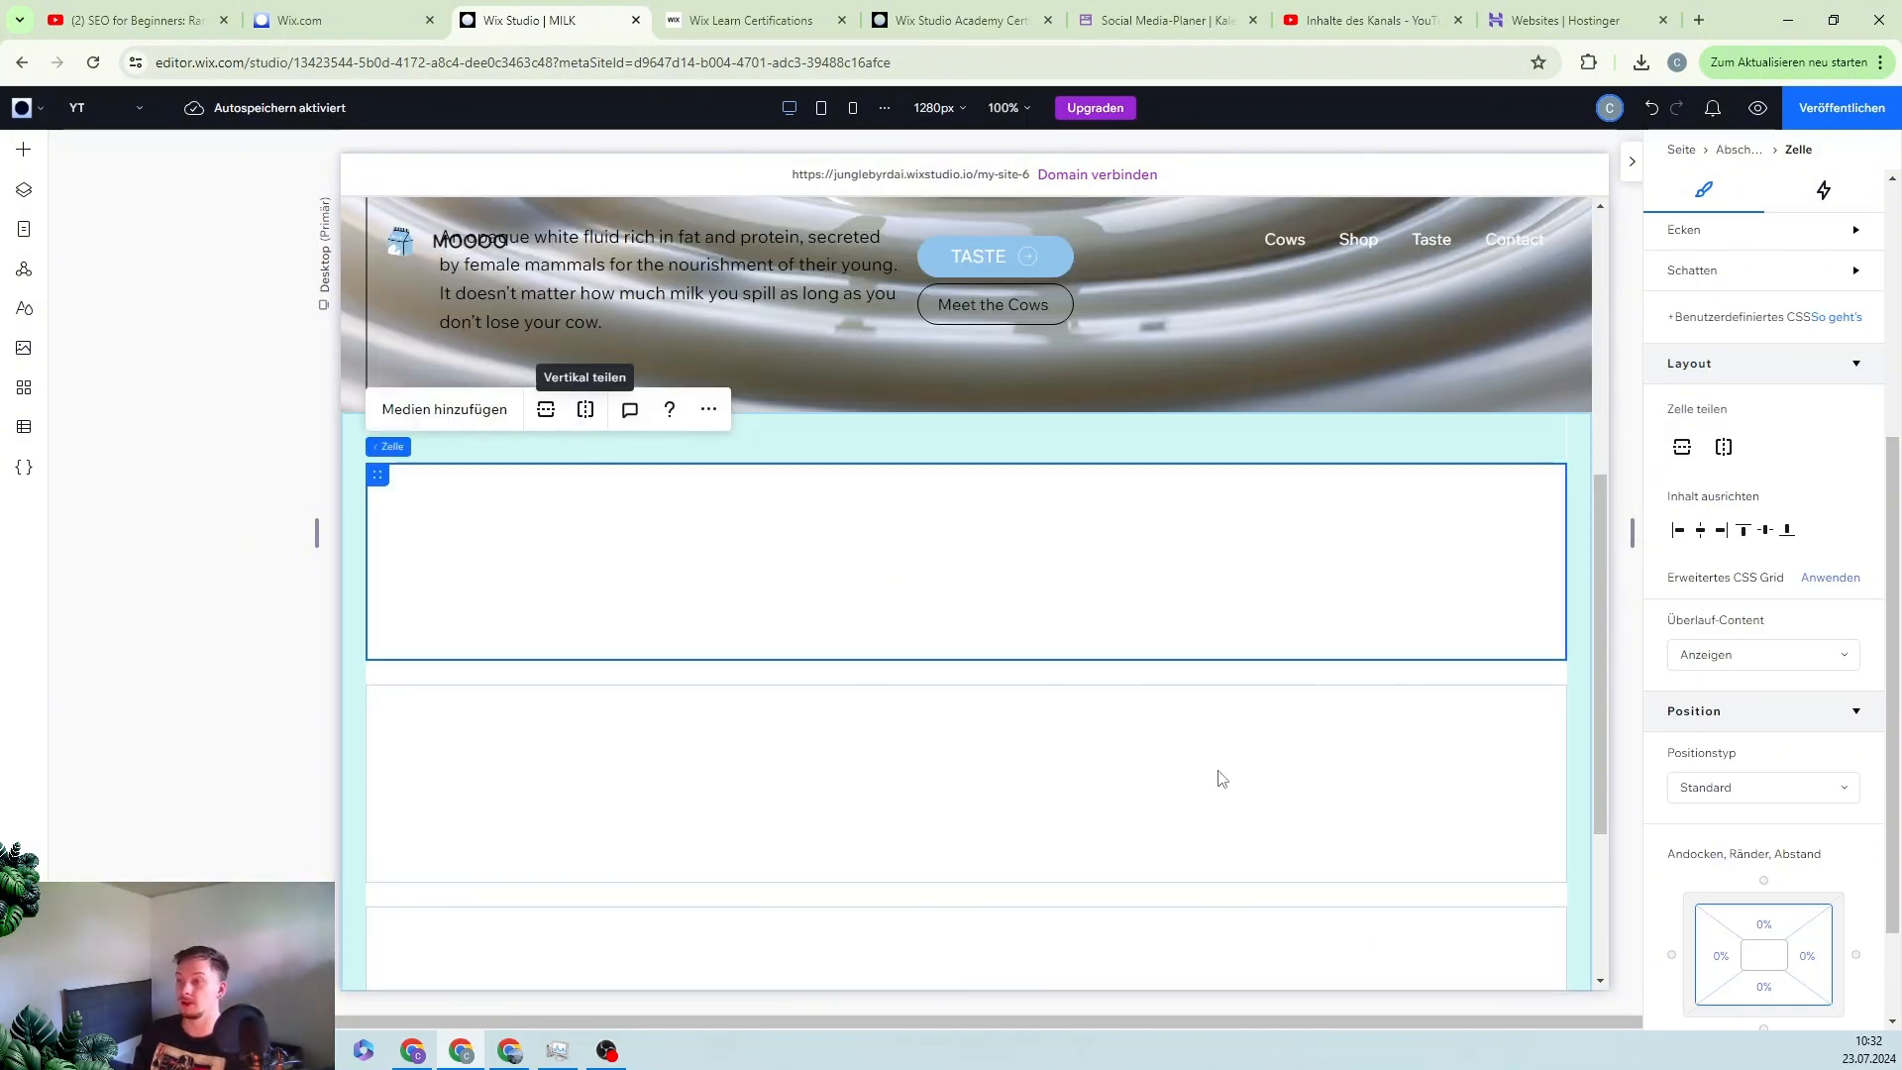
{"action": "left_click", "coordinate": [667, 561]}
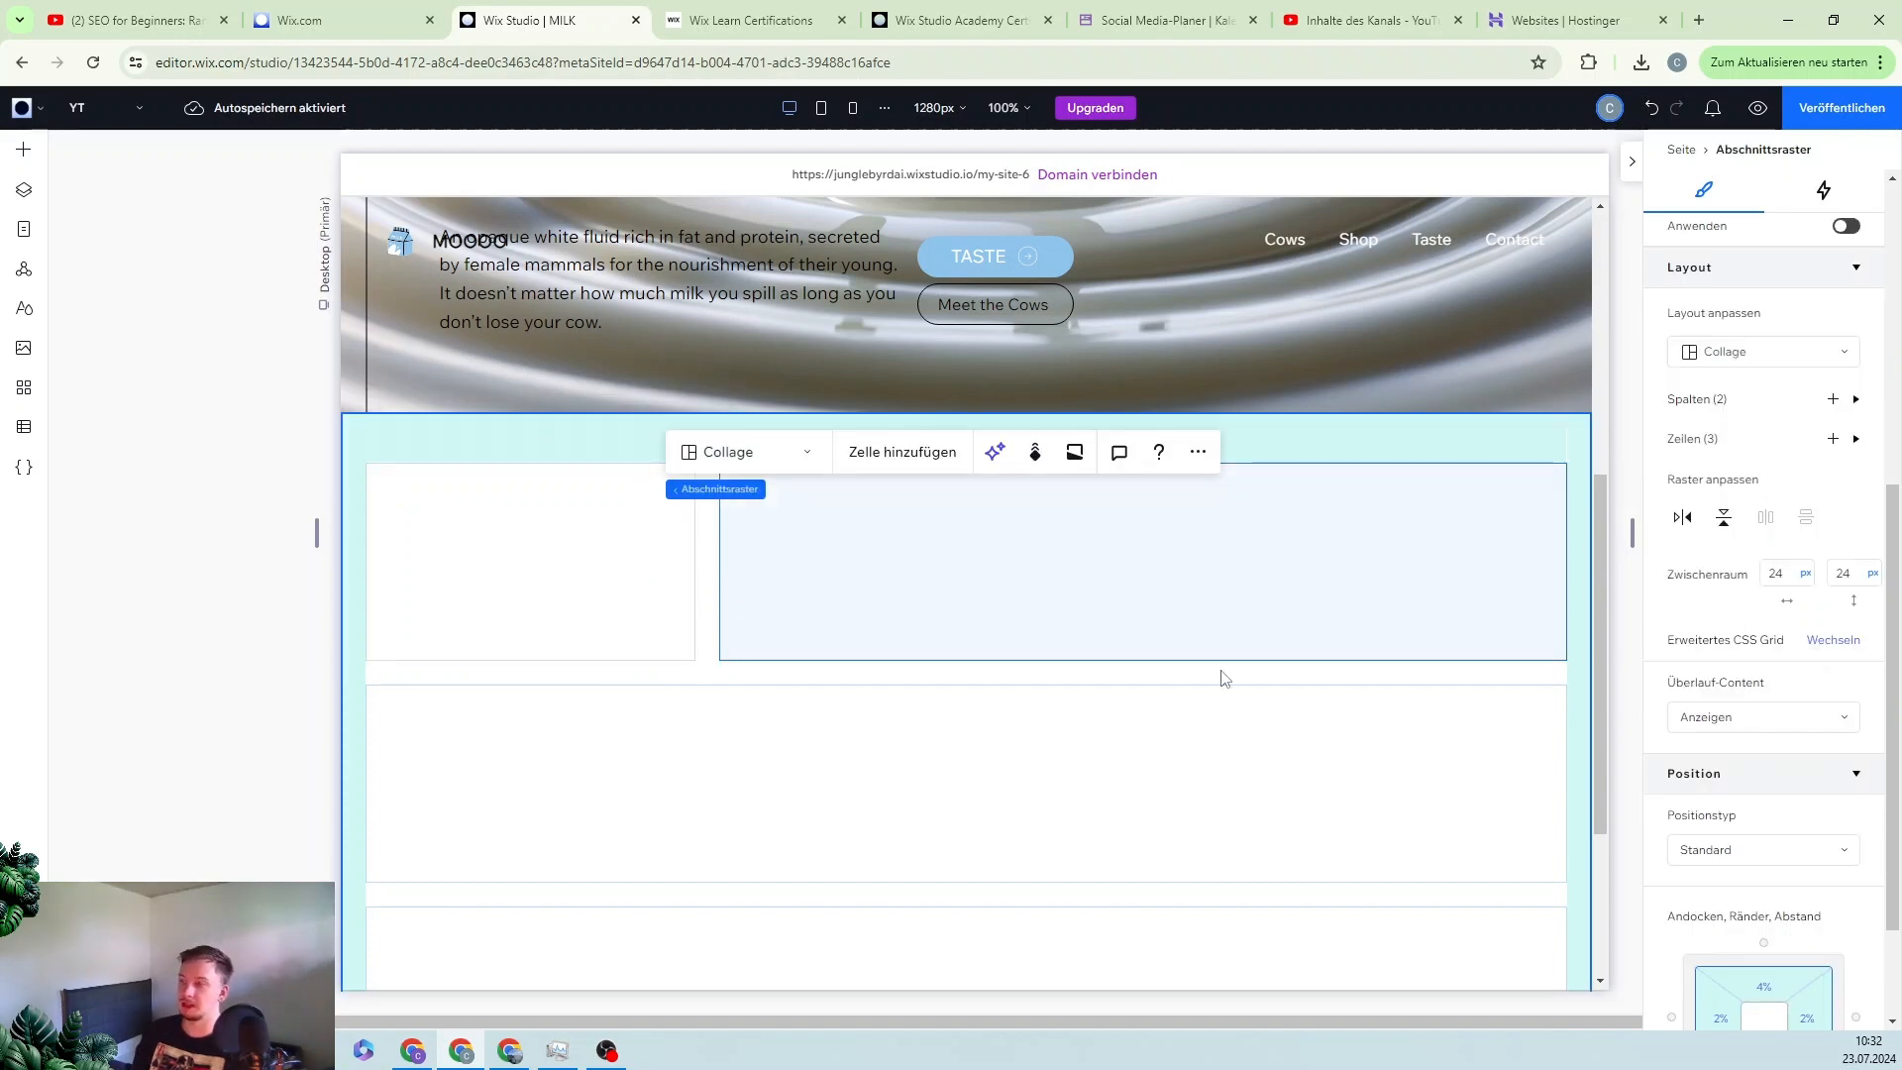
- Give the top row's wide right cell a 2 px light-blue border at 100% opacity, using the saved colour #8FC4EC
{"action": "left_click", "coordinate": [589, 649]}
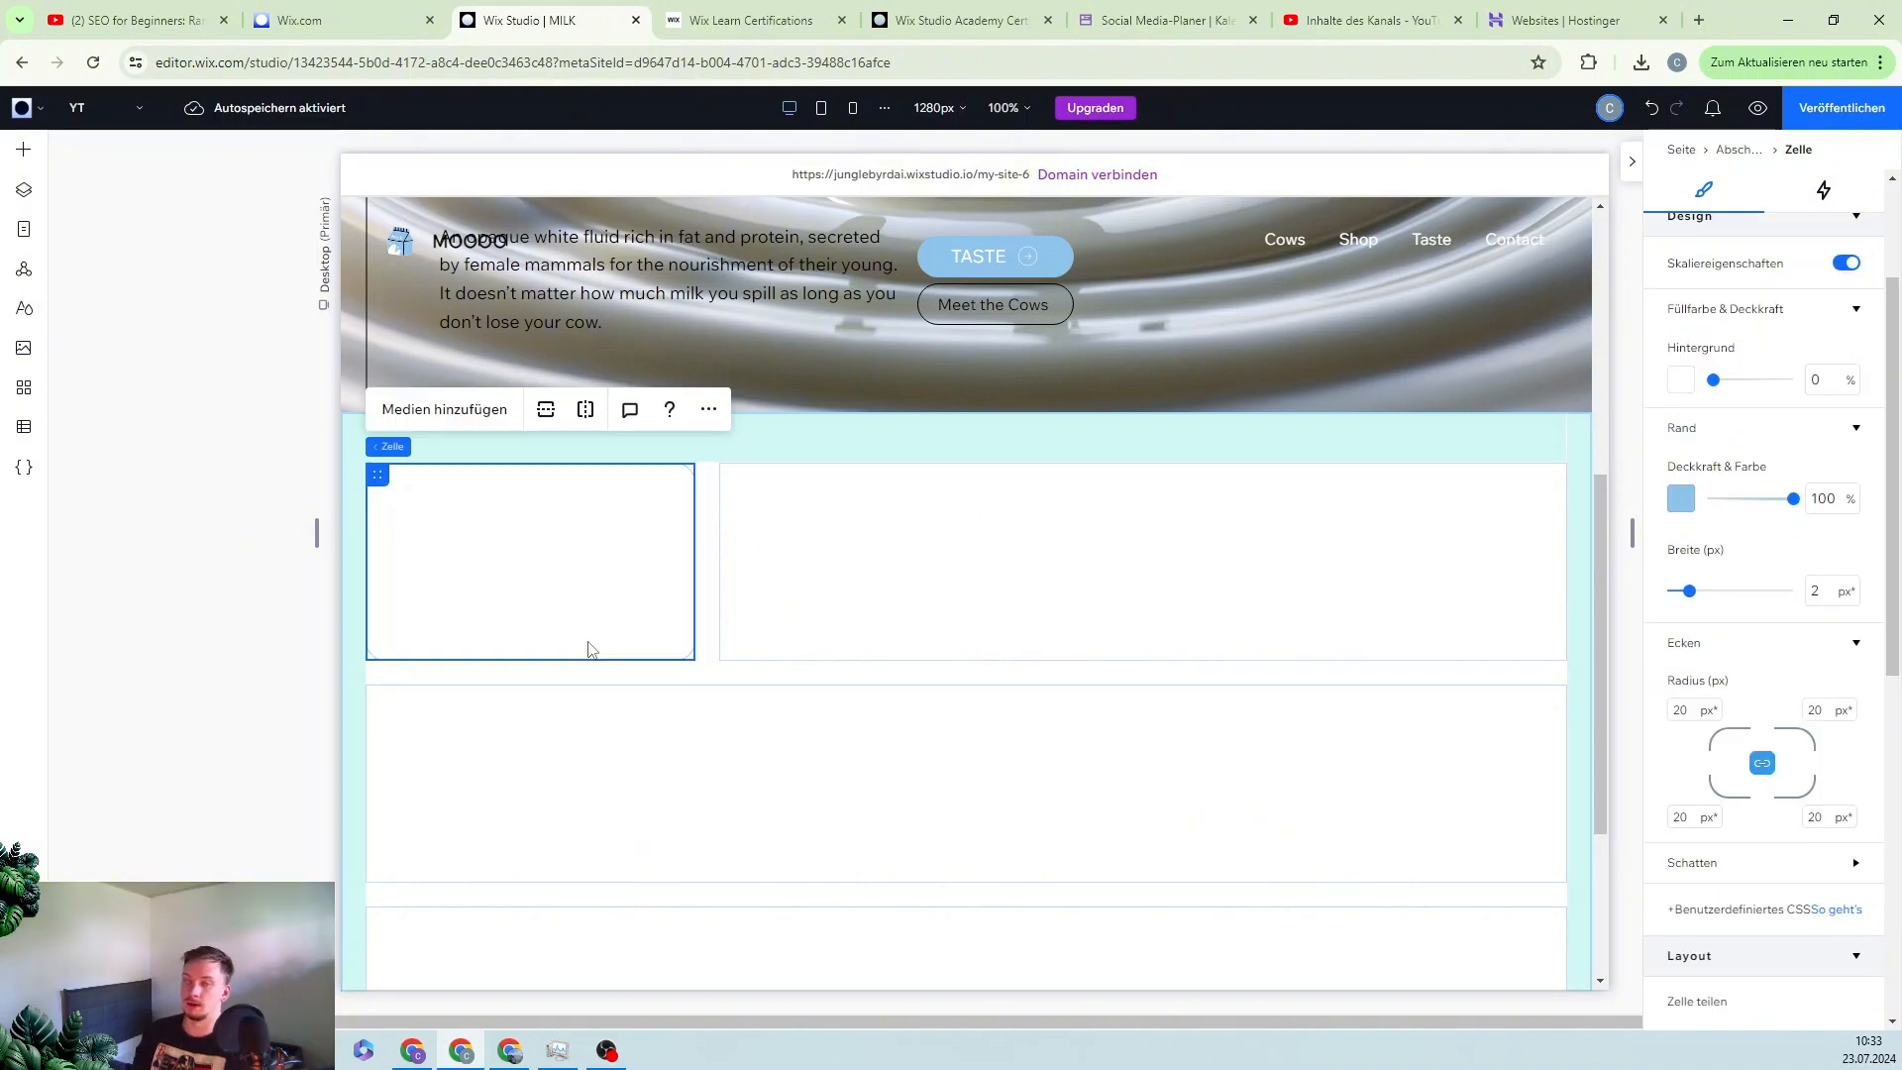
{"action": "left_click", "coordinate": [762, 498]}
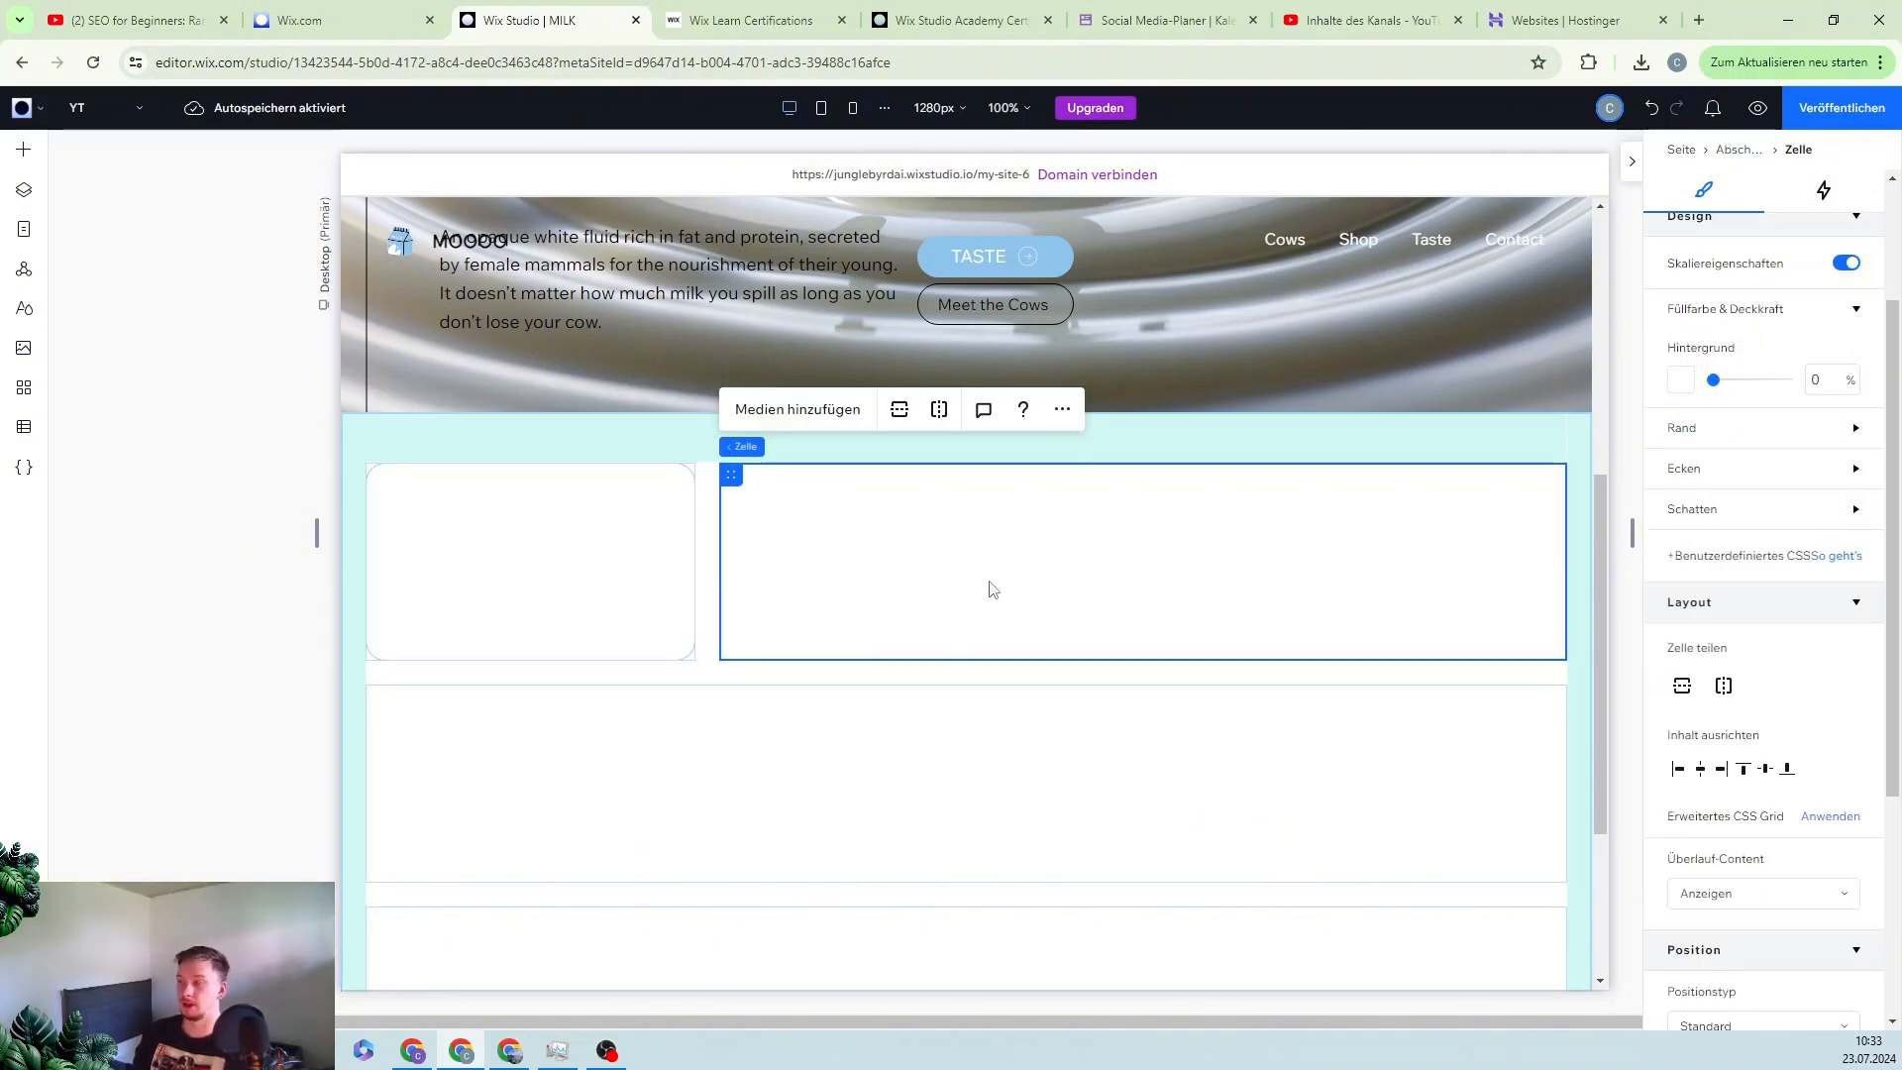
{"action": "left_click", "coordinate": [1702, 436]}
{"action": "left_click", "coordinate": [1680, 500]}
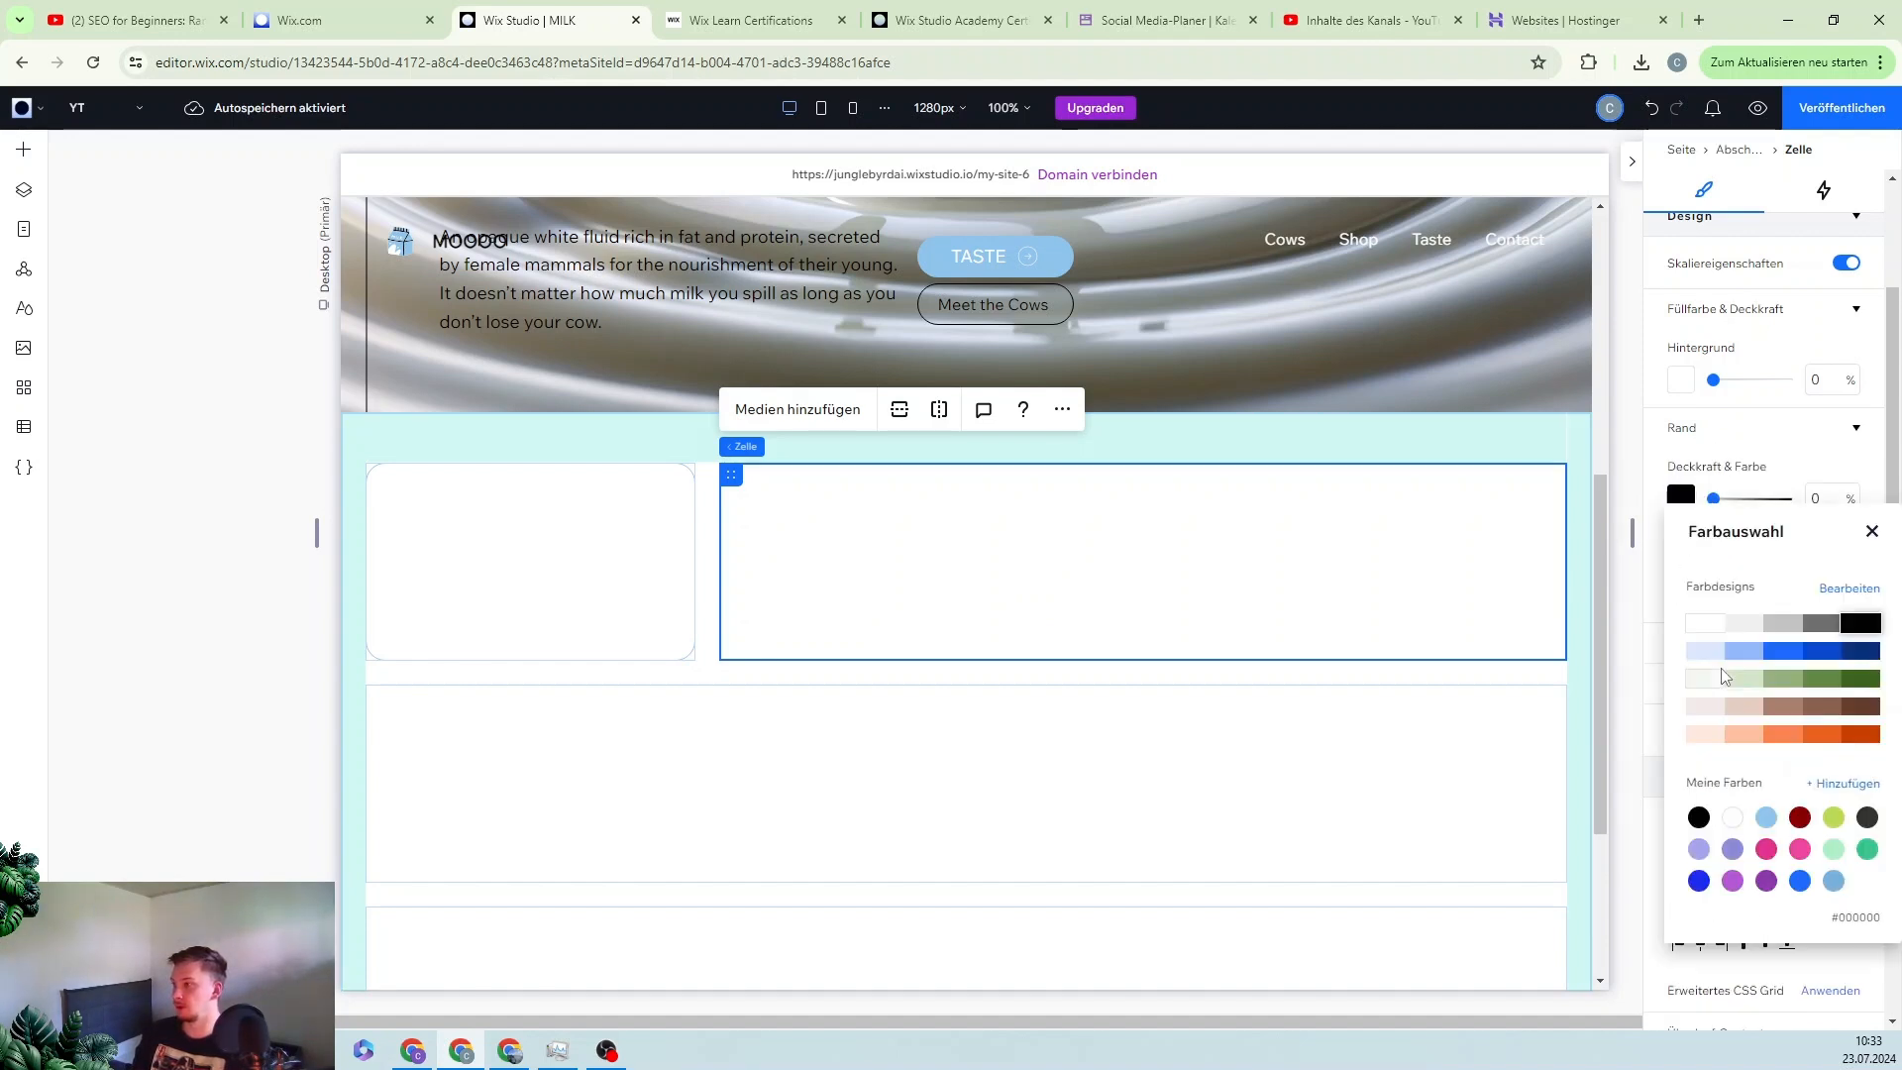
{"action": "left_click", "coordinate": [1767, 817]}
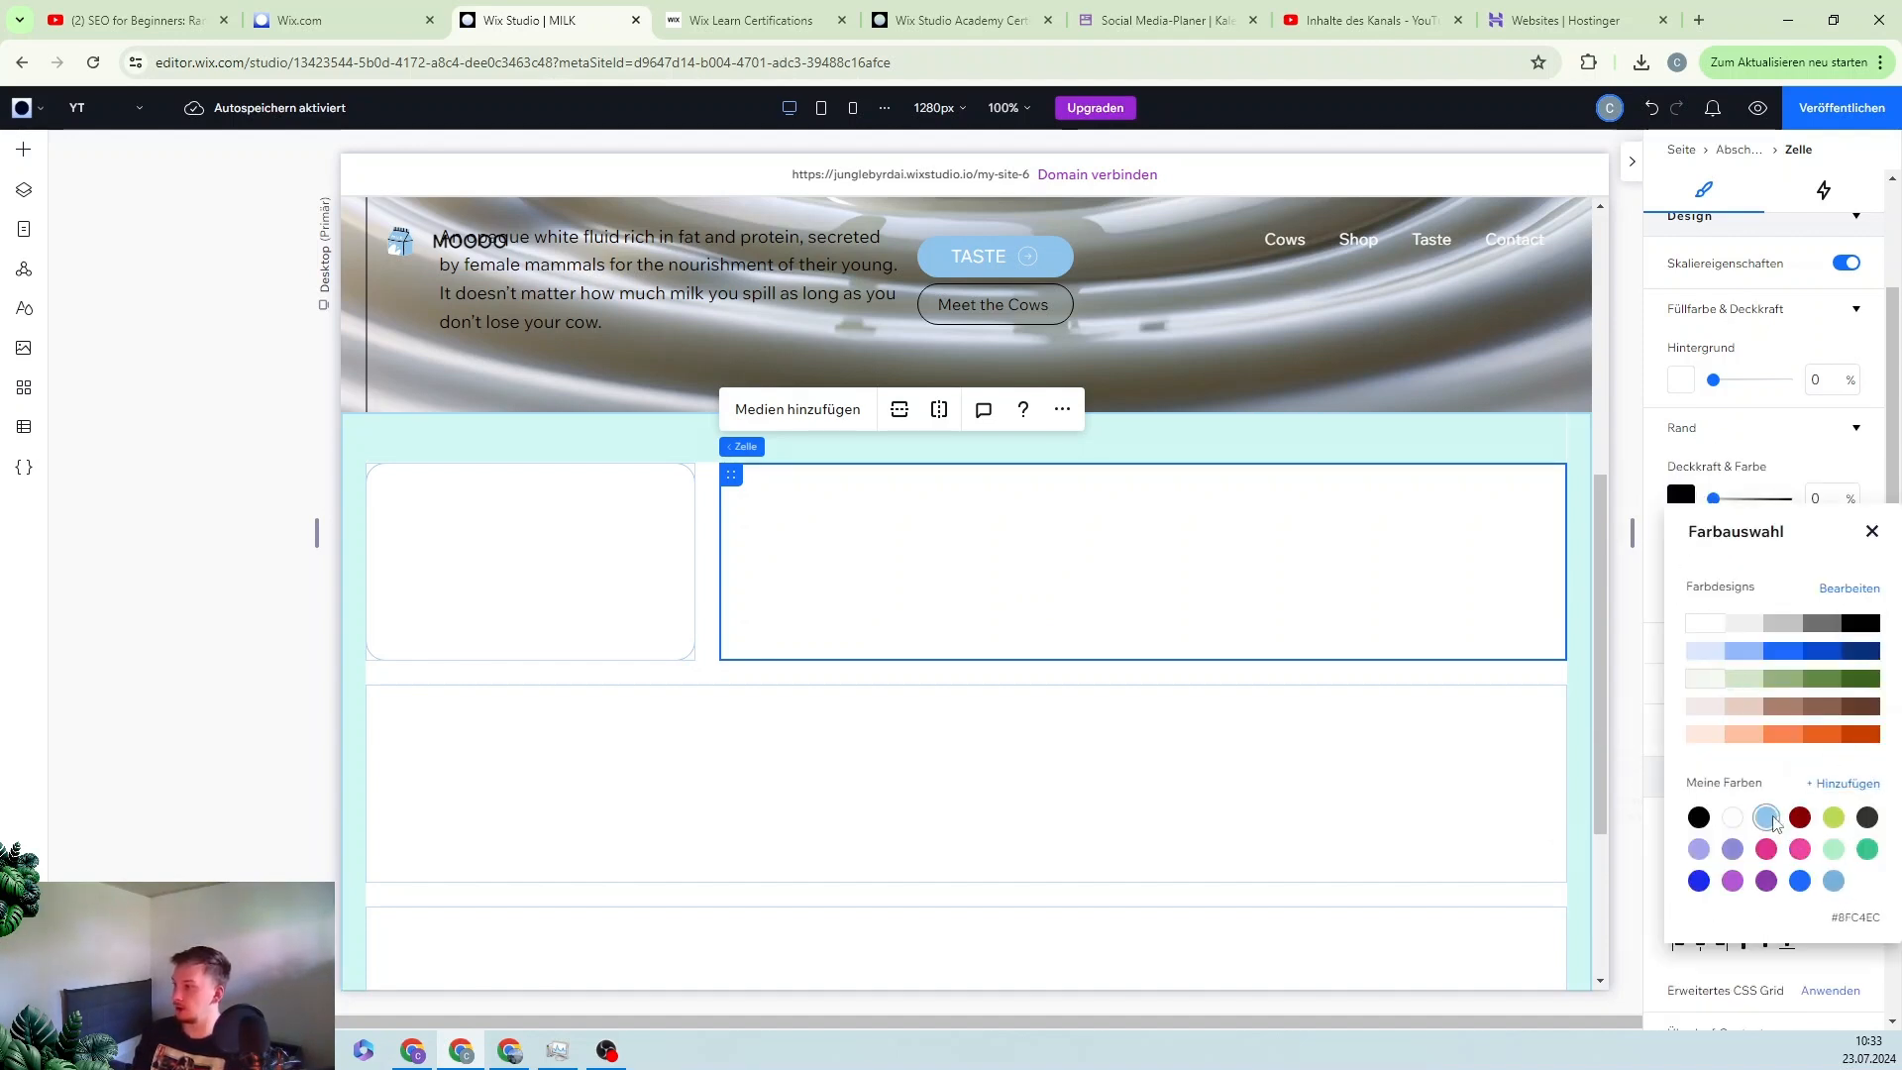
{"action": "left_click", "coordinate": [1872, 529]}
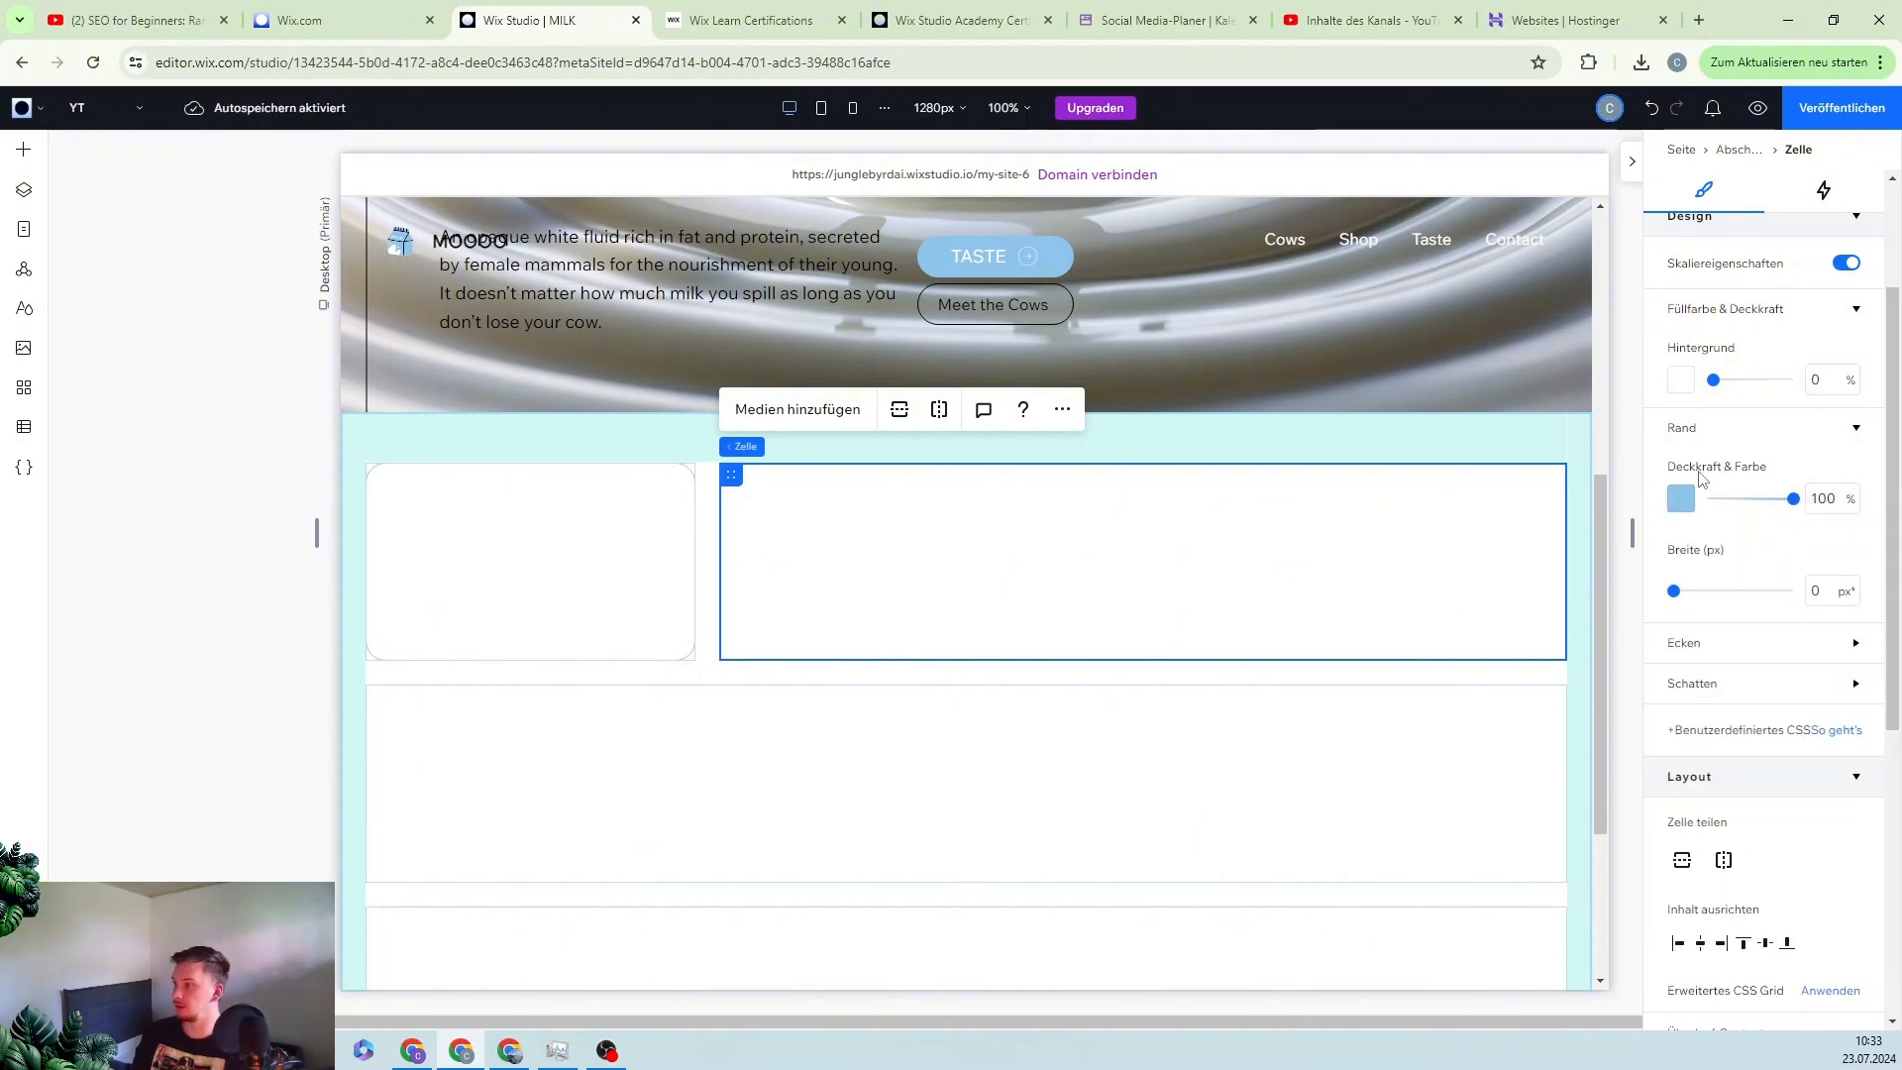
{"action": "left_click_drag", "start_coordinate": [1674, 599], "coordinate": [1686, 602]}
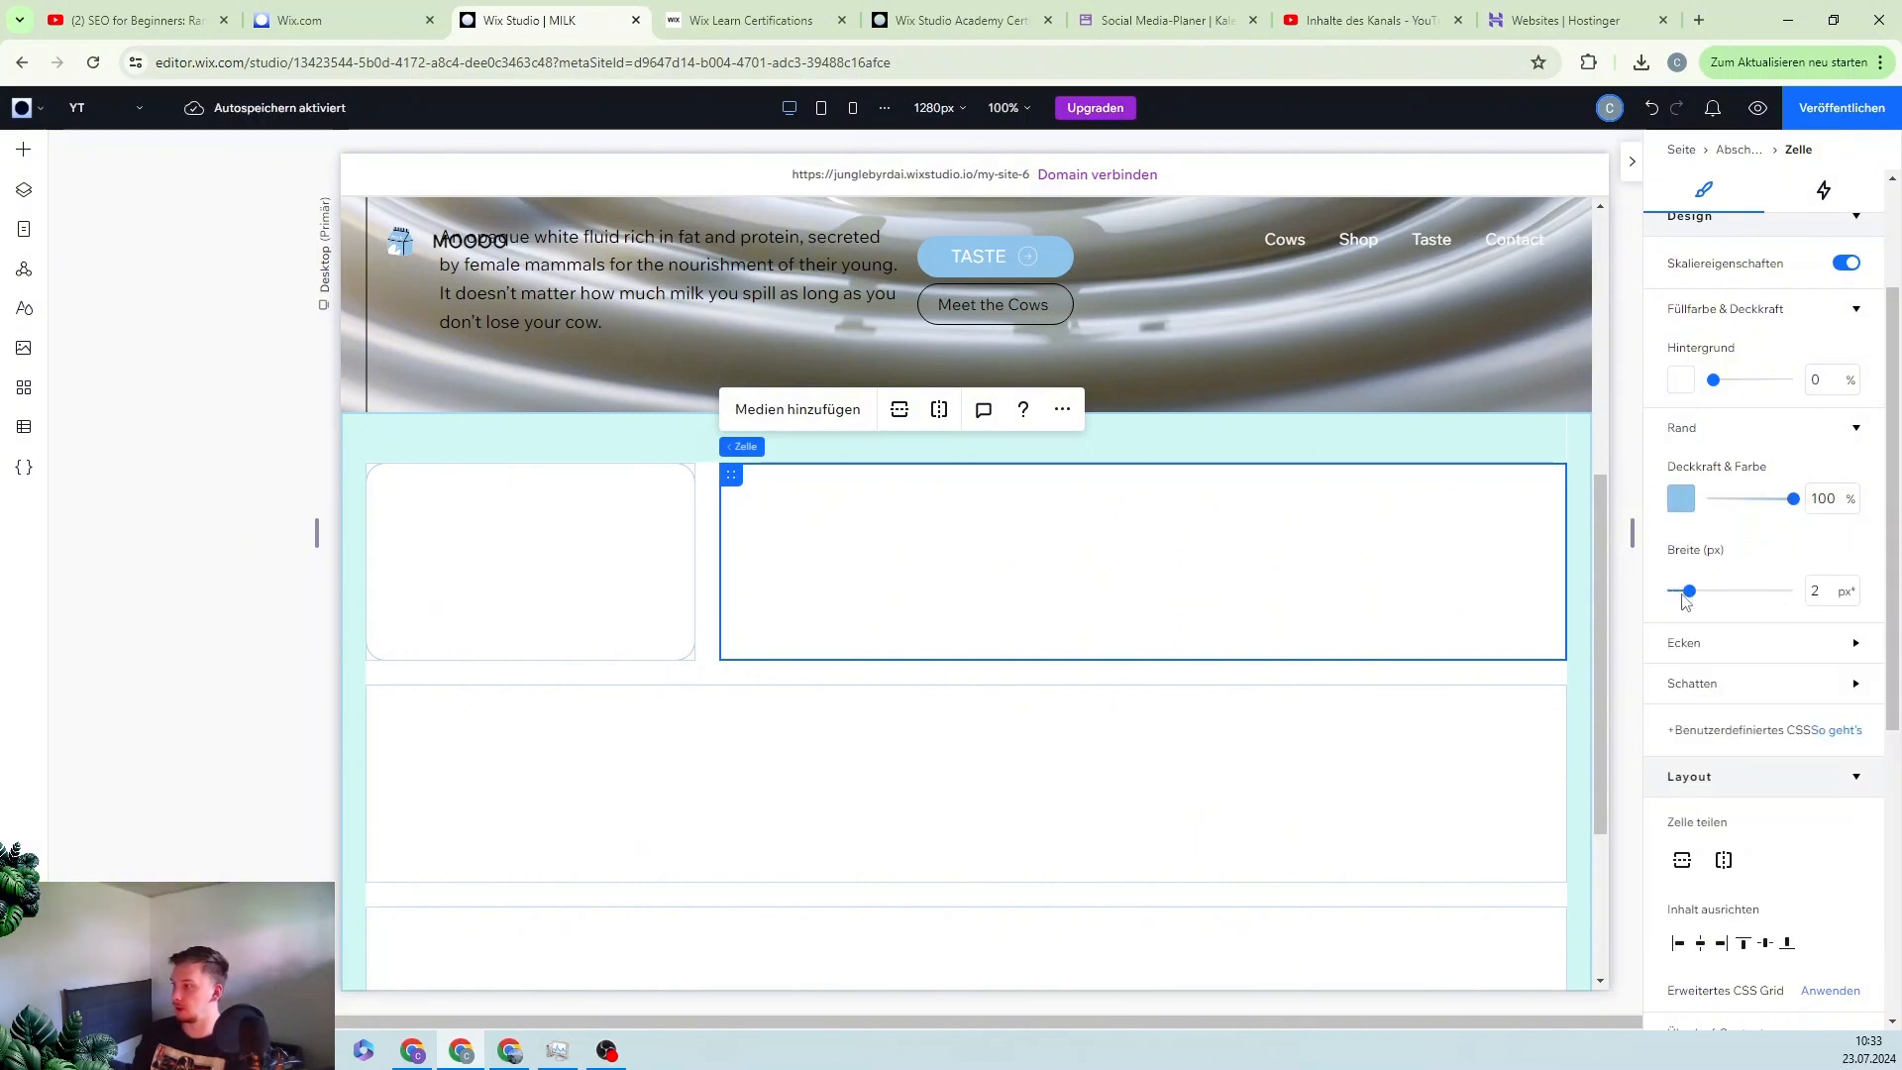
- Round all four corners of the top row's wide right cell with a 20 px radius
{"action": "left_click", "coordinate": [1745, 657]}
{"action": "left_click", "coordinate": [1696, 709]}
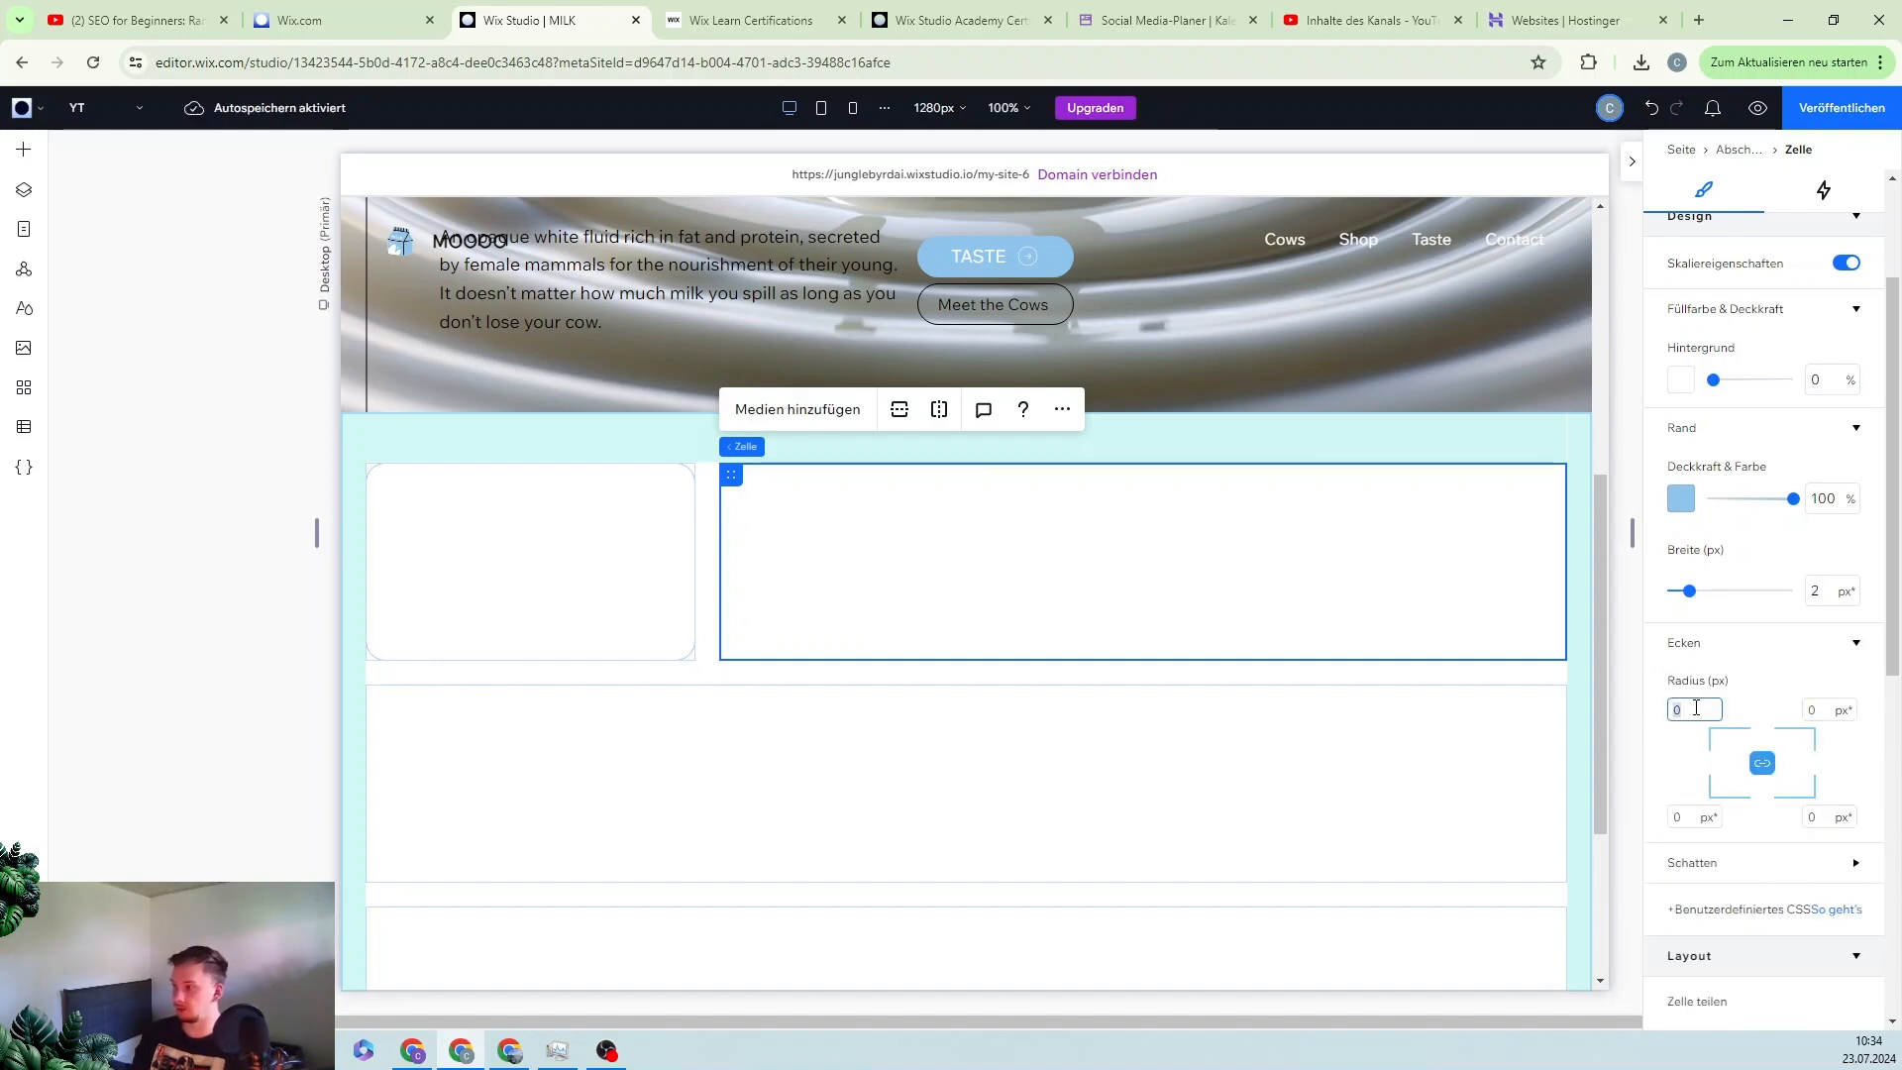
{"action": "type", "text": "20"}
- Add the glass-of-milk product photo from the site files to the top row's narrow left cell and apply its crop
{"action": "left_click", "coordinate": [444, 495]}
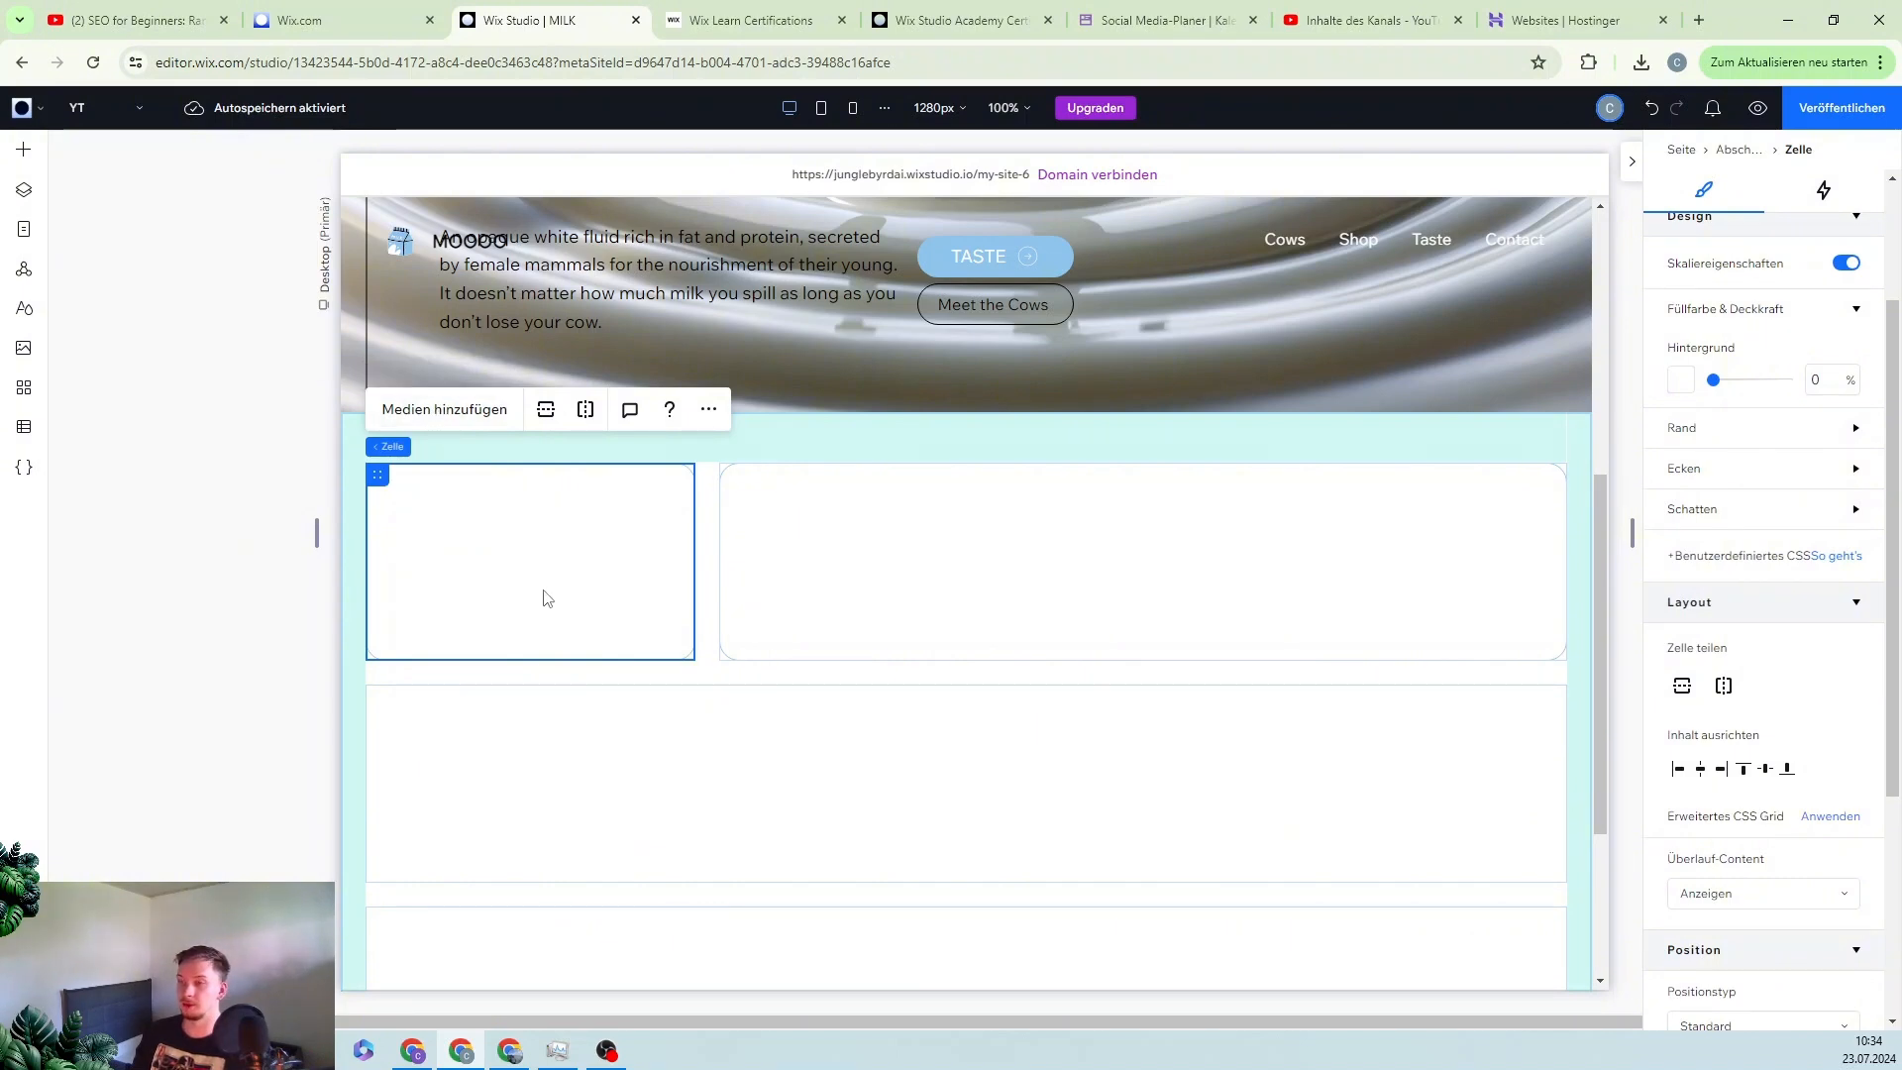
{"action": "left_click", "coordinate": [457, 411]}
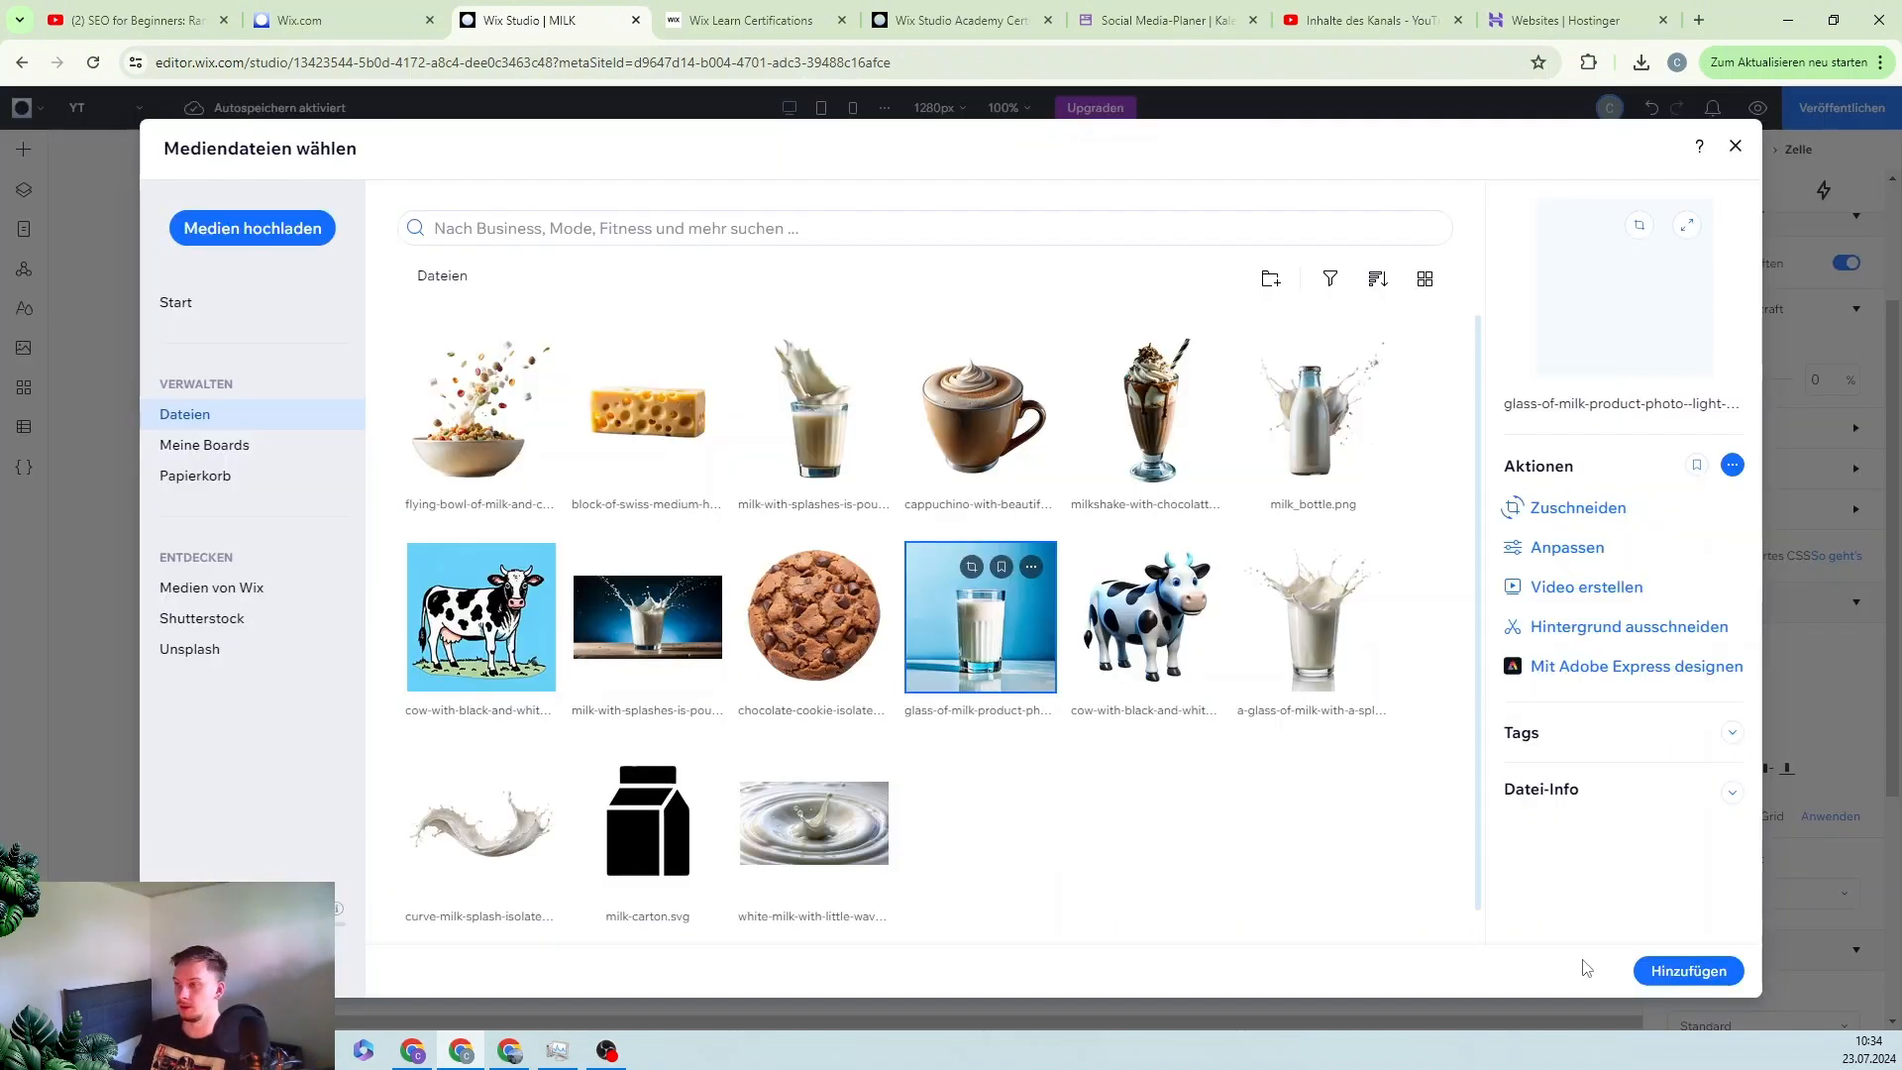
{"action": "left_click", "coordinate": [1684, 970]}
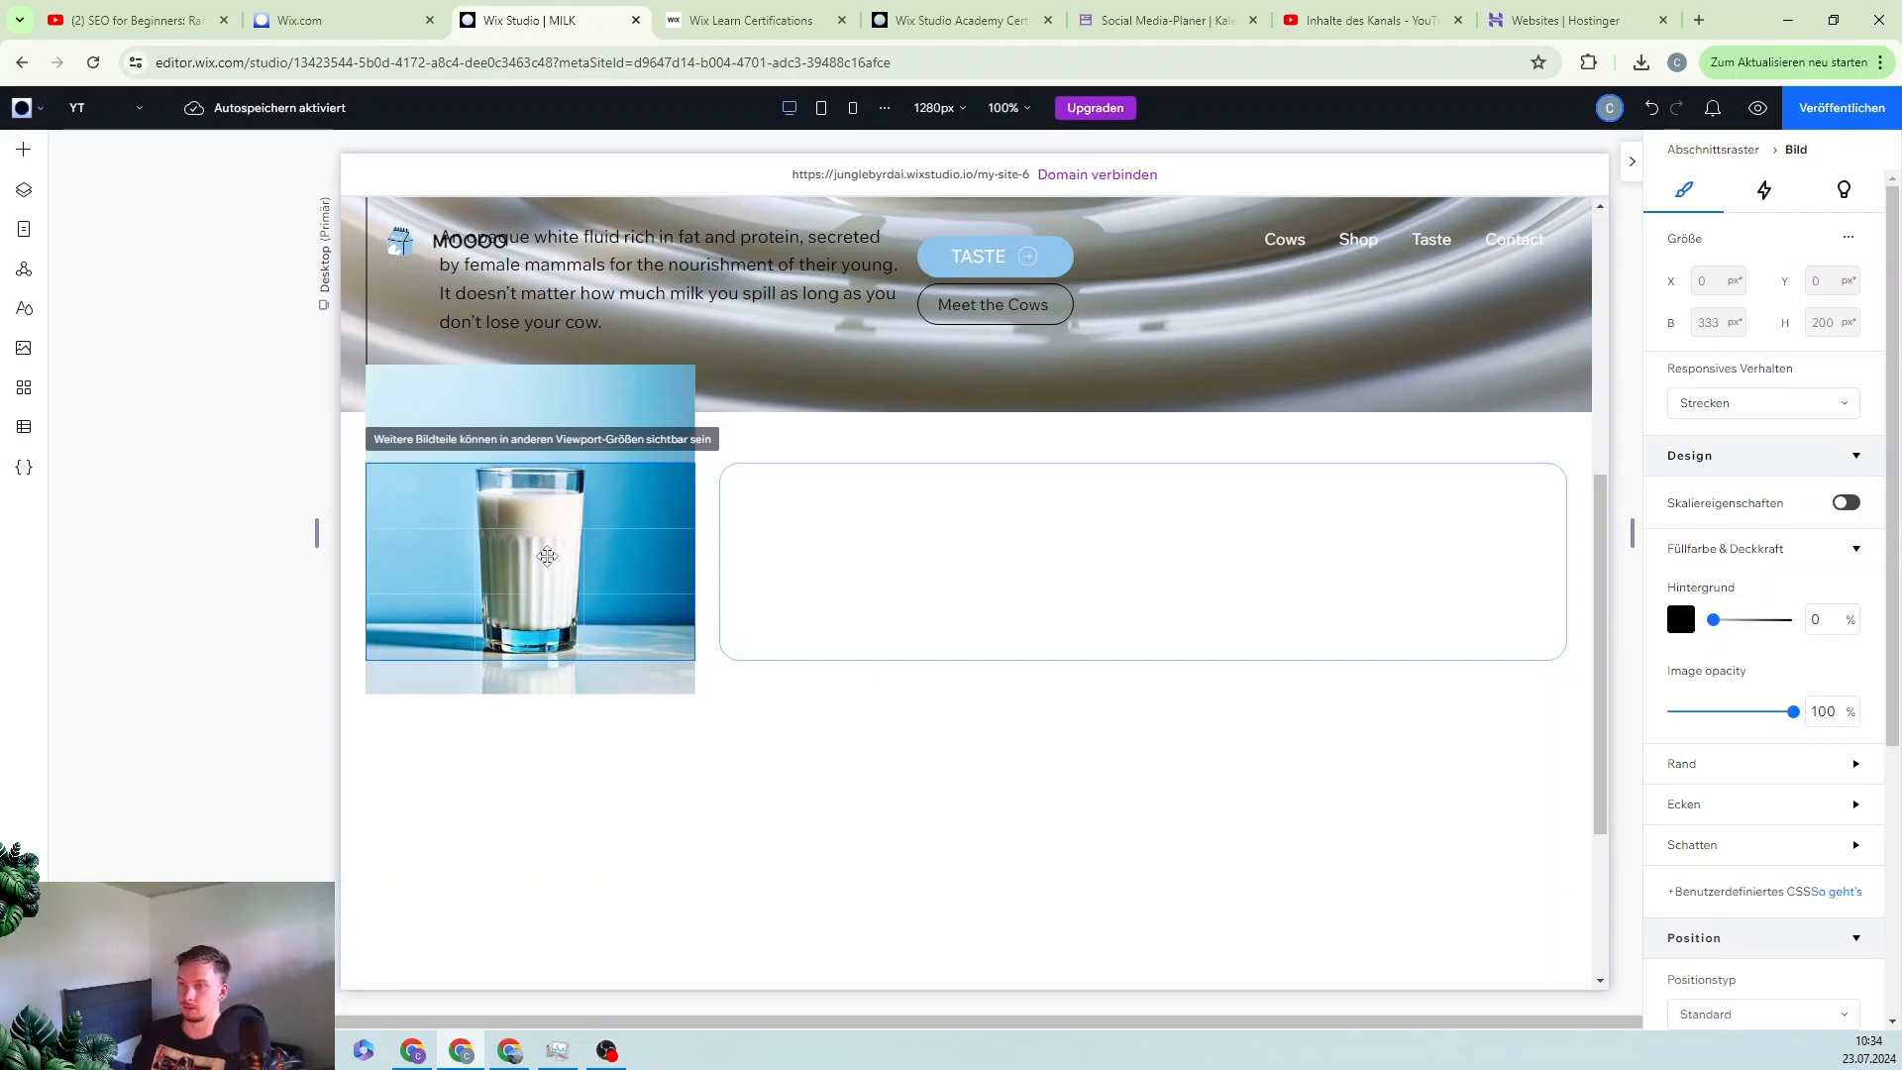
{"action": "double_click", "coordinate": [545, 555]}
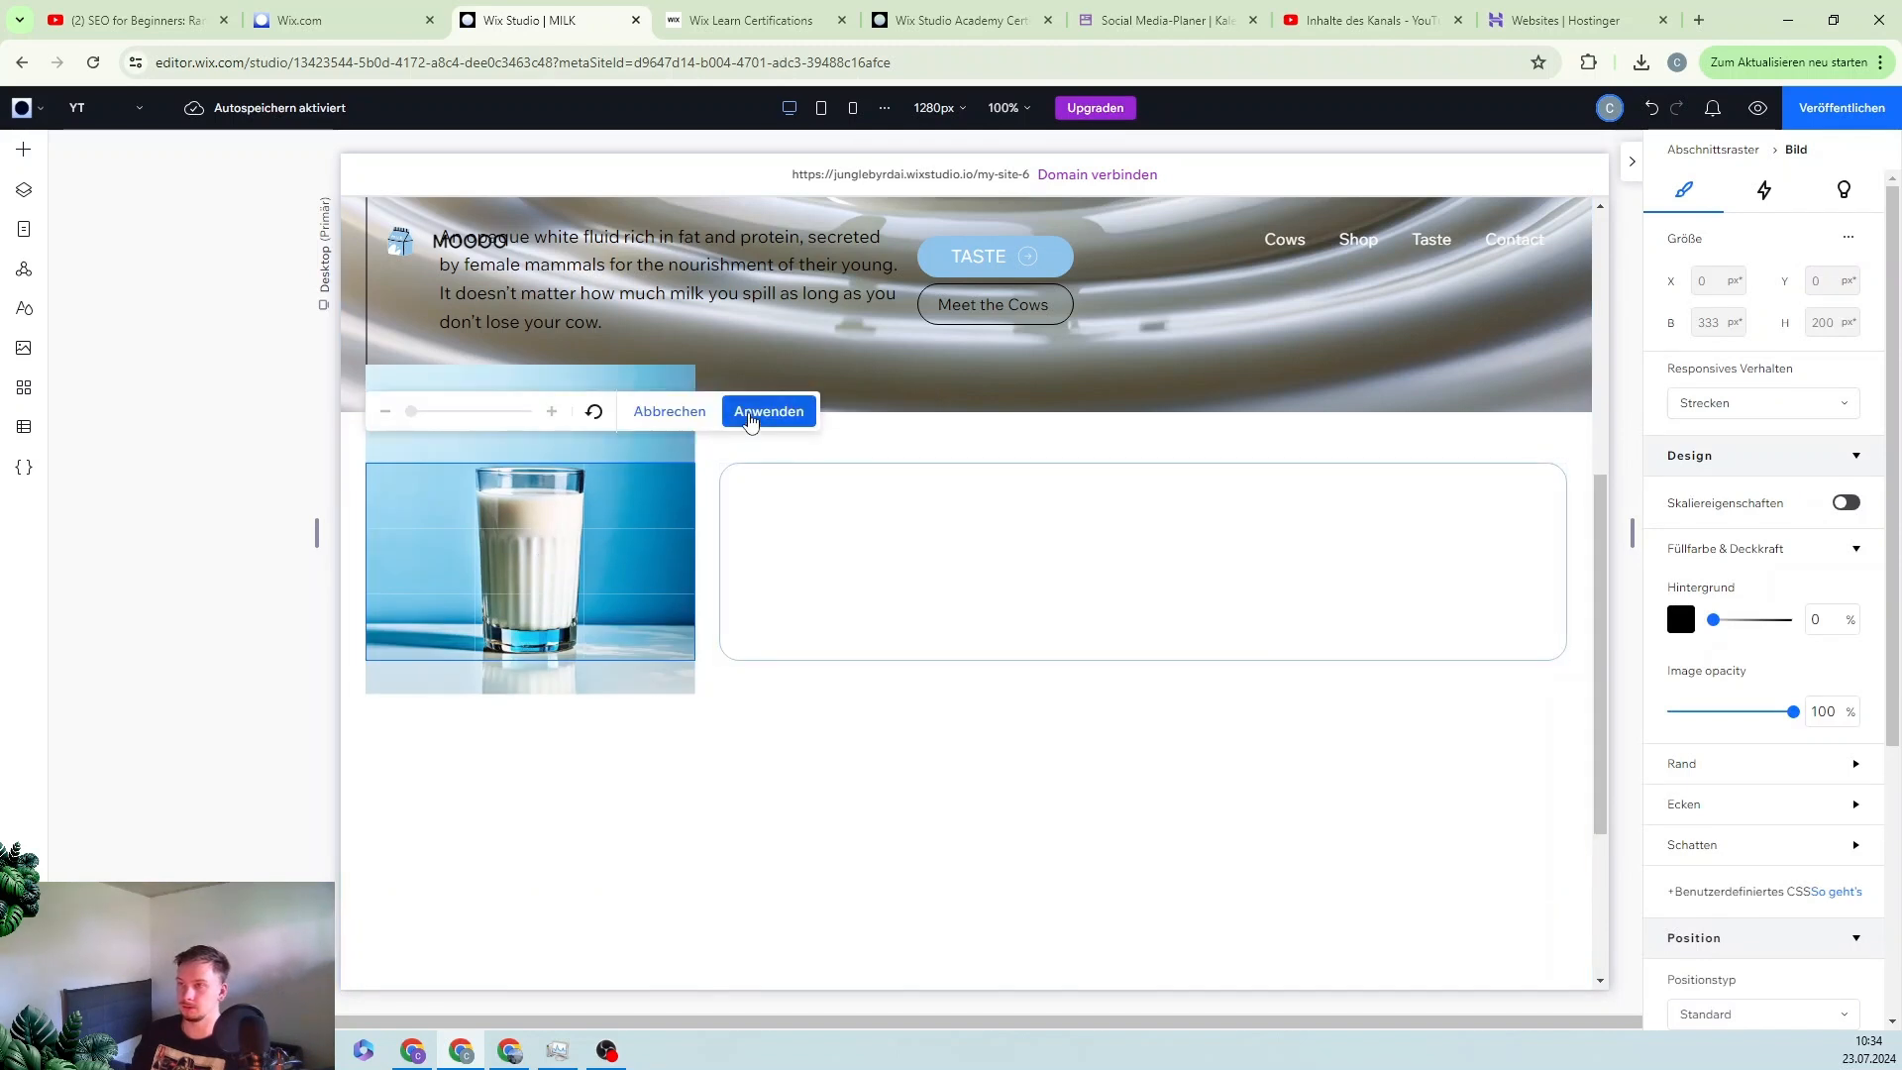
{"action": "left_click", "coordinate": [768, 411]}
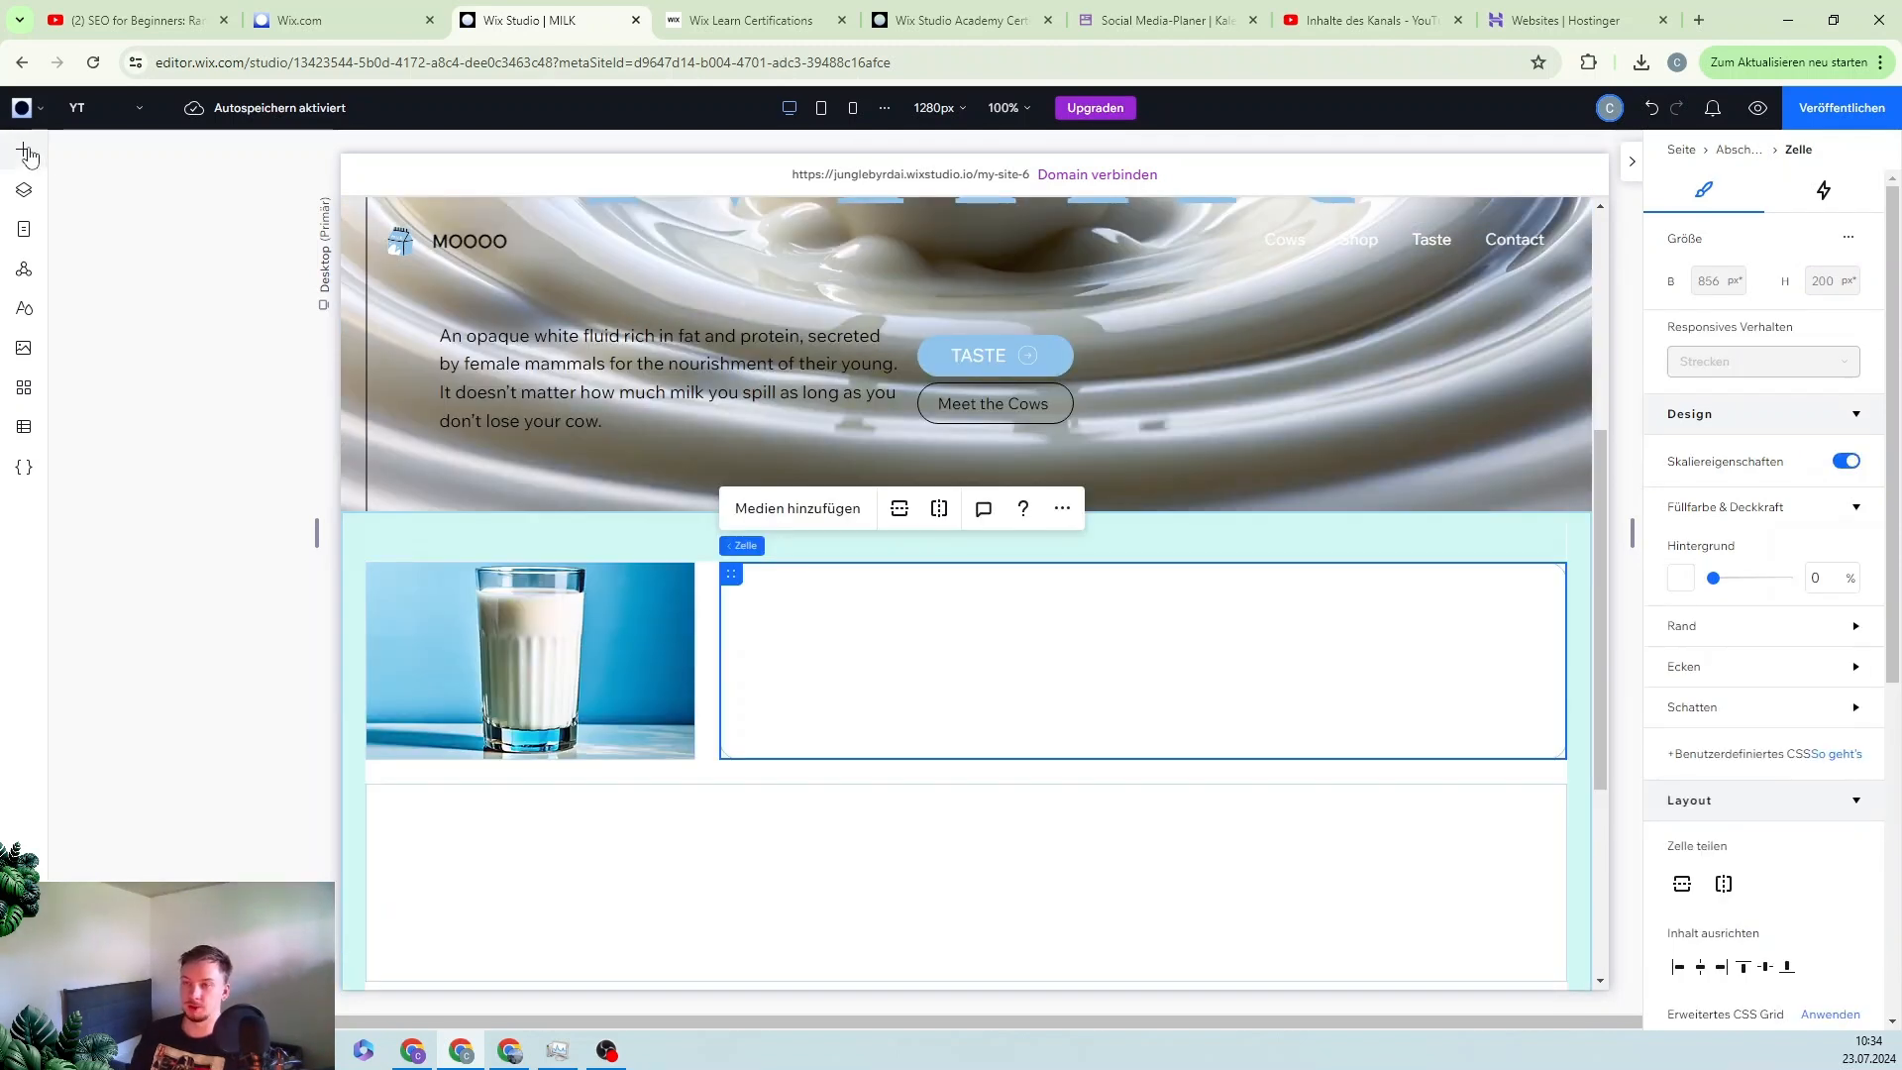
- Add a Heading 2 text to the top row's wide right cell and colour it light blue #8FC4EC
{"action": "left_click", "coordinate": [23, 149]}
{"action": "left_click_drag", "start_coordinate": [462, 312], "coordinate": [1050, 667]}
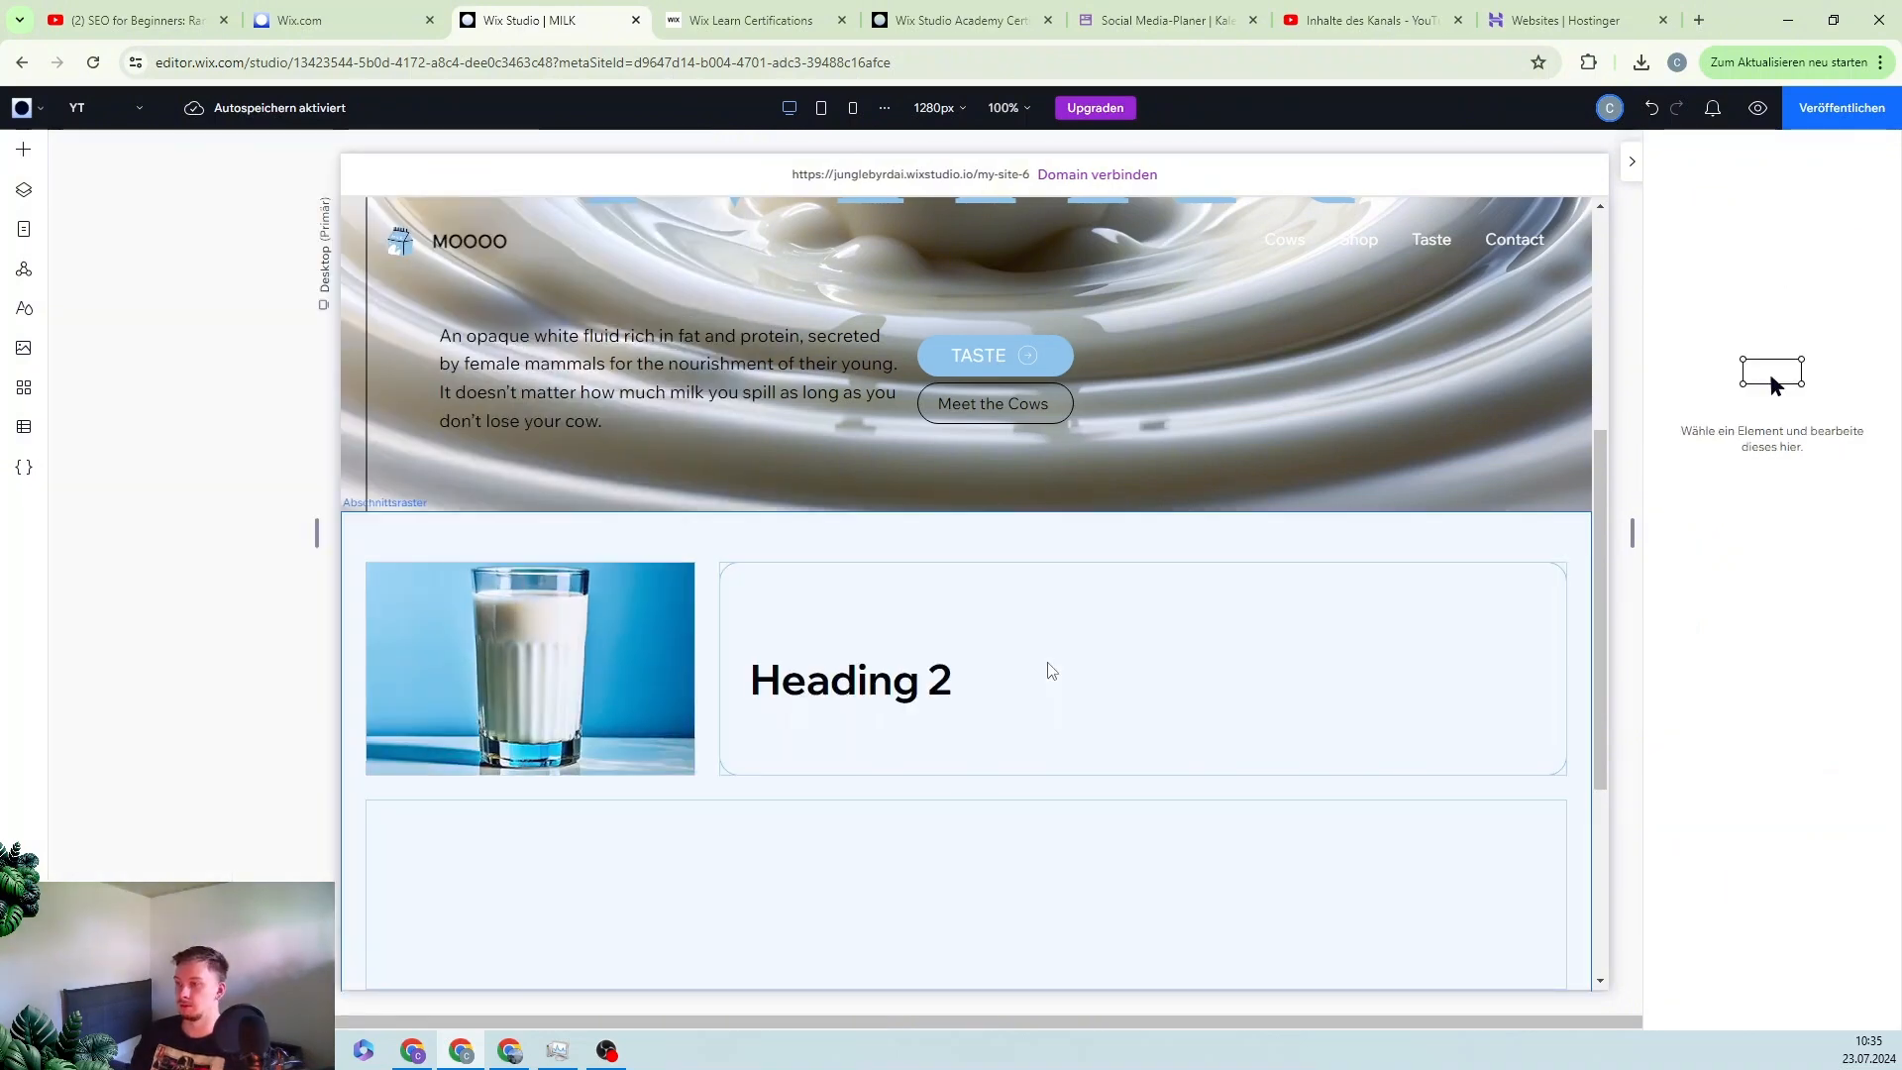
{"action": "left_click", "coordinate": [1105, 699]}
{"action": "left_click", "coordinate": [1845, 890]}
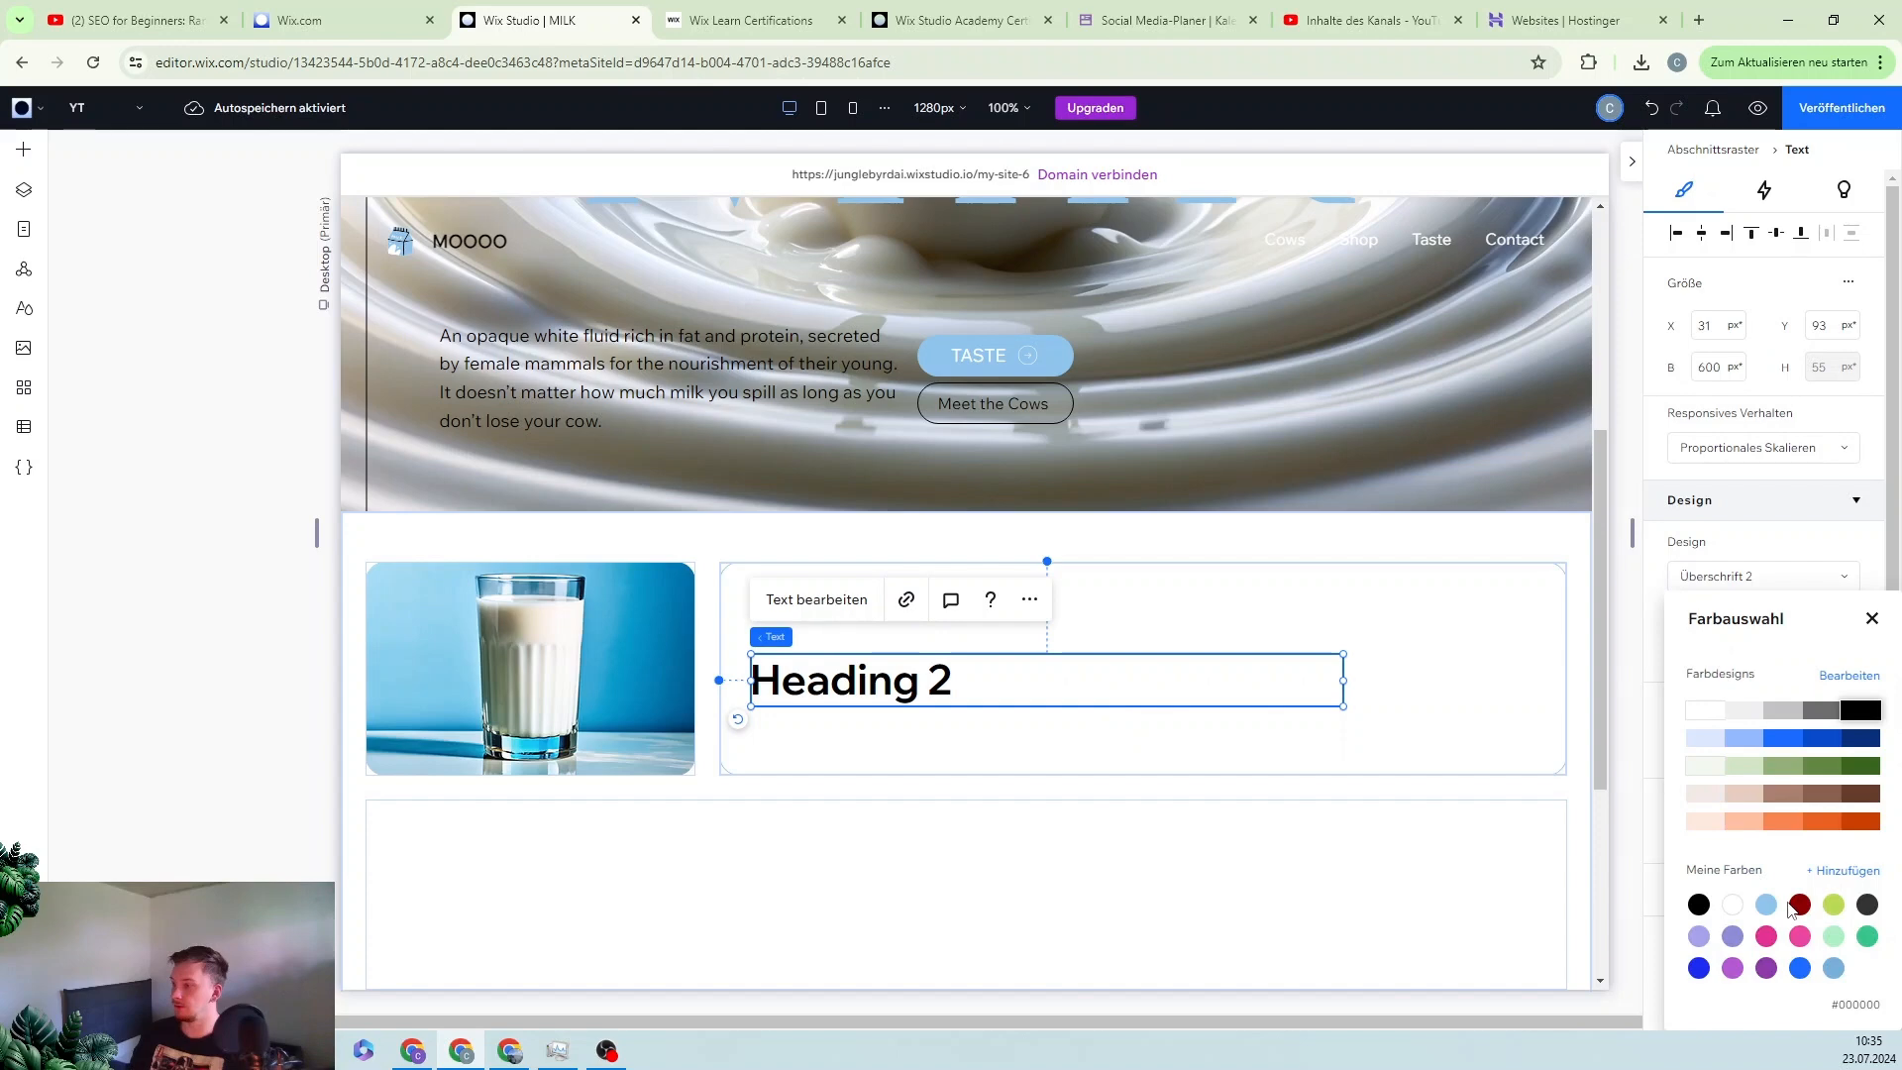
{"action": "left_click", "coordinate": [1766, 905]}
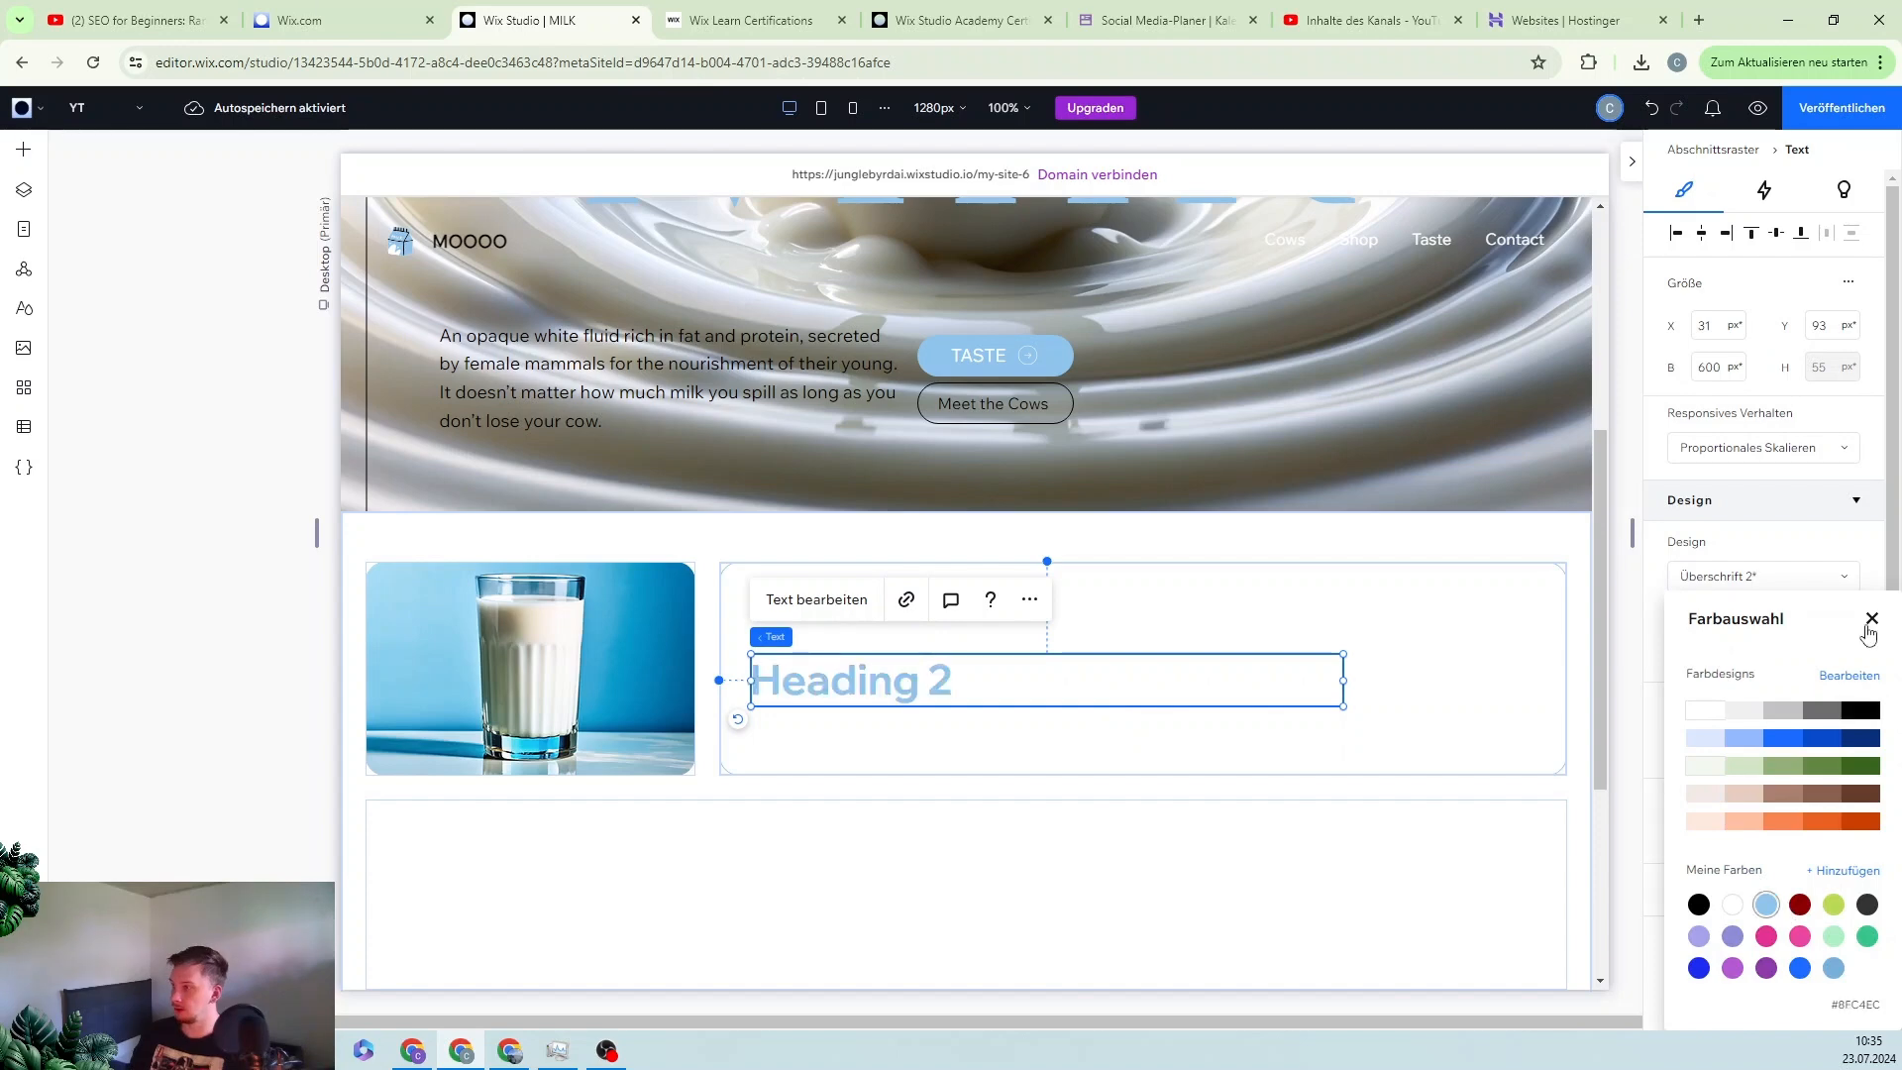
{"action": "left_click", "coordinate": [1870, 620]}
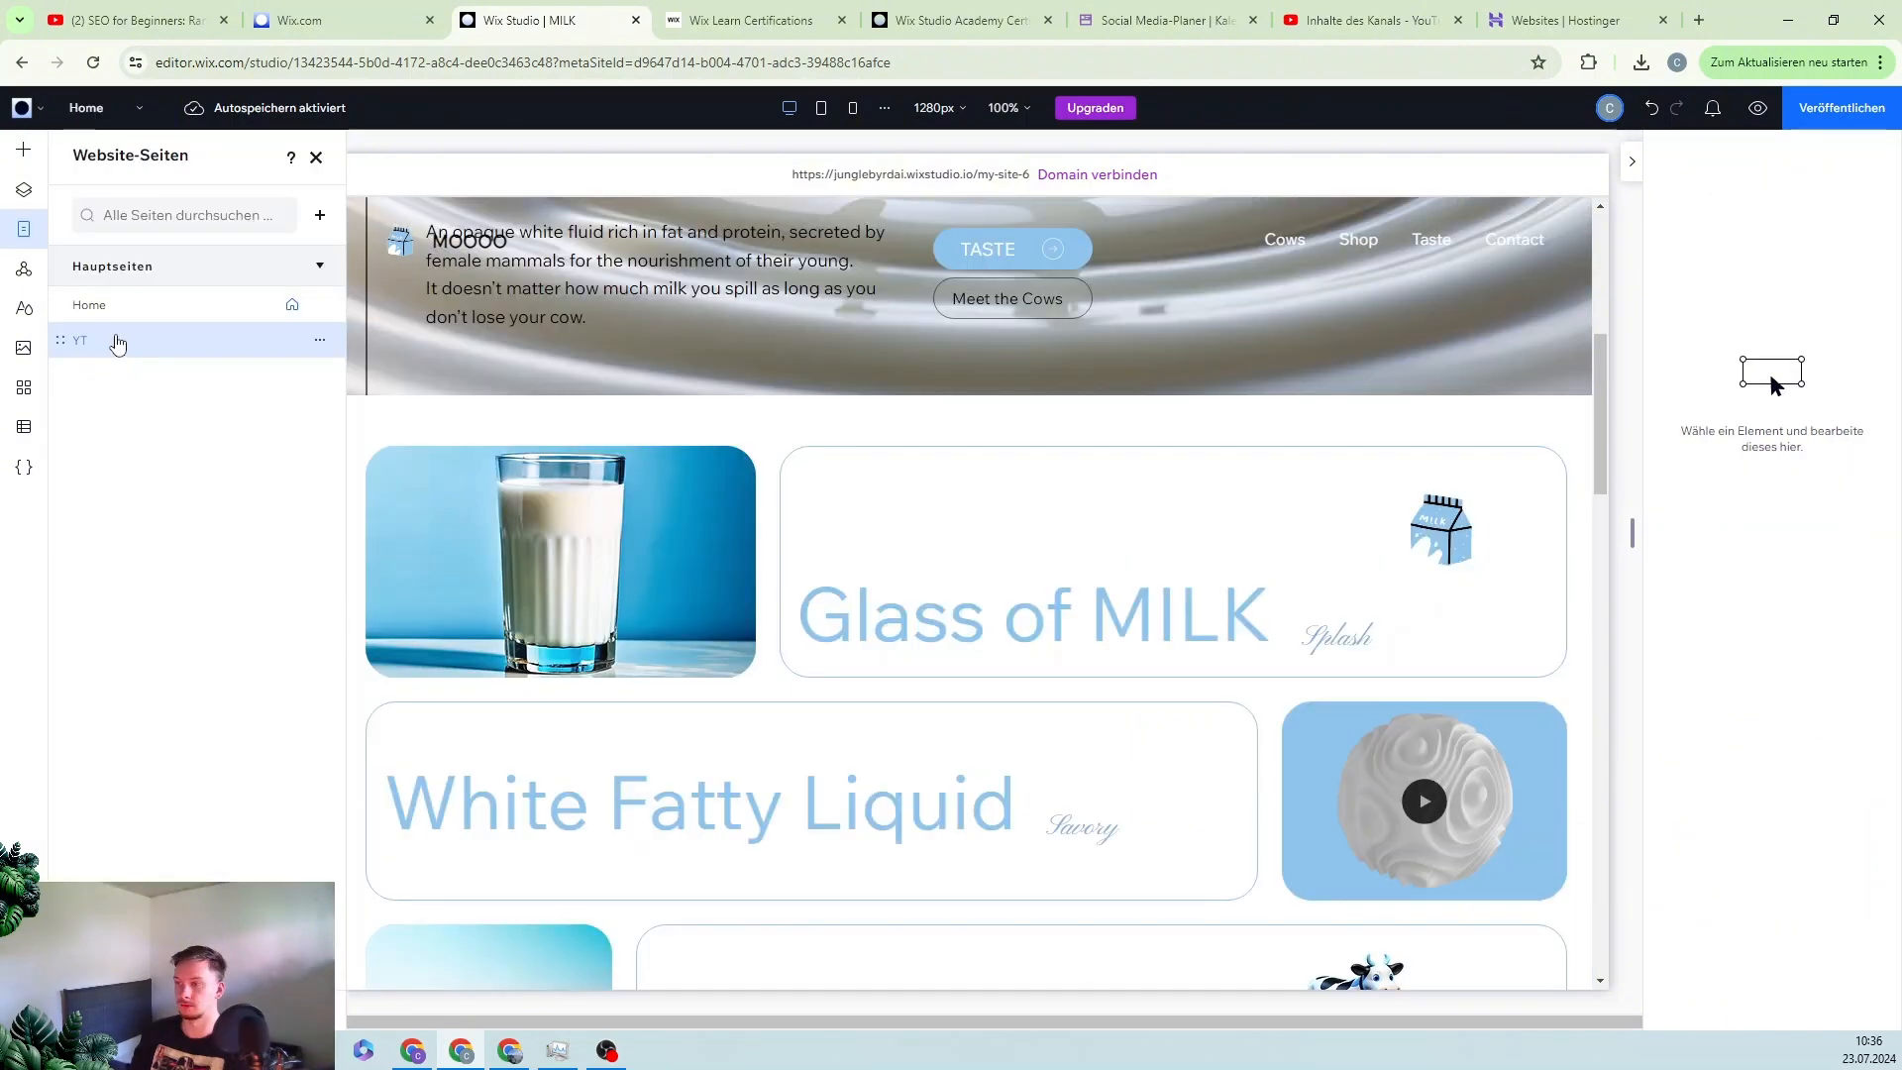
- Return to the YT page and complete the heading in the top row's wide cell as "Glass of MILK"
{"action": "left_click", "coordinate": [117, 343]}
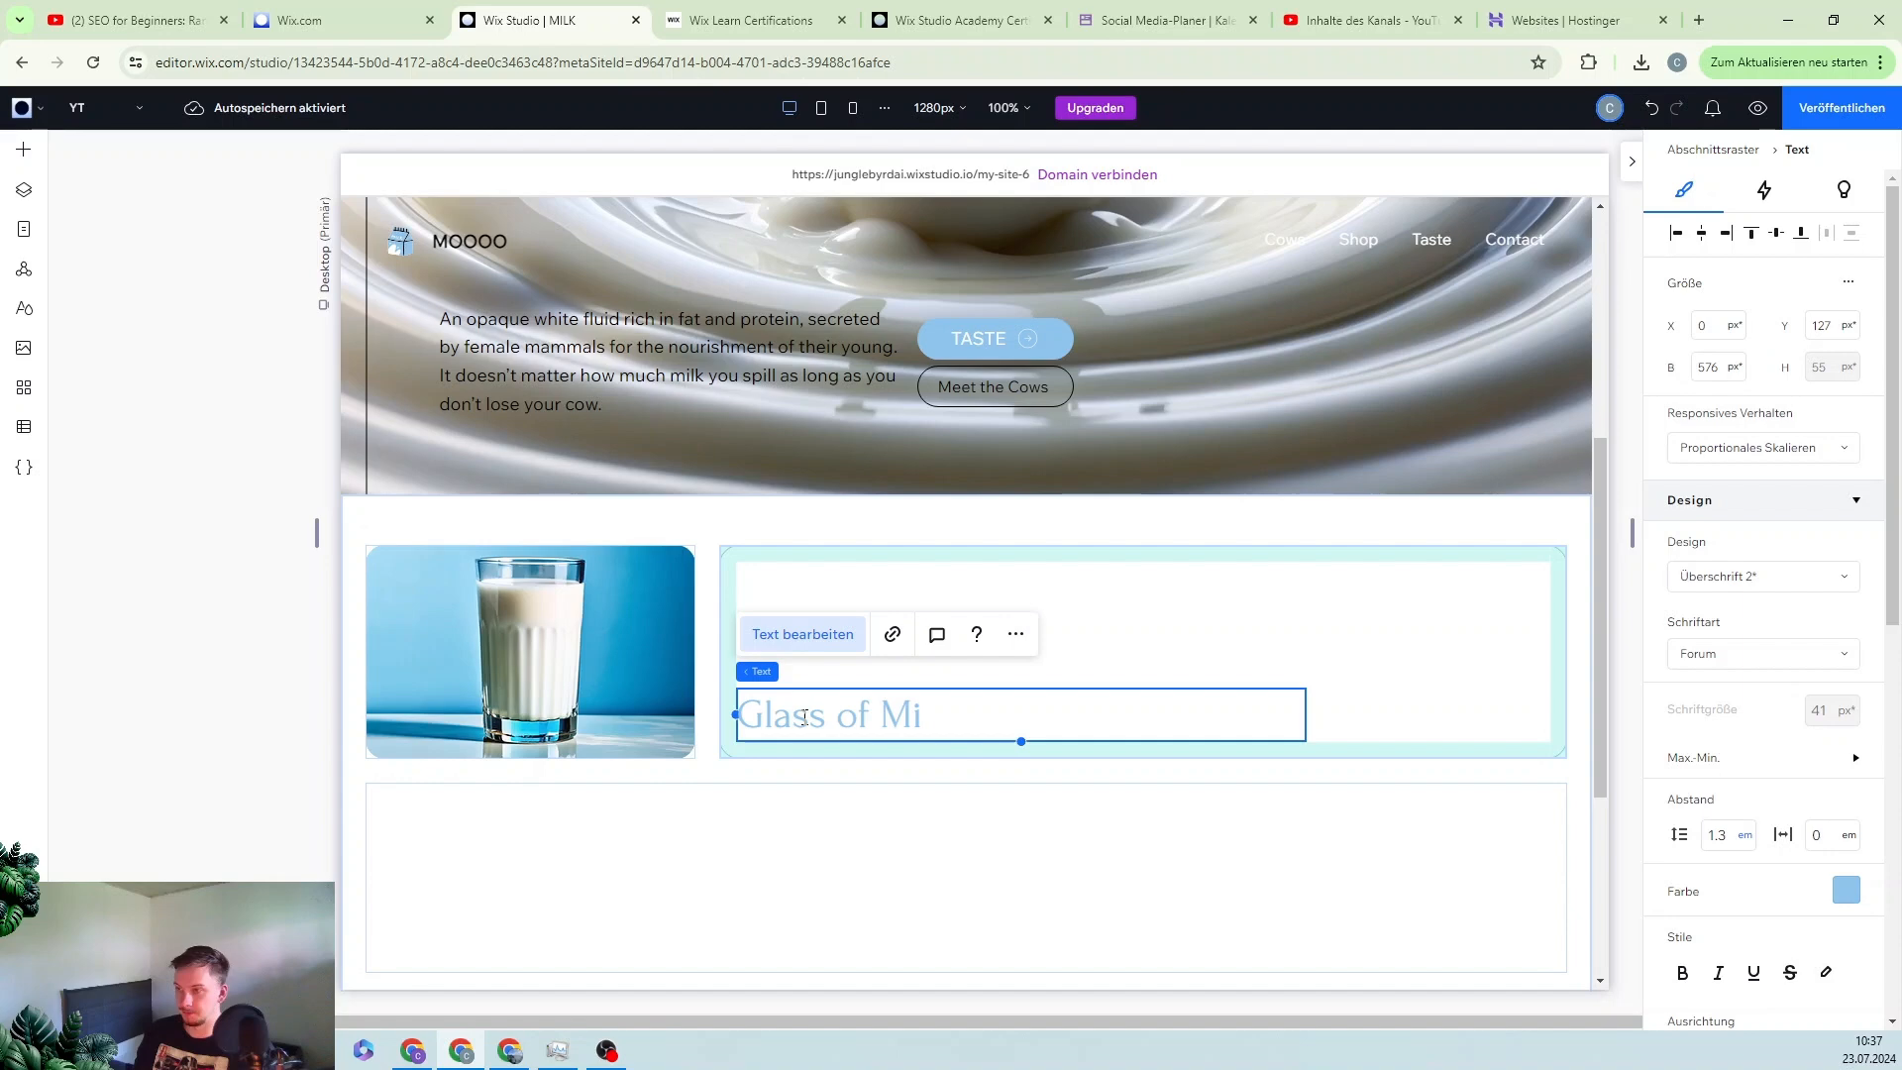
{"action": "type", "text": "LK"}
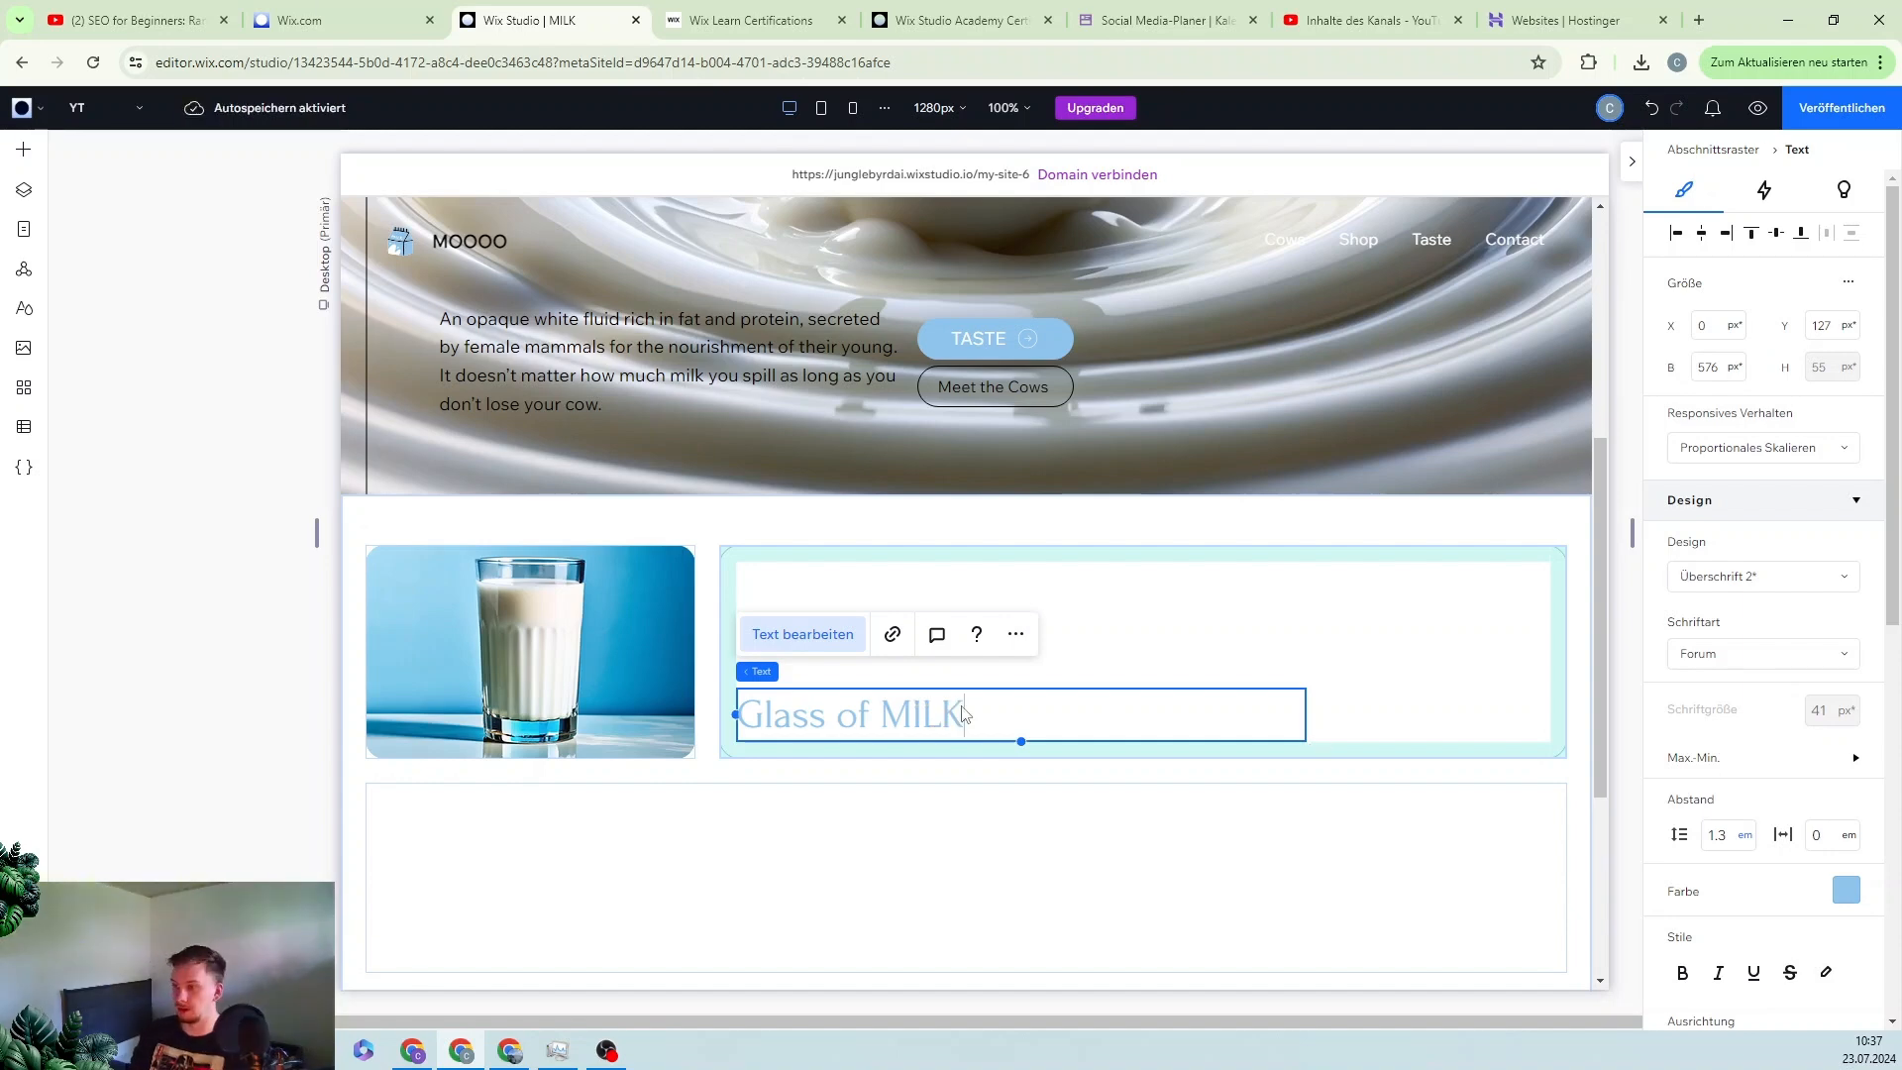
{"action": "key", "text": "Escape"}
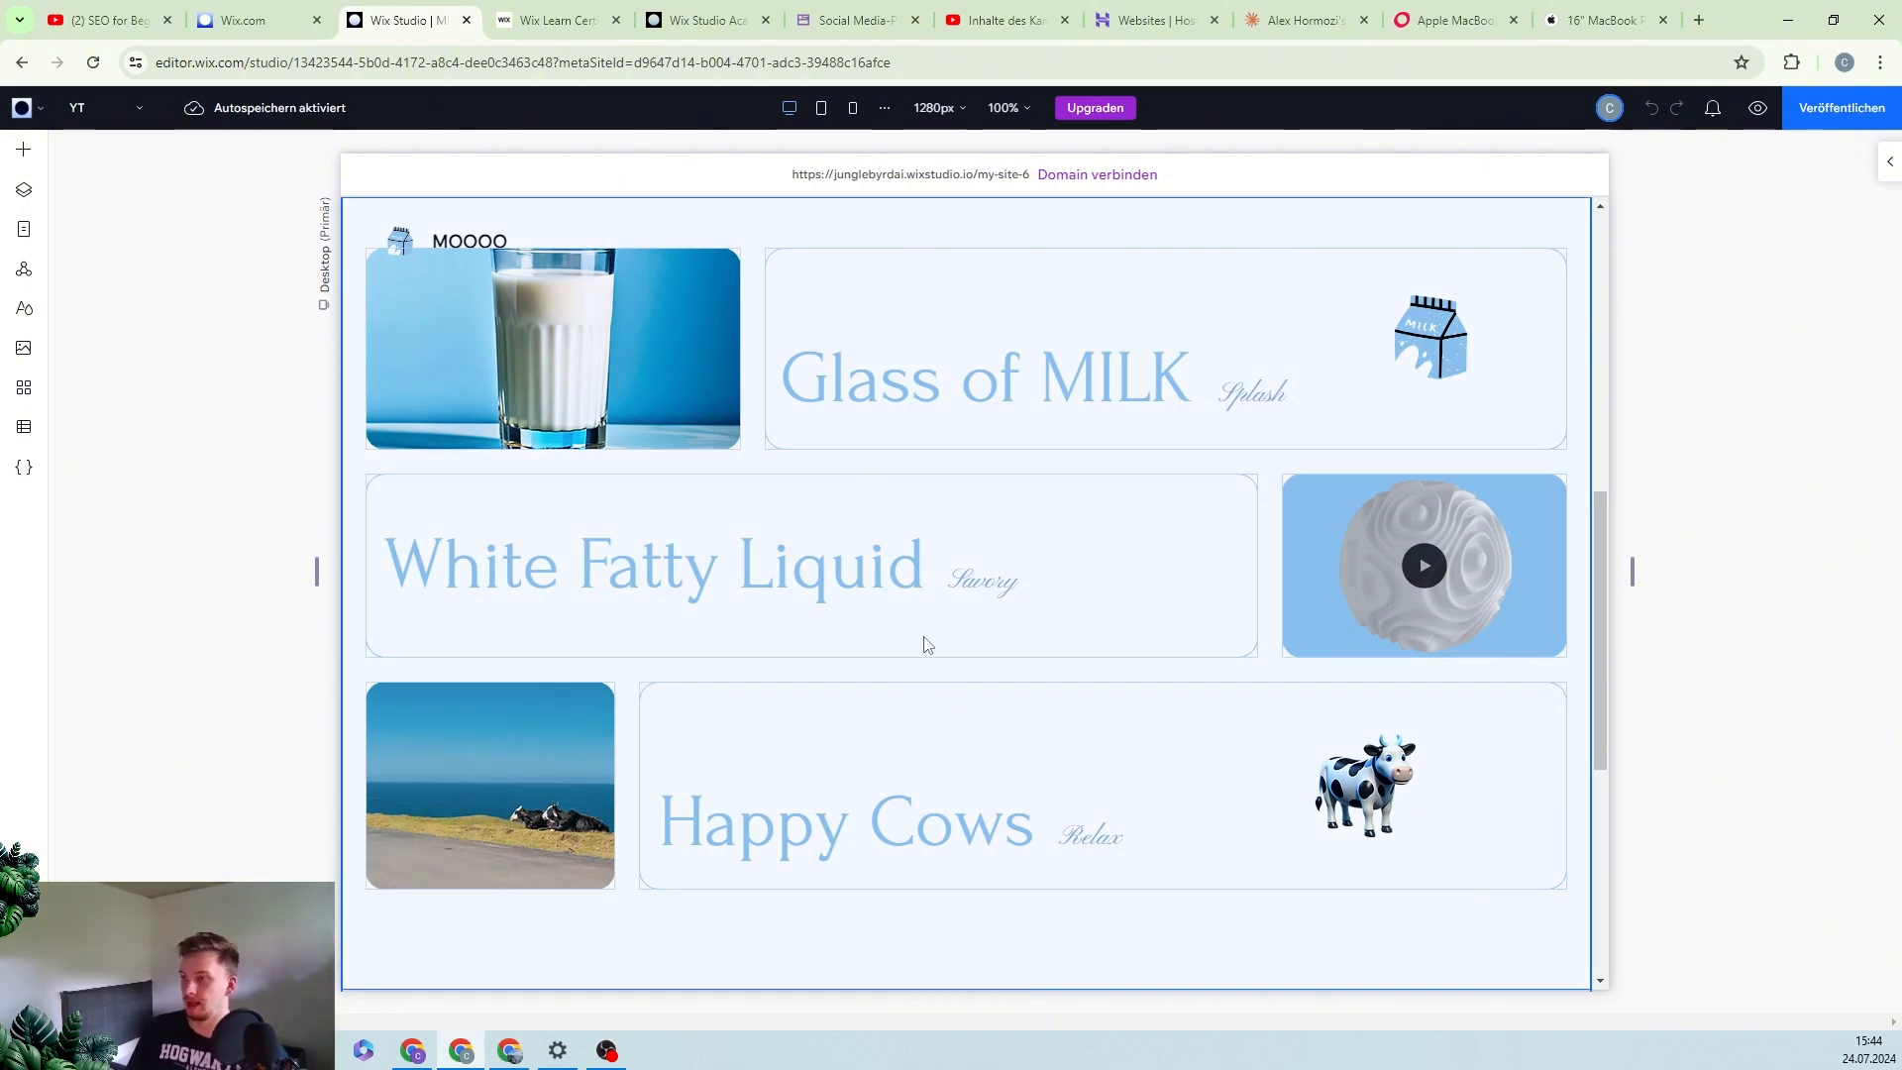
- Open the replacement library for the transparent video in the blue cell and browse Wix's videos with transparent backgrounds
{"action": "left_click", "coordinate": [1400, 568]}
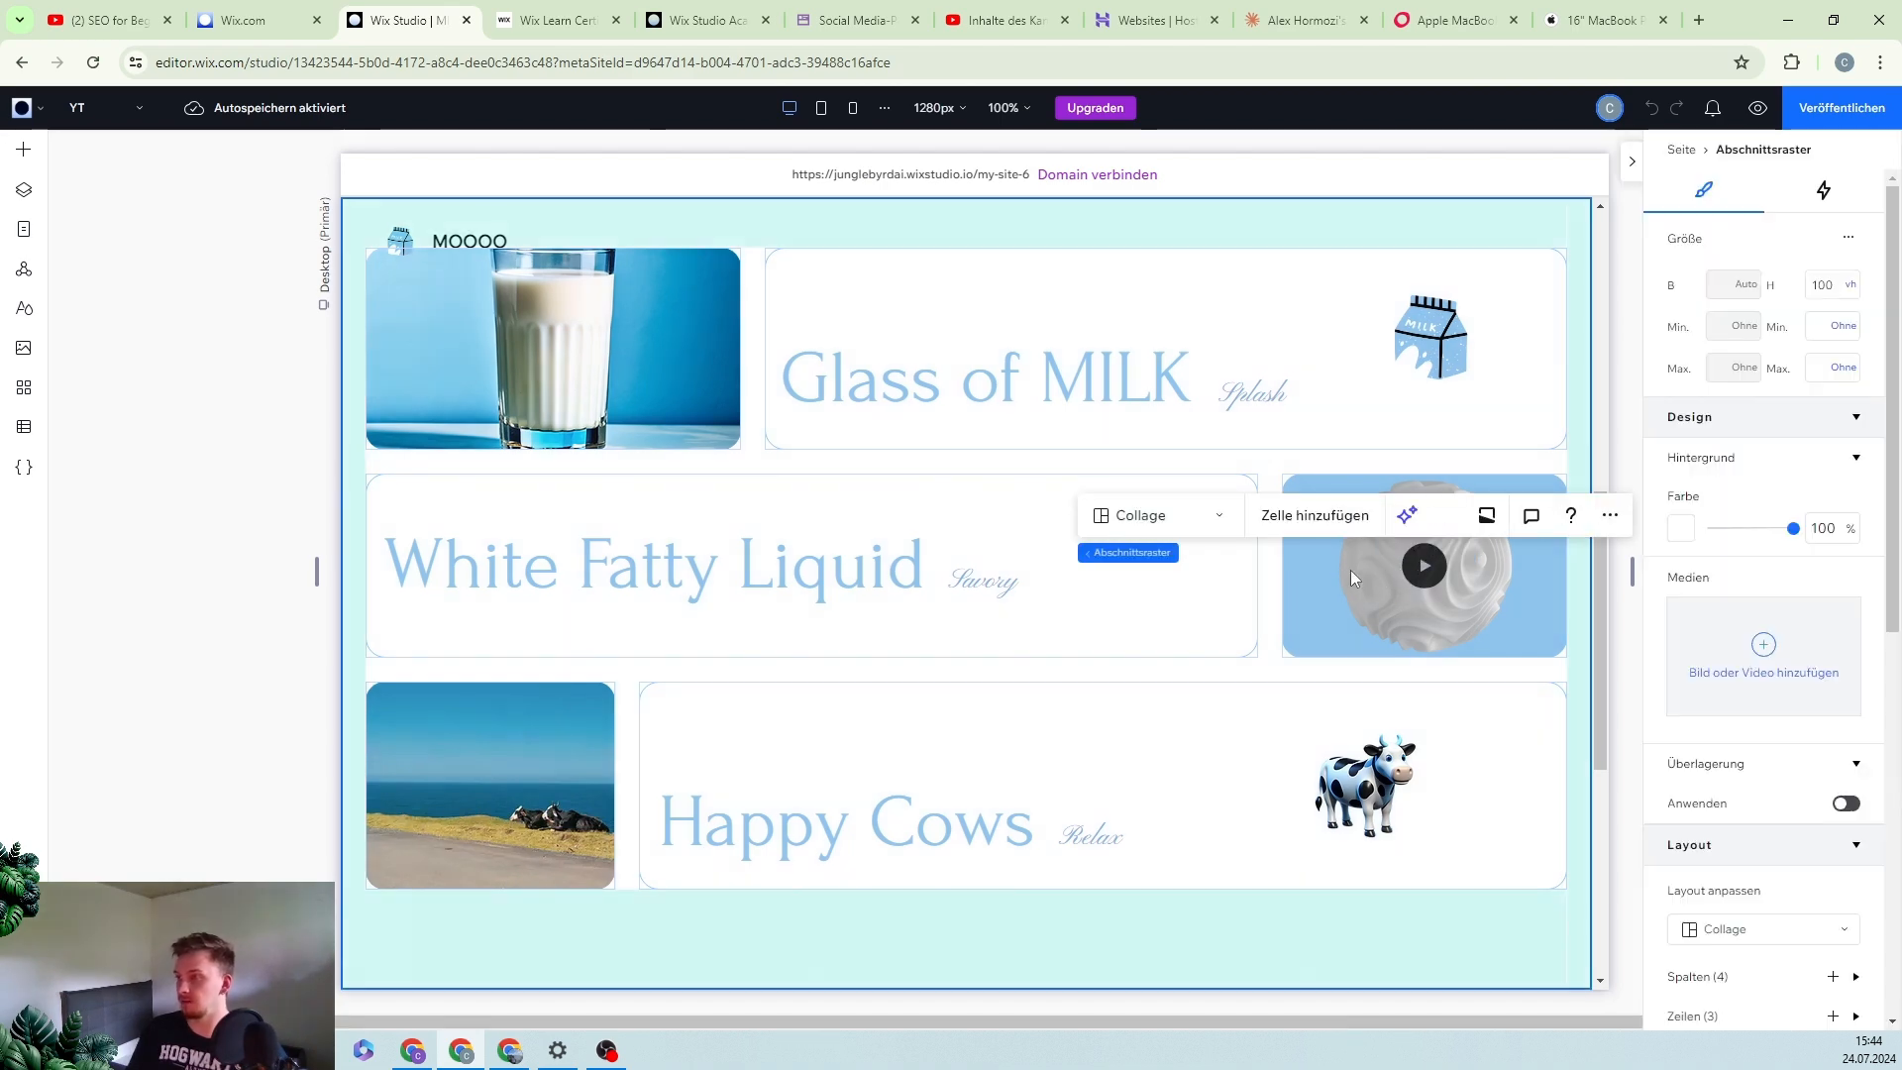
{"action": "left_click", "coordinate": [1361, 572]}
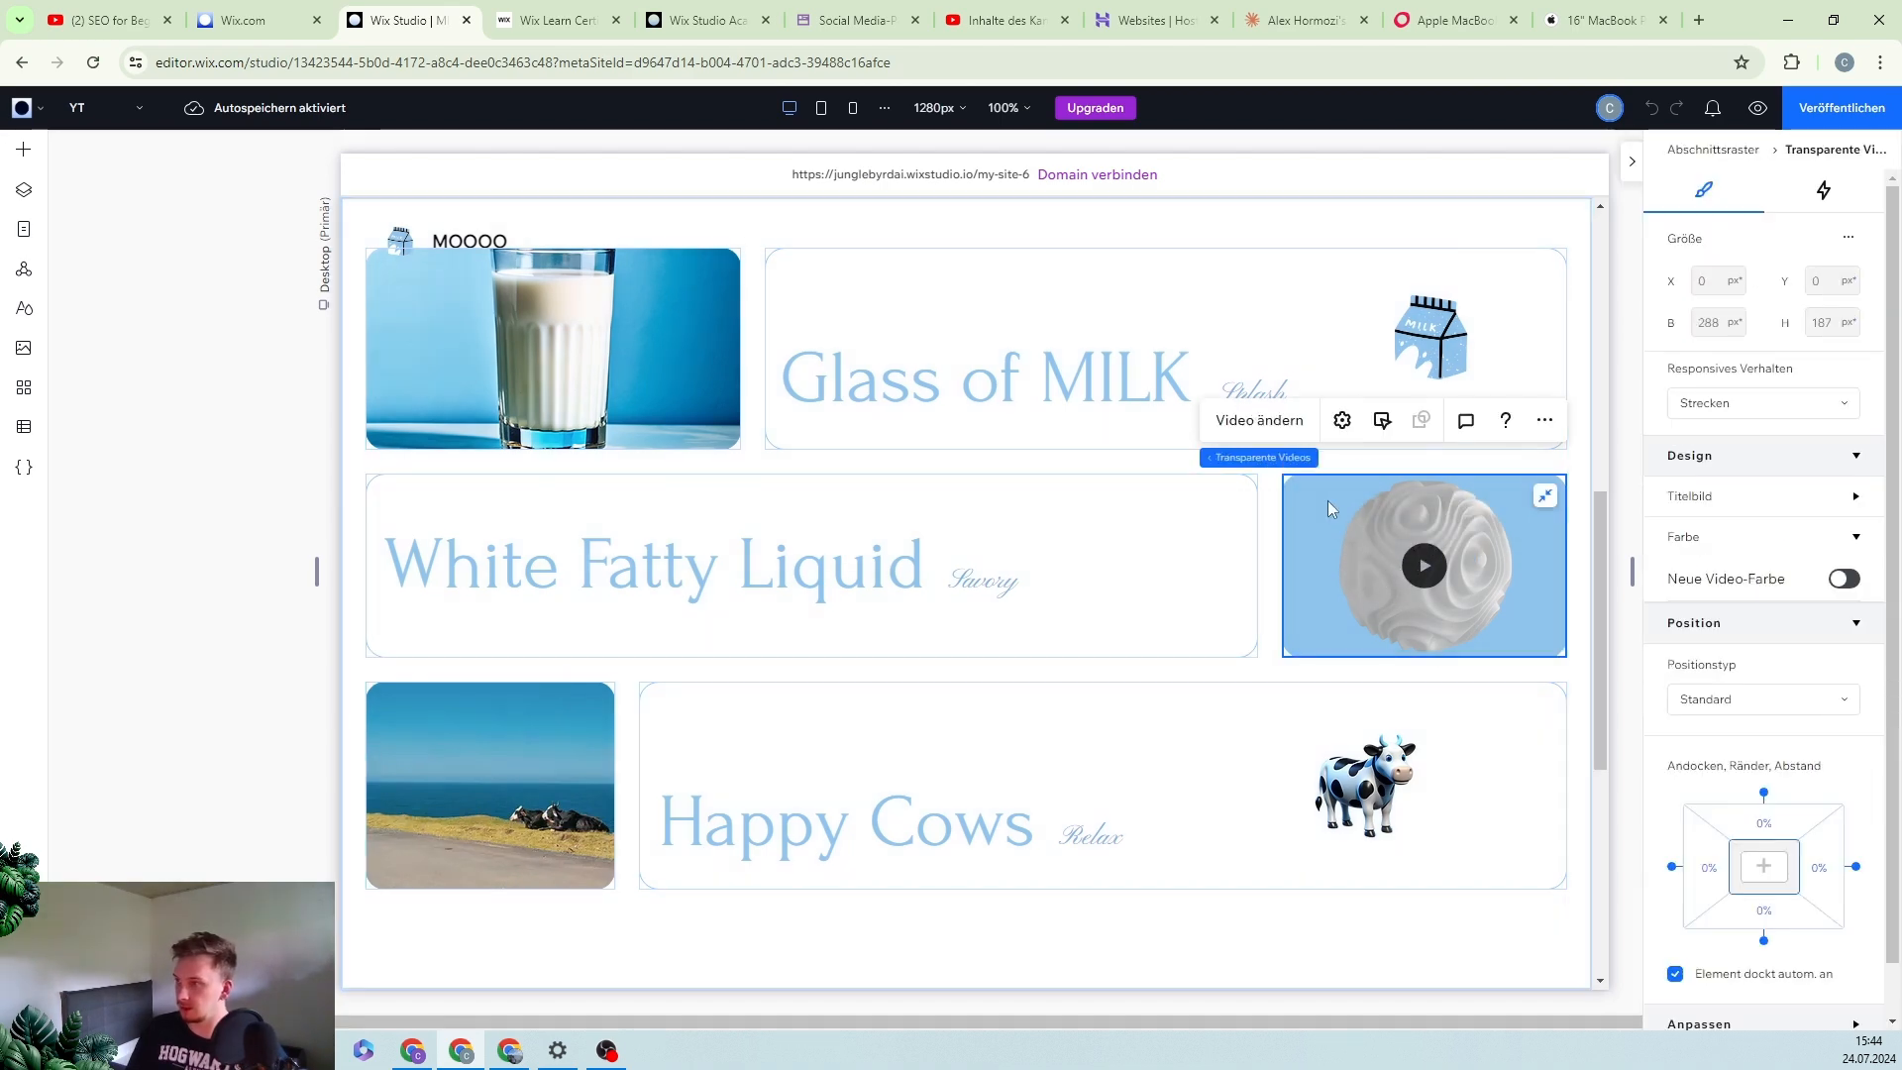
{"action": "left_click", "coordinate": [1256, 420]}
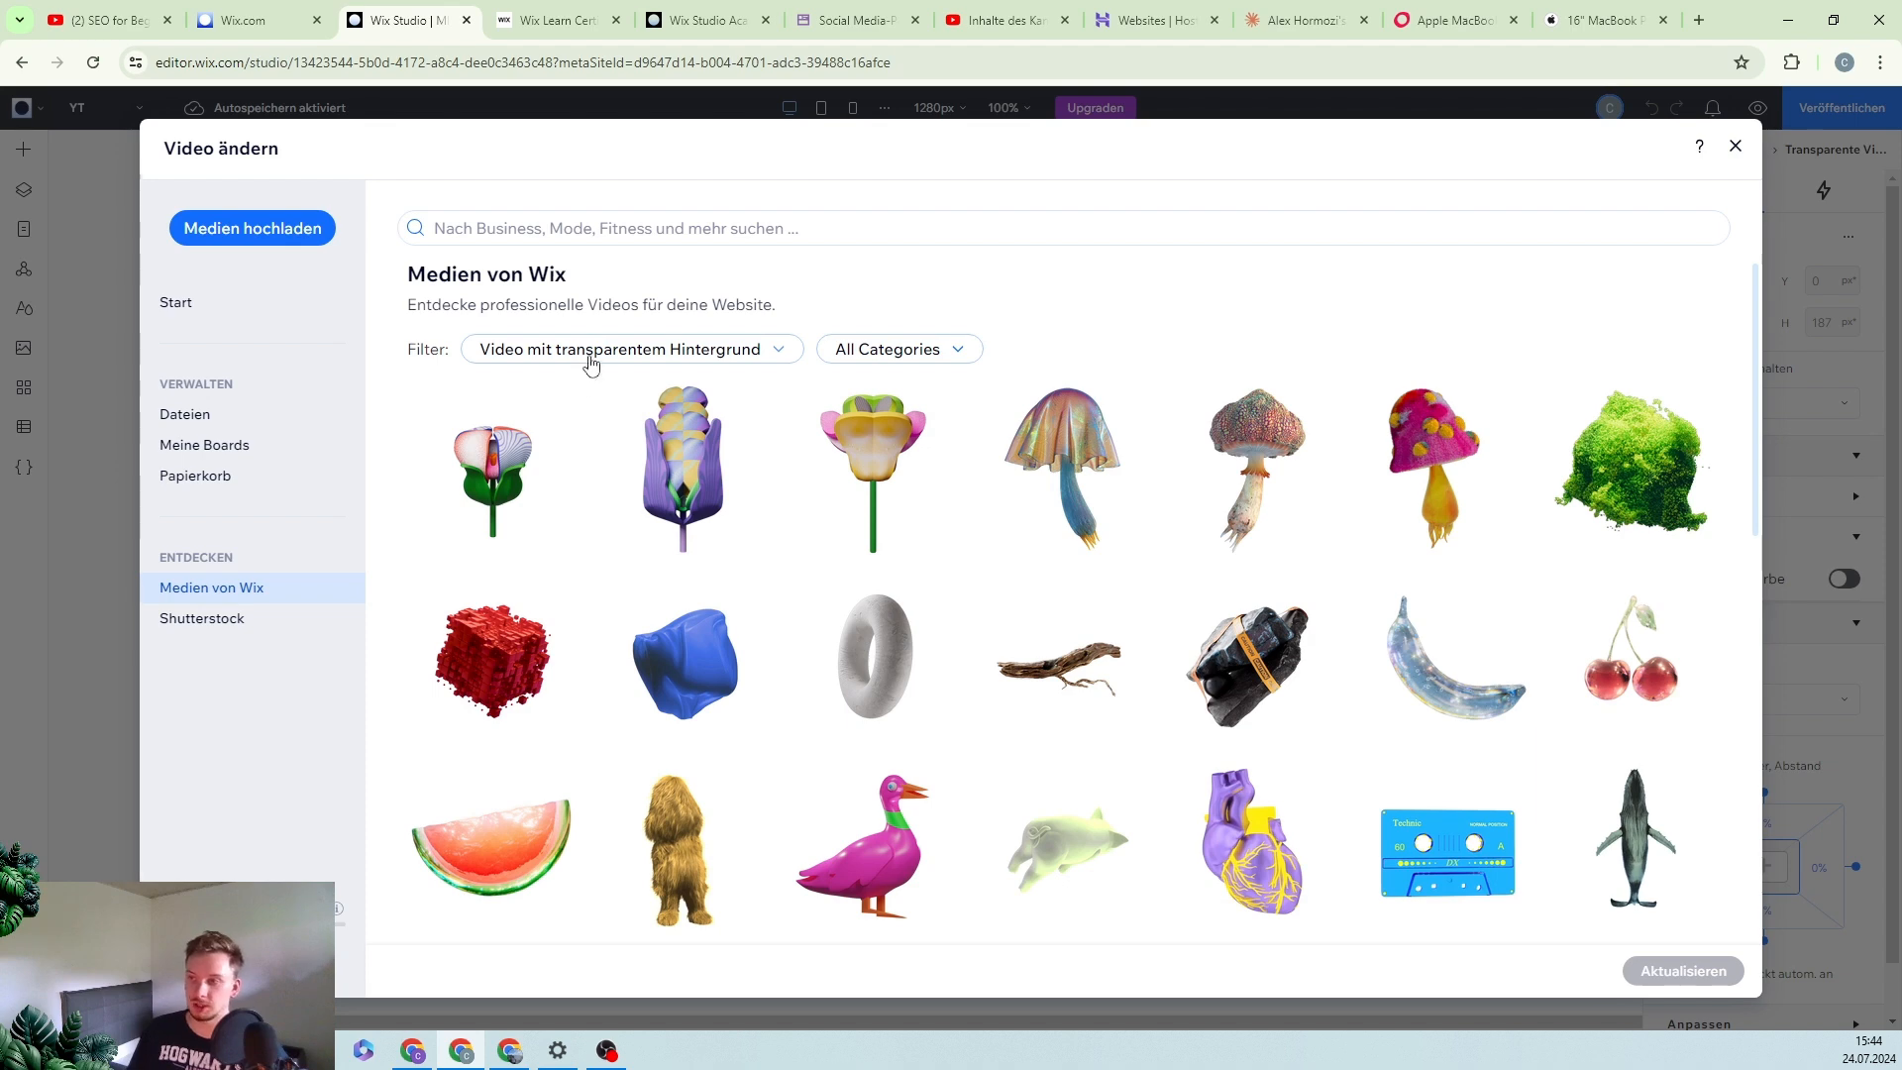
{"action": "scroll", "coordinate": [1254, 612], "scroll_direction": "down", "scroll_amount": 3}
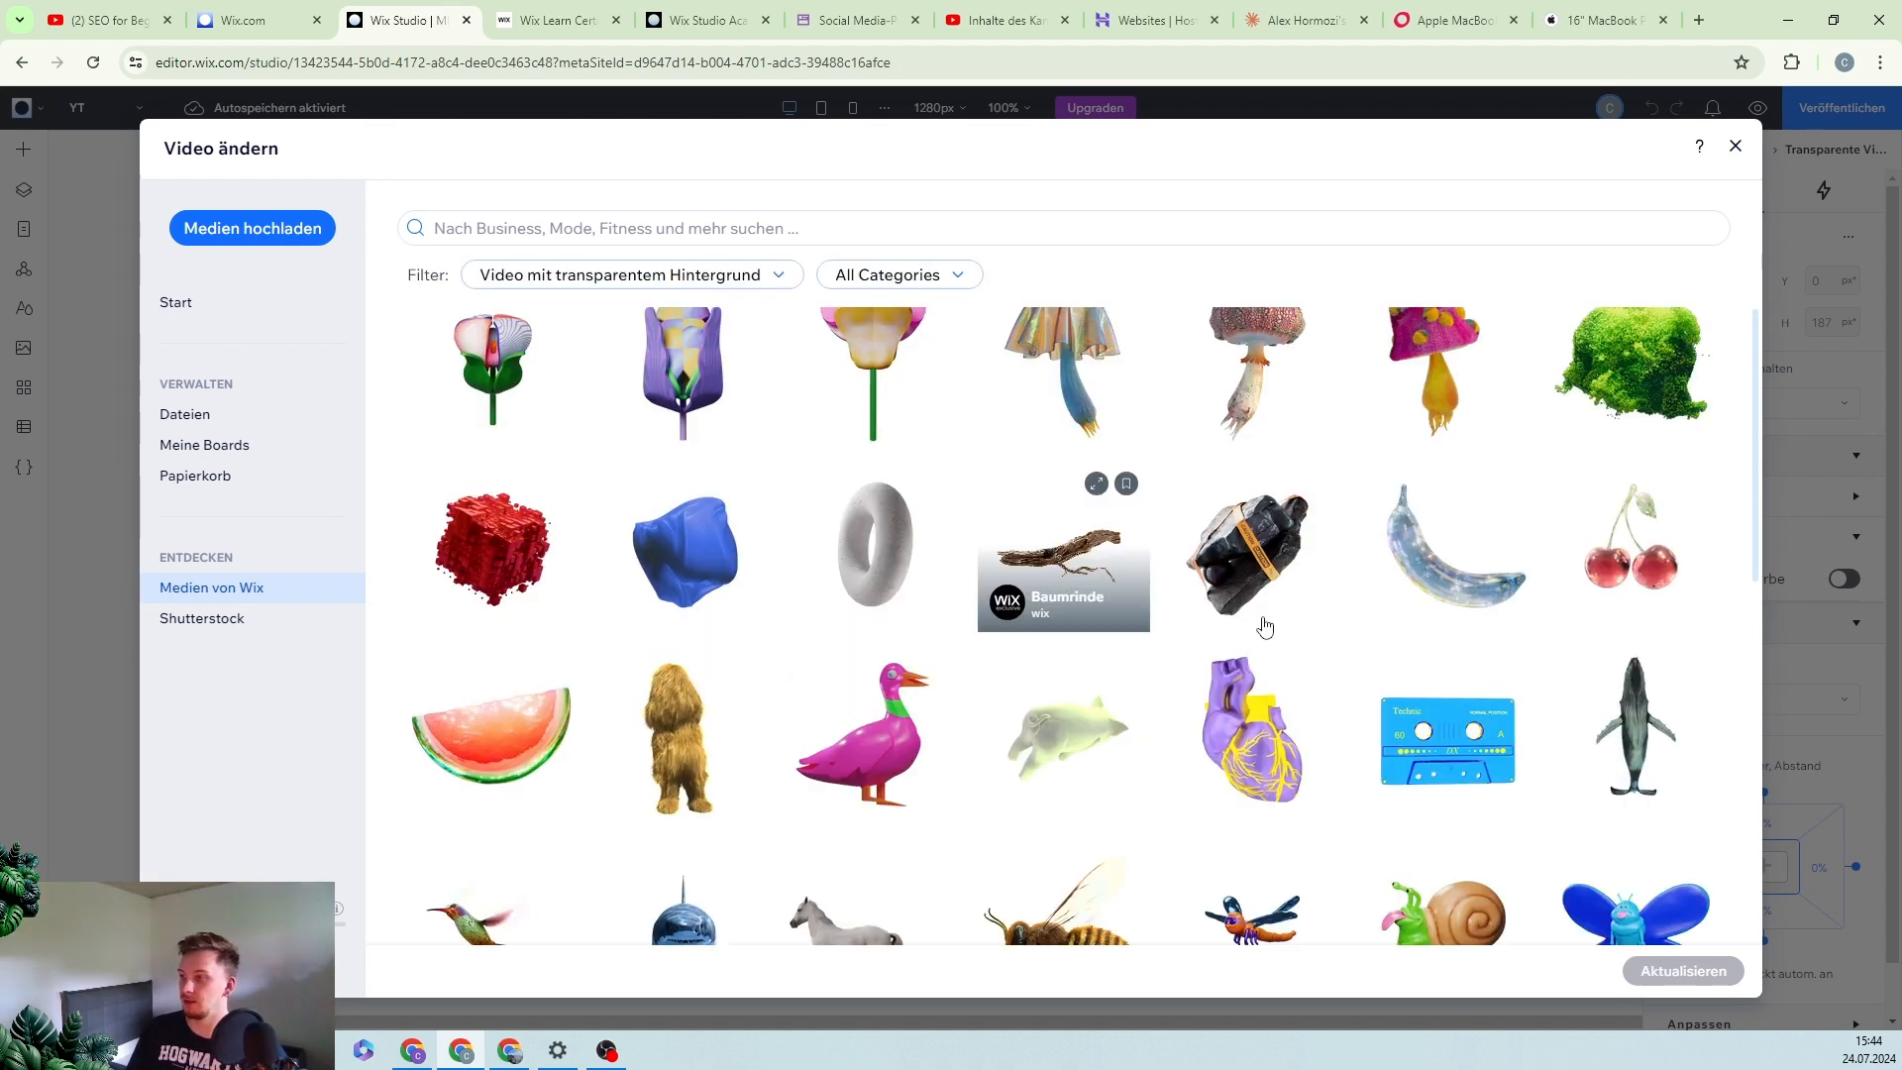
{"action": "scroll", "coordinate": [1263, 624], "scroll_direction": "down", "scroll_amount": 4}
{"action": "scroll", "coordinate": [1258, 628], "scroll_direction": "down", "scroll_amount": 4}
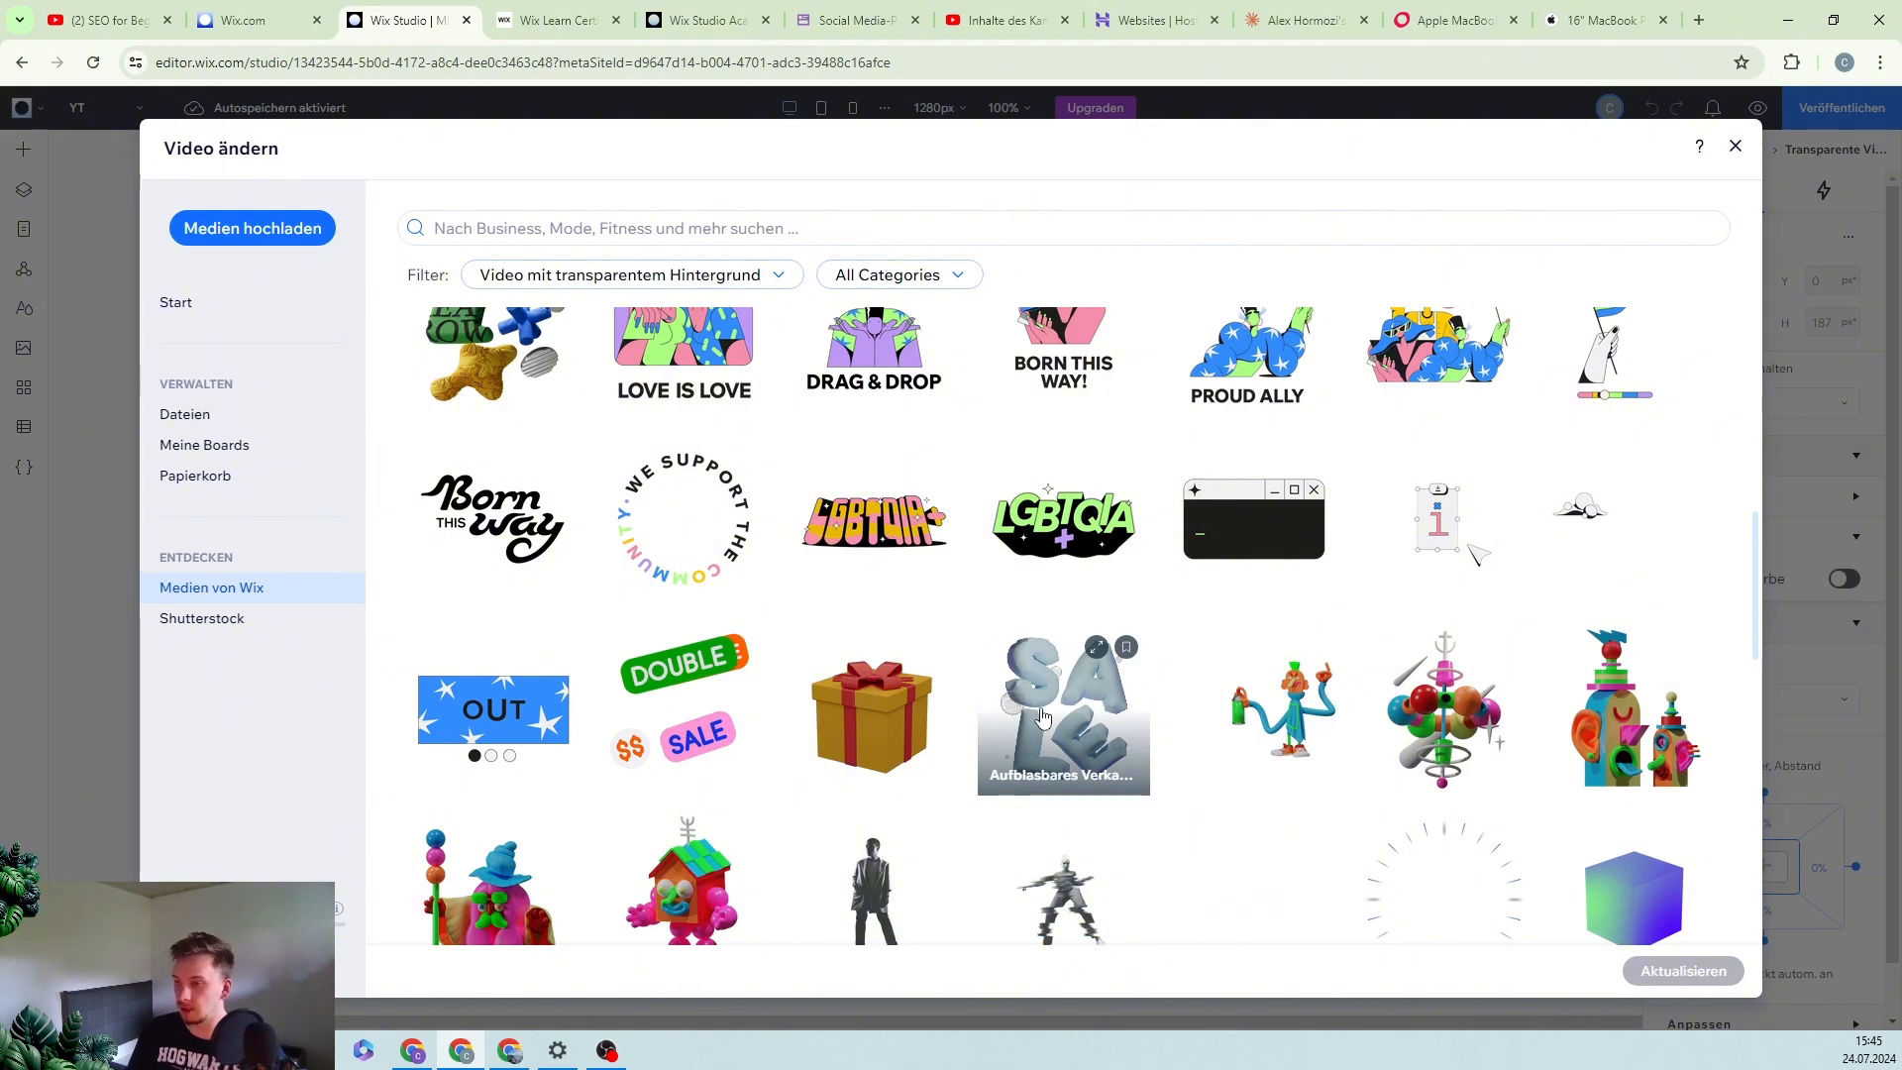
{"action": "scroll", "coordinate": [1044, 717], "scroll_direction": "down", "scroll_amount": 4}
{"action": "scroll", "coordinate": [1044, 693], "scroll_direction": "up", "scroll_amount": 15}
- Search the transparent-background videos for "milk" and close the library without replacing the video
{"action": "left_click", "coordinate": [638, 231]}
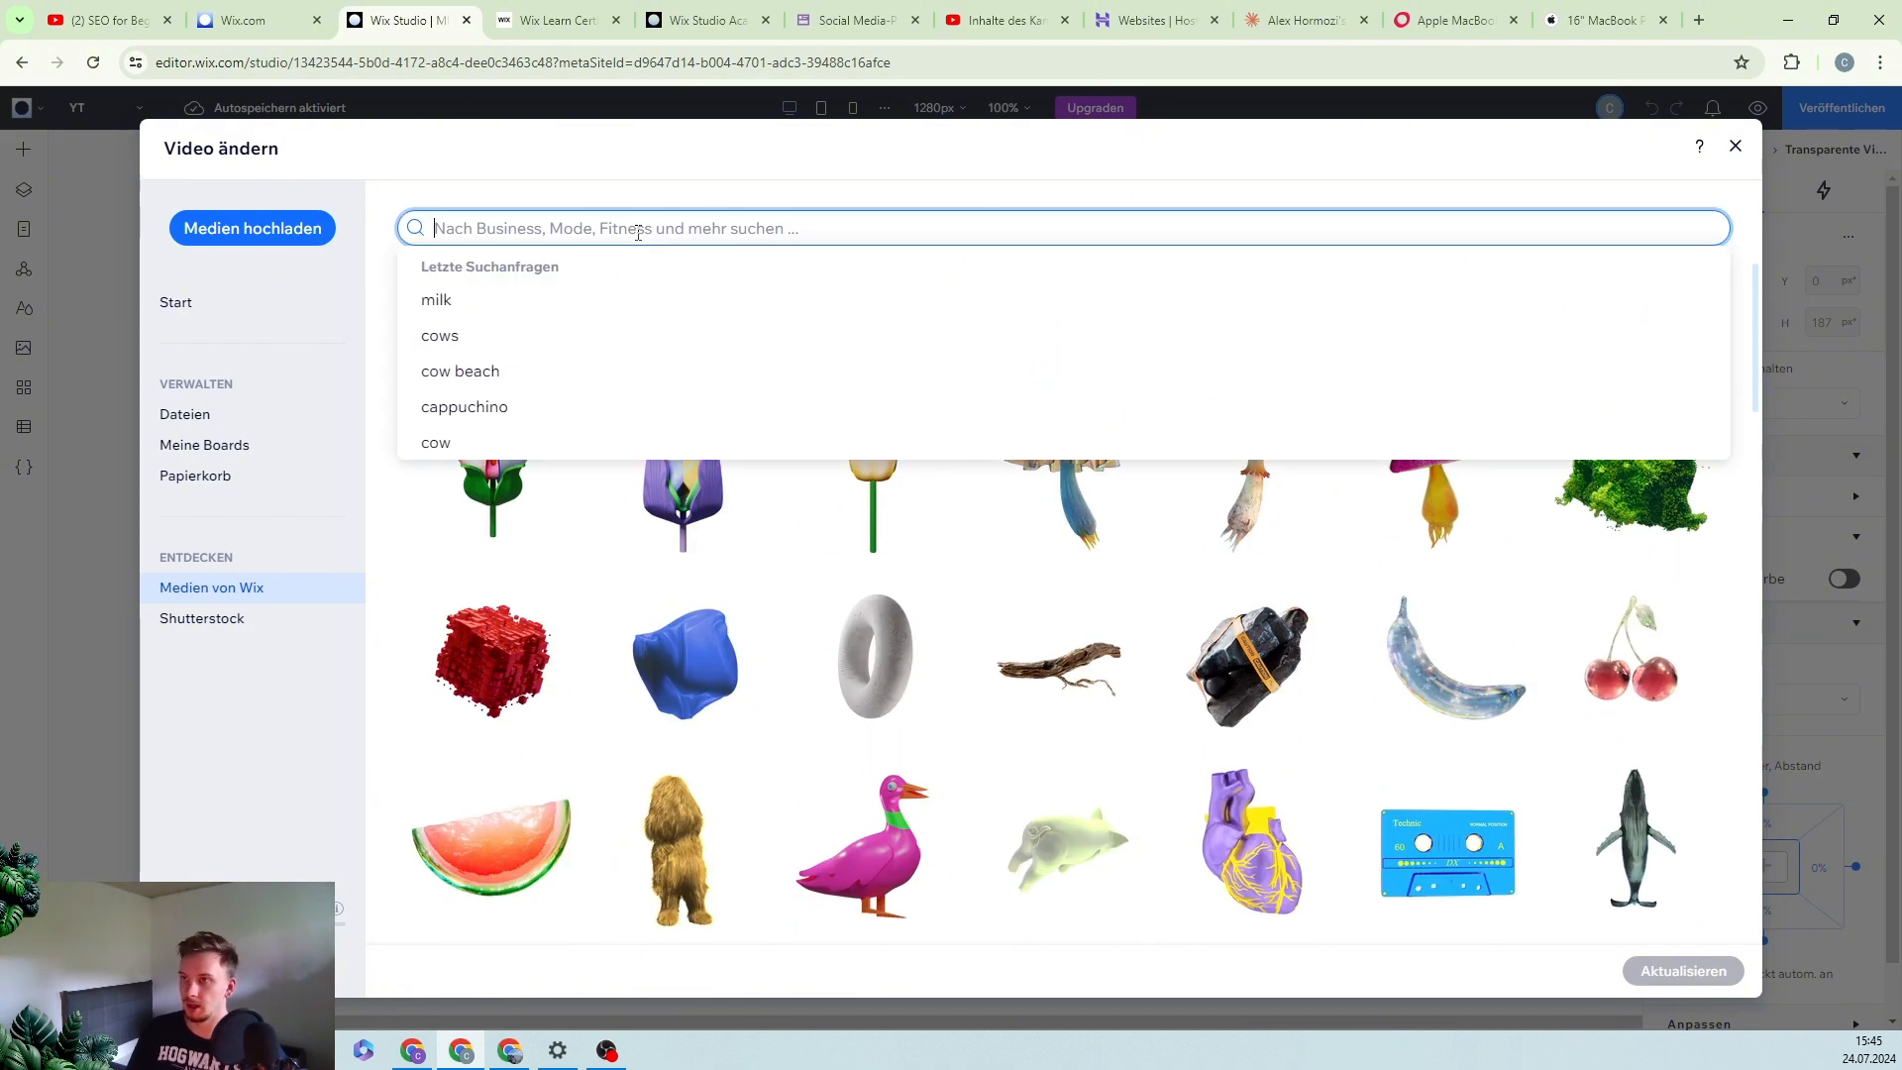
{"action": "type", "text": "milk"}
{"action": "key", "text": "Return"}
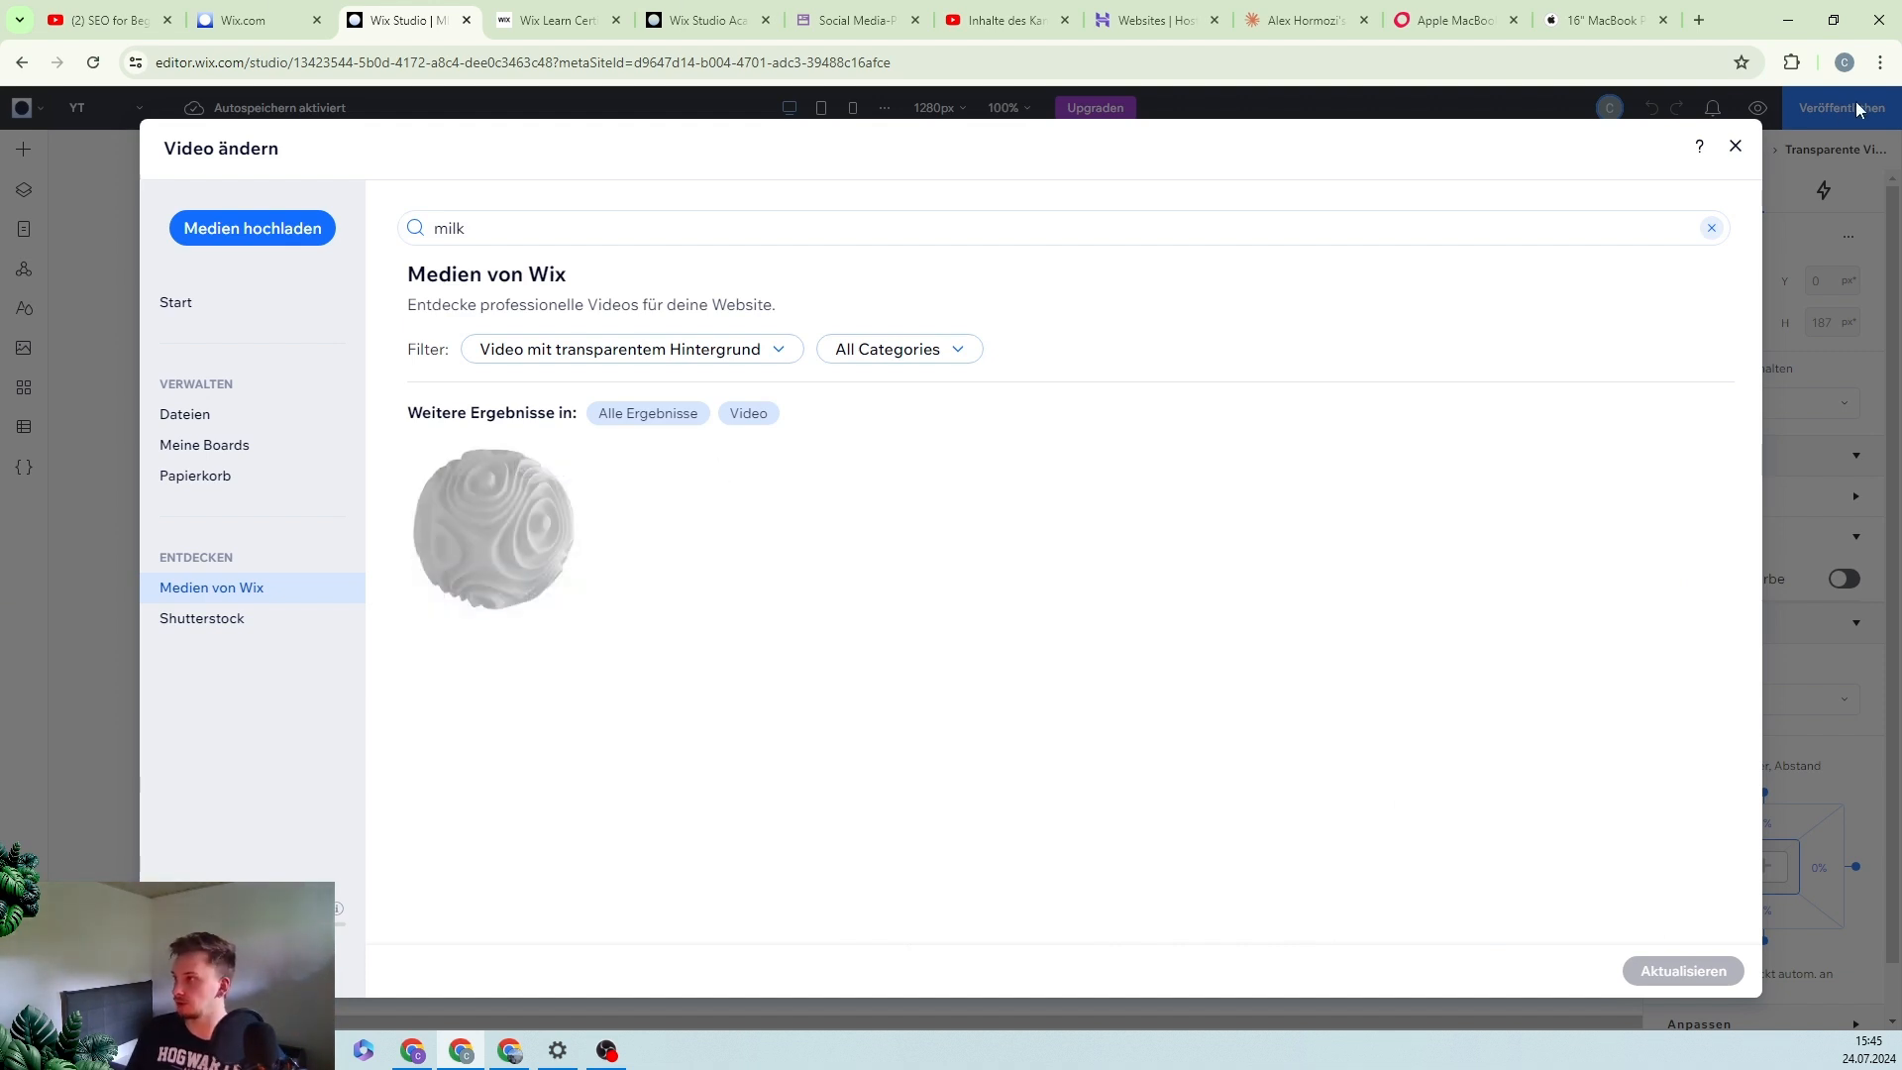
{"action": "left_click", "coordinate": [1736, 147]}
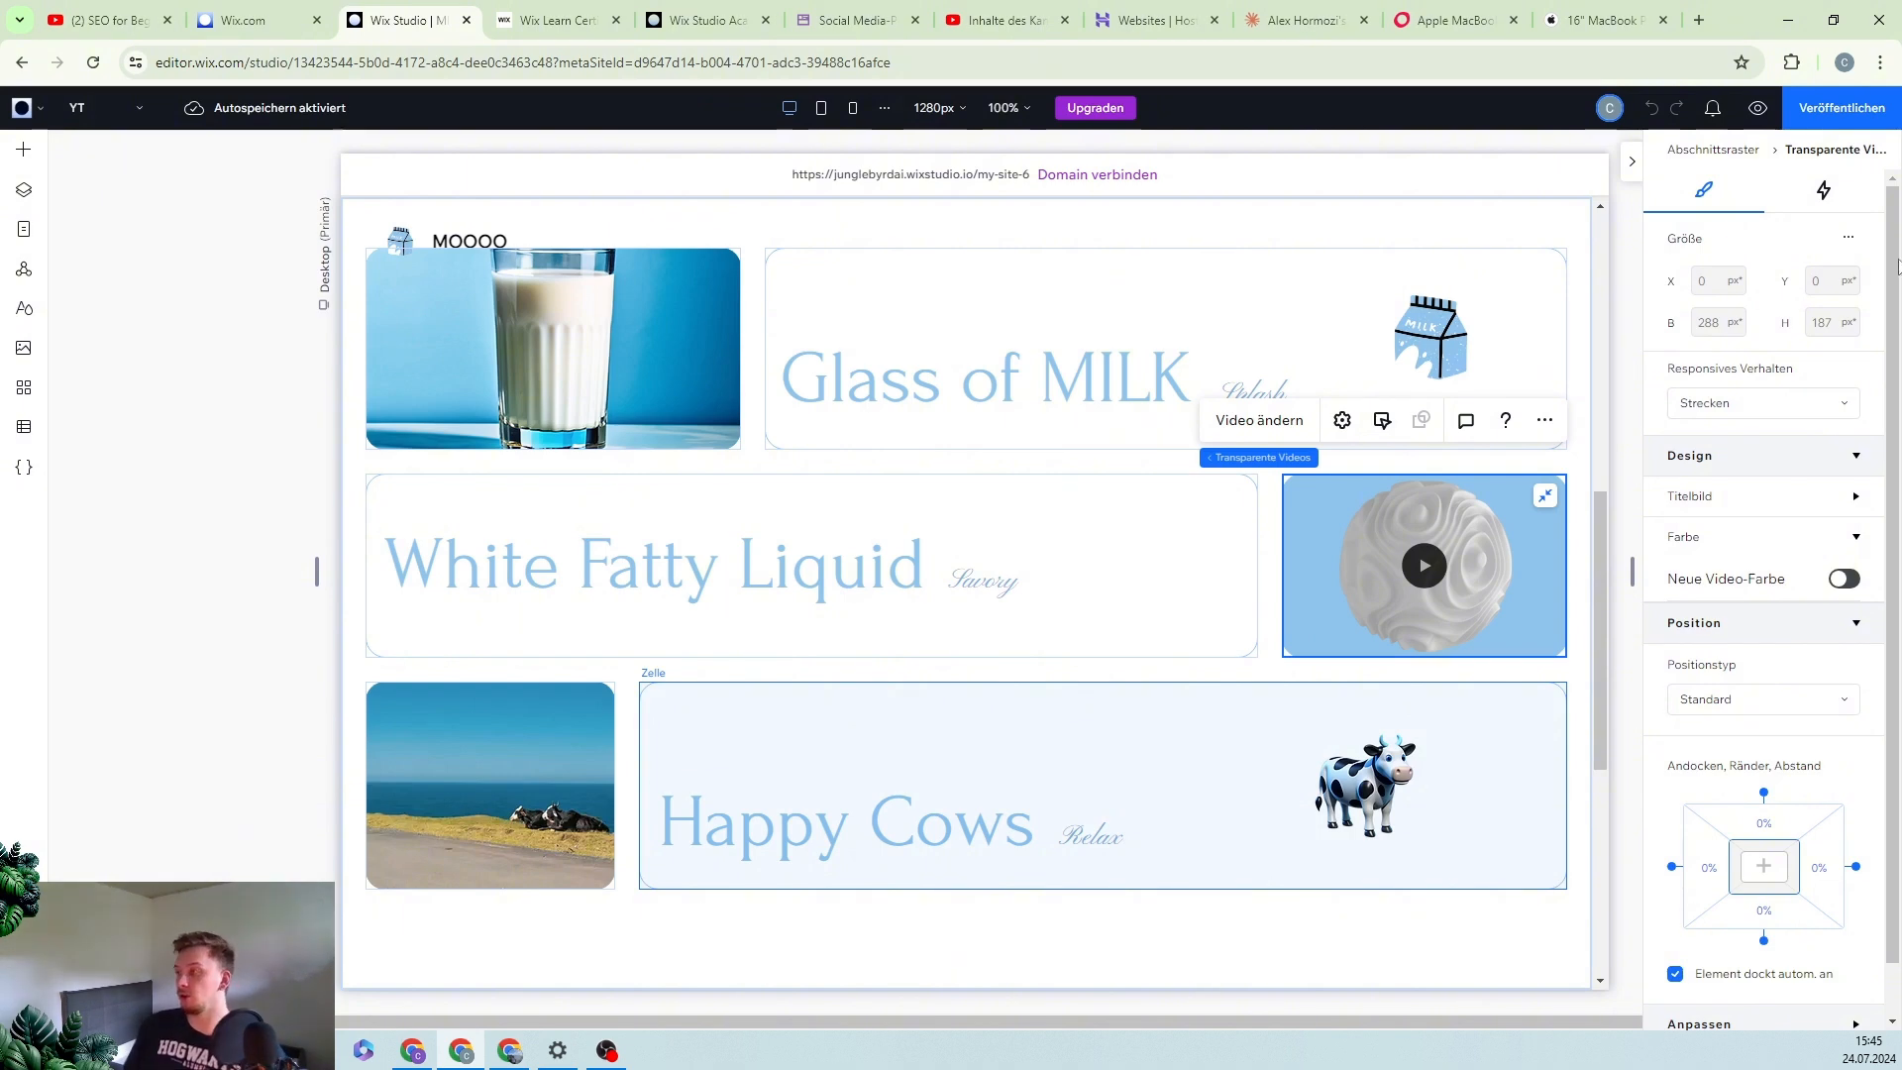
- Open the customization settings of the Move scroll animation on the cow image in the Happy Cows cell
{"action": "left_click", "coordinate": [1375, 793]}
{"action": "left_click", "coordinate": [1375, 785]}
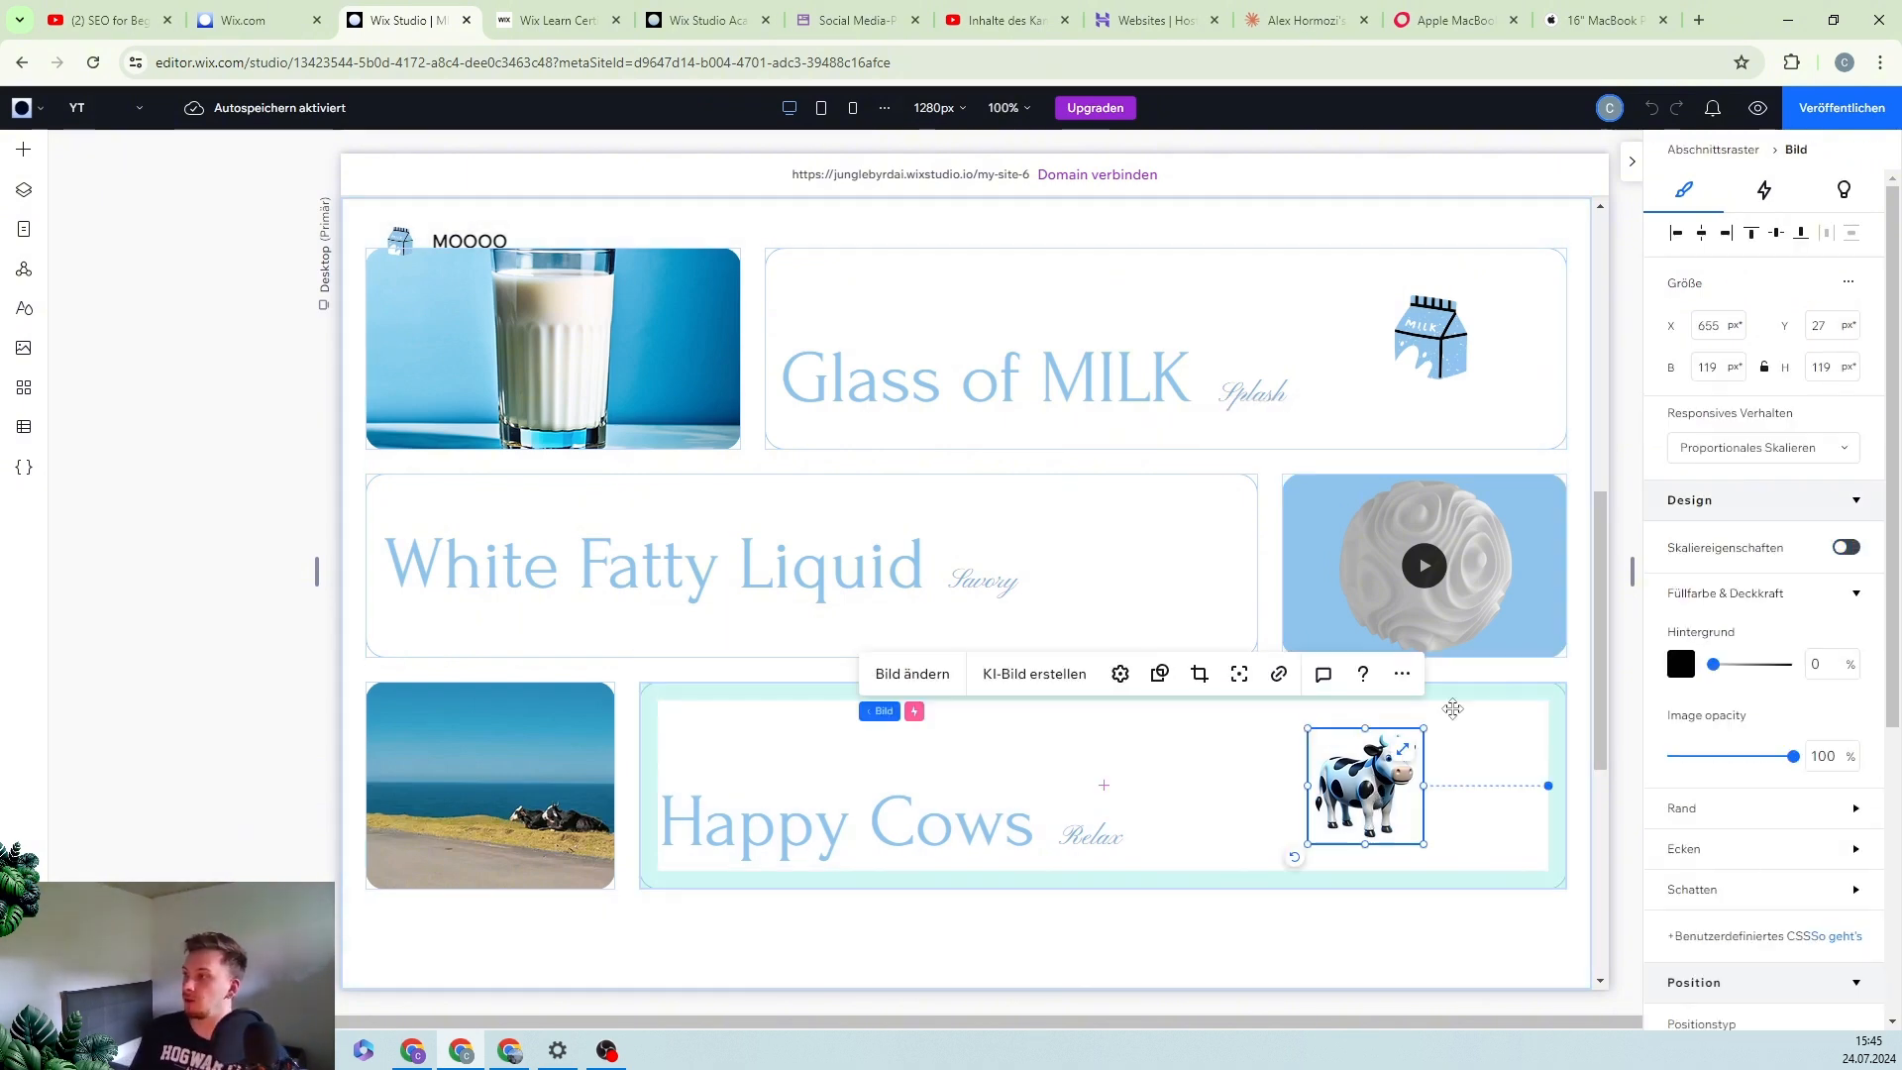
{"action": "left_click", "coordinate": [1766, 192]}
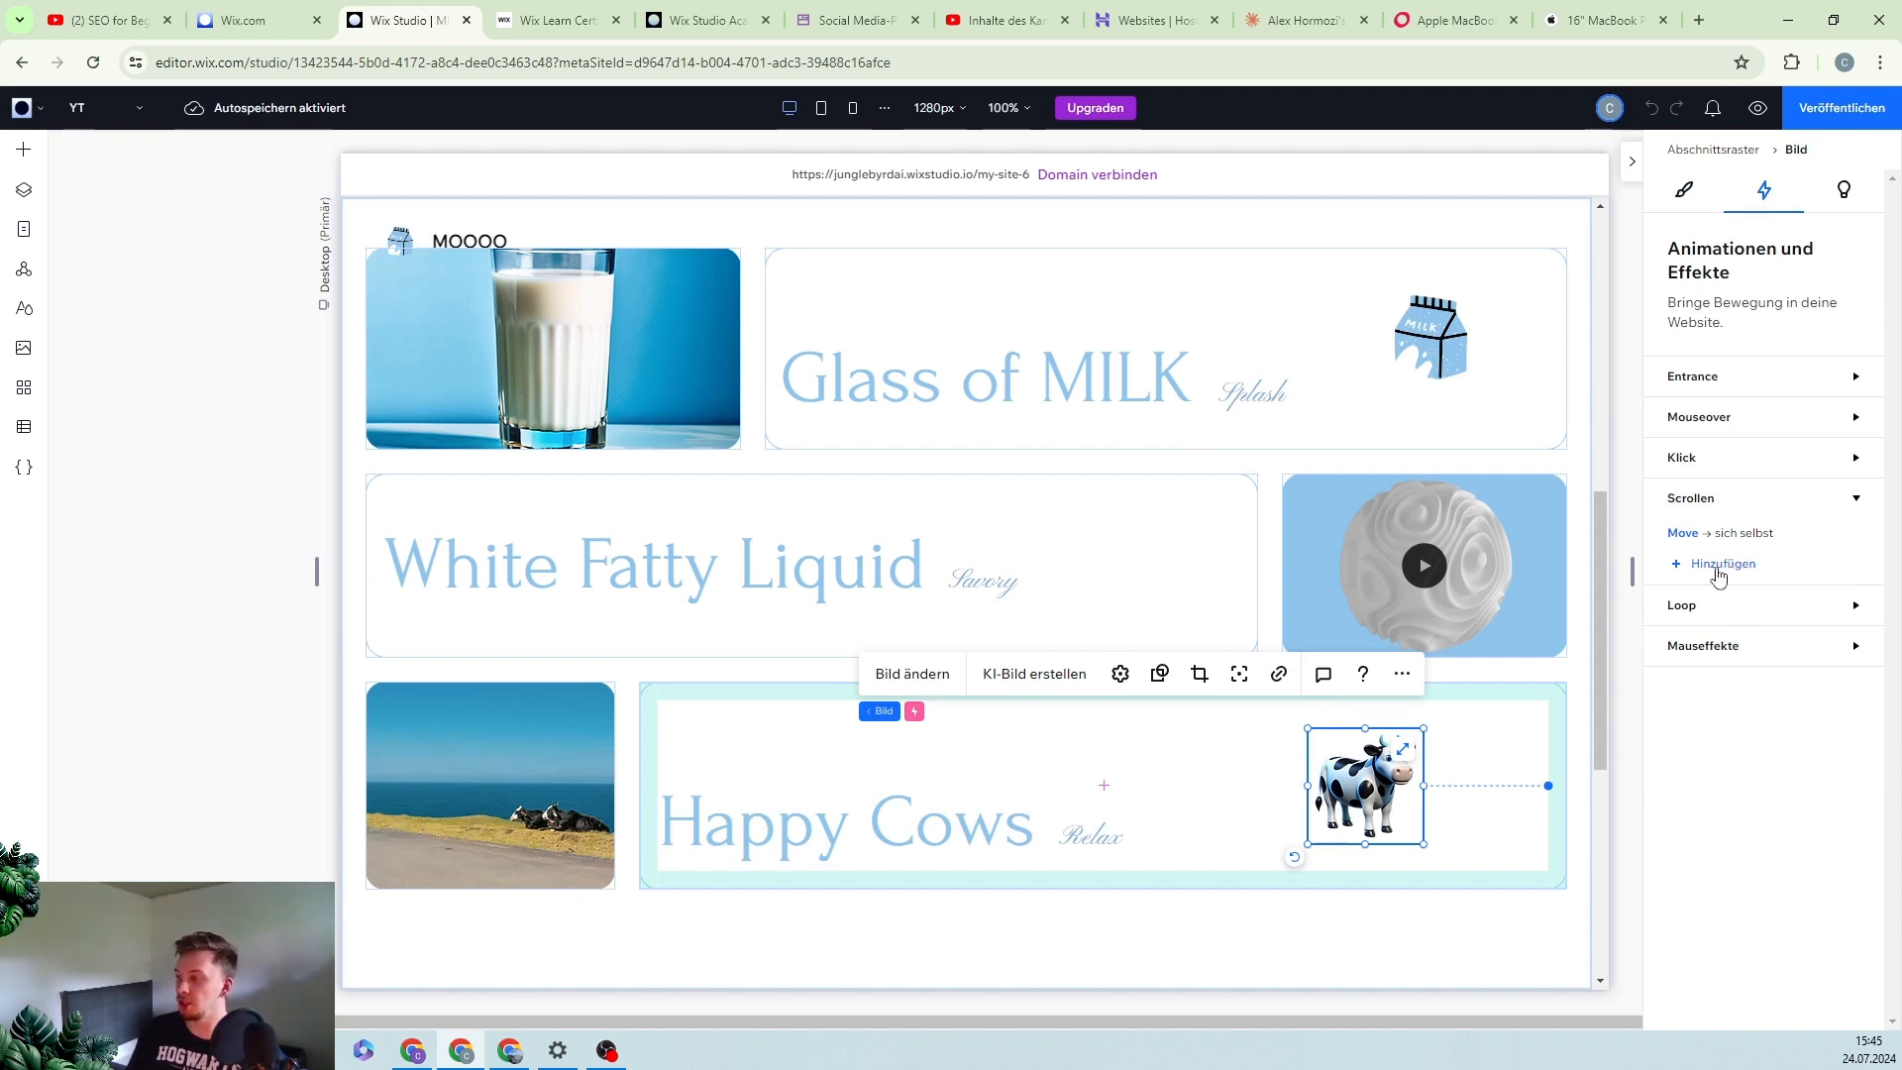
{"action": "left_click", "coordinate": [1703, 535]}
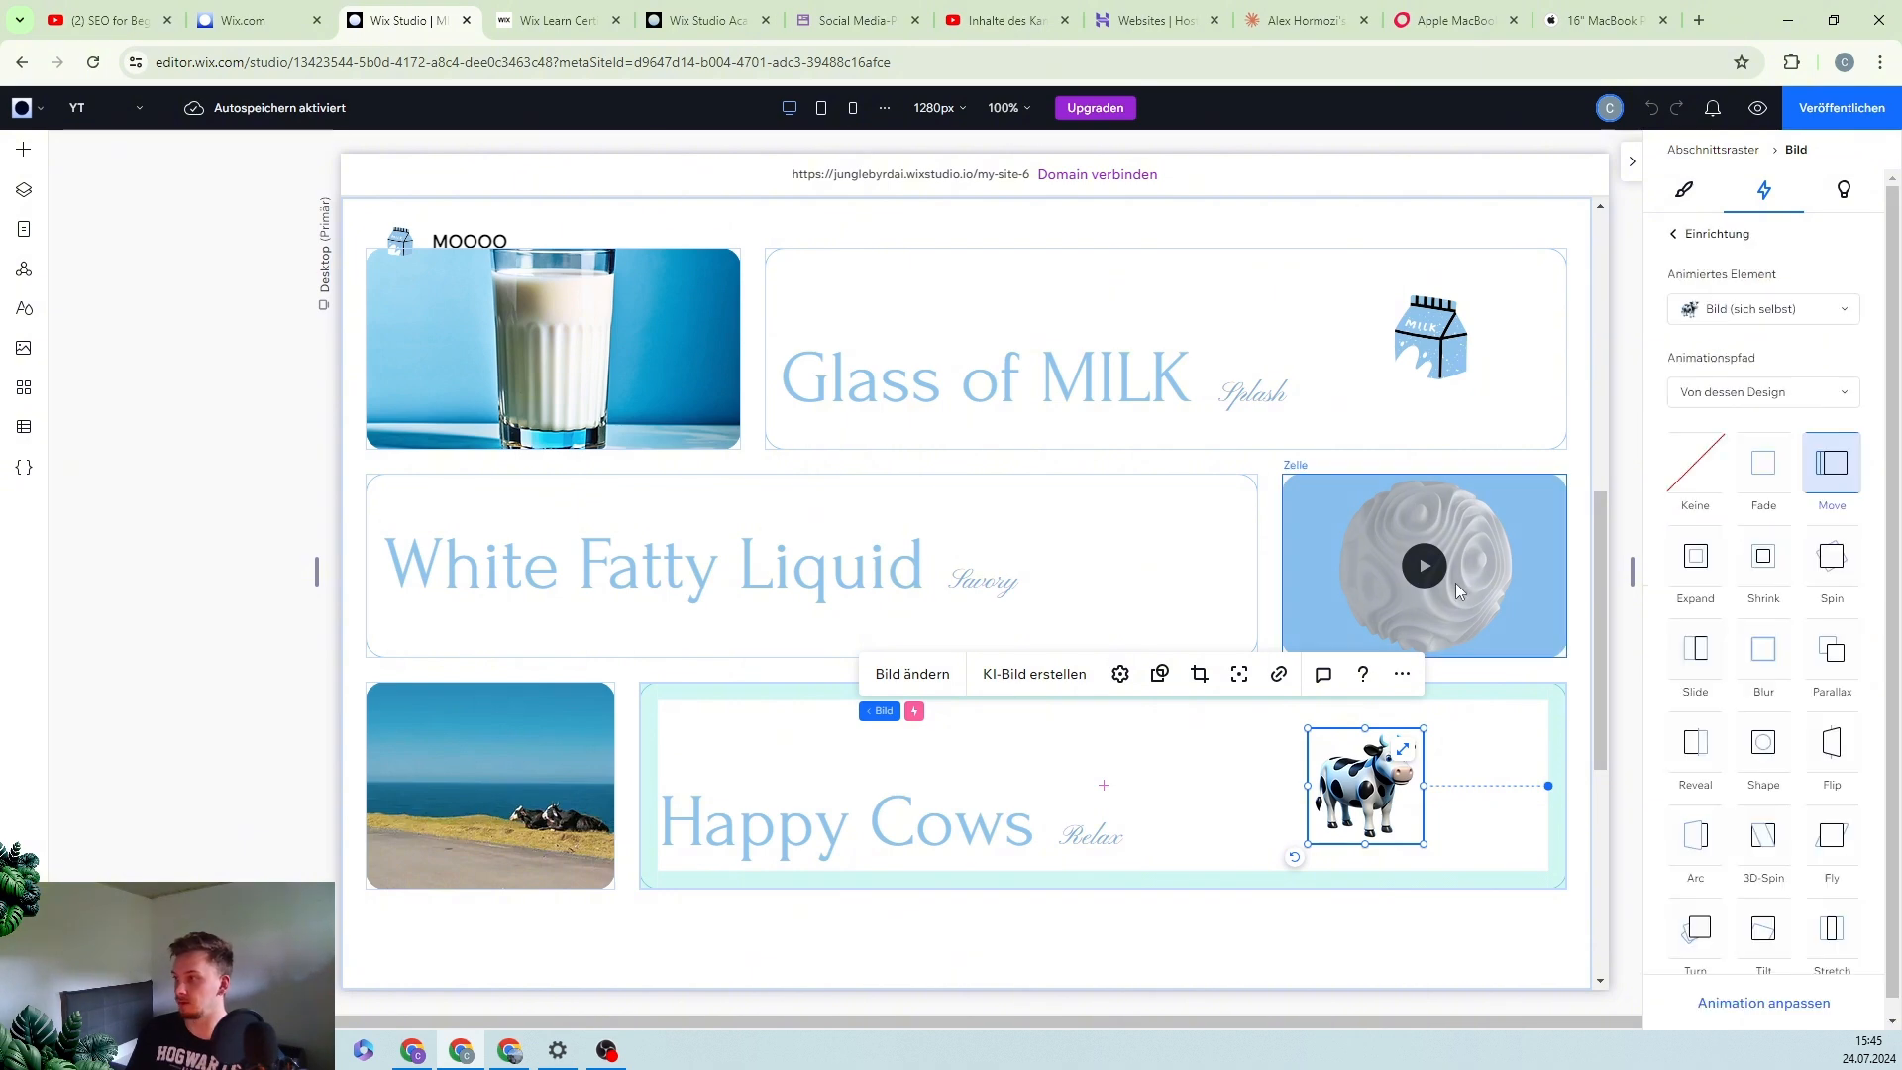
{"action": "left_click", "coordinate": [1741, 1008]}
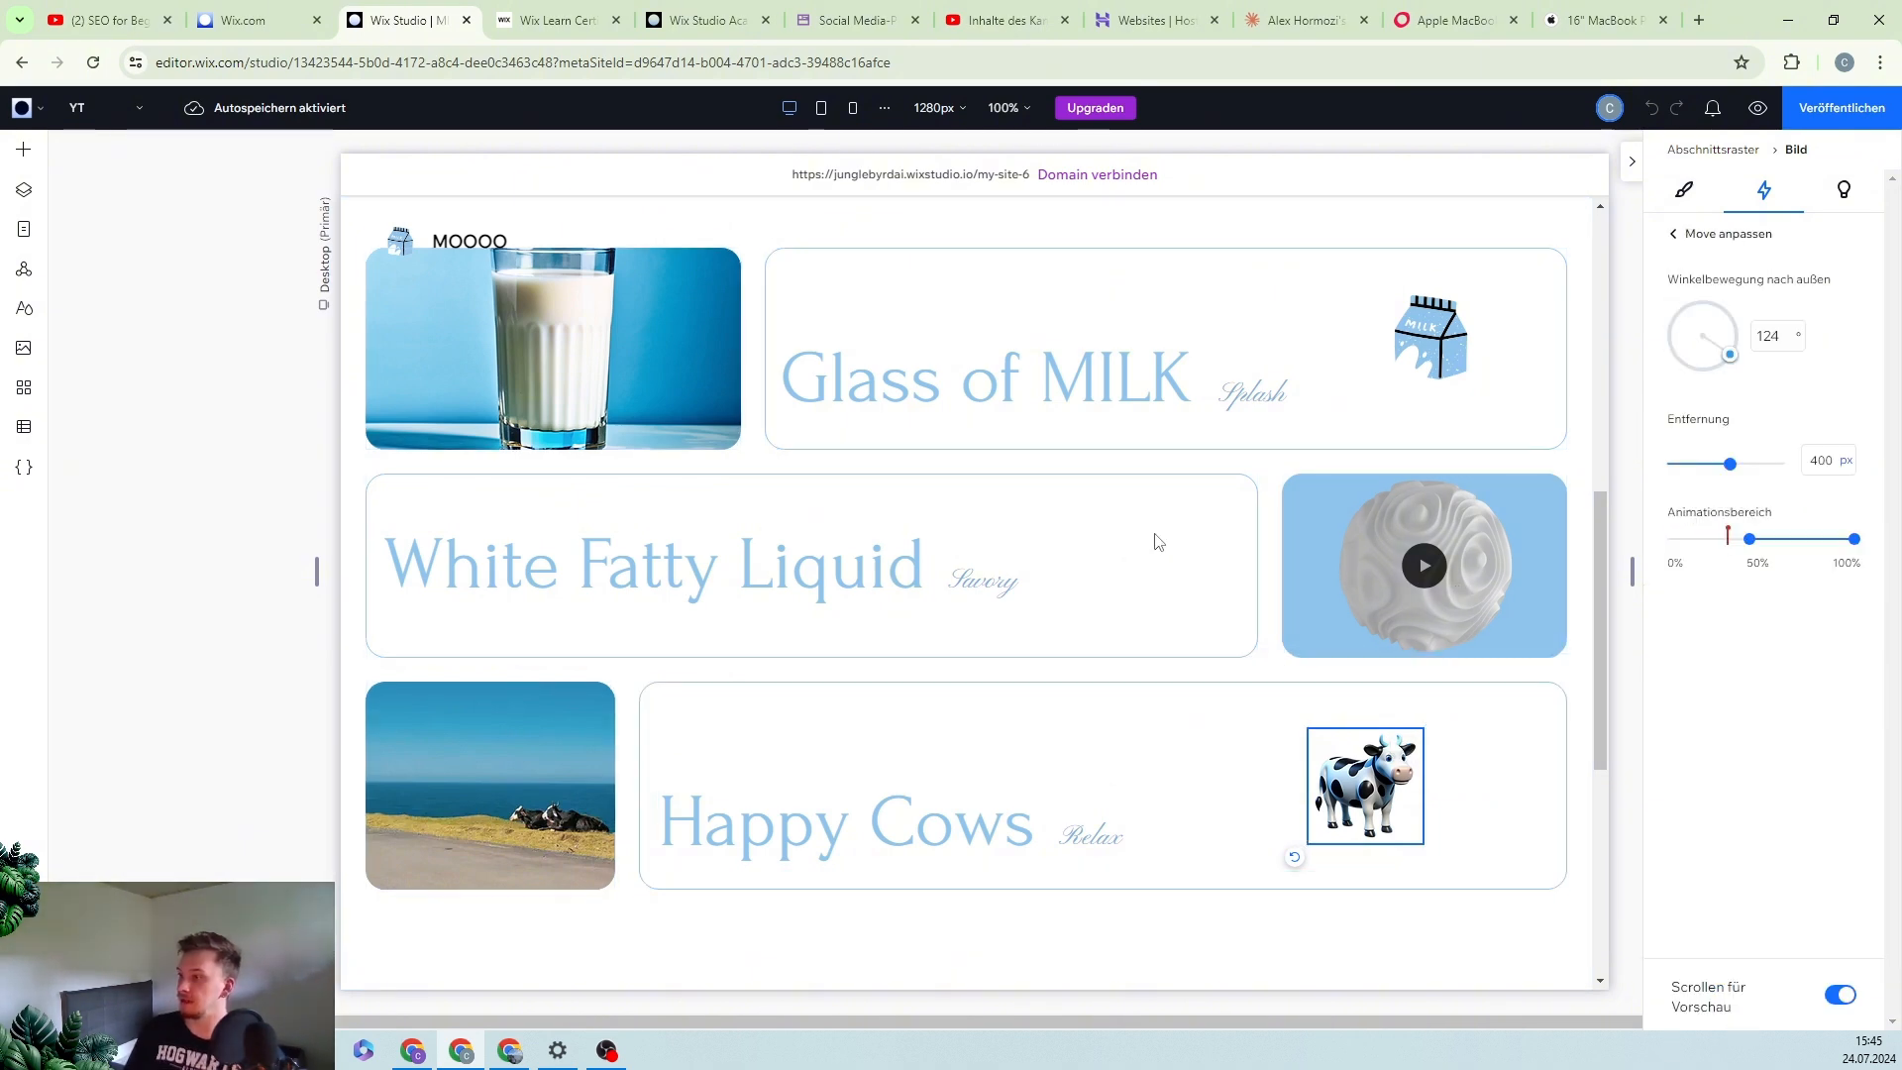
- Preview the cow image's Move animation by scrolling the page down past the Happy Cows row and back up
{"action": "scroll", "coordinate": [1164, 518], "scroll_direction": "down", "scroll_amount": 1}
{"action": "scroll", "coordinate": [1164, 518], "scroll_direction": "down", "scroll_amount": 5}
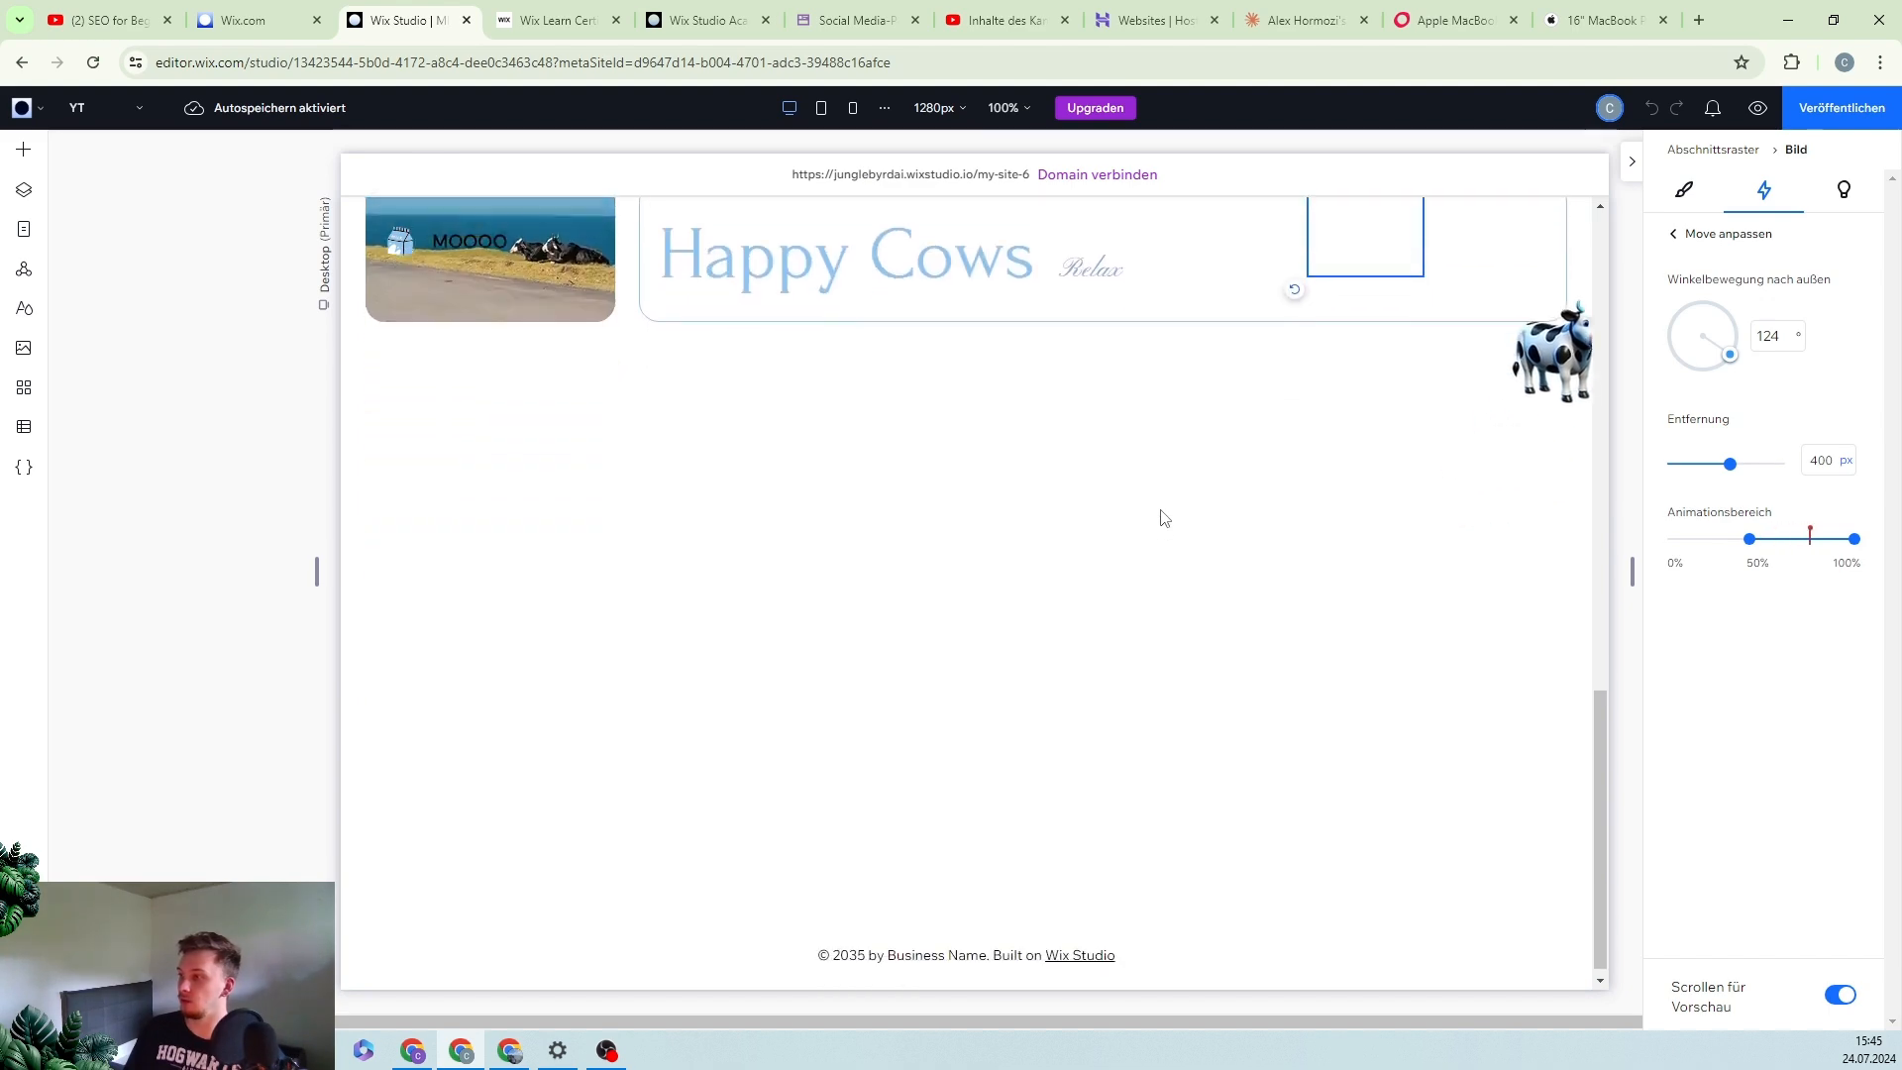
{"action": "scroll", "coordinate": [1166, 517], "scroll_direction": "up", "scroll_amount": 8}
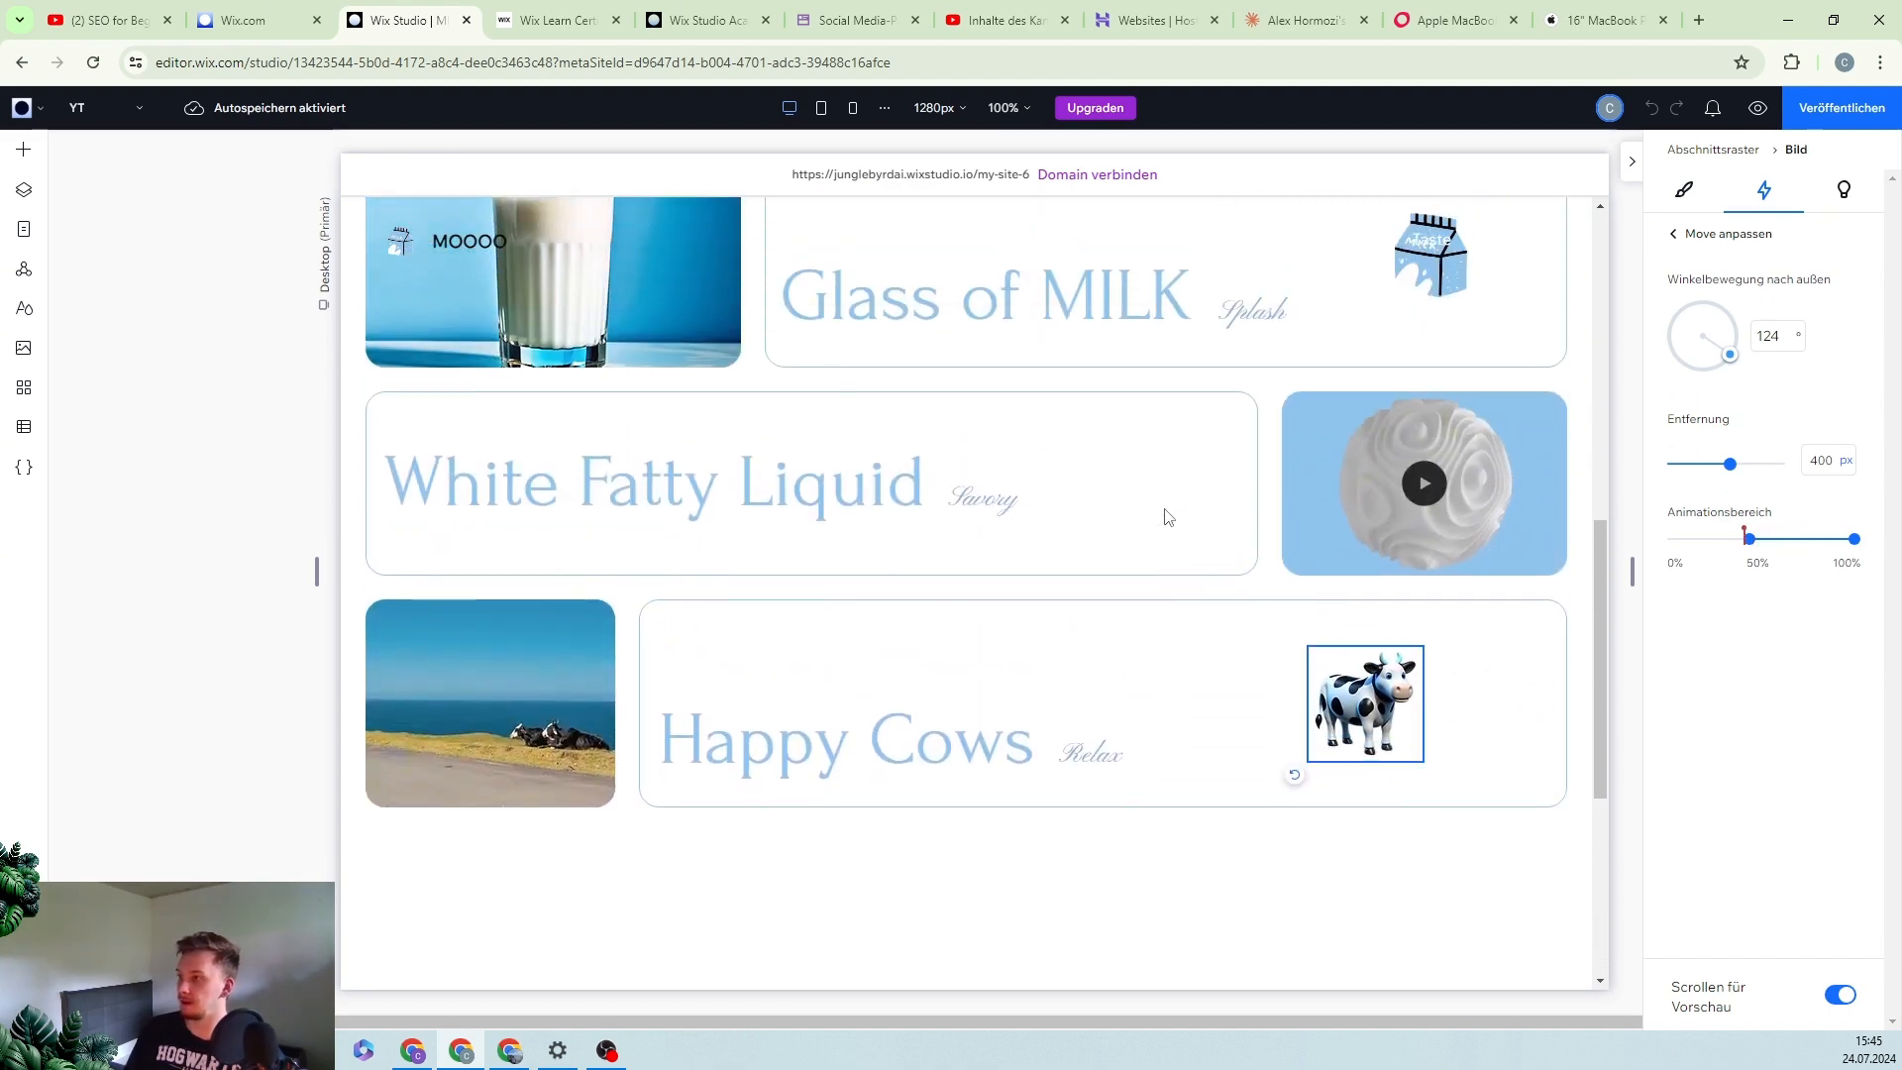
{"action": "scroll", "coordinate": [1168, 517], "scroll_direction": "down", "scroll_amount": 3}
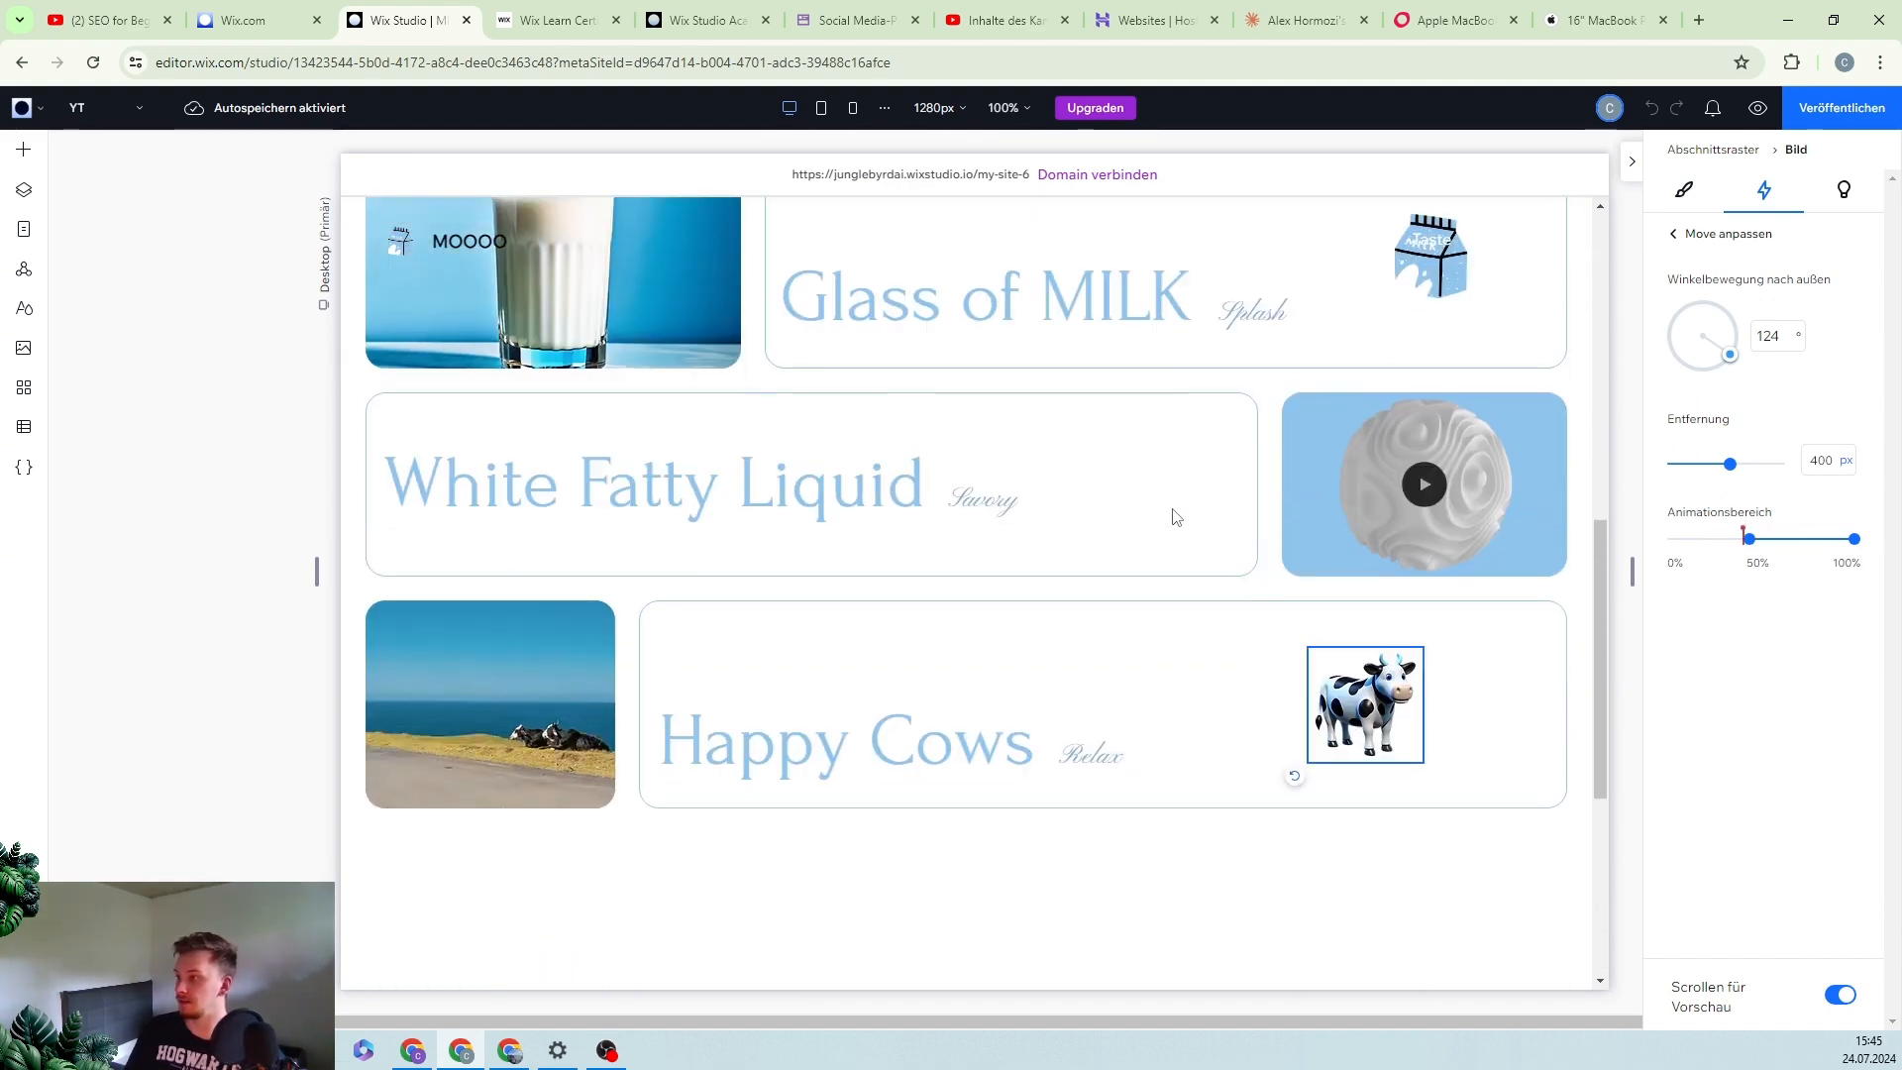
{"action": "scroll", "coordinate": [1169, 517], "scroll_direction": "up", "scroll_amount": 1}
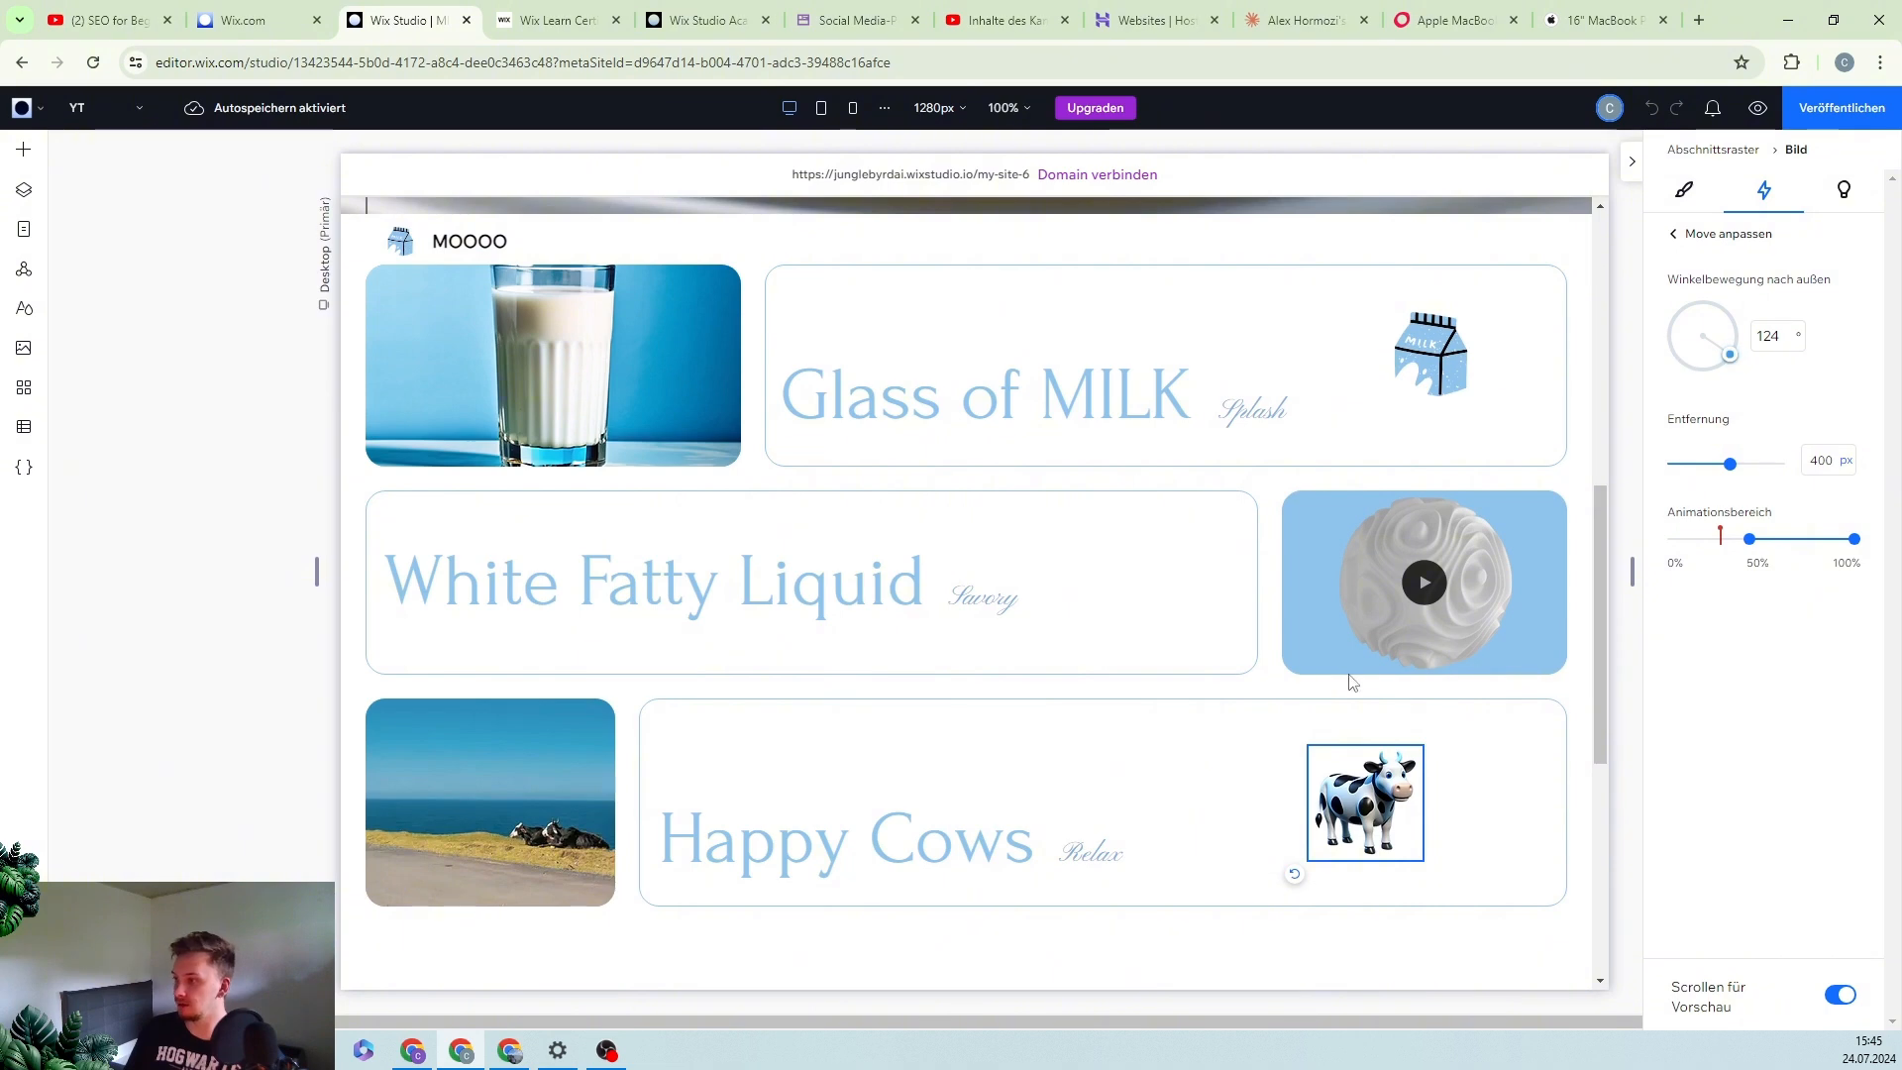
- Examine how the cow image's movement follows the Move animation's range across scroll positions, and close the animation settings
{"action": "scroll", "coordinate": [1354, 681], "scroll_direction": "down", "scroll_amount": 1}
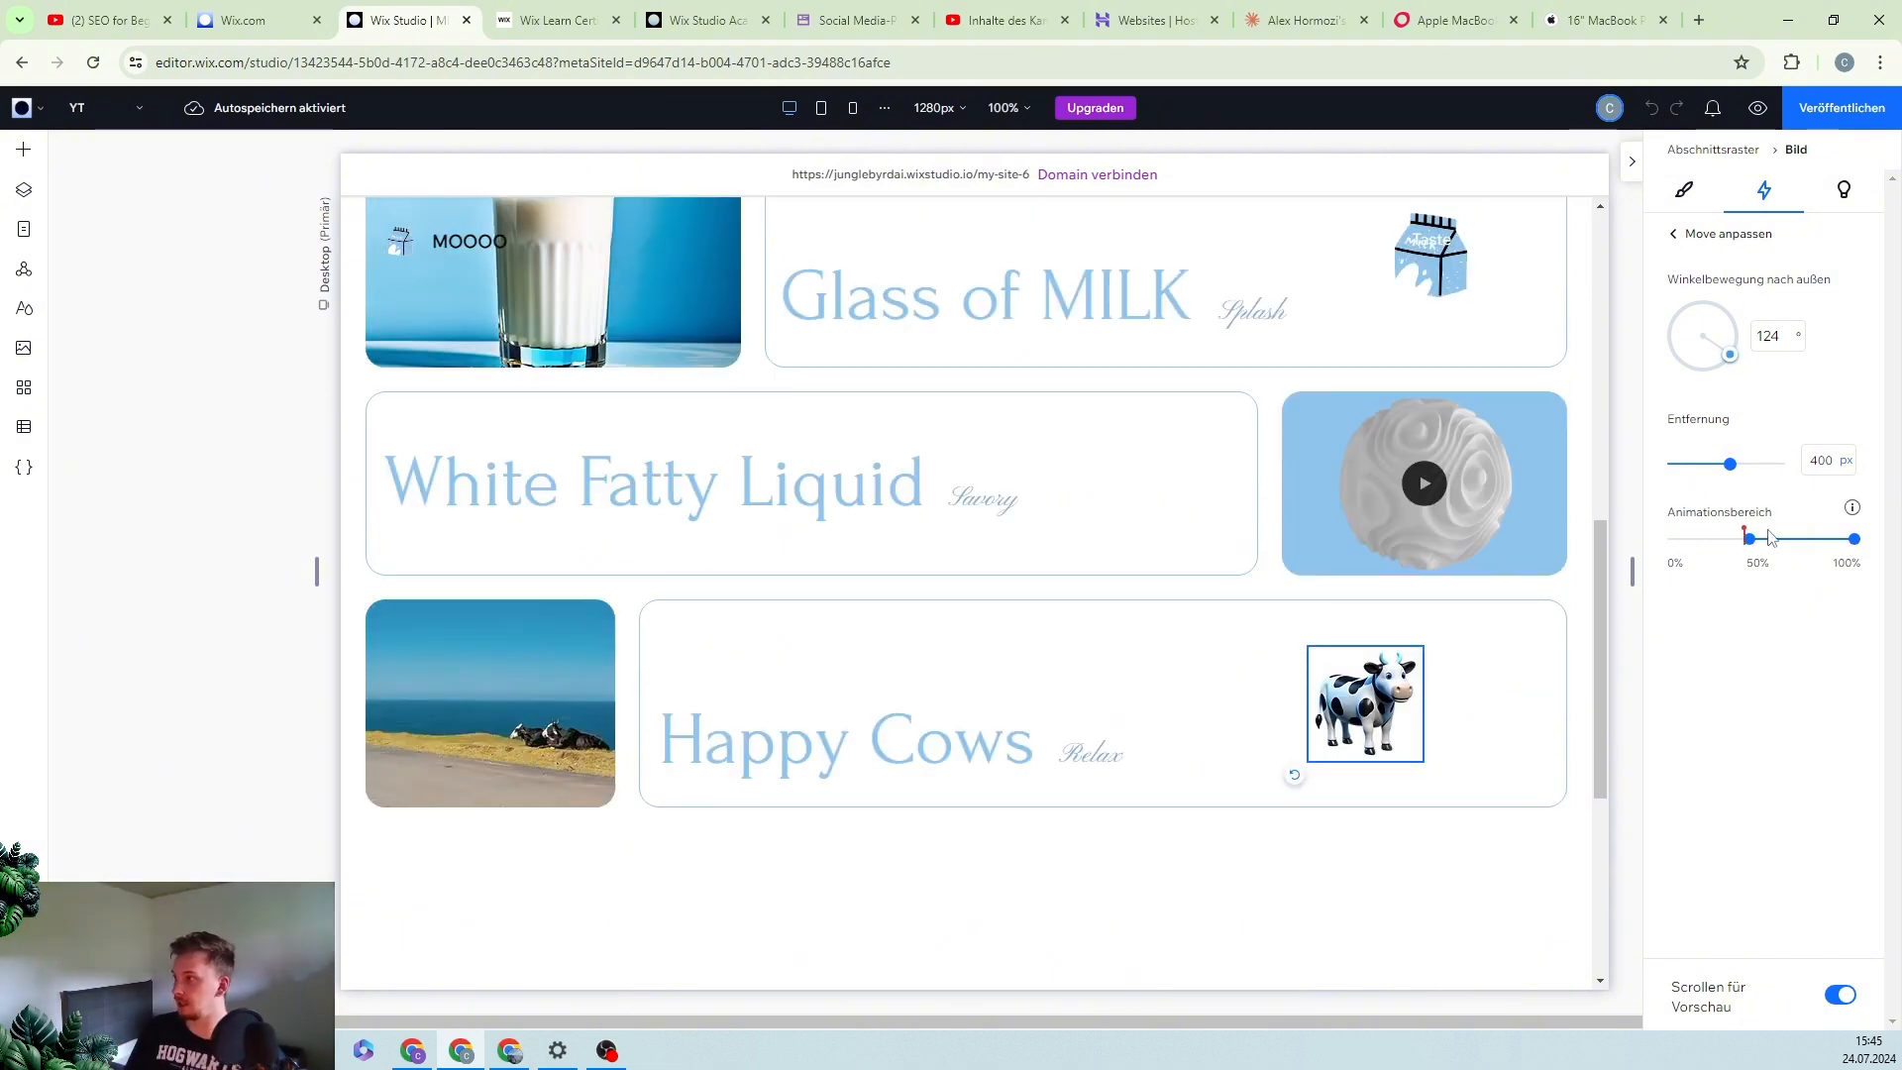
{"action": "mouse_move", "coordinate": [1752, 544]}
{"action": "scroll", "coordinate": [1508, 520], "scroll_direction": "down", "scroll_amount": 2}
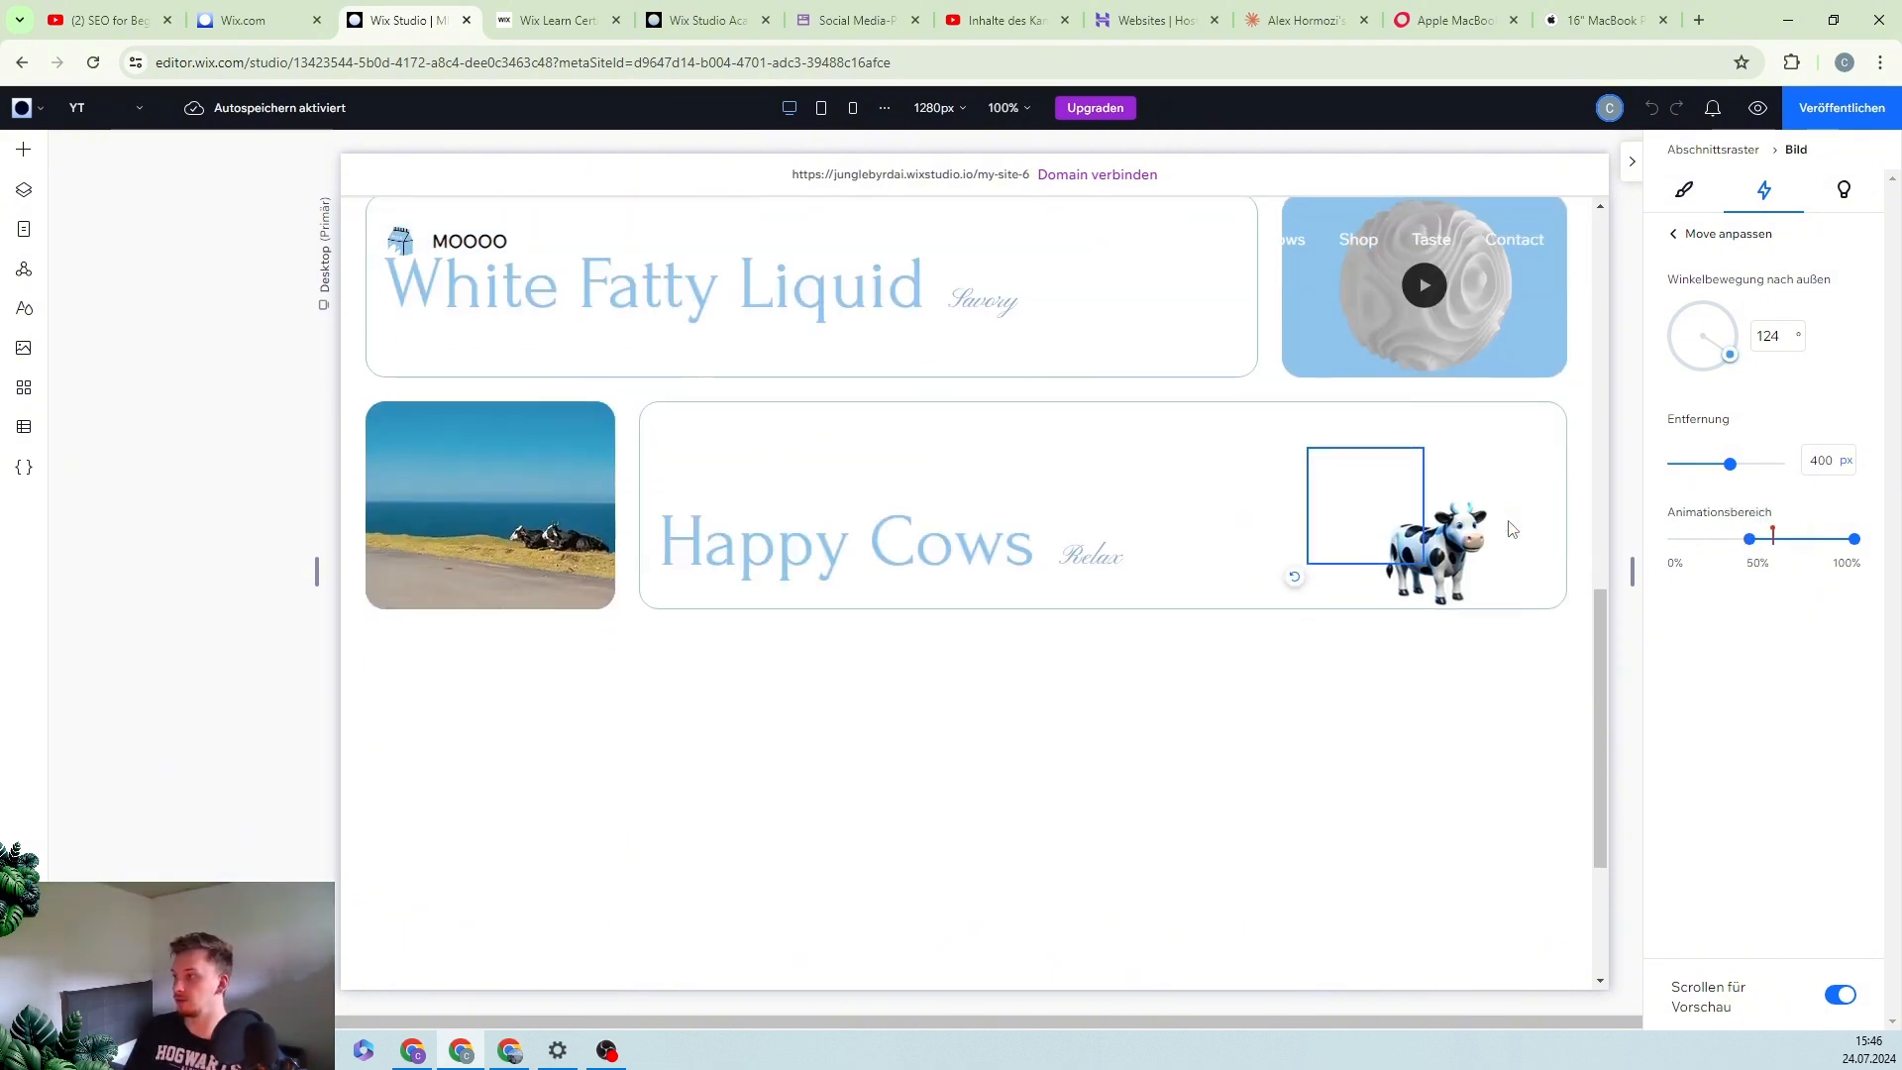
{"action": "scroll", "coordinate": [1511, 528], "scroll_direction": "up", "scroll_amount": 2}
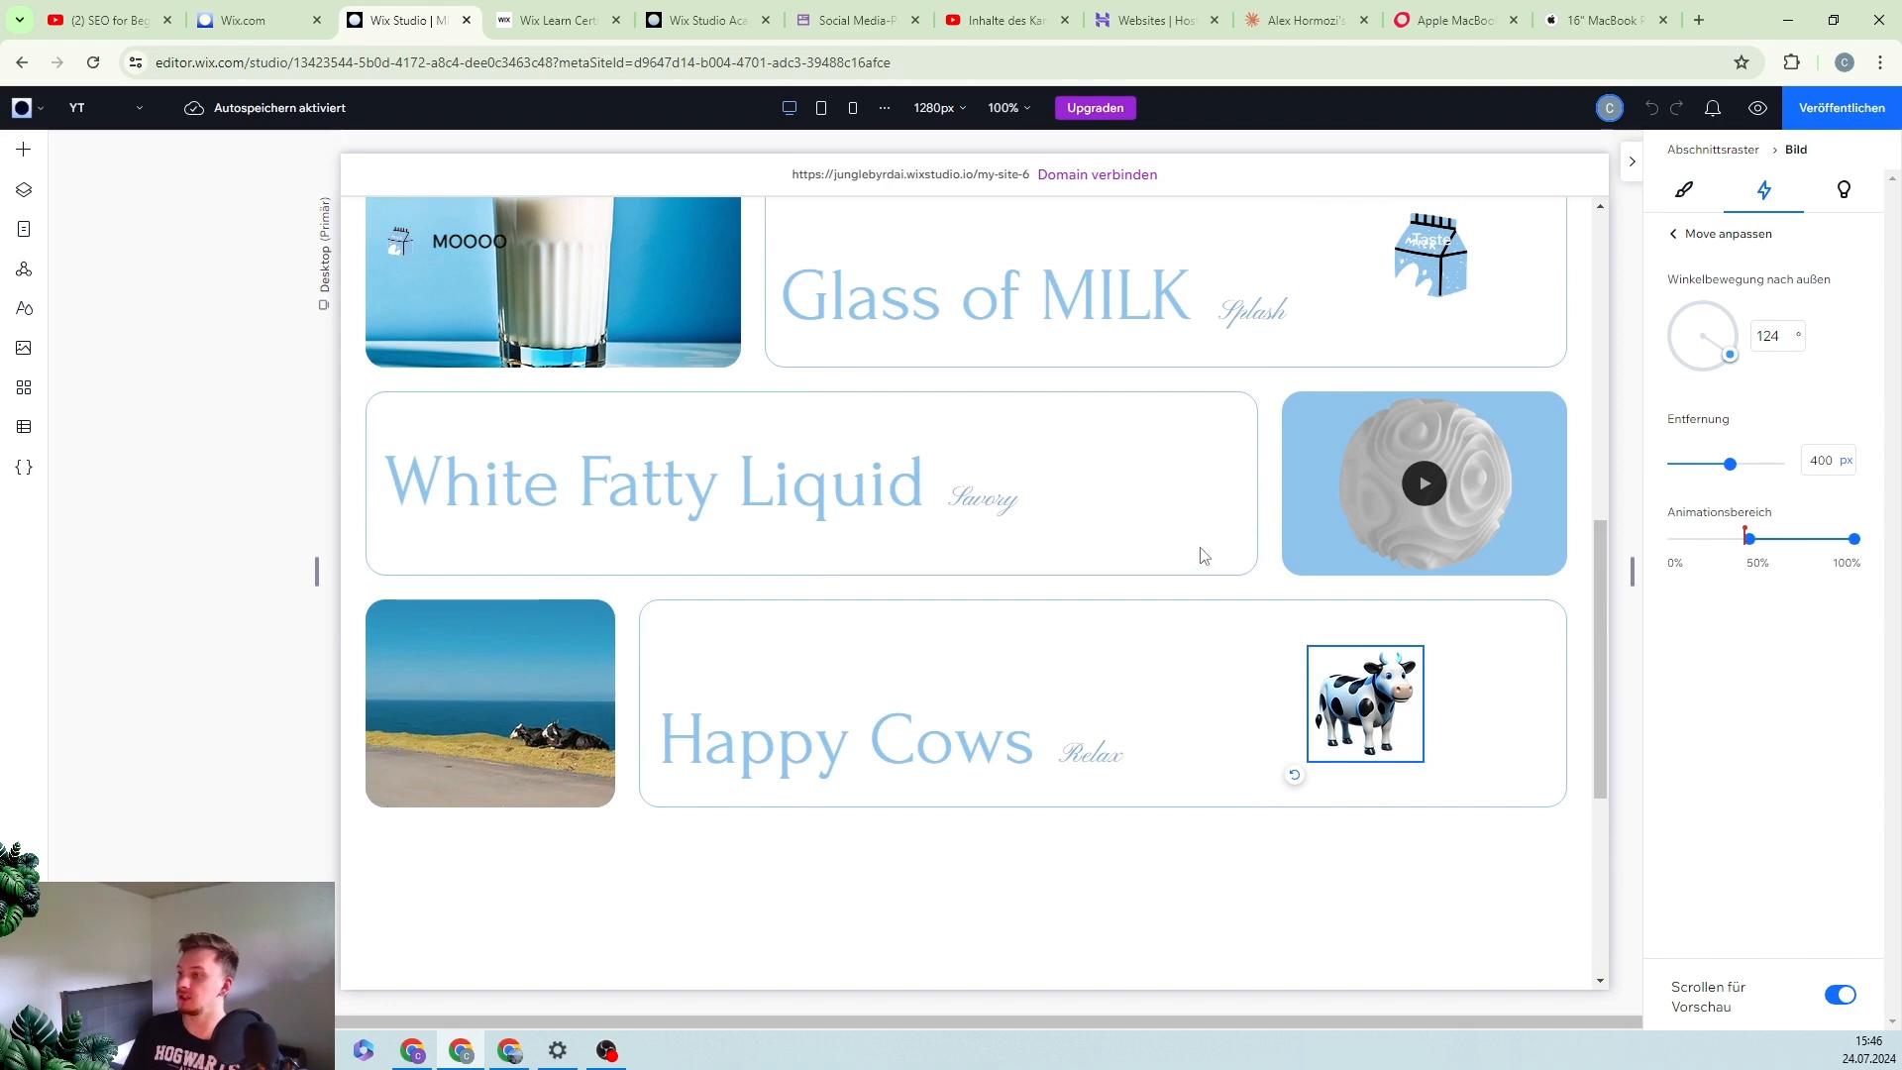
{"action": "scroll", "coordinate": [1200, 553], "scroll_direction": "down", "scroll_amount": 4}
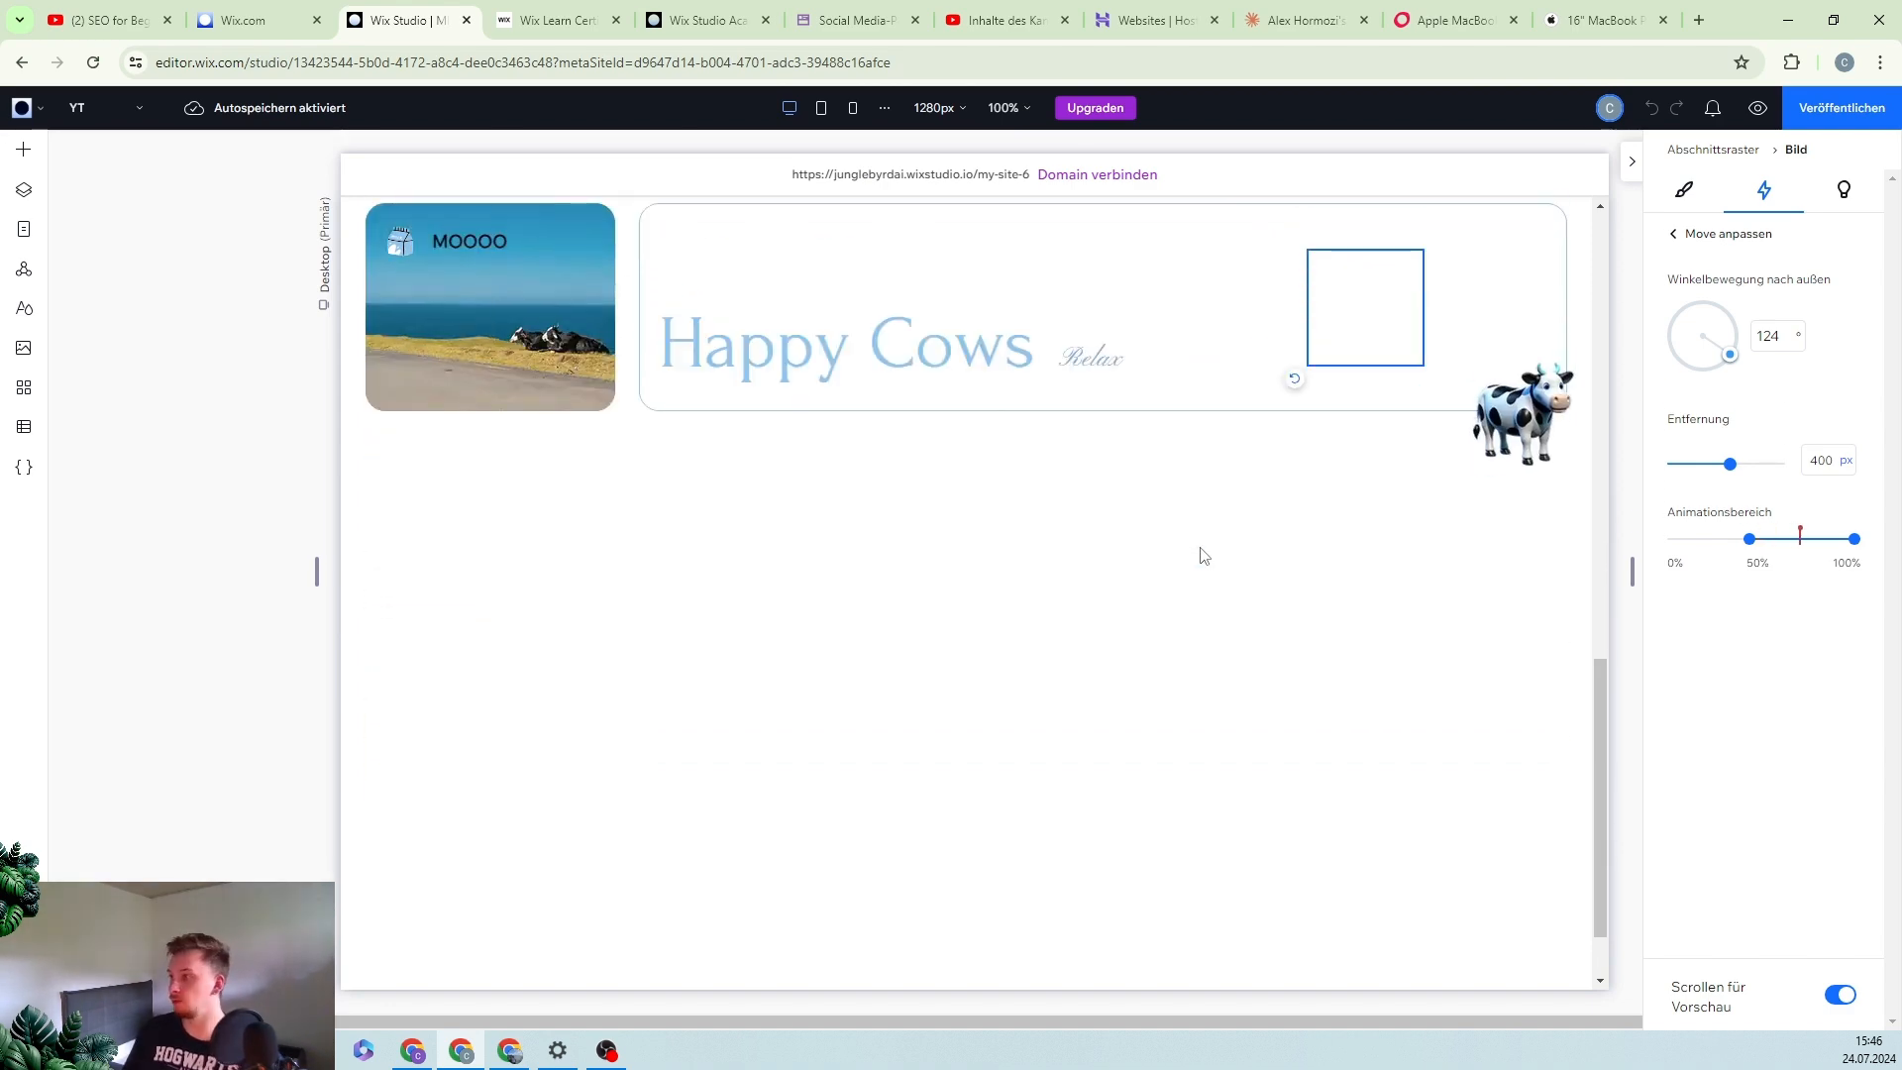
{"action": "scroll", "coordinate": [1177, 544], "scroll_direction": "down", "scroll_amount": 1}
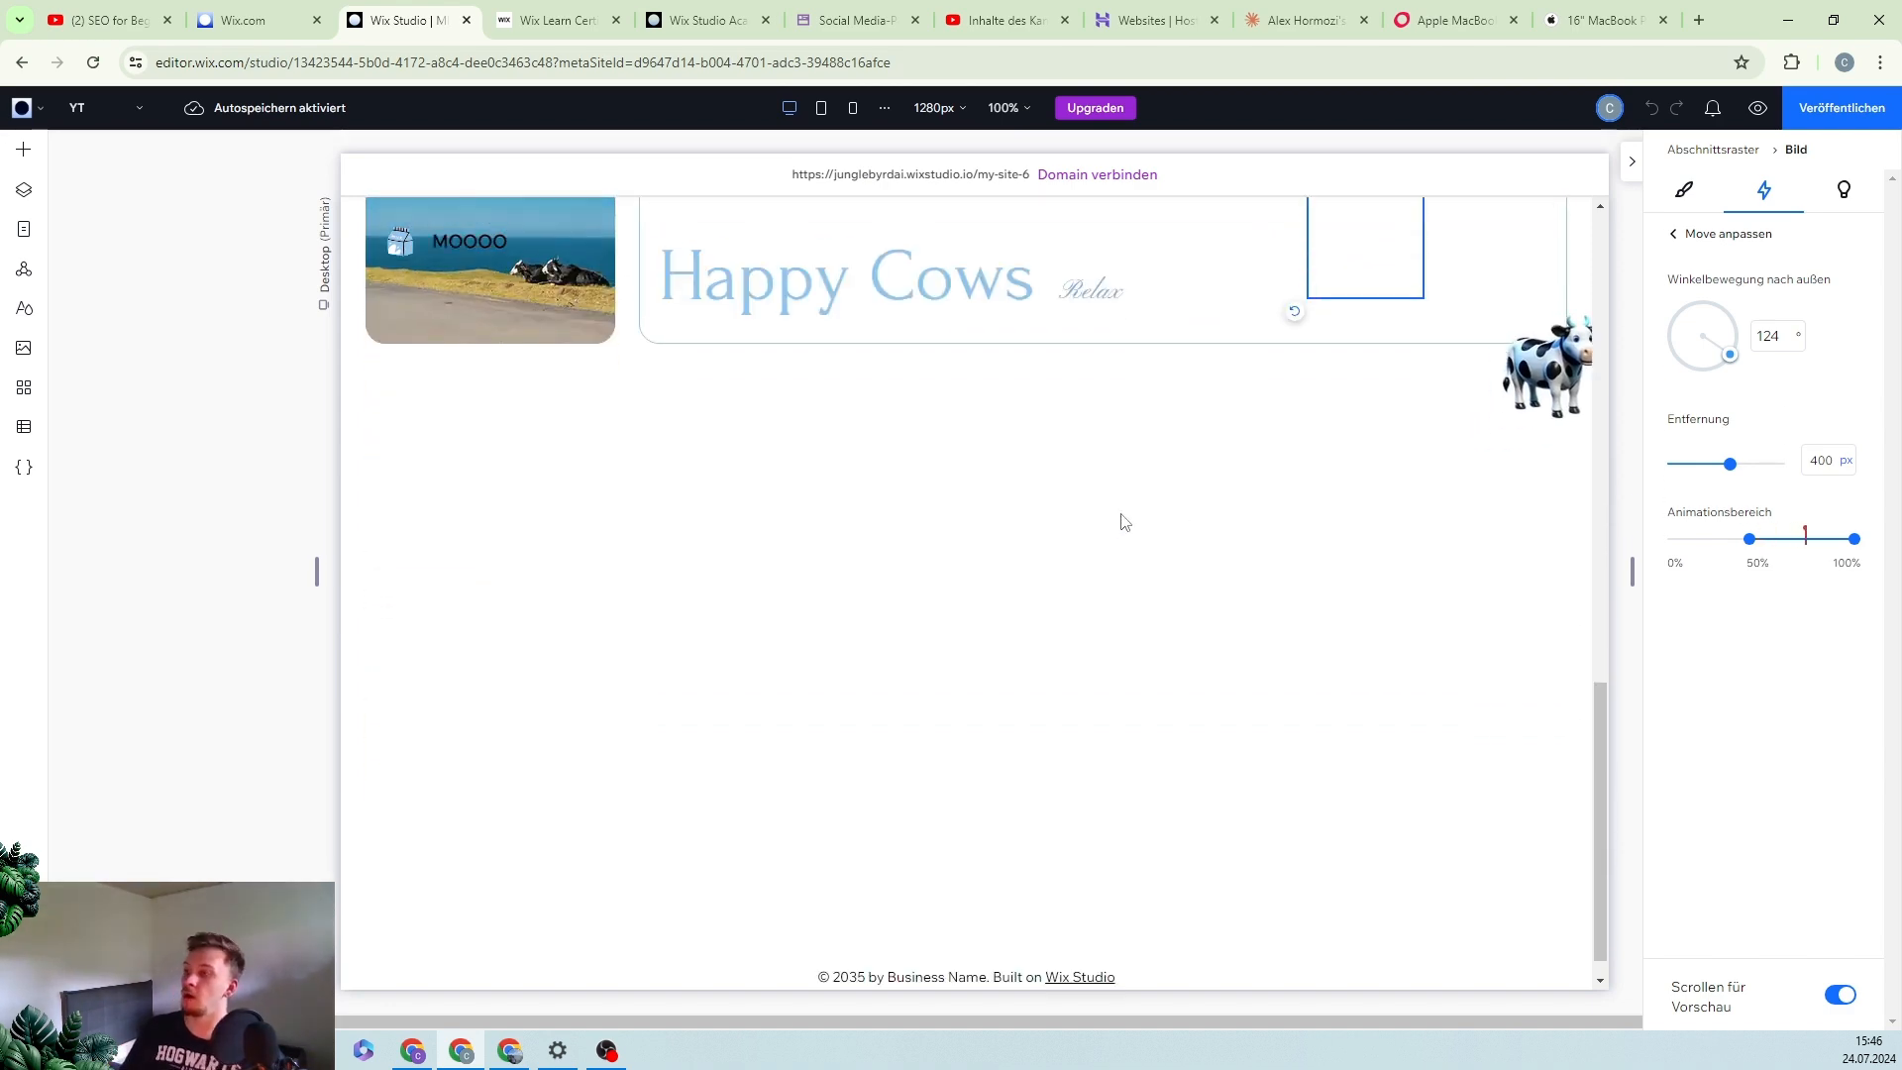
{"action": "scroll", "coordinate": [1134, 522], "scroll_direction": "up", "scroll_amount": 3}
{"action": "left_click", "coordinate": [1137, 522]}
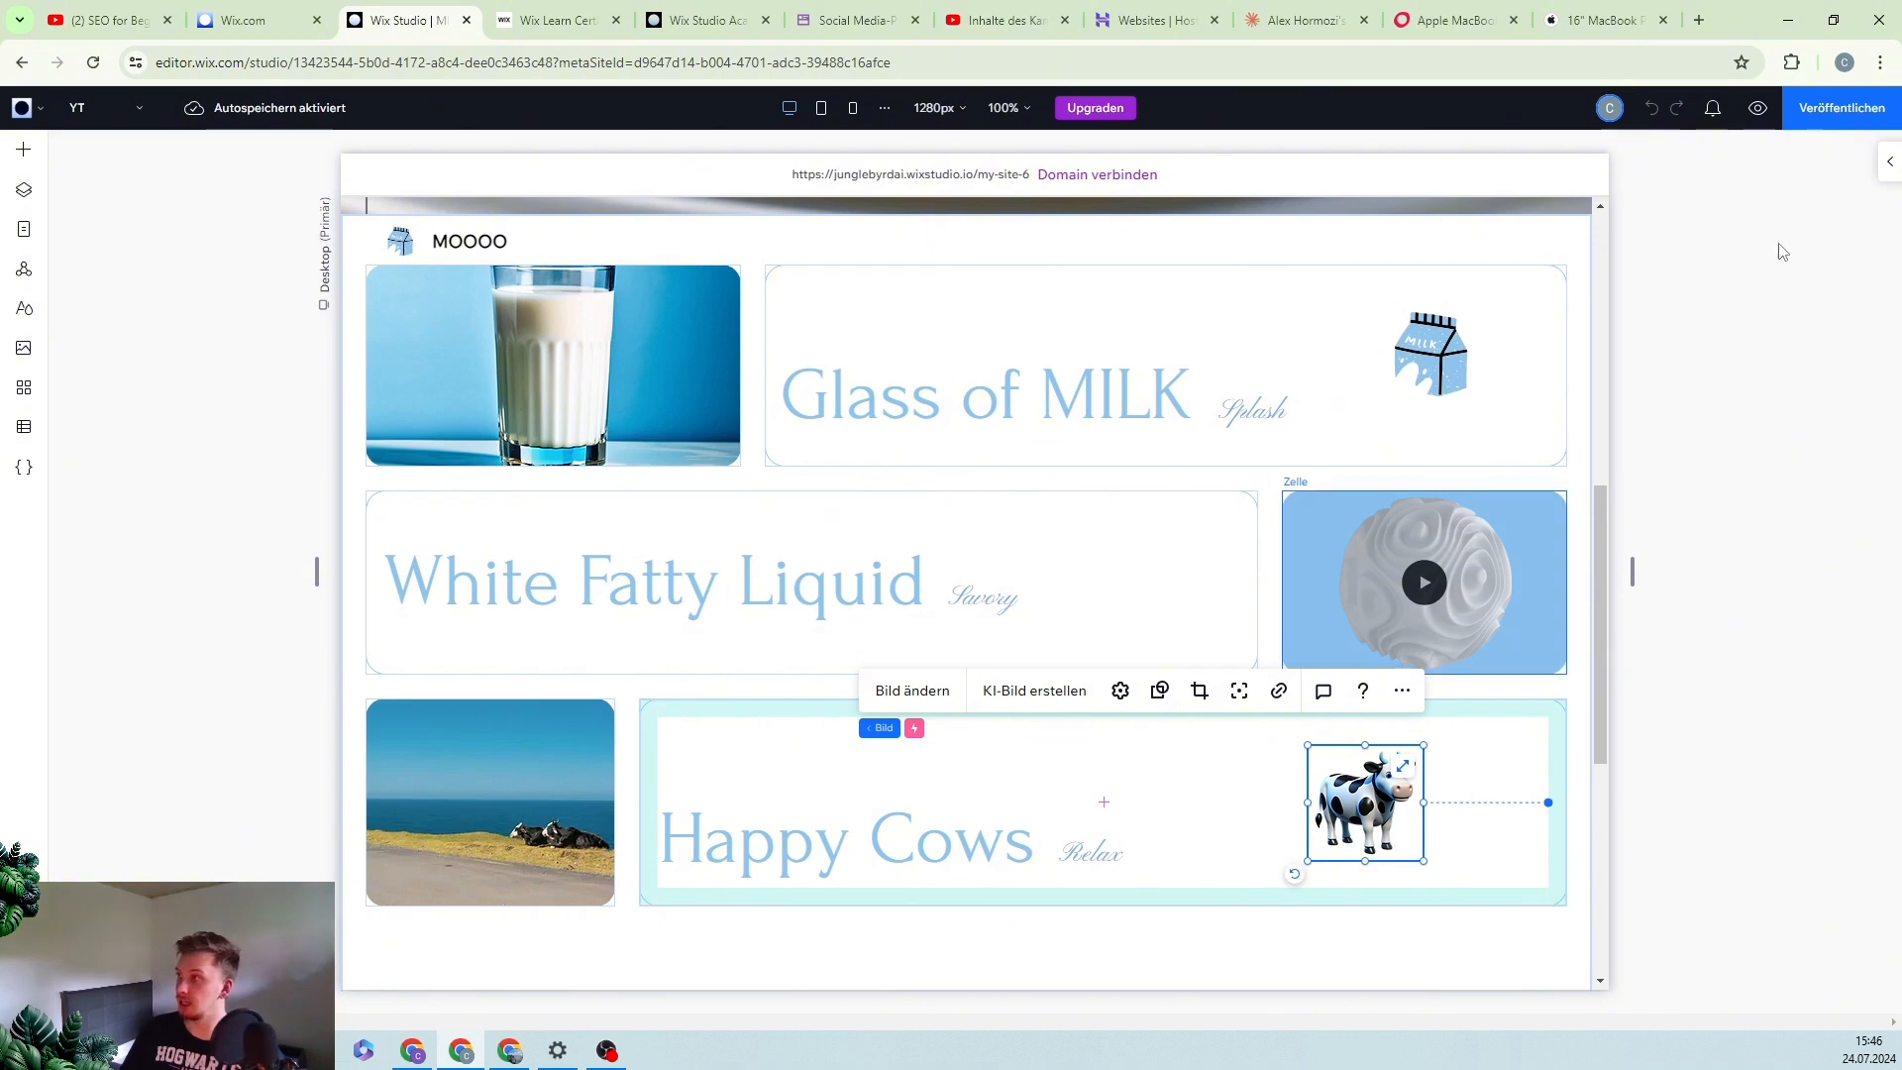
- Preview the site and check the cow's scroll animation in the Happy Cows row and the page up to the Milk hero section
{"action": "left_click", "coordinate": [1767, 115]}
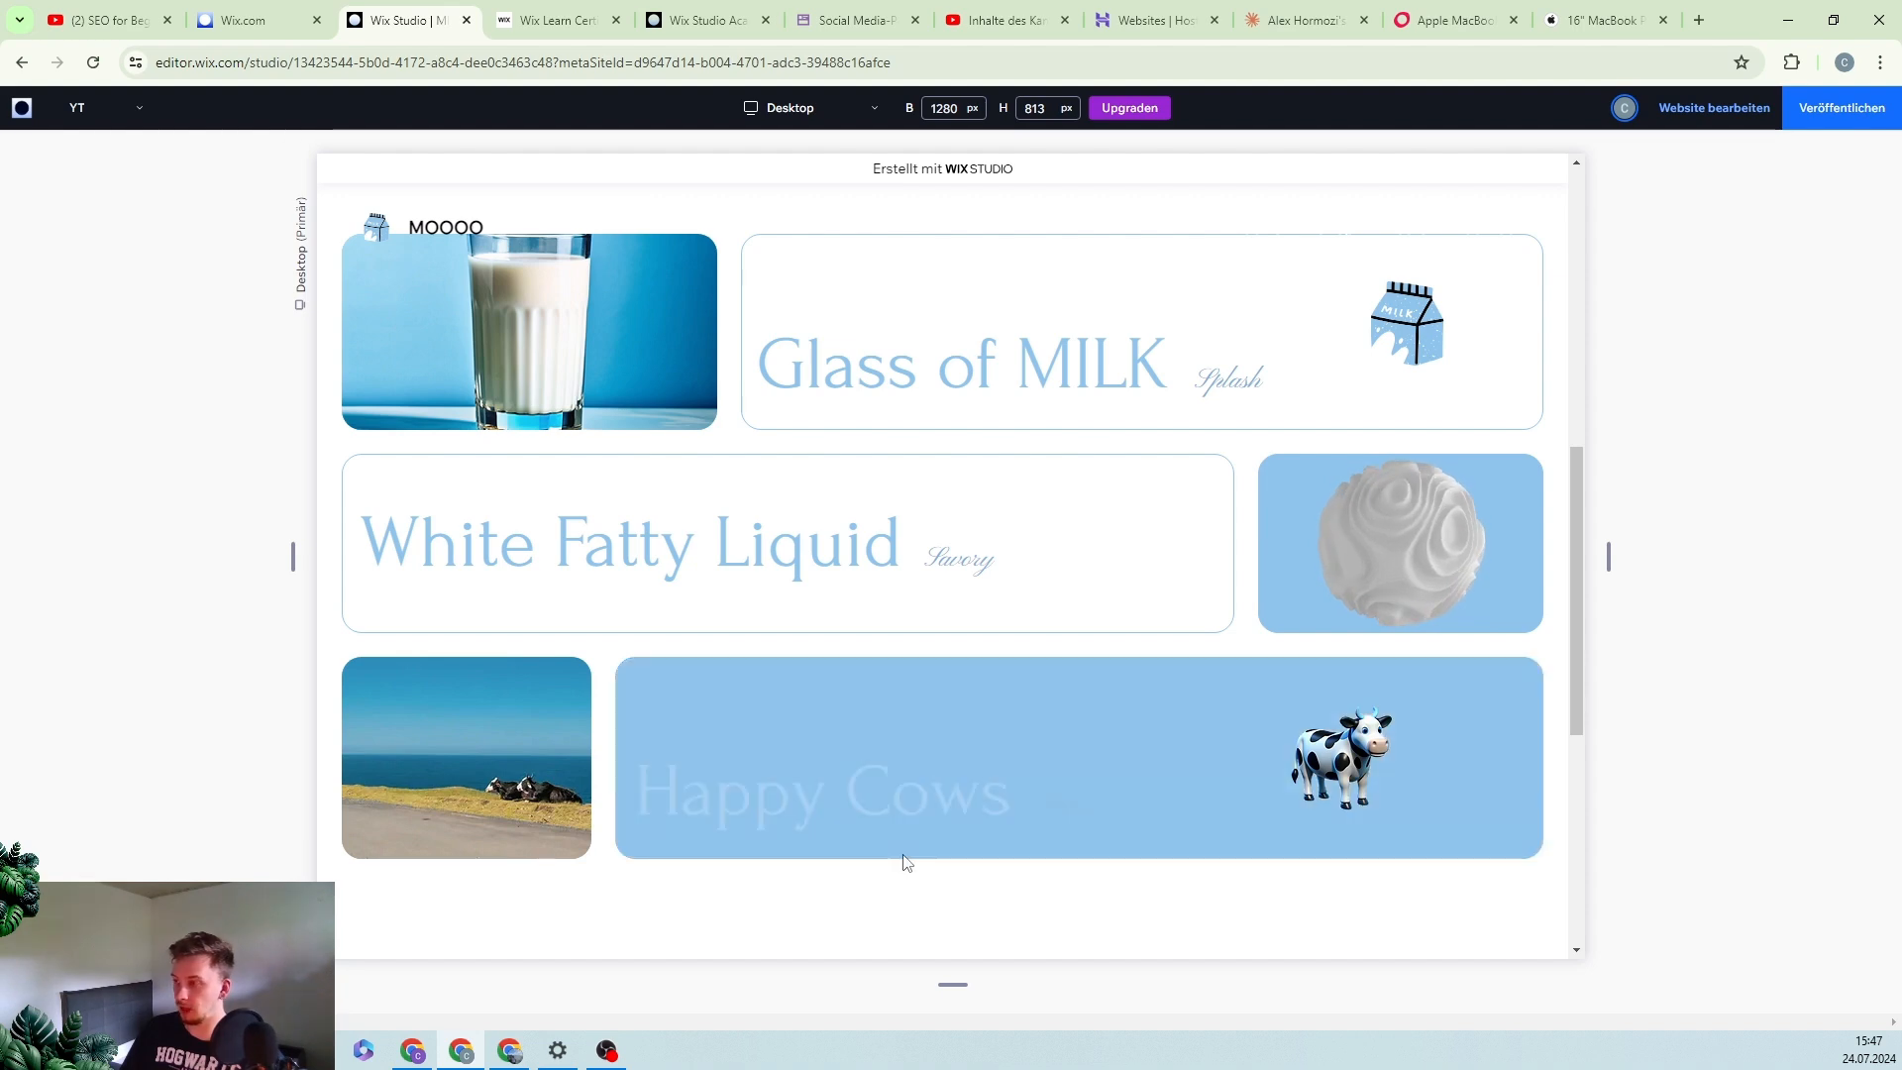
{"action": "scroll", "coordinate": [906, 862], "scroll_direction": "down", "scroll_amount": 2}
{"action": "scroll", "coordinate": [923, 807], "scroll_direction": "down", "scroll_amount": 2}
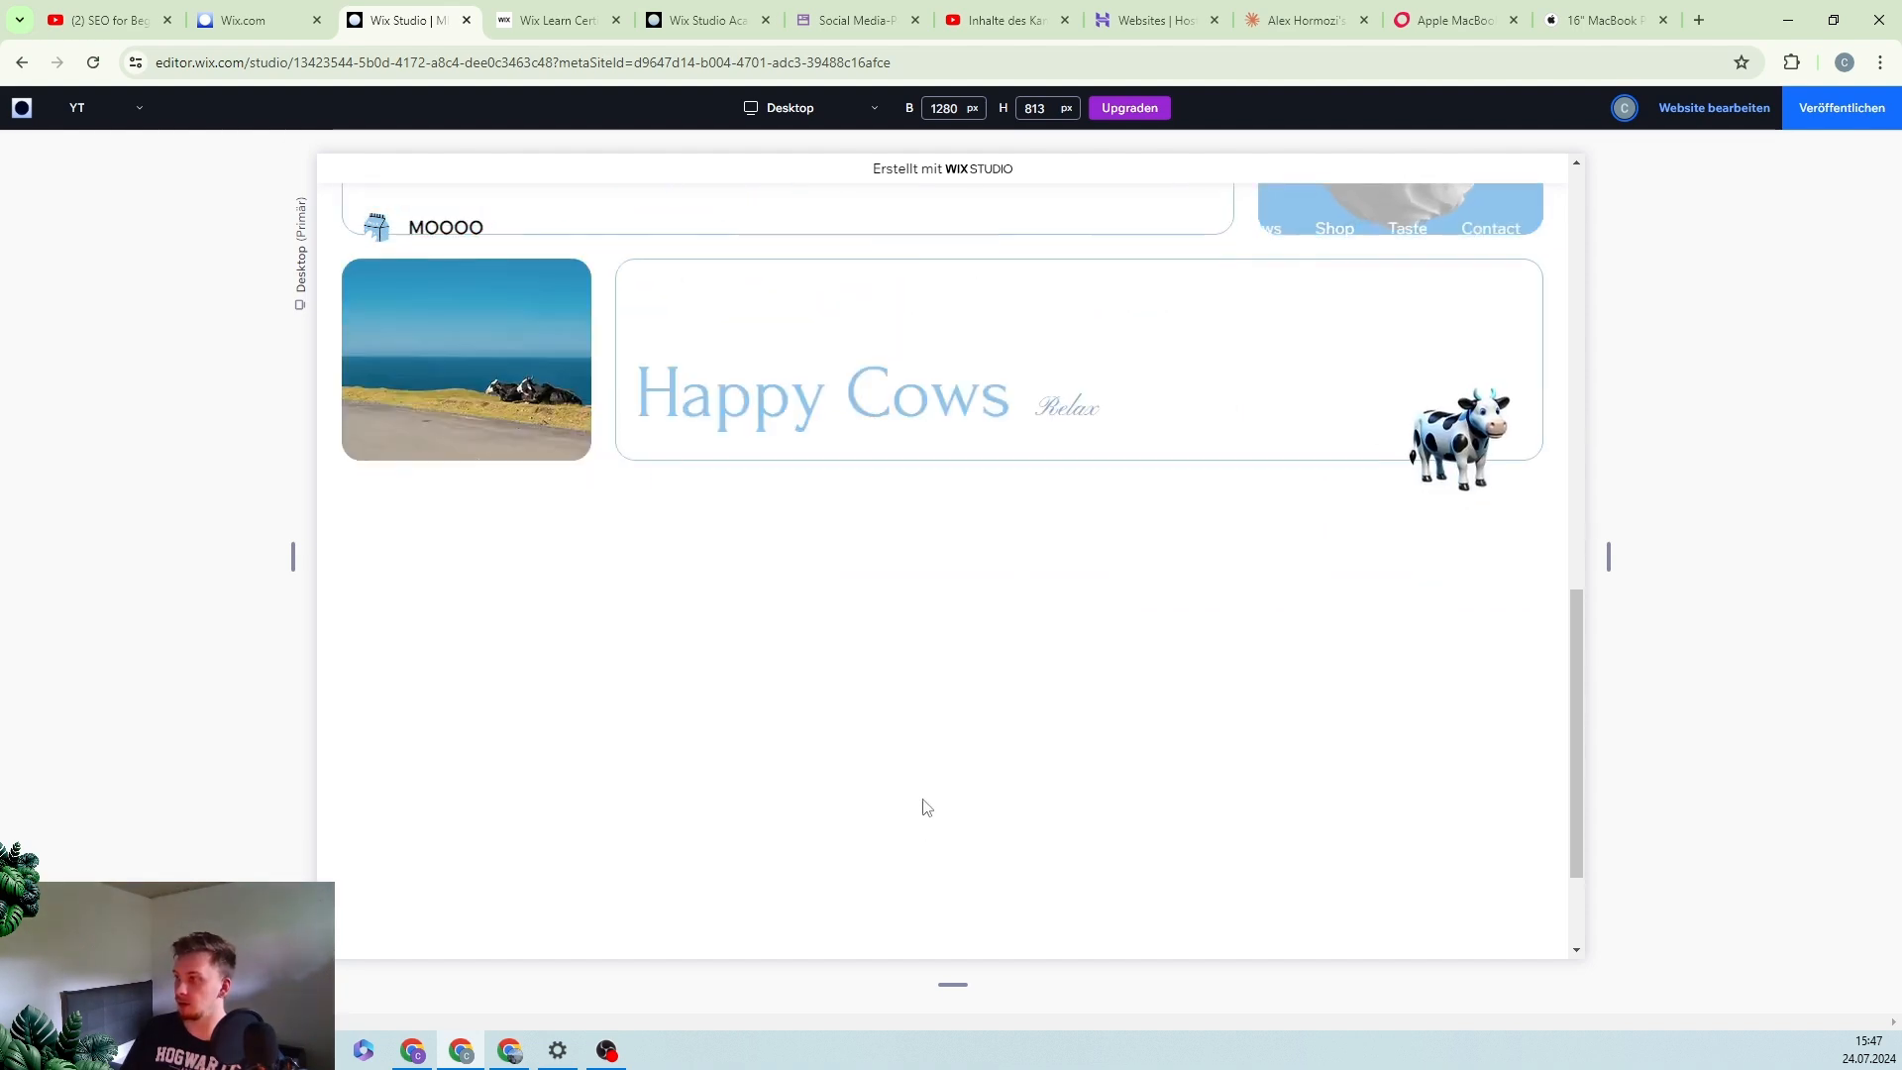
{"action": "scroll", "coordinate": [922, 808], "scroll_direction": "down", "scroll_amount": 1}
{"action": "scroll", "coordinate": [1465, 483], "scroll_direction": "up", "scroll_amount": 5}
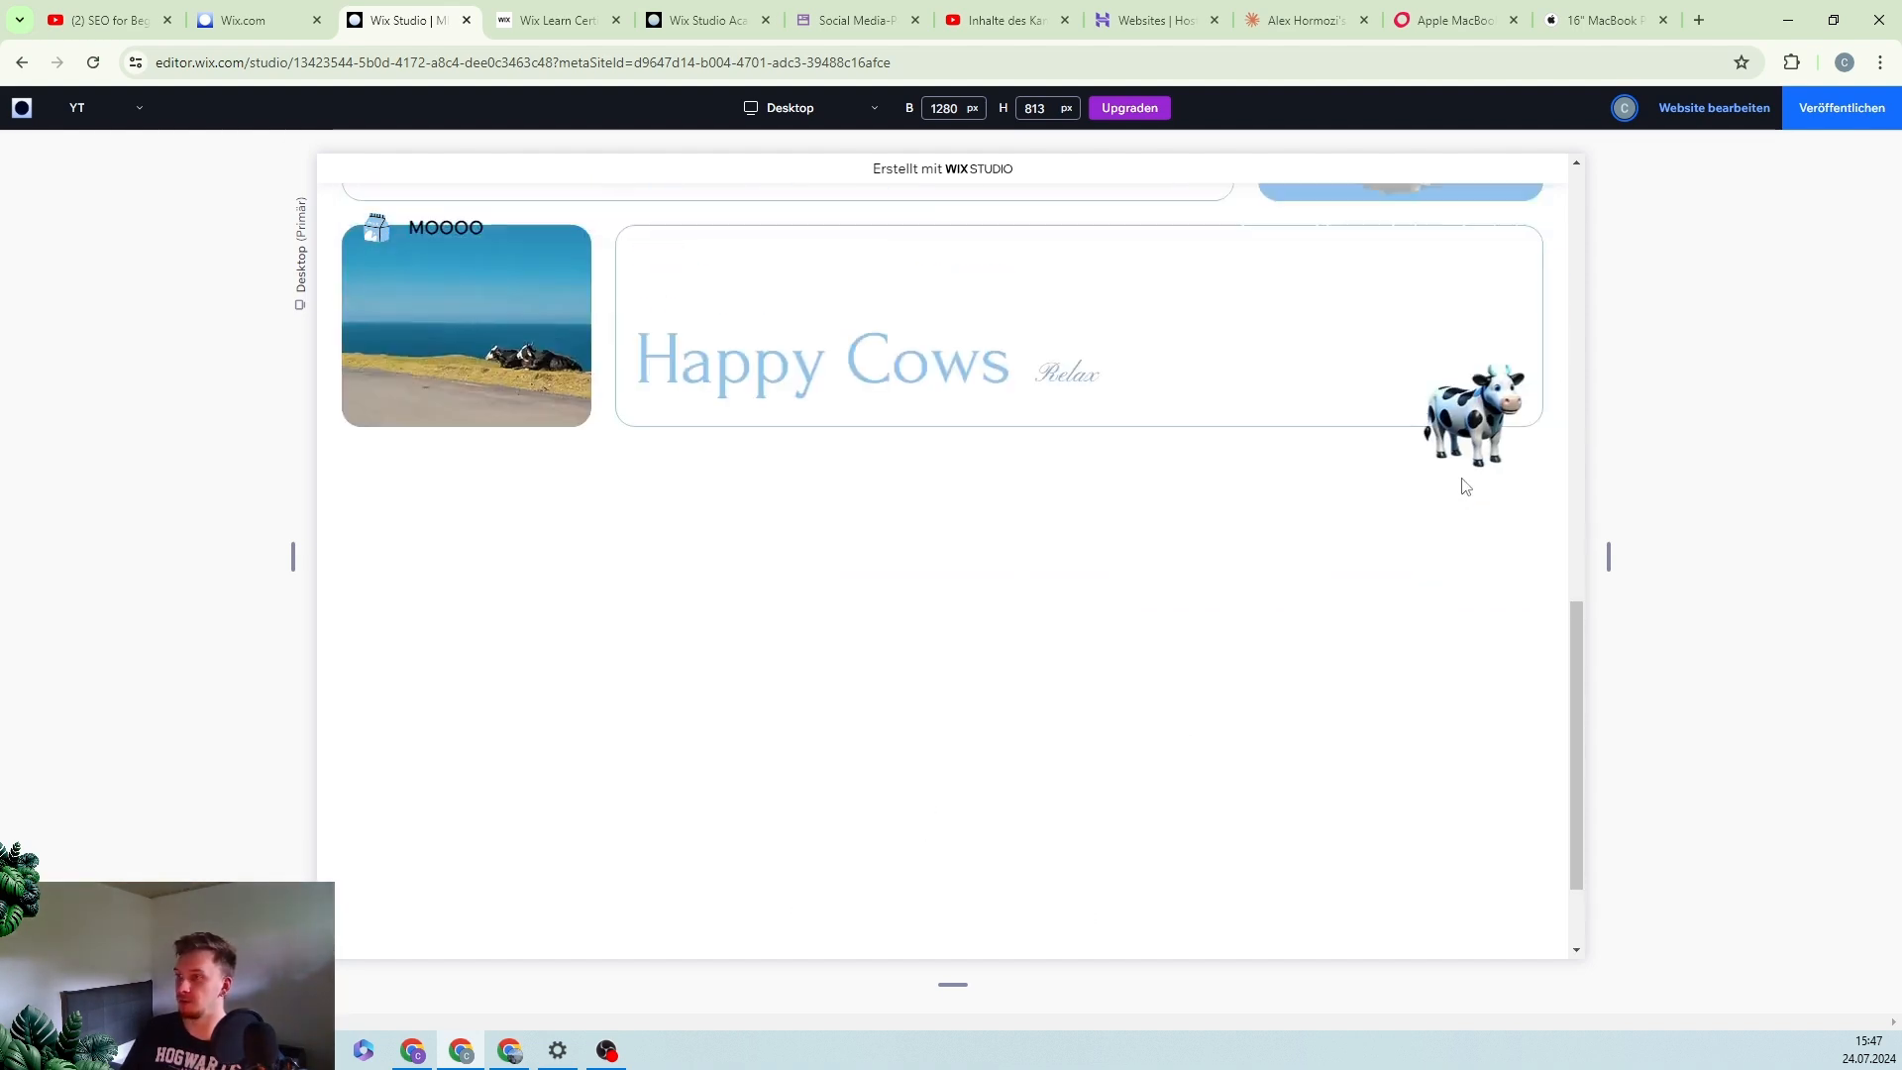
{"action": "scroll", "coordinate": [1135, 653], "scroll_direction": "up", "scroll_amount": 4}
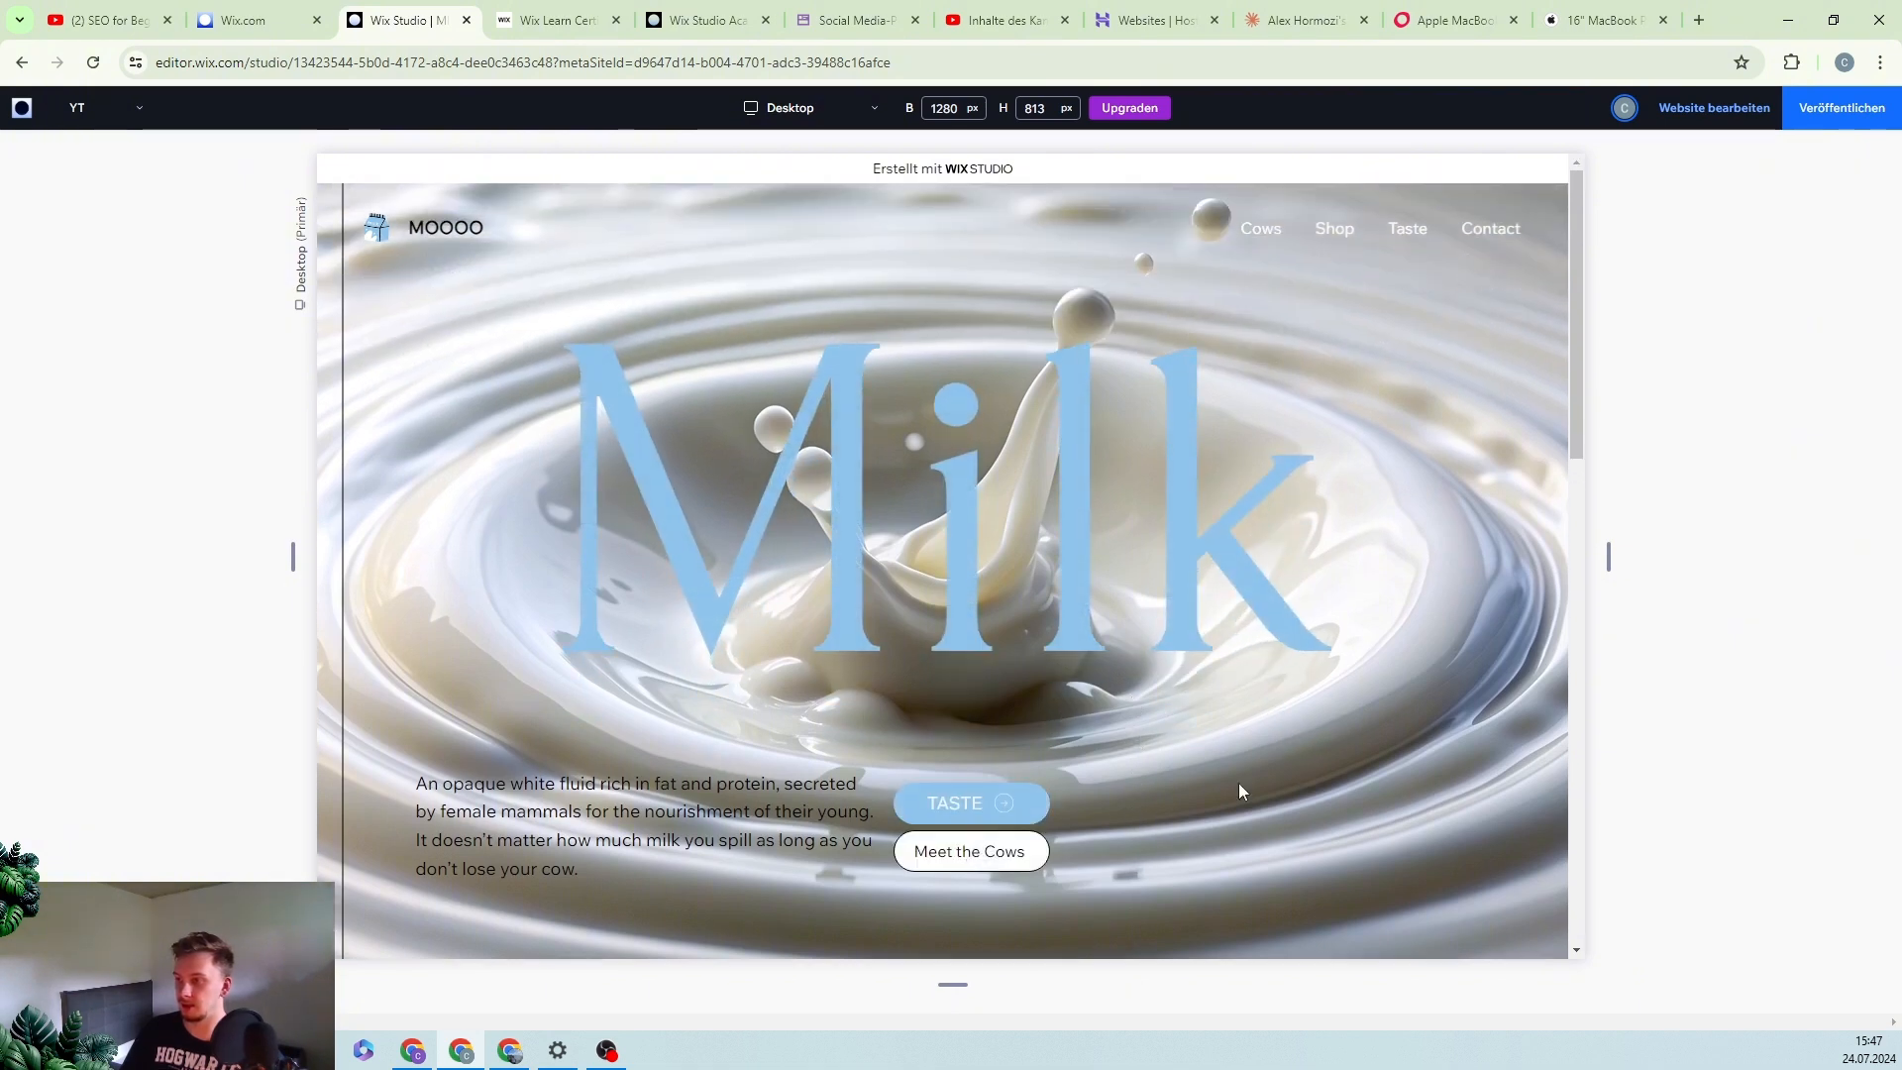
{"action": "scroll", "coordinate": [1249, 777], "scroll_direction": "down", "scroll_amount": 3}
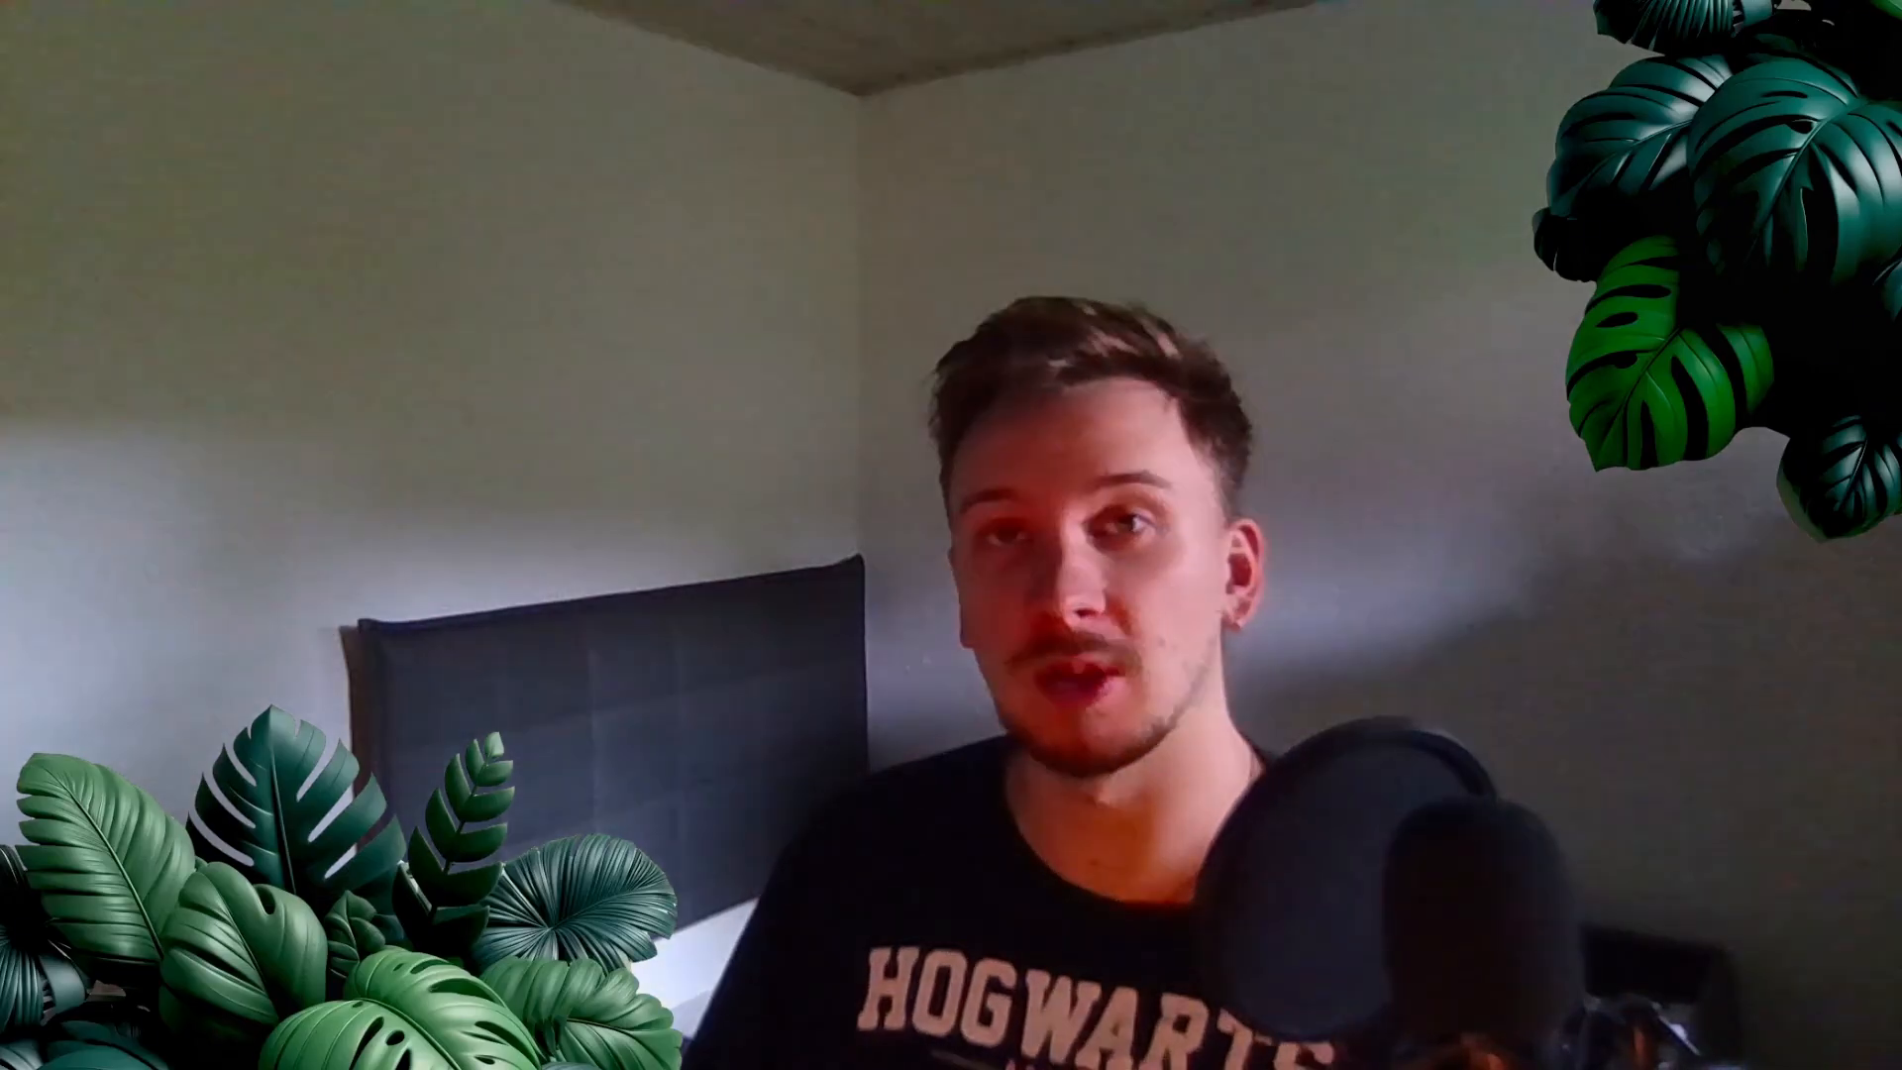